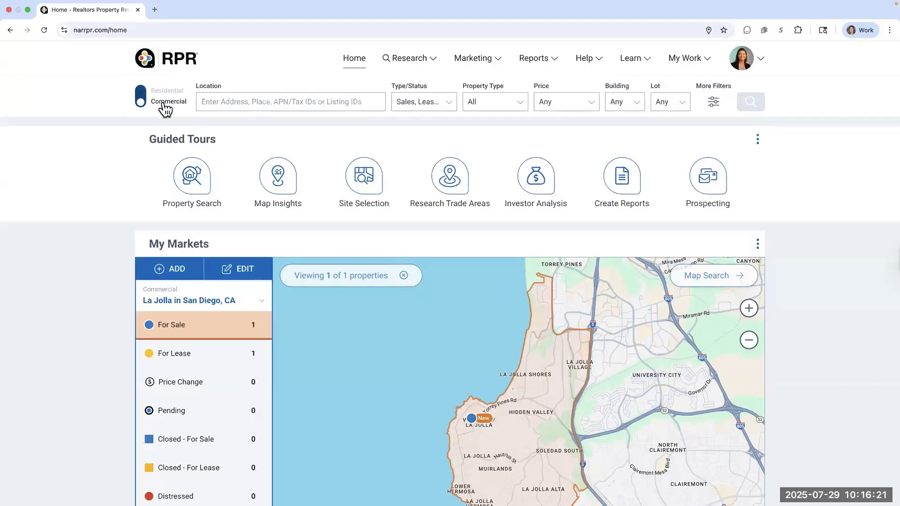
# Switch the search to Residential and view its property type choices.
pyautogui.scroll(10, 163, 104)
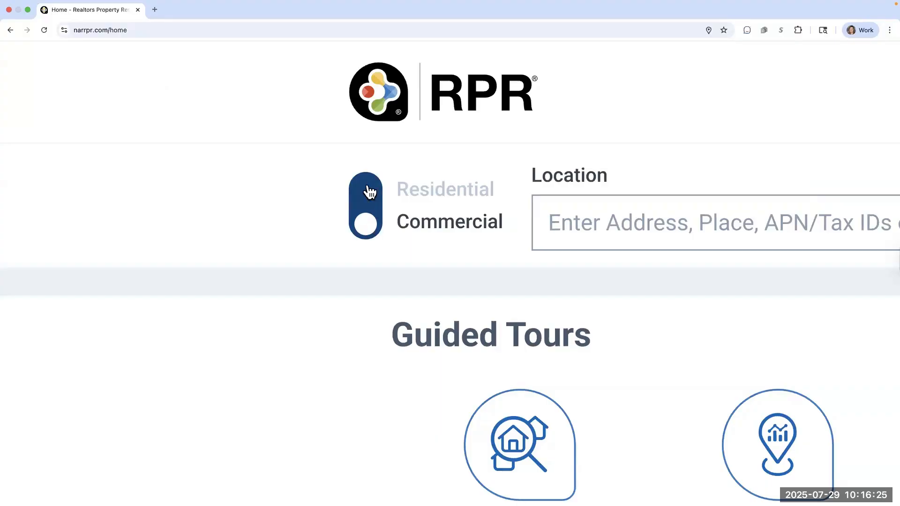
pyautogui.click(365, 223)
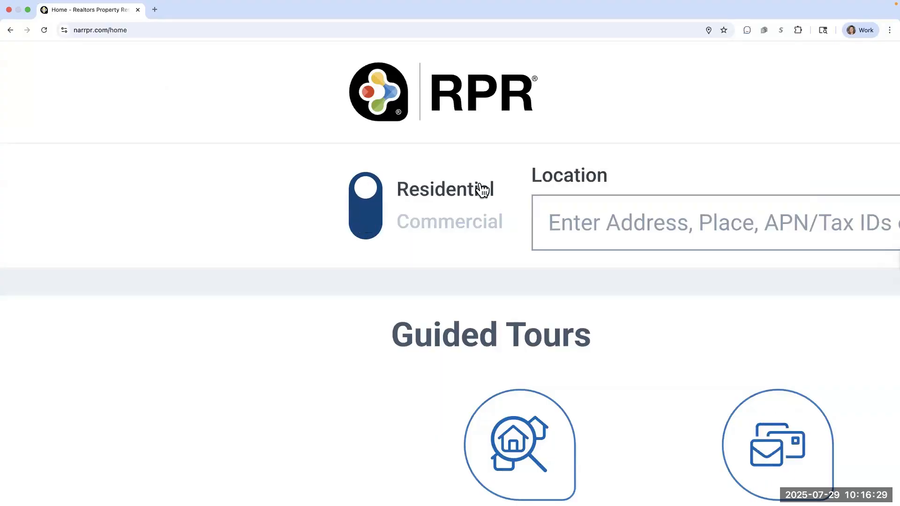
pyautogui.click(367, 192)
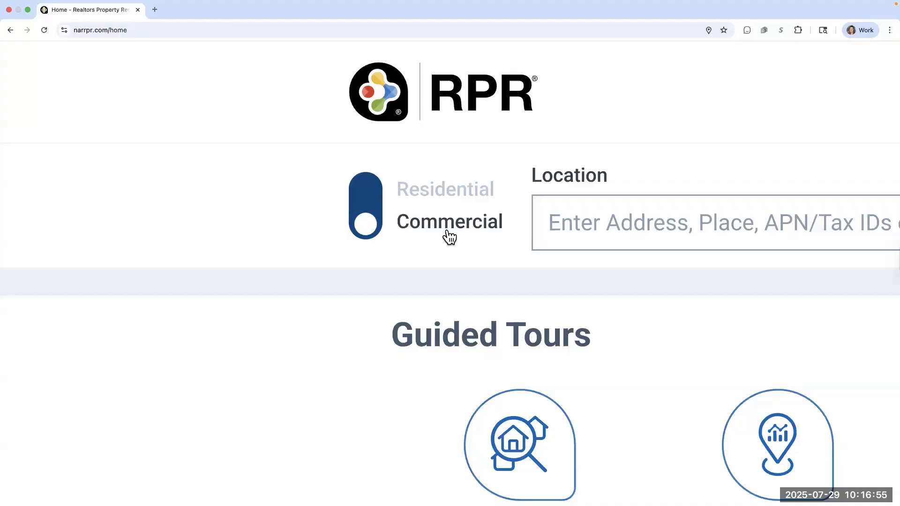
pyautogui.scroll(-5, 449, 237)
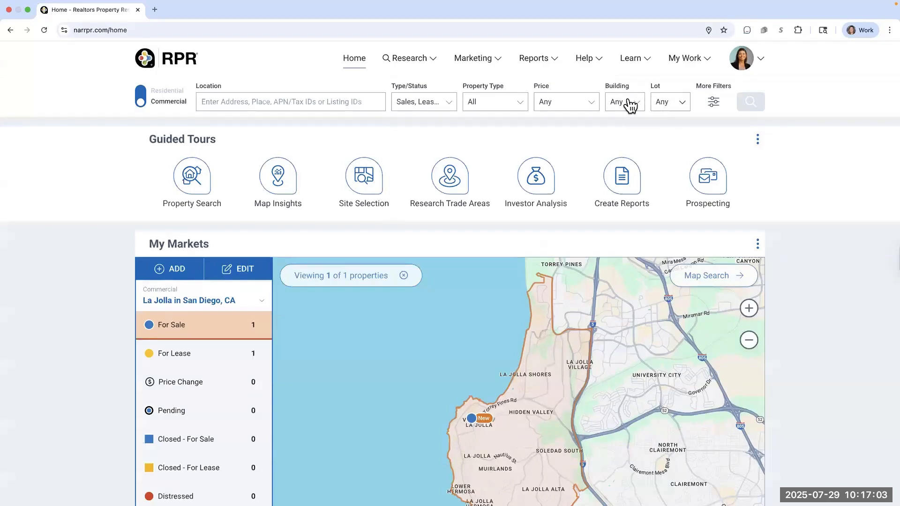
pyautogui.click(141, 100)
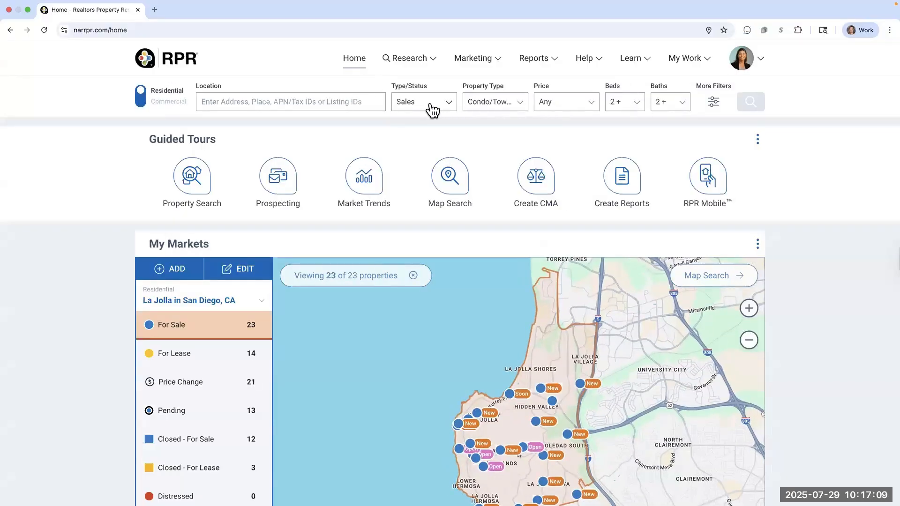
pyautogui.click(508, 107)
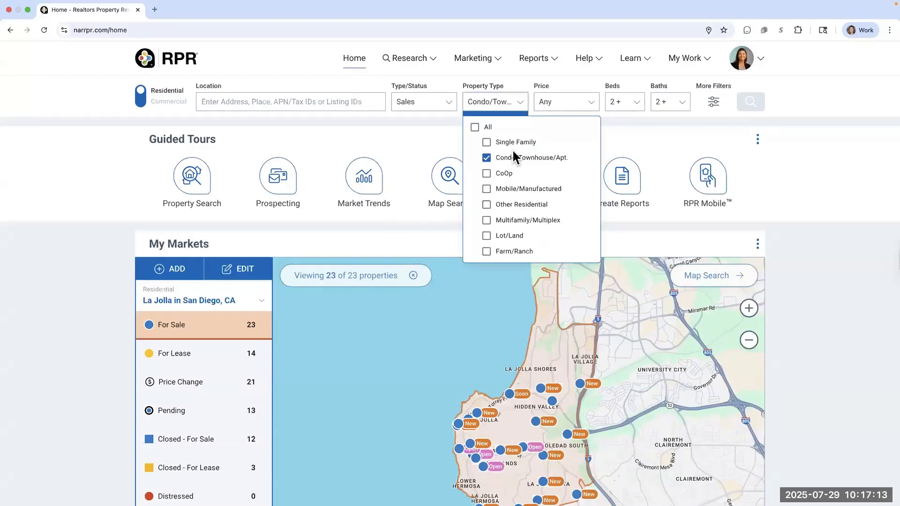
# Return to Commercial and view its property type, building size and lot size options.
pyautogui.click(142, 94)
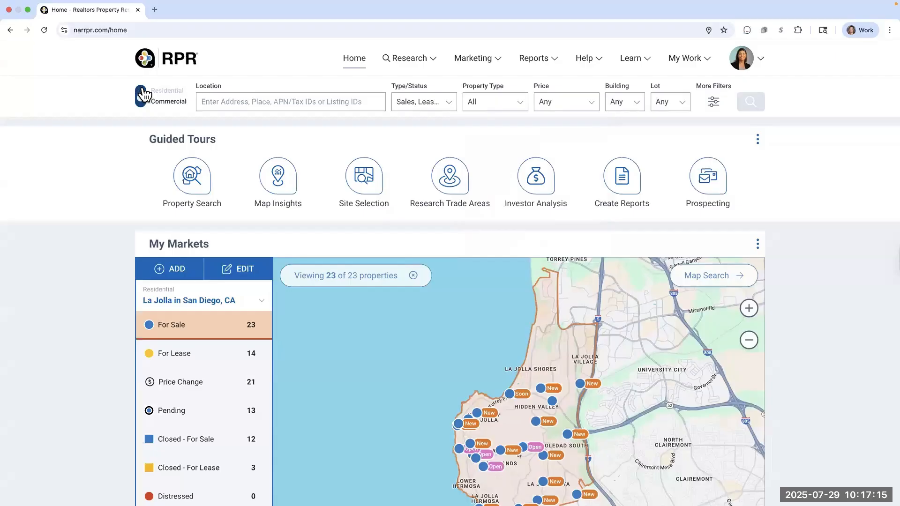
pyautogui.click(493, 111)
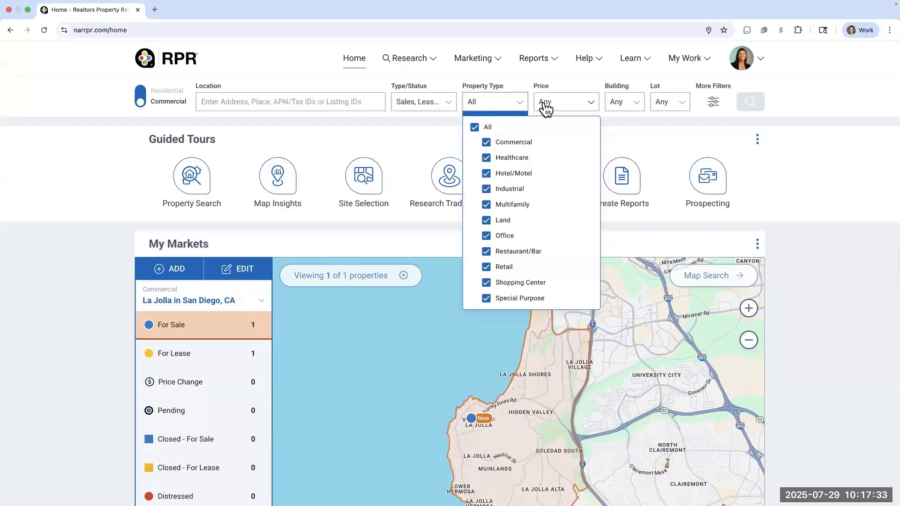
pyautogui.click(634, 102)
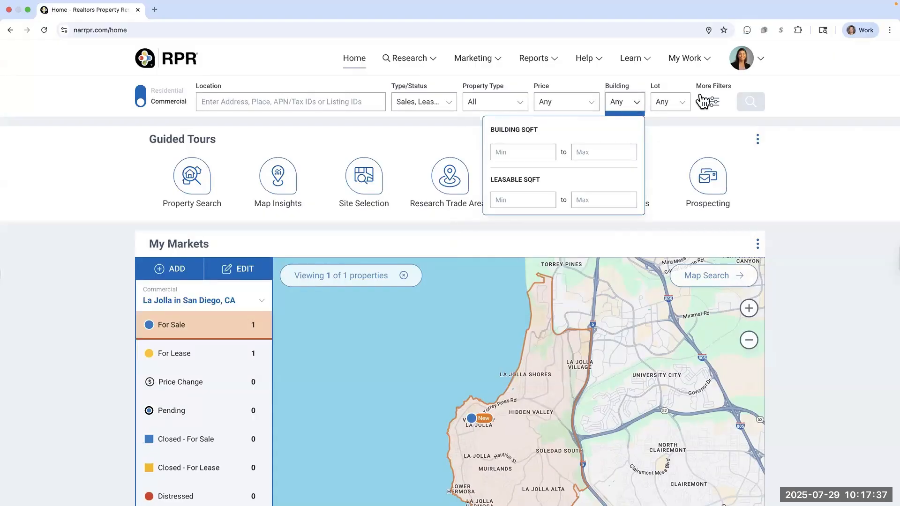
pyautogui.click(676, 104)
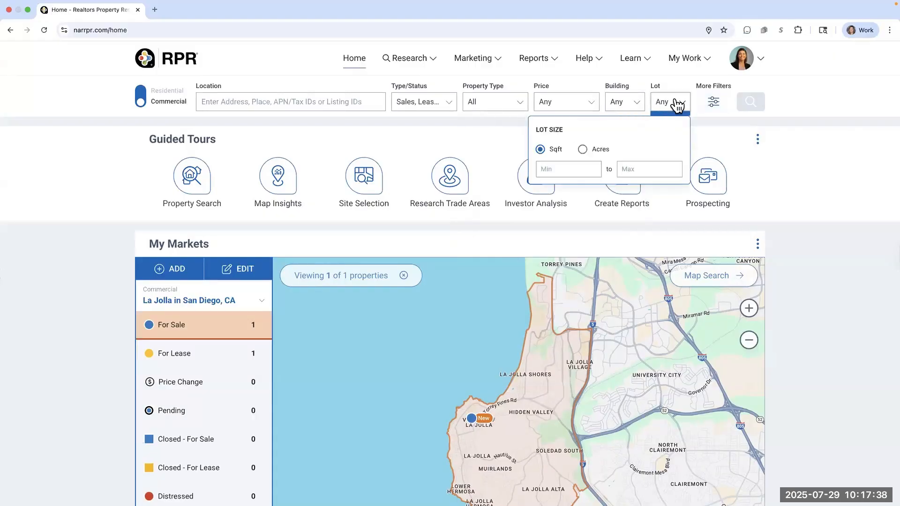
# Expand More Filters and scroll through the status, price, size, distress and land-use filters.
pyautogui.click(710, 106)
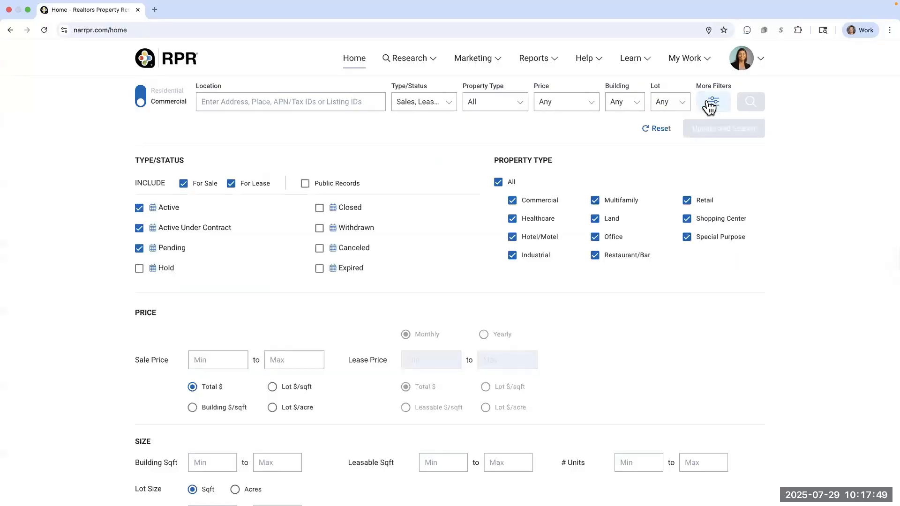
pyautogui.scroll(-5, 647, 361)
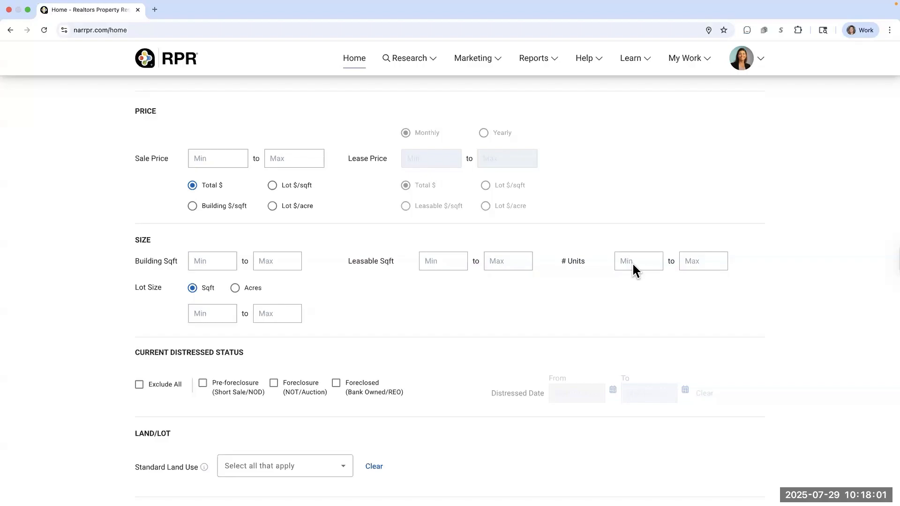
pyautogui.scroll(-3, 632, 267)
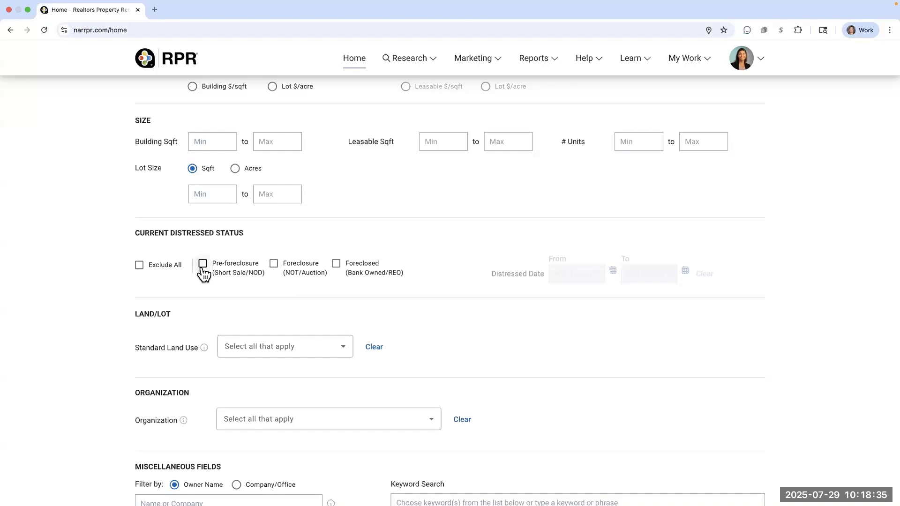
pyautogui.scroll(-3, 149, 322)
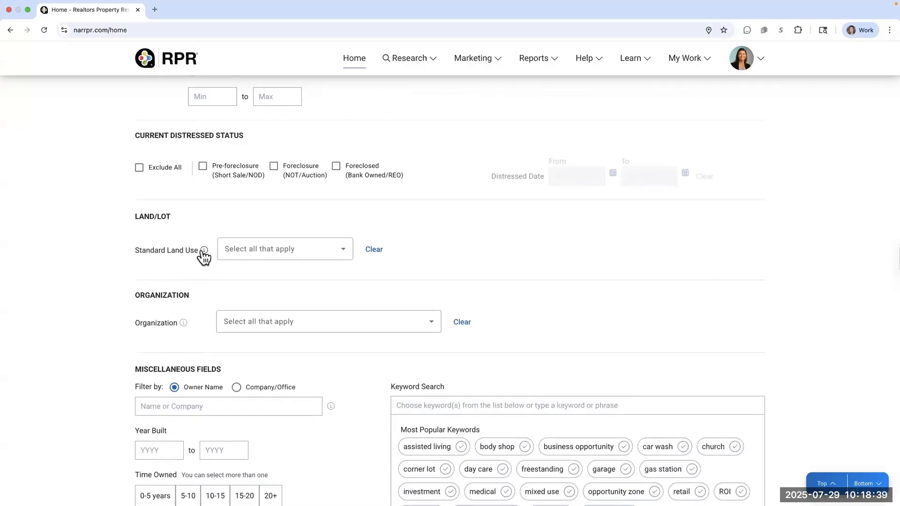
pyautogui.click(306, 253)
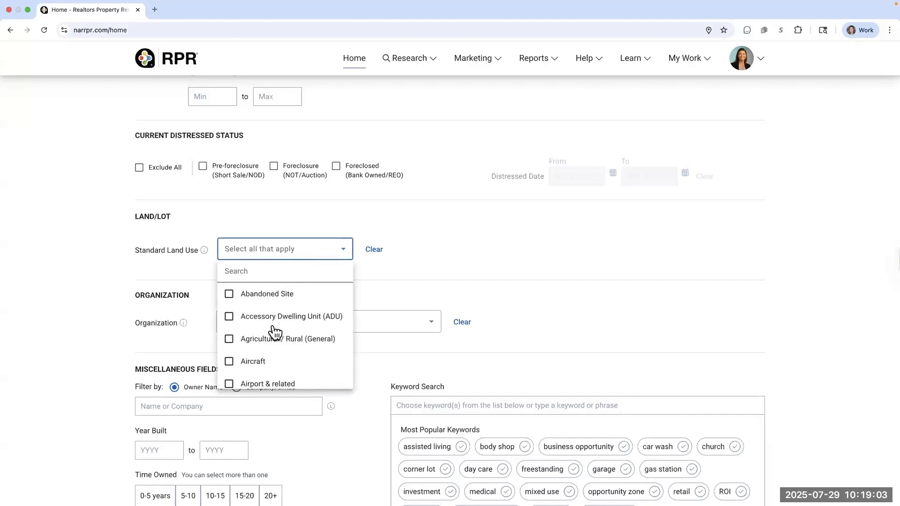
pyautogui.scroll(-2, 261, 361)
pyautogui.scroll(2, 261, 361)
pyautogui.write('stor')
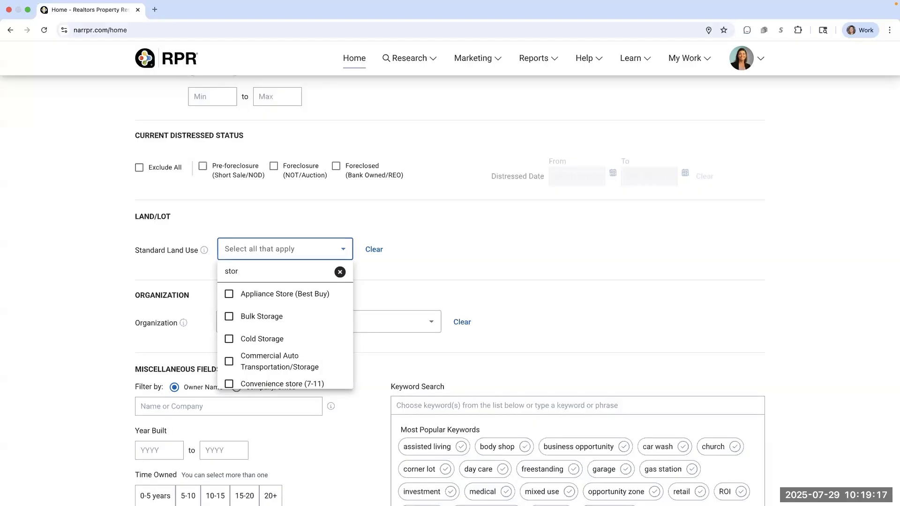
pyautogui.write('a')
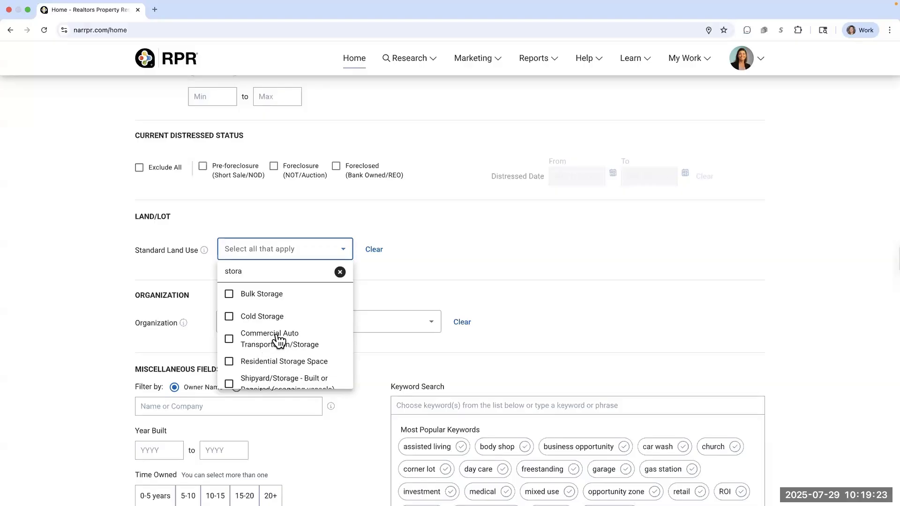
pyautogui.scroll(-2, 275, 342)
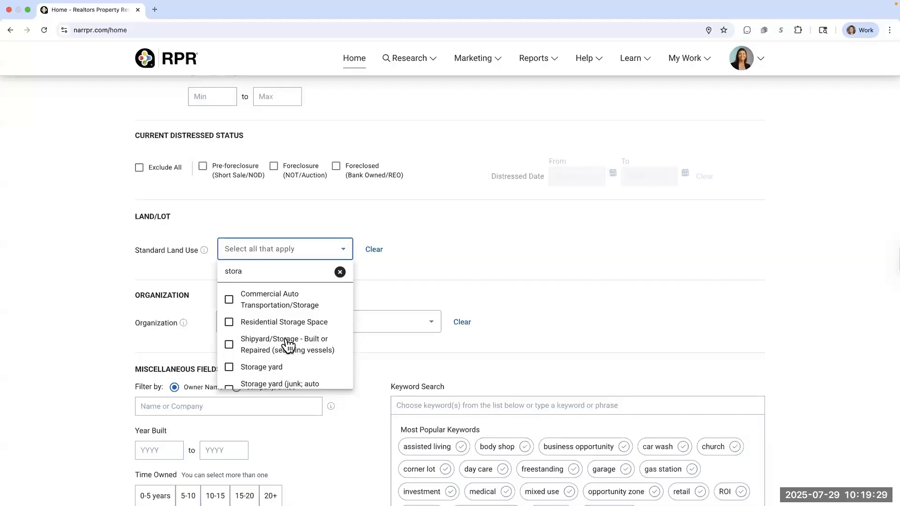
pyautogui.scroll(-1, 288, 346)
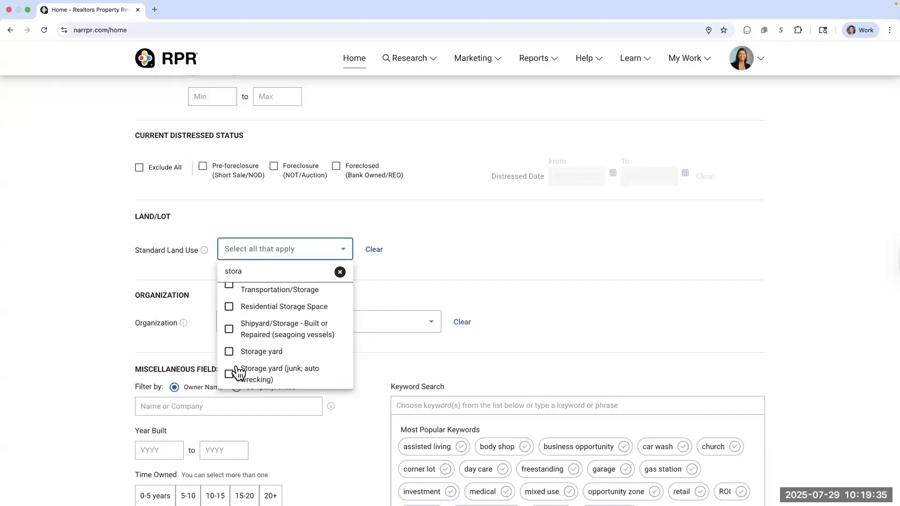
pyautogui.click(101, 330)
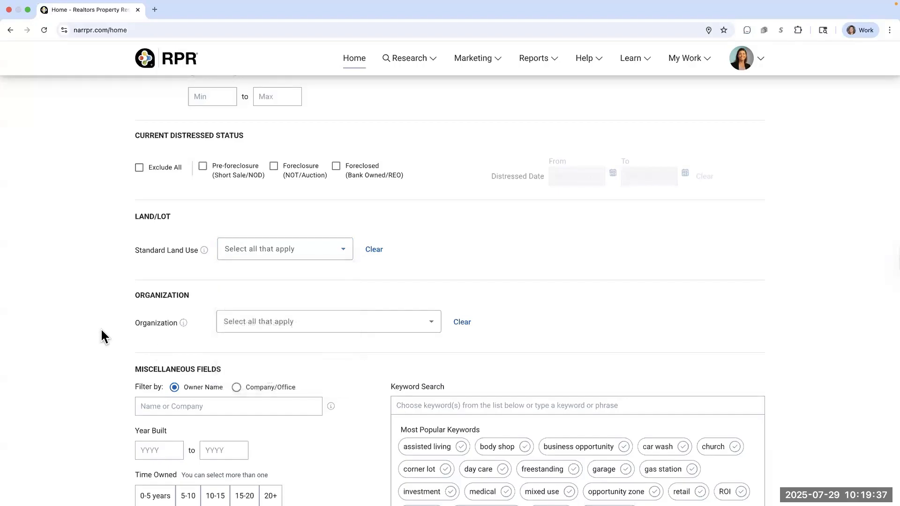
pyautogui.click(293, 325)
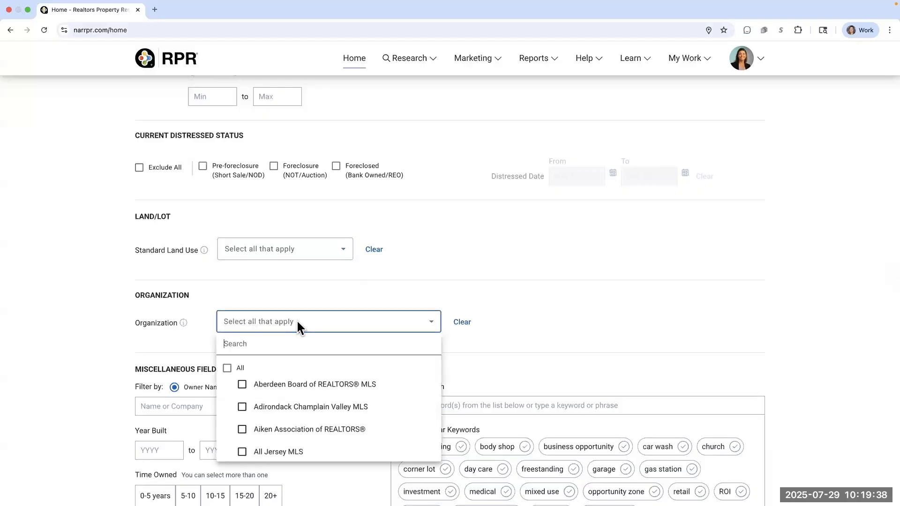
pyautogui.click(620, 304)
pyautogui.scroll(-3, 345, 398)
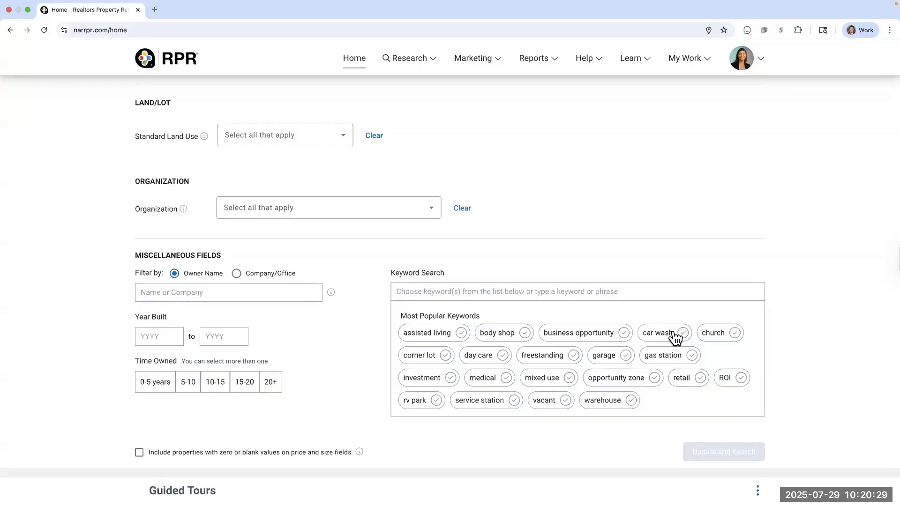
pyautogui.click(546, 291)
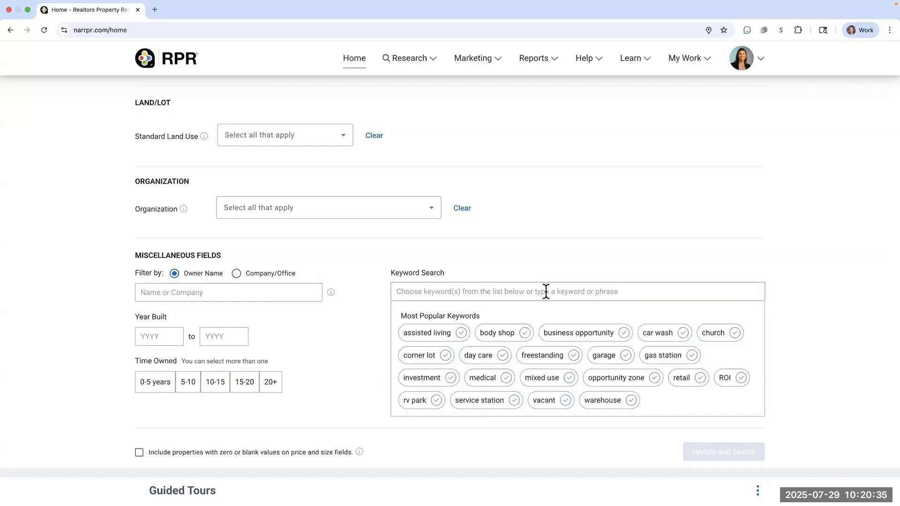
pyautogui.write('med spa')
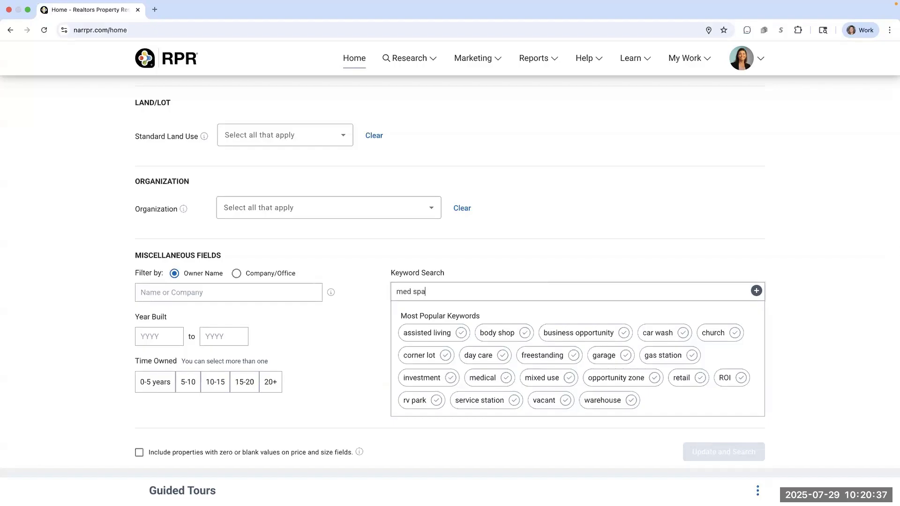
pyautogui.click(756, 290)
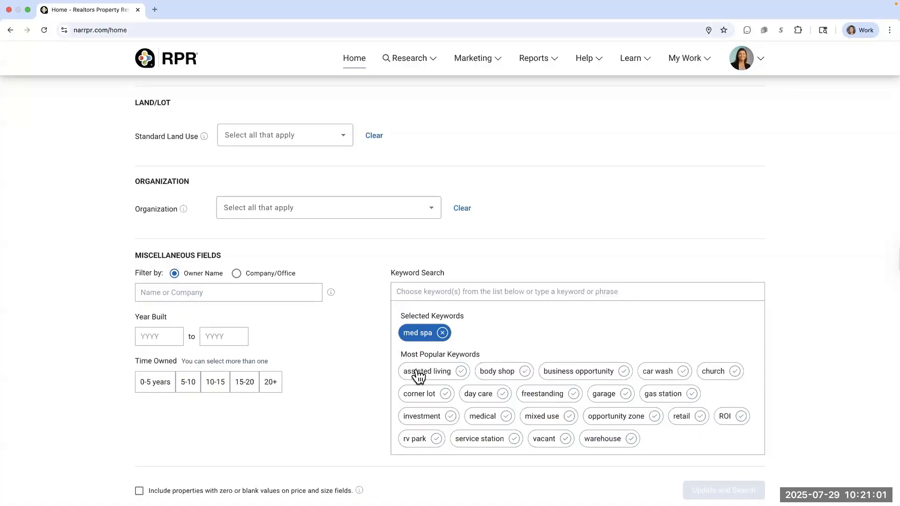
pyautogui.click(441, 333)
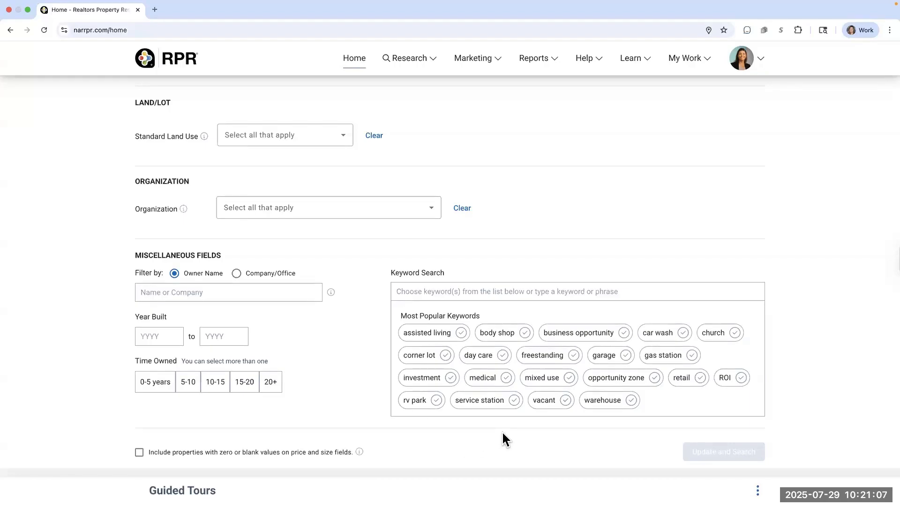
pyautogui.scroll(15, 503, 438)
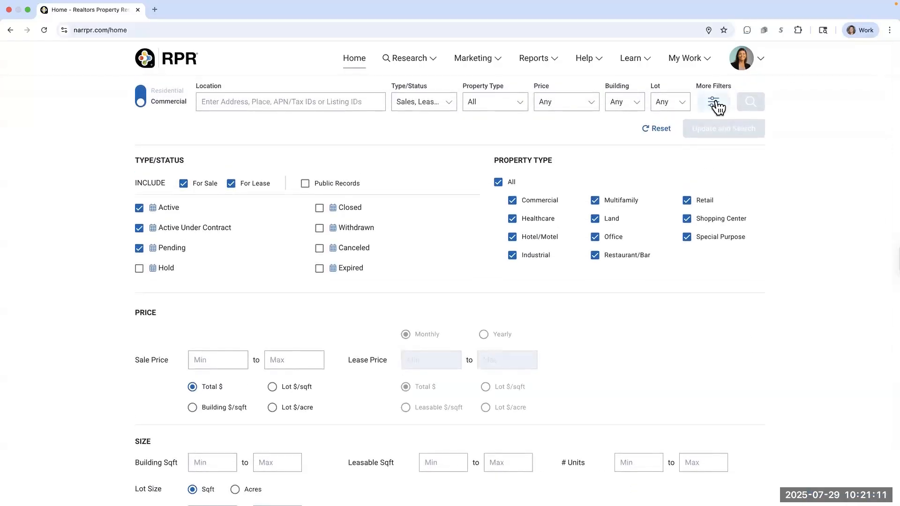
# Collapse the More Filters panel to return to the La Jolla market home page.
pyautogui.click(716, 103)
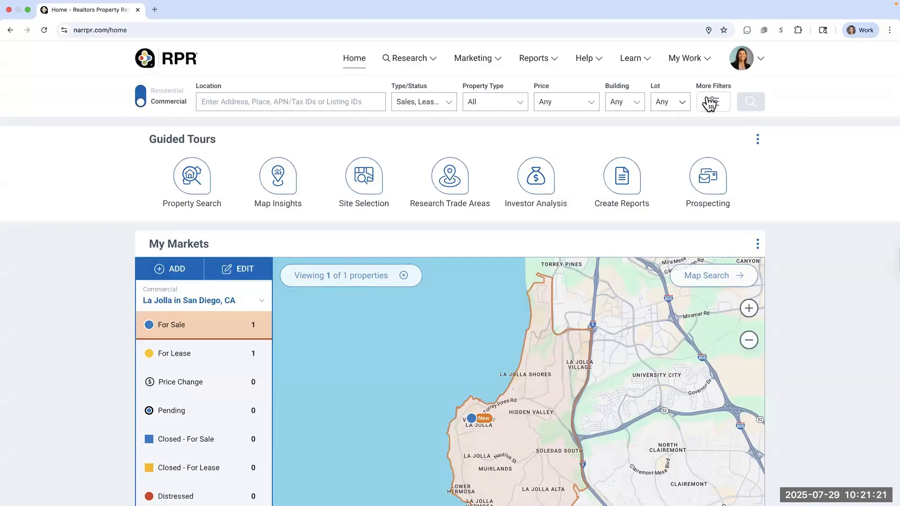
# Select San Diego, CA 92117 from the My Markets list.
pyautogui.scroll(-5, 127, 273)
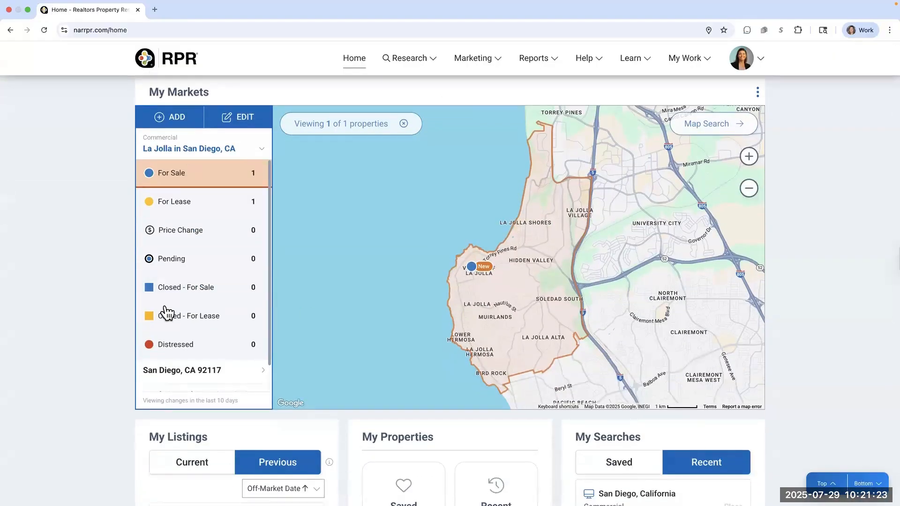
pyautogui.scroll(1, 261, 92)
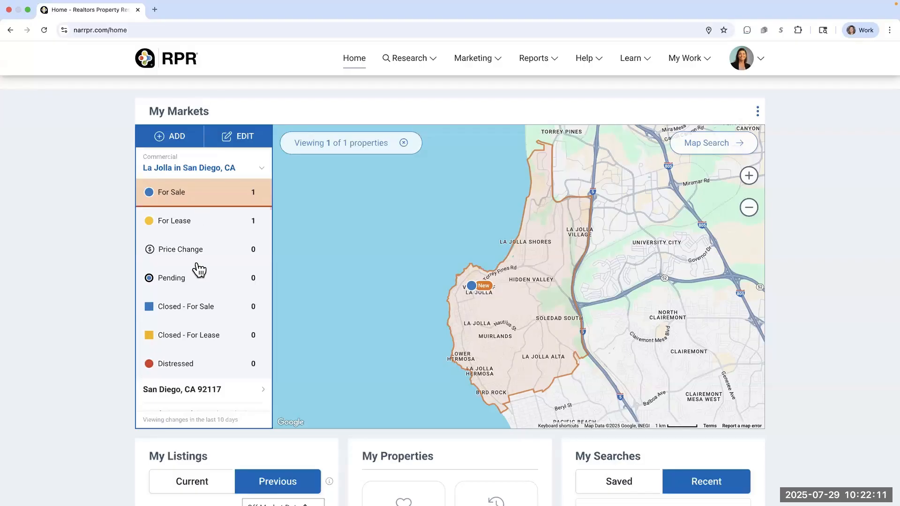
pyautogui.scroll(-1, 197, 268)
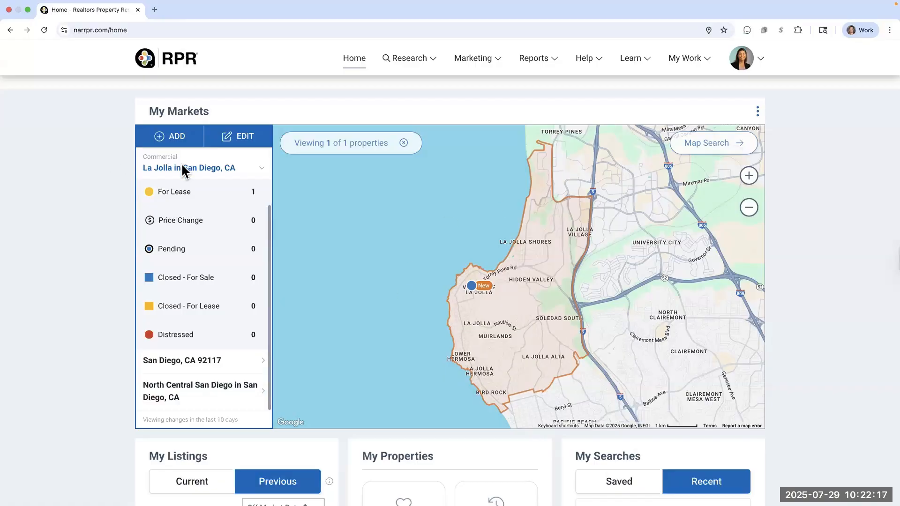
pyautogui.click(182, 359)
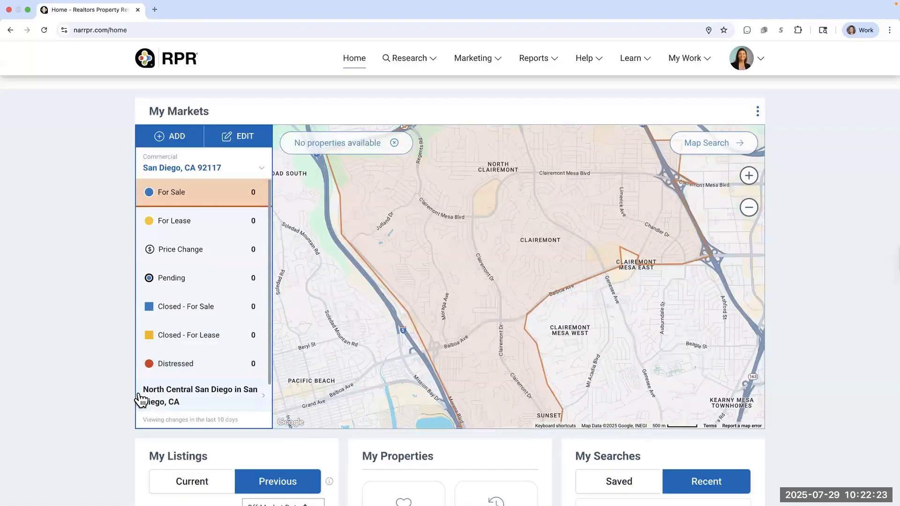
# Select North Central San Diego and highlight the 'Viewing changes in the last 10 days' note.
pyautogui.click(179, 398)
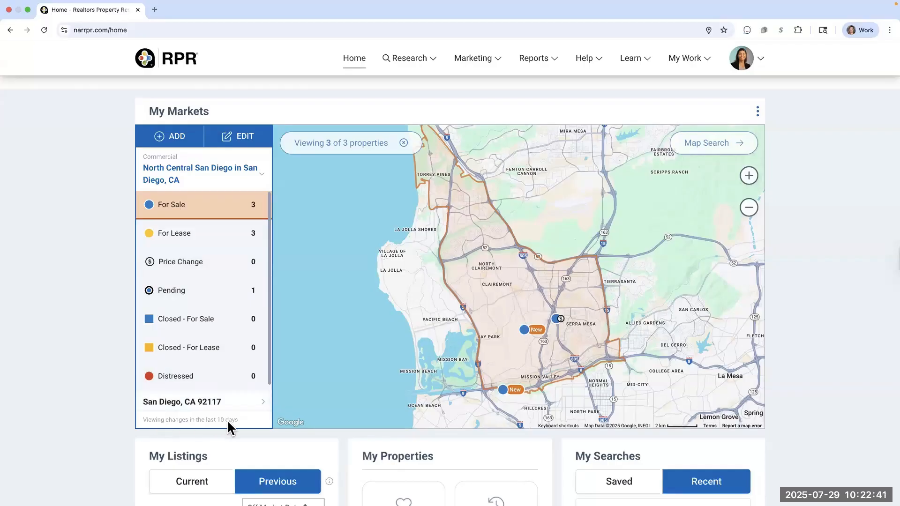
pyautogui.moveTo(229, 423); pyautogui.dragTo(143, 423)
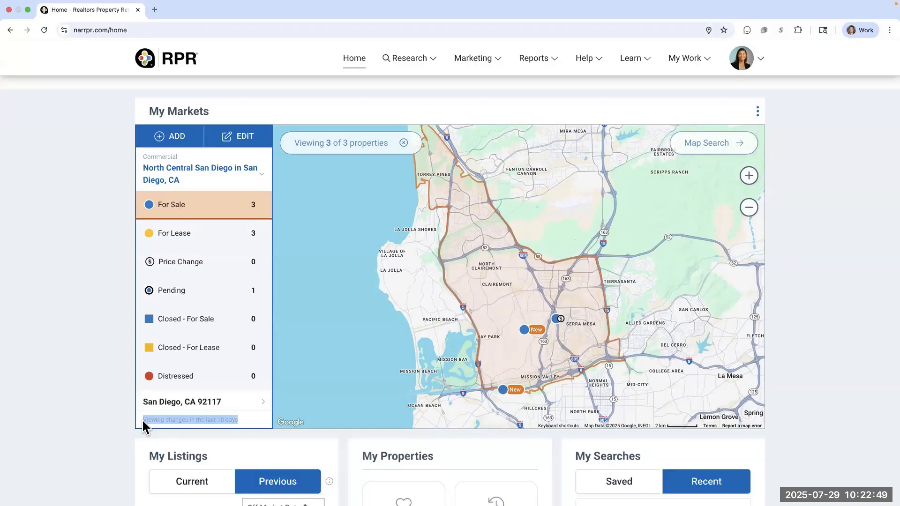
# Step through For Lease and Price Change, ending on the 1 Pending property.
pyautogui.click(167, 201)
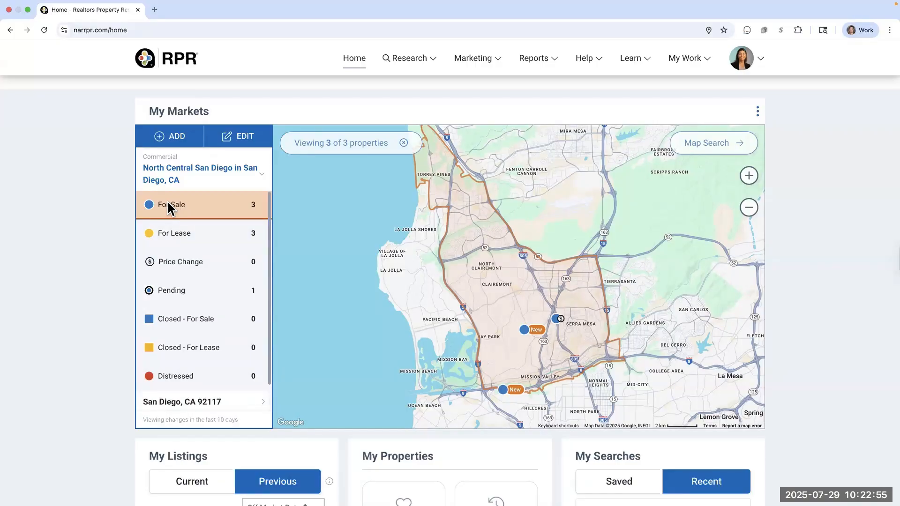
pyautogui.click(178, 236)
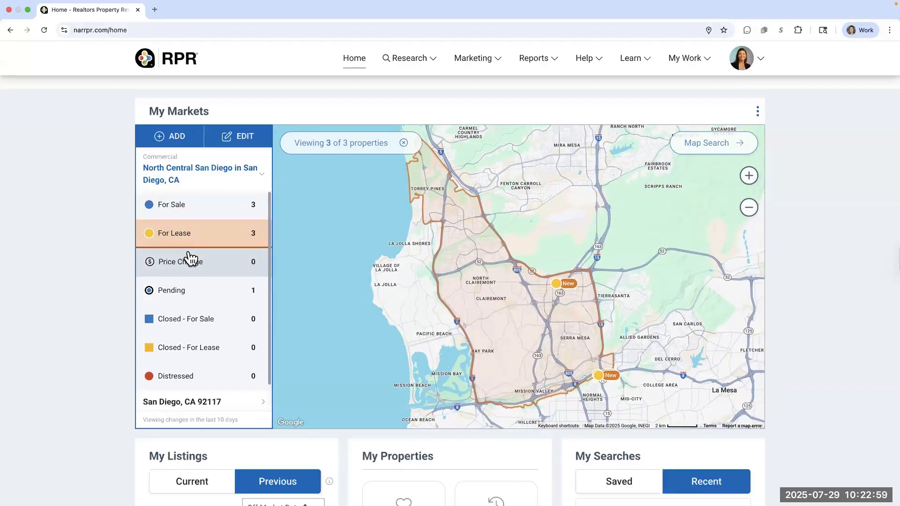
pyautogui.click(188, 253)
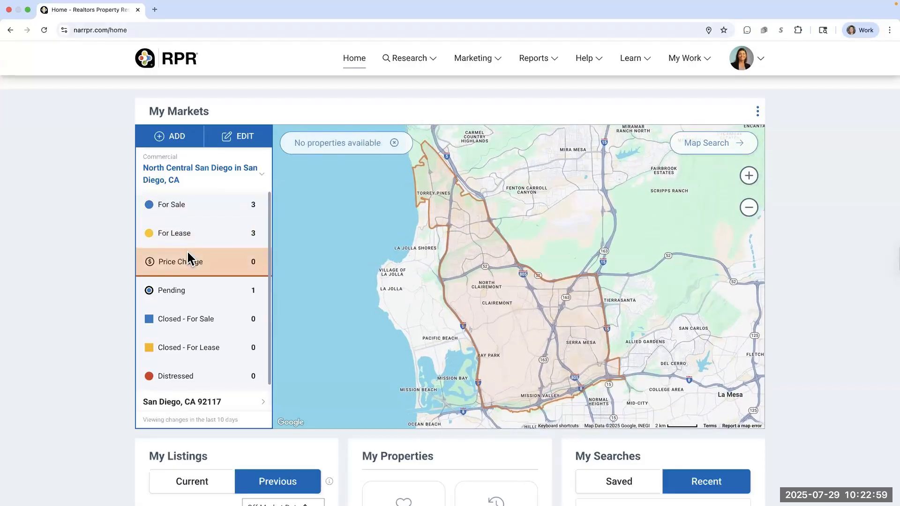
pyautogui.click(177, 289)
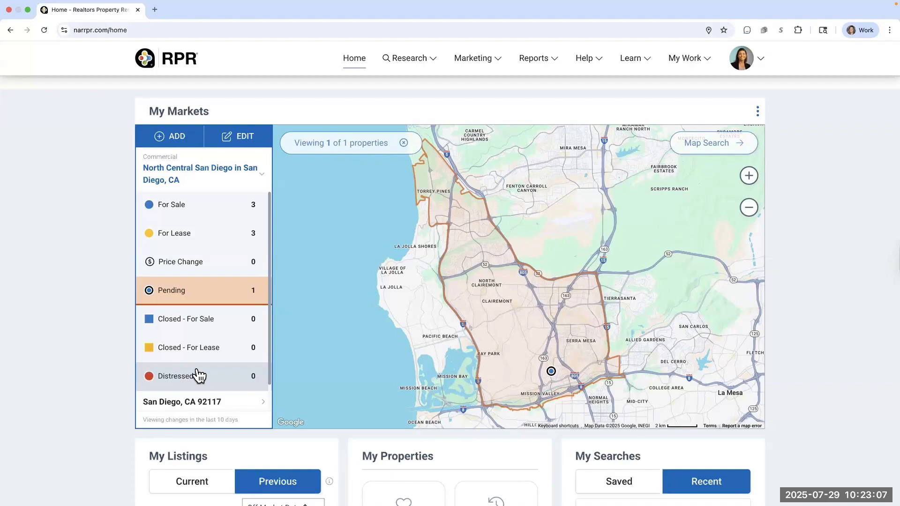
pyautogui.scroll(-1, 199, 383)
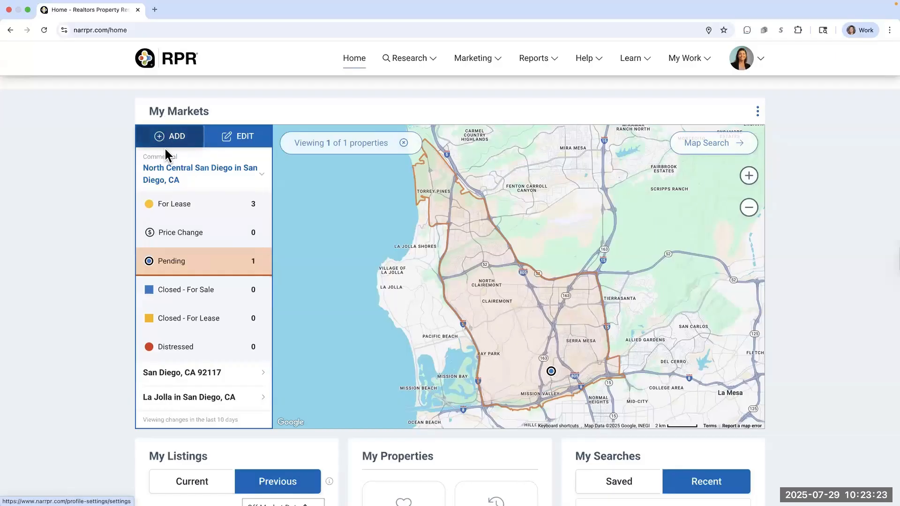
# In settings, add Pacific Beach in San Diego, CA as a new market.
pyautogui.click(178, 150)
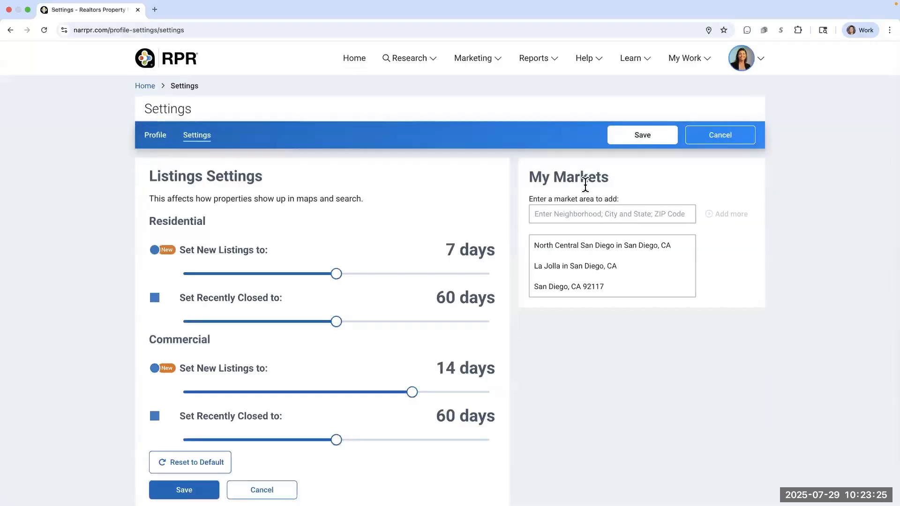
pyautogui.click(600, 212)
pyautogui.write('P')
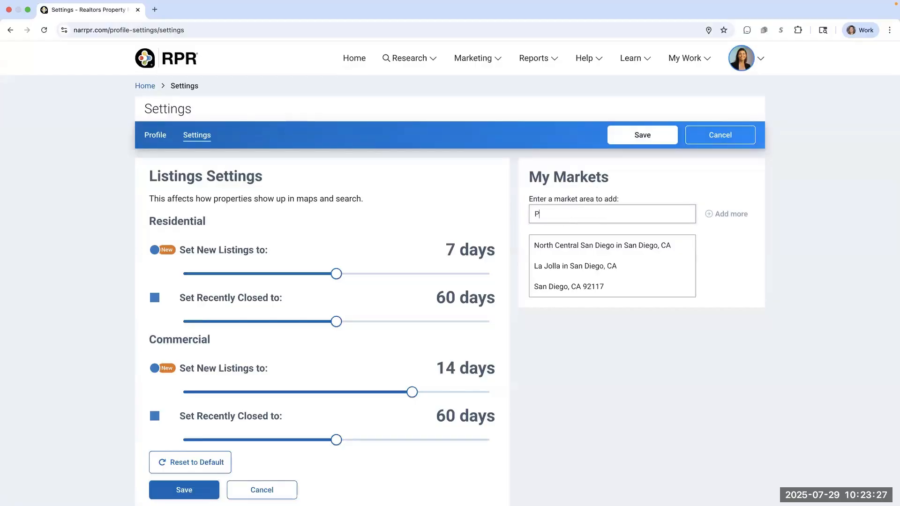
pyautogui.write('acific Be')
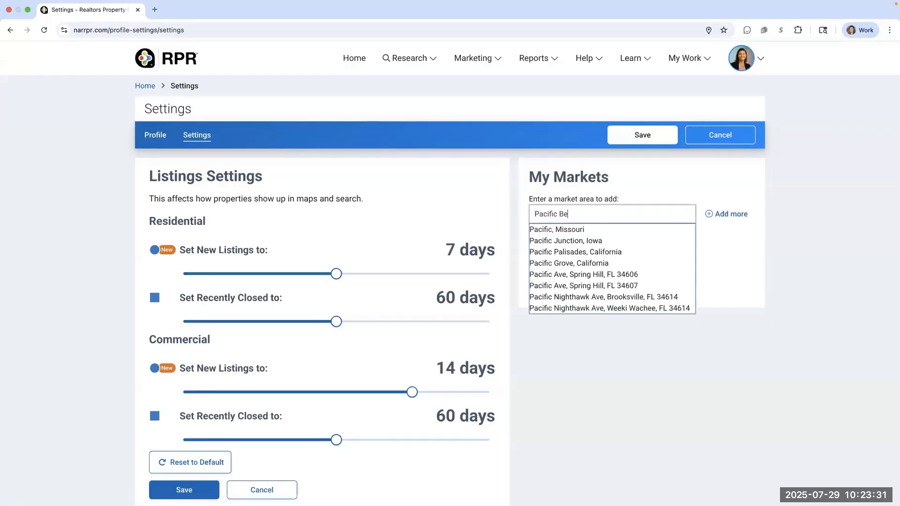
pyautogui.write('achin')
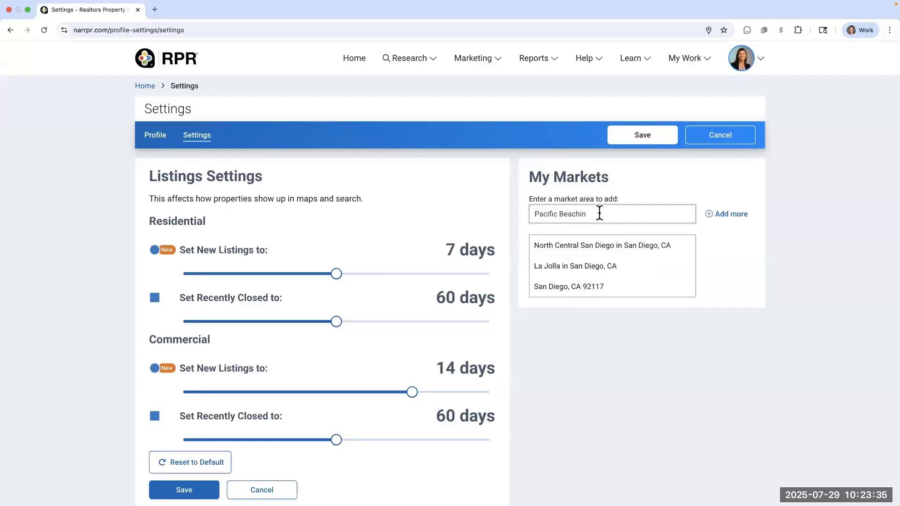
pyautogui.press('BackSpace')
pyautogui.press('BackSpace')
pyautogui.write('in')
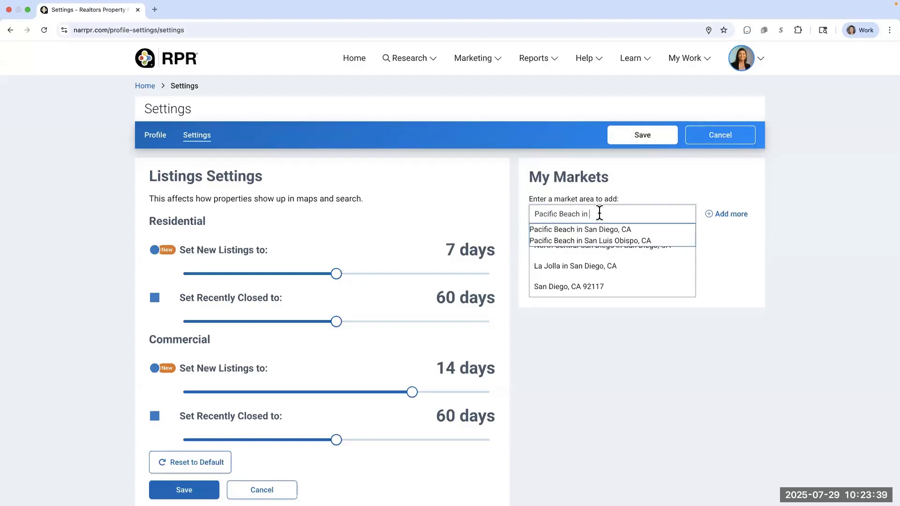
pyautogui.click(609, 231)
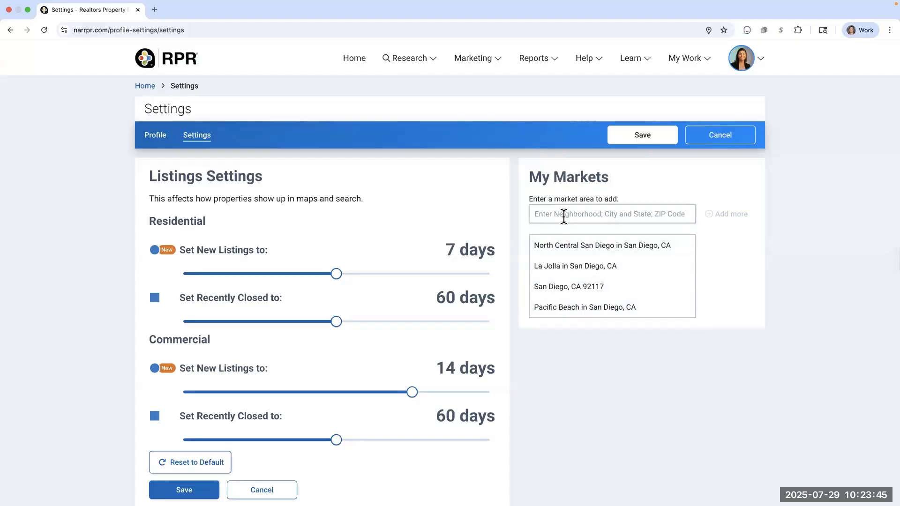
# Add San Diego, California as a market and save the settings.
pyautogui.write('San')
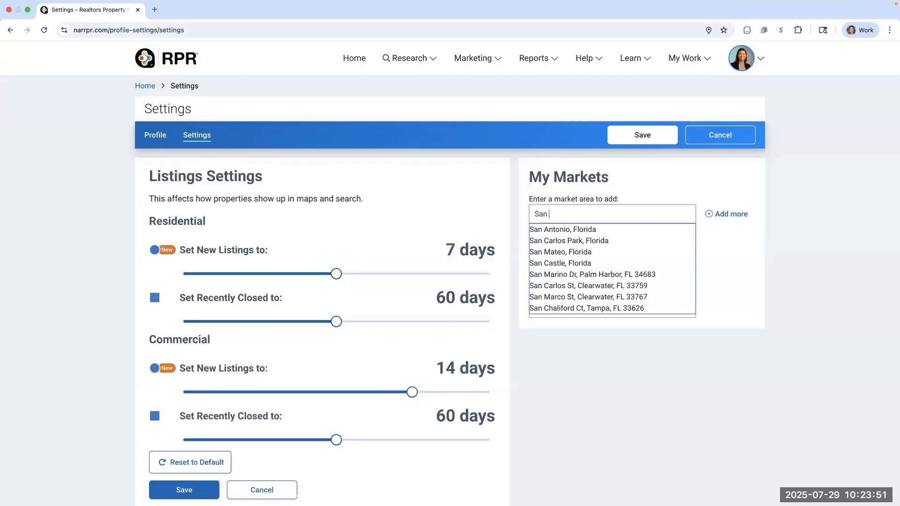
pyautogui.write('Dieg')
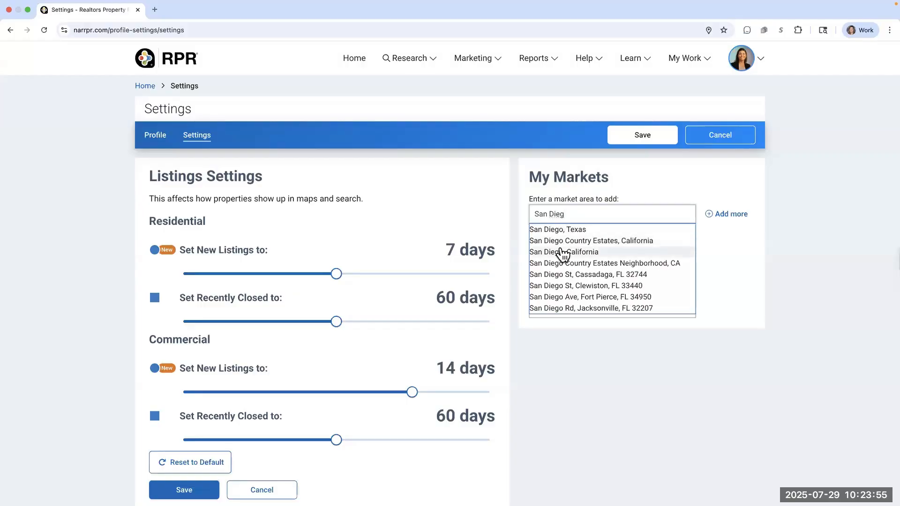
pyautogui.click(562, 251)
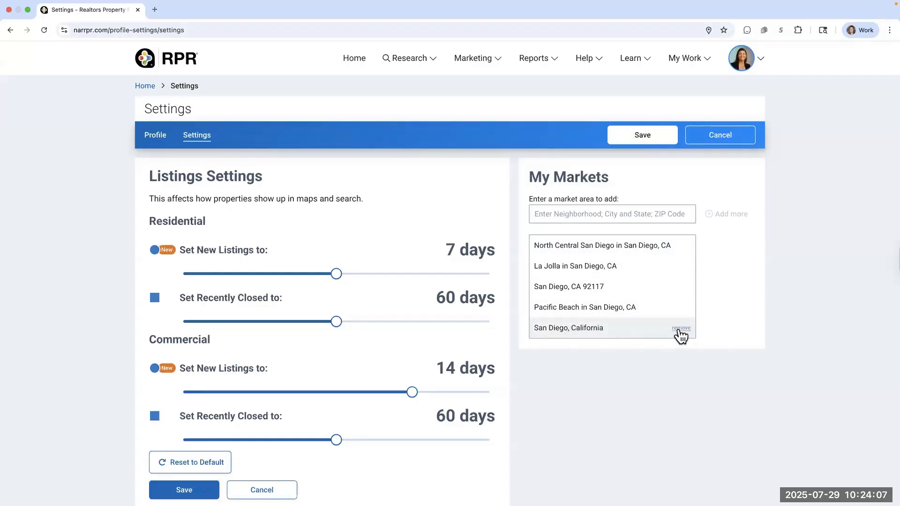
pyautogui.click(639, 135)
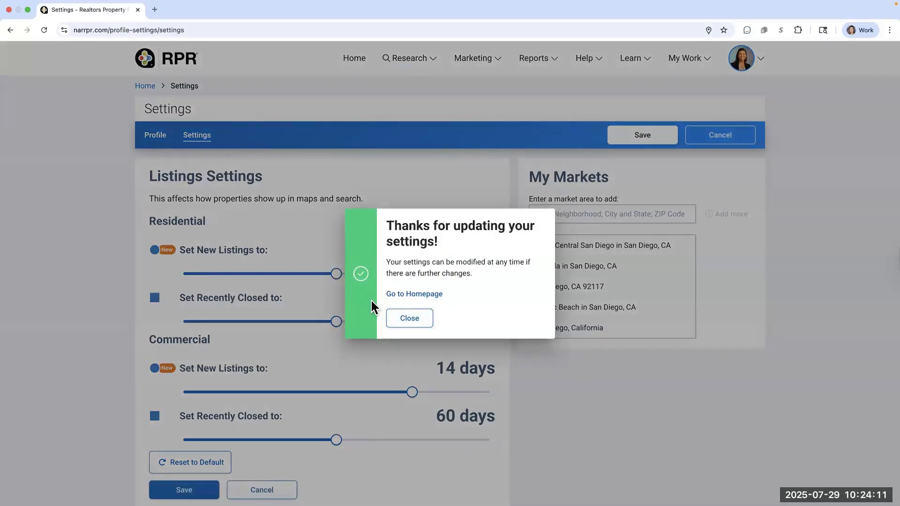
# Back on the home page, show the San Diego, California market with 43 for sale.
pyautogui.click(428, 295)
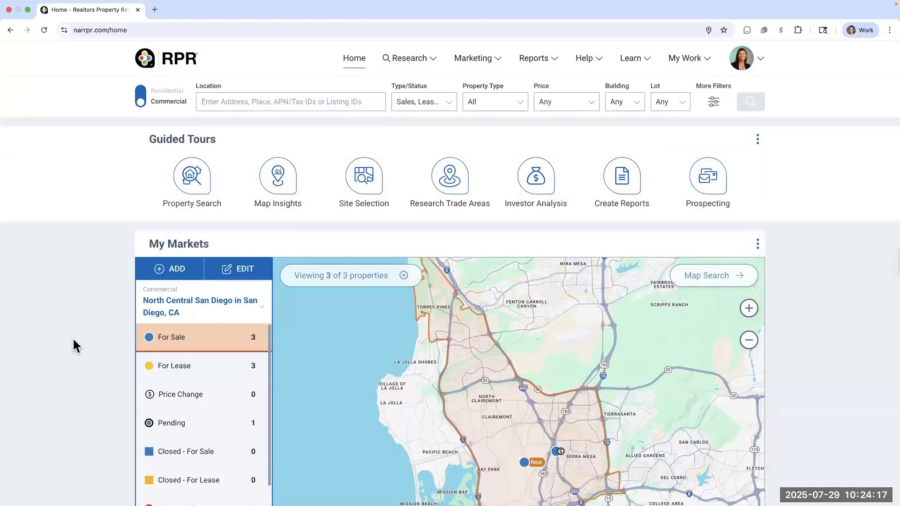
pyautogui.scroll(-2, 79, 346)
pyautogui.scroll(-3, 170, 375)
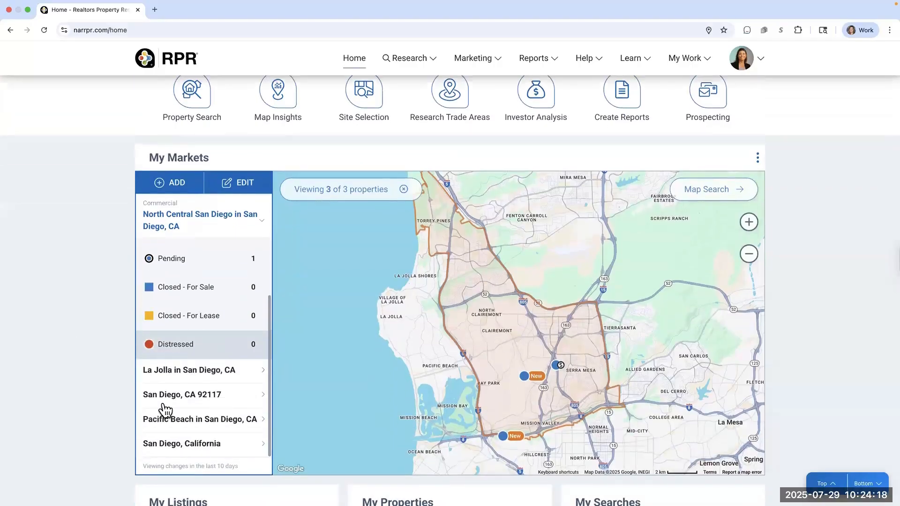
pyautogui.click(170, 451)
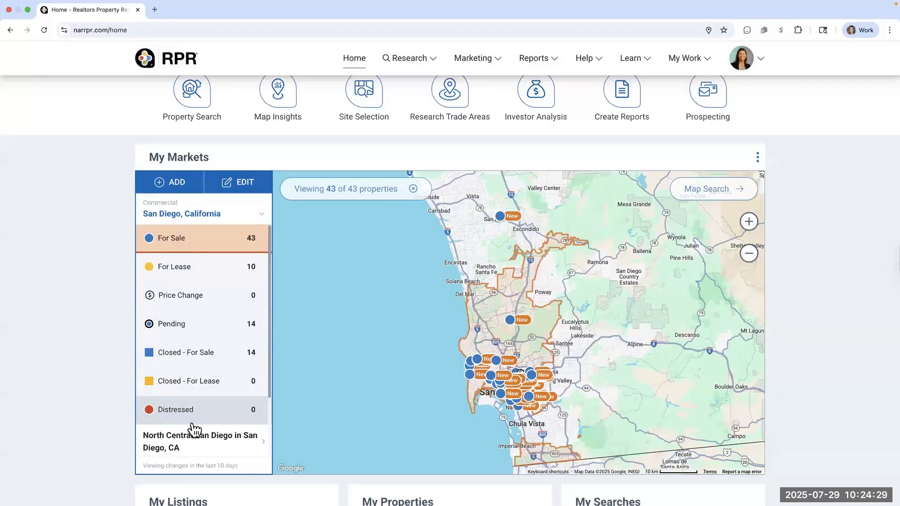
# Preview 8933 Activity Rd and other pins, then save the $375,000 commercial listing.
pyautogui.click(510, 320)
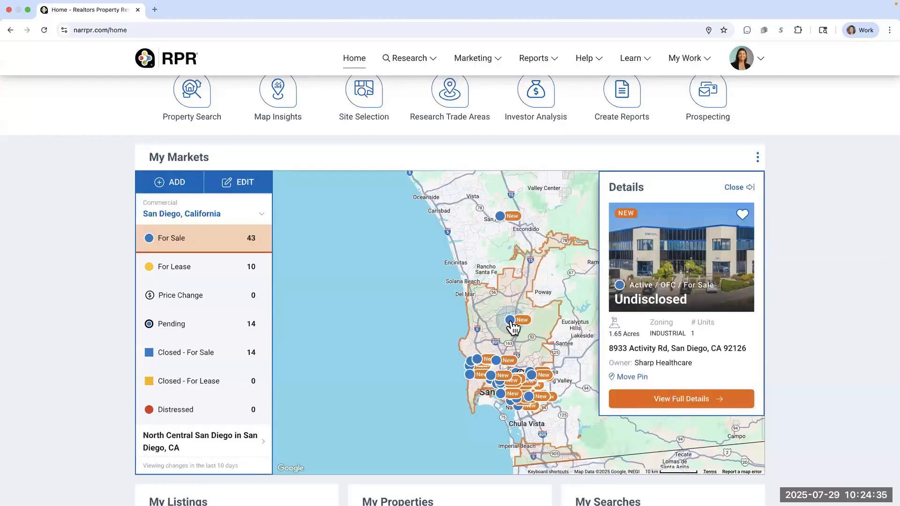
pyautogui.click(500, 362)
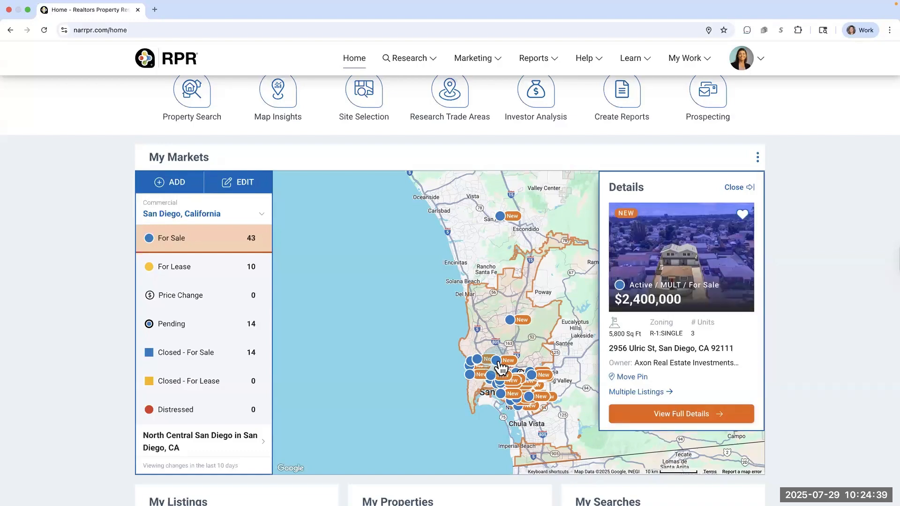
pyautogui.click(532, 375)
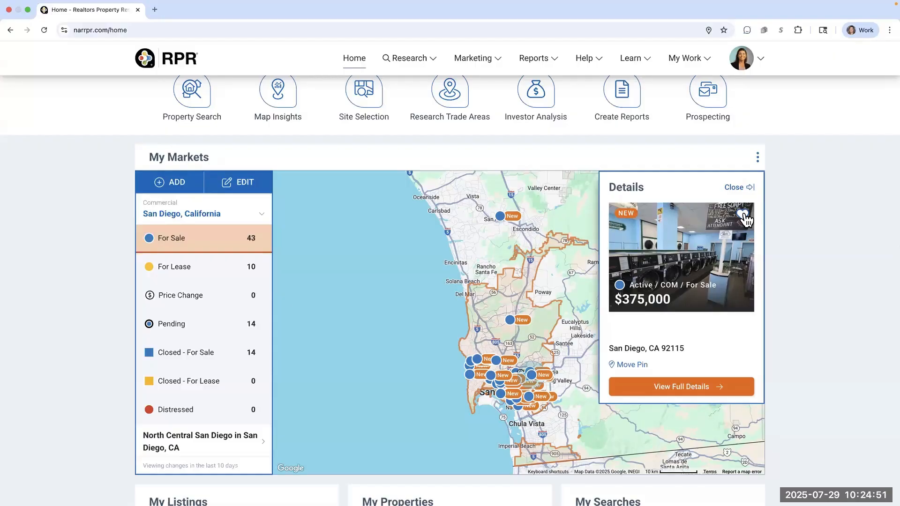
pyautogui.click(744, 216)
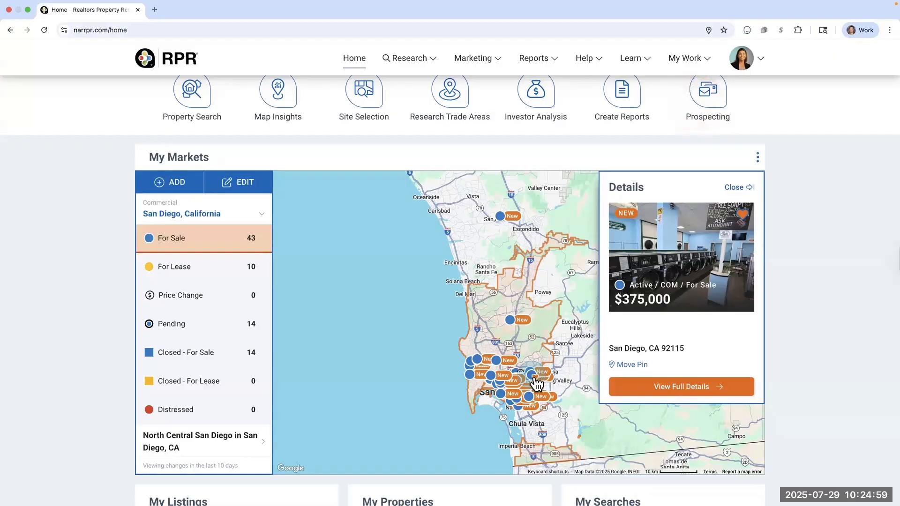
pyautogui.scroll(2, 683, 353)
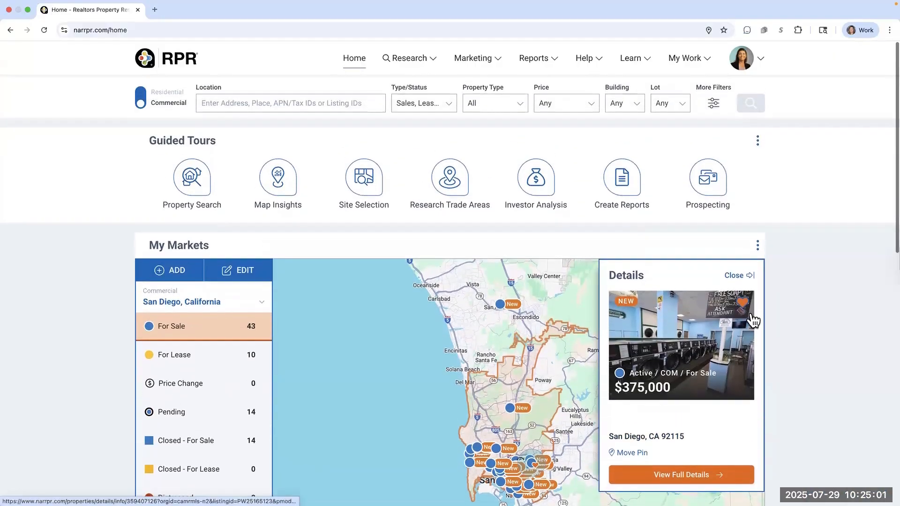
pyautogui.click(695, 64)
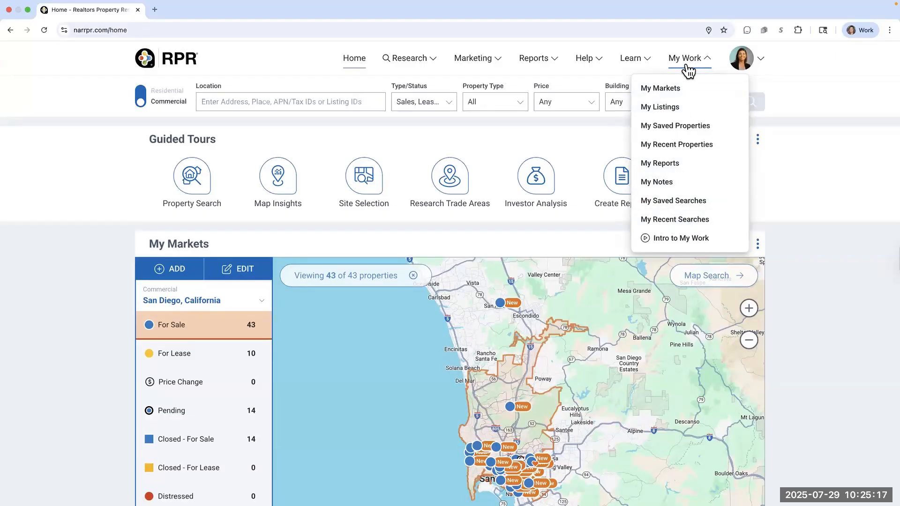
pyautogui.scroll(-4, 865, 389)
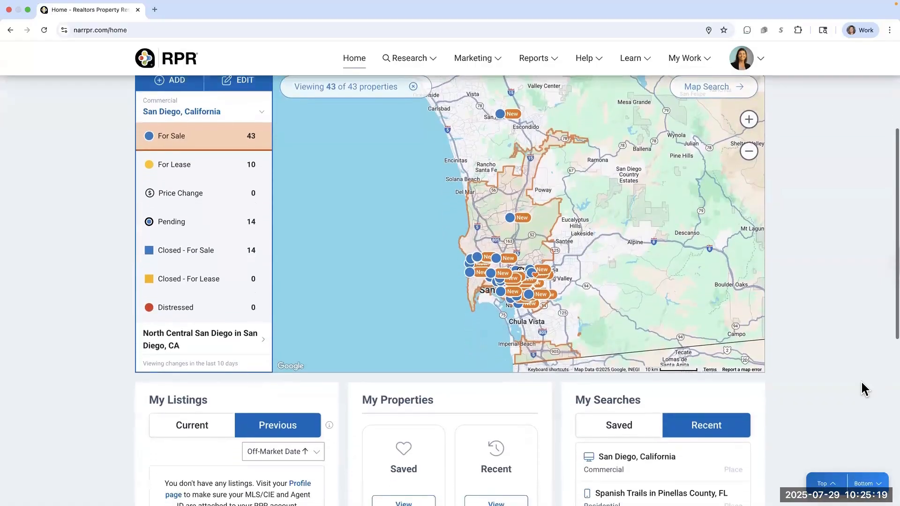
pyautogui.scroll(-5, 865, 389)
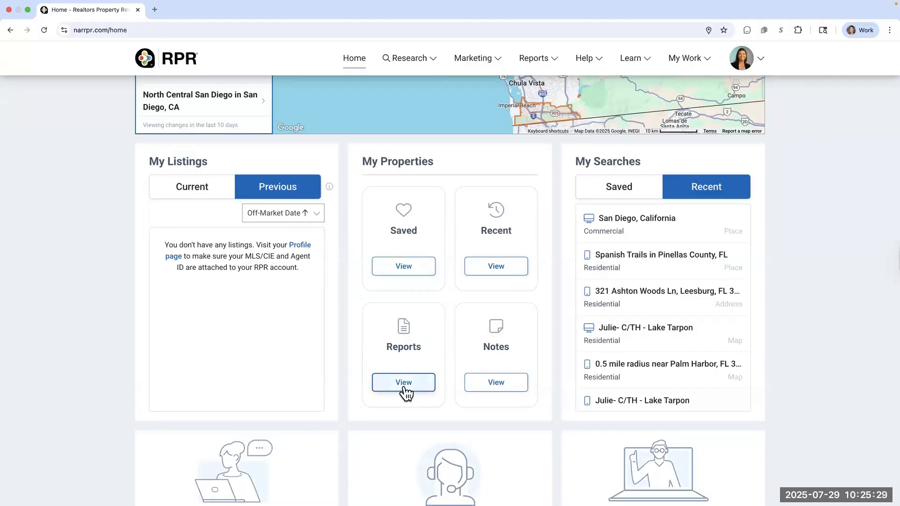
pyautogui.click(621, 190)
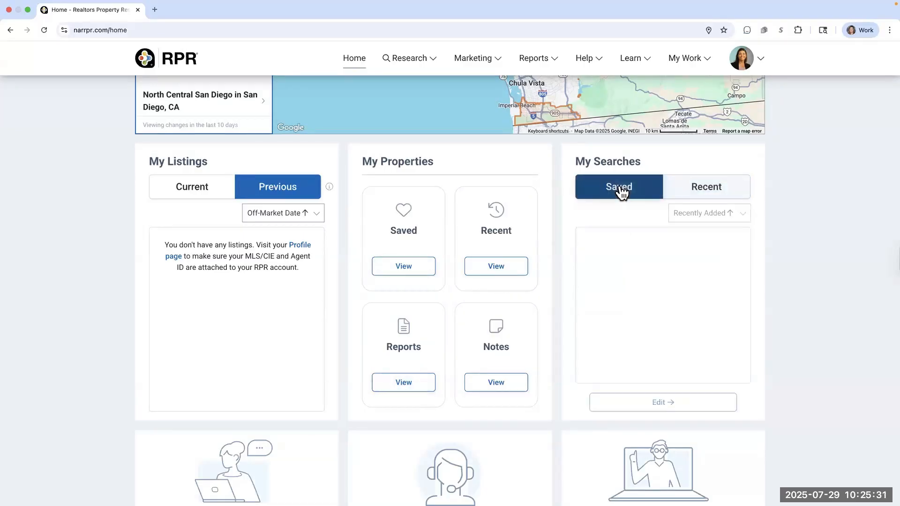
pyautogui.click(686, 191)
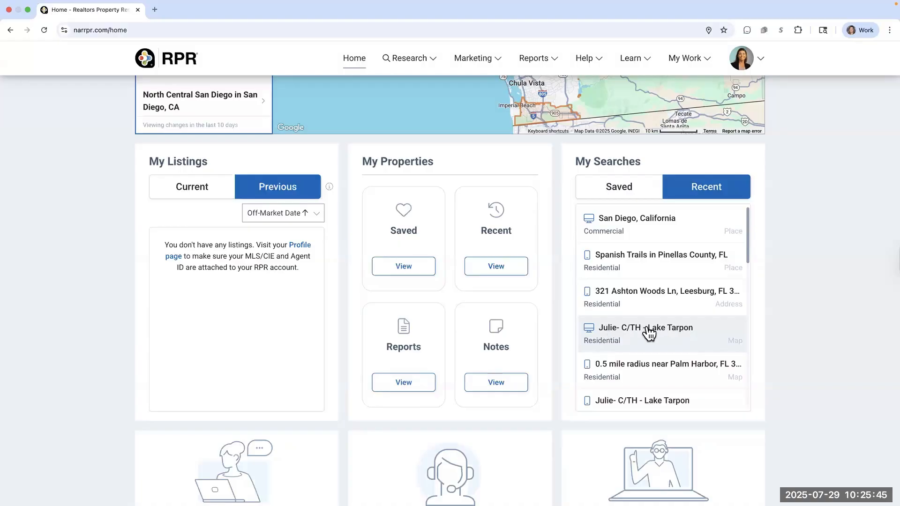
pyautogui.scroll(4, 645, 334)
pyautogui.scroll(4, 648, 331)
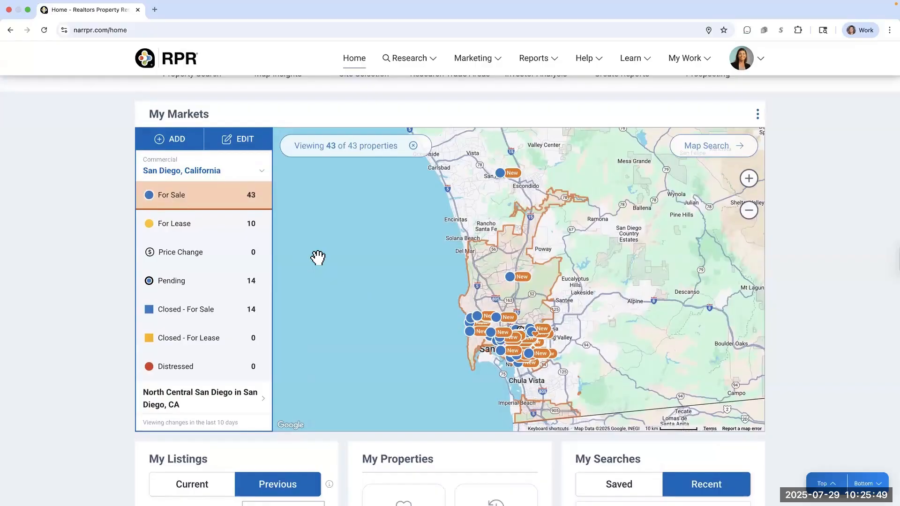
# Select North Central San Diego and open its area action popup on the map.
pyautogui.click(173, 398)
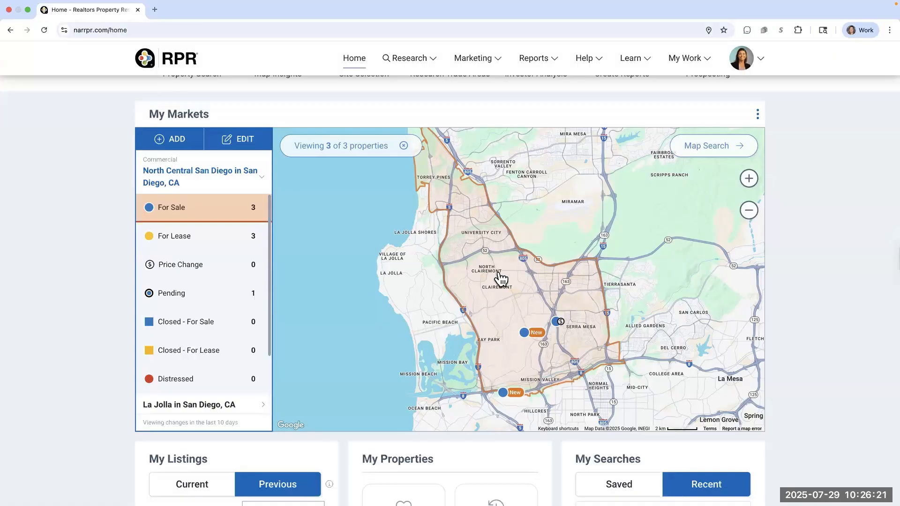
pyautogui.click(479, 283)
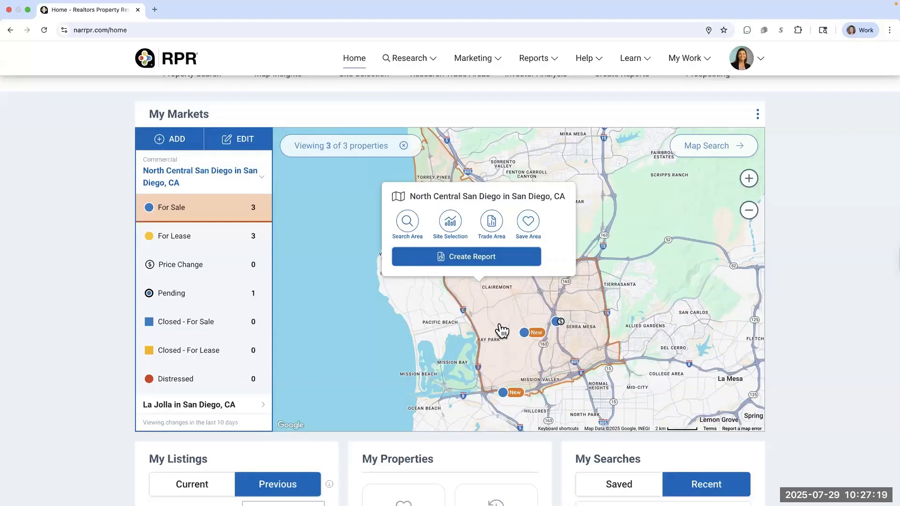
# Launch a property search limited to North Central San Diego, returning 252 commercial properties.
pyautogui.scroll(-1, 501, 331)
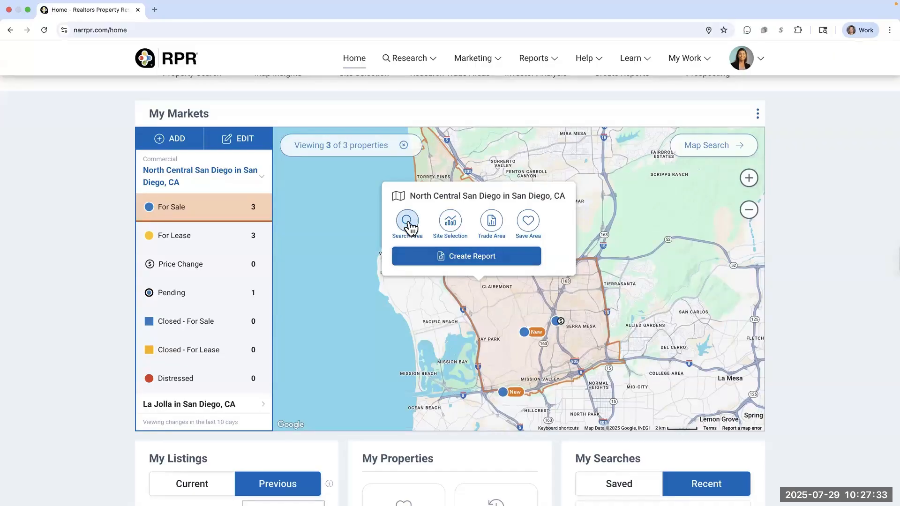
pyautogui.click(407, 220)
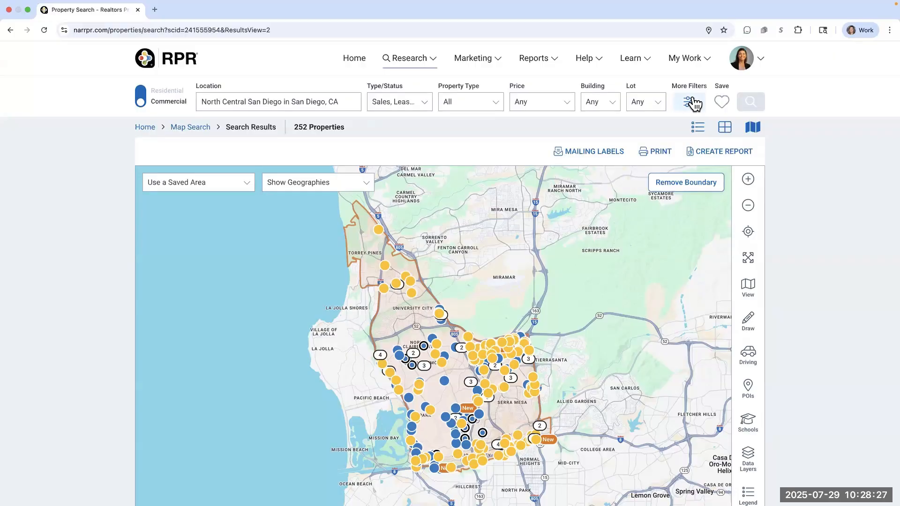
# Limit listing status to active For Sale by excluding For Lease, Active Under Contract and Pending.
pyautogui.click(398, 113)
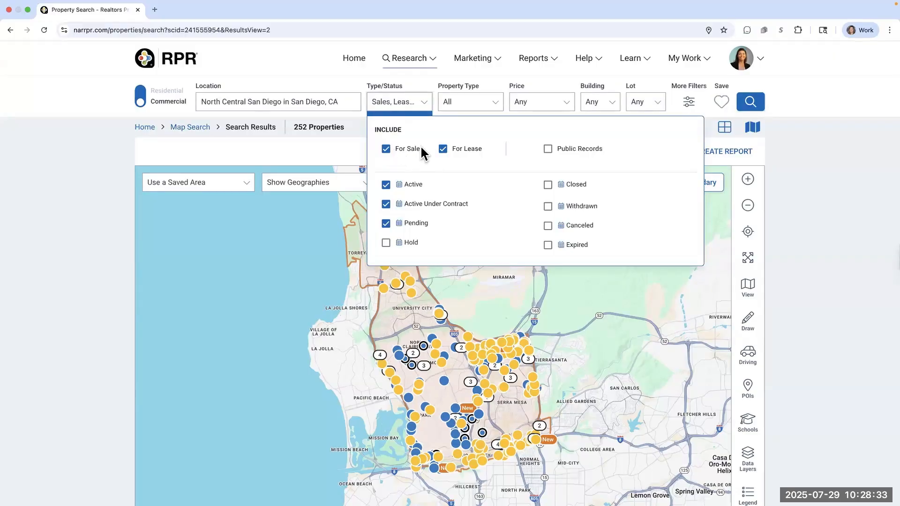
pyautogui.click(443, 149)
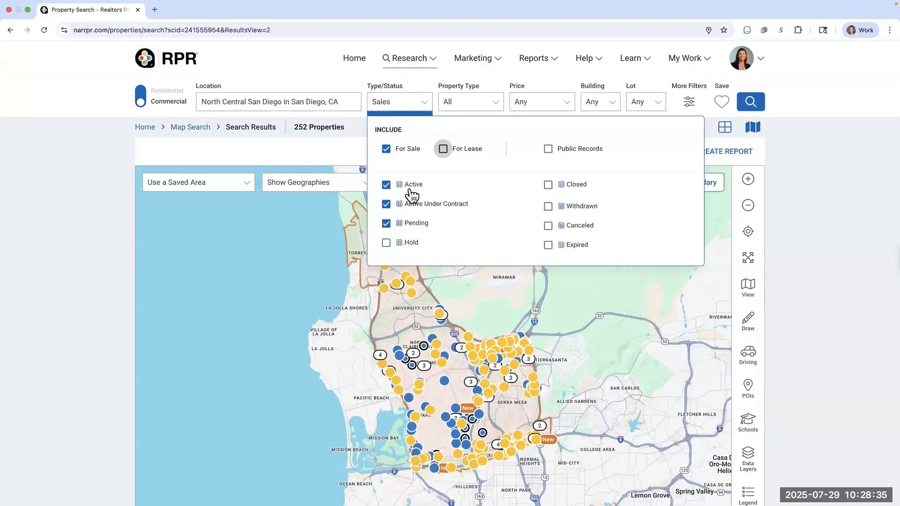
pyautogui.click(385, 205)
pyautogui.click(386, 224)
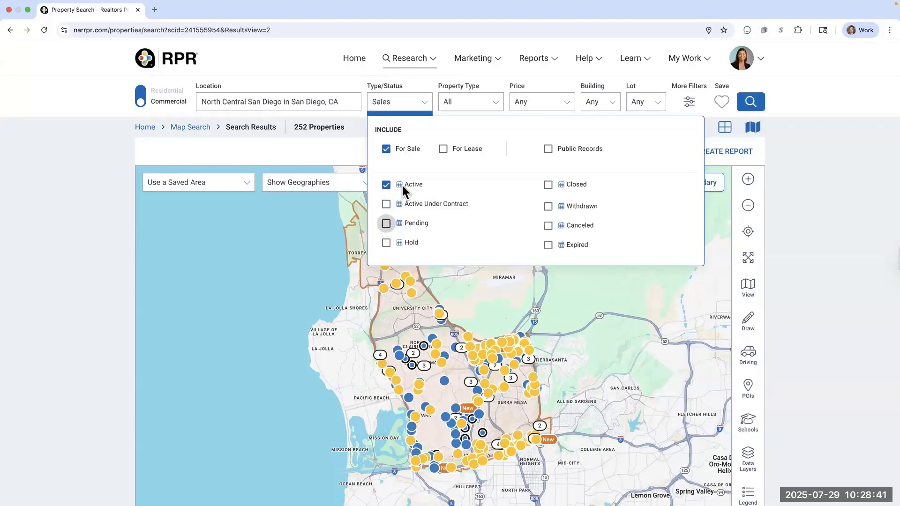
# Restrict the property types to Retail and Special Purpose only.
pyautogui.click(466, 104)
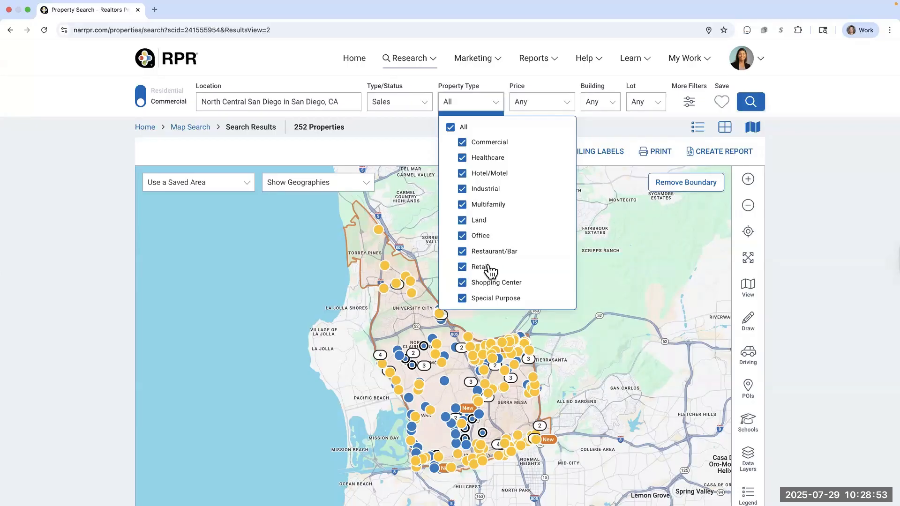
pyautogui.click(451, 128)
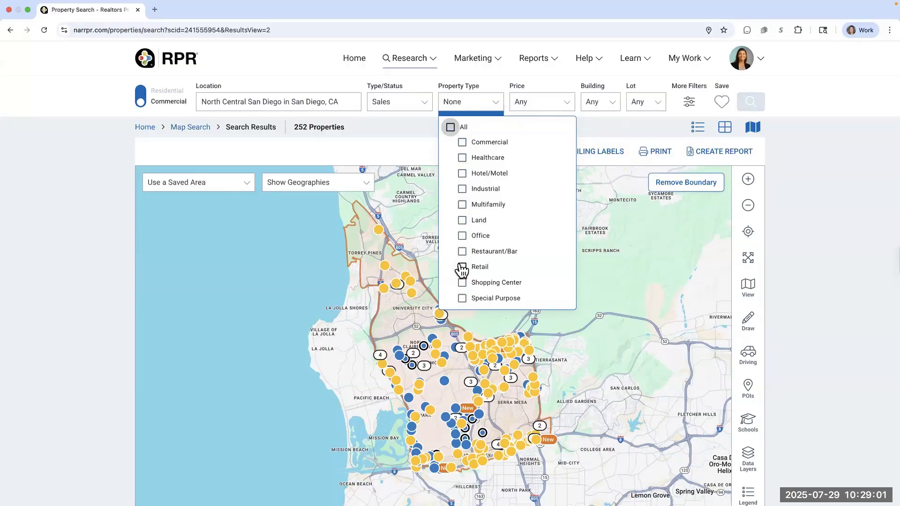
pyautogui.click(462, 268)
pyautogui.click(462, 300)
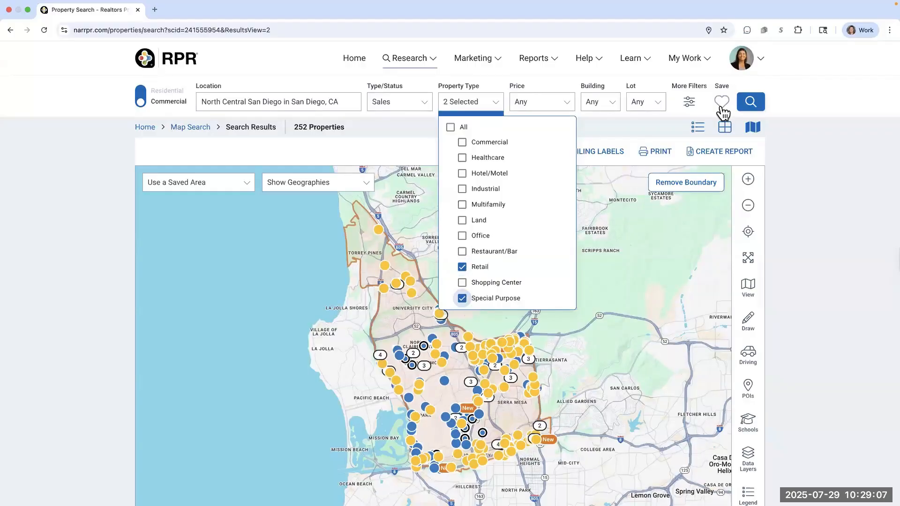
pyautogui.click(537, 107)
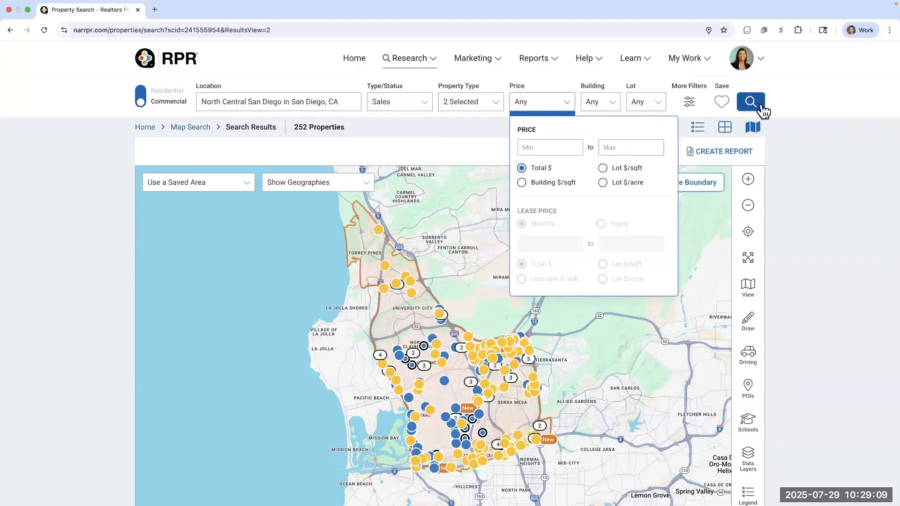
pyautogui.click(444, 383)
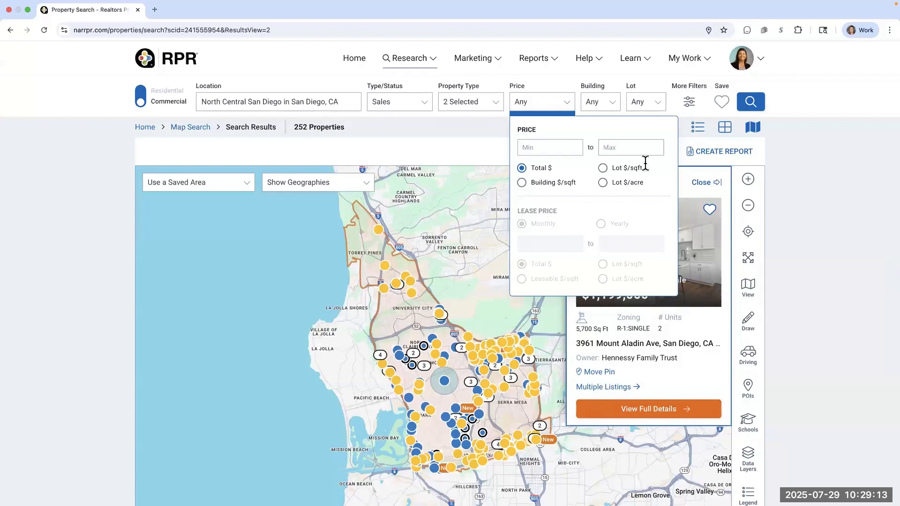
pyautogui.click(865, 192)
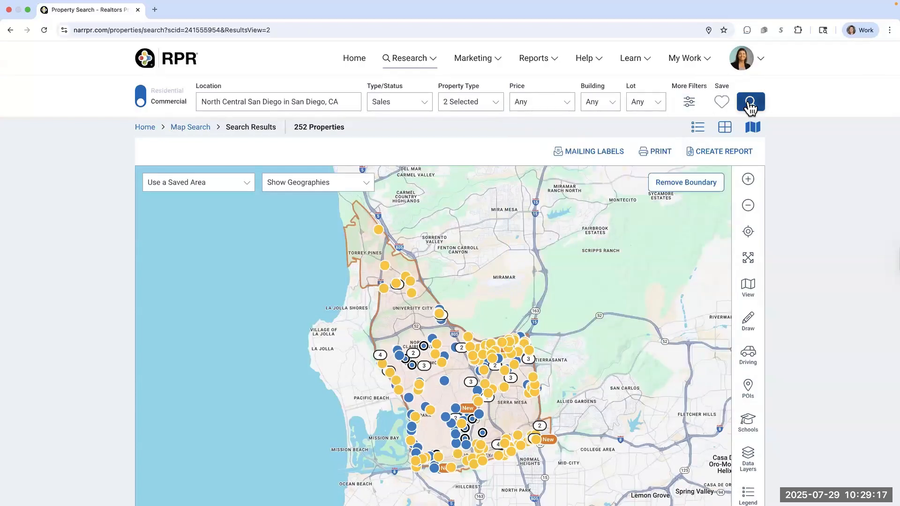
# Apply the new filters for 11 results and preview the Hotel Cir S, Quillan St and Osler St listings.
pyautogui.click(751, 104)
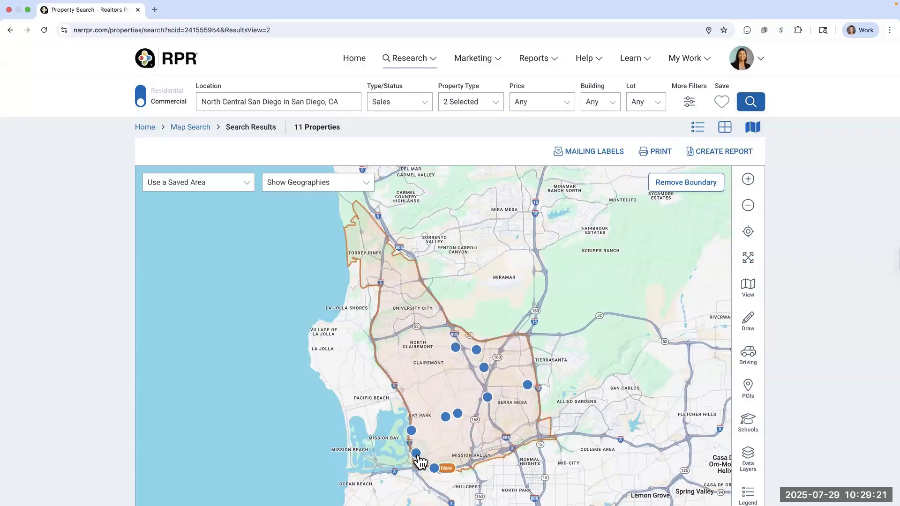
pyautogui.click(435, 469)
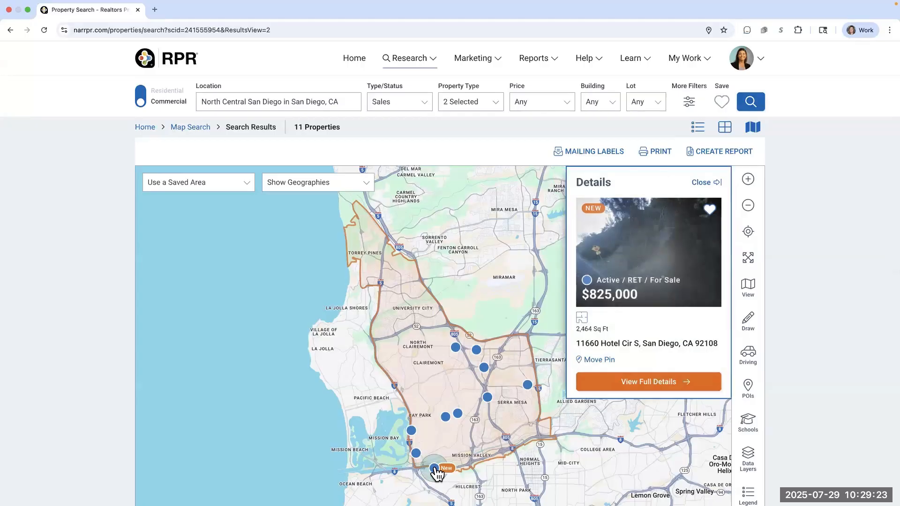
pyautogui.click(446, 417)
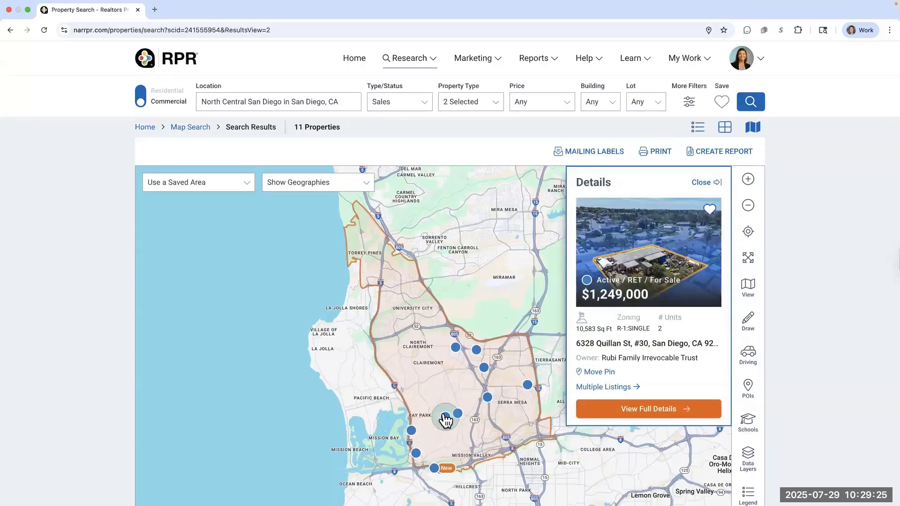
pyautogui.click(458, 415)
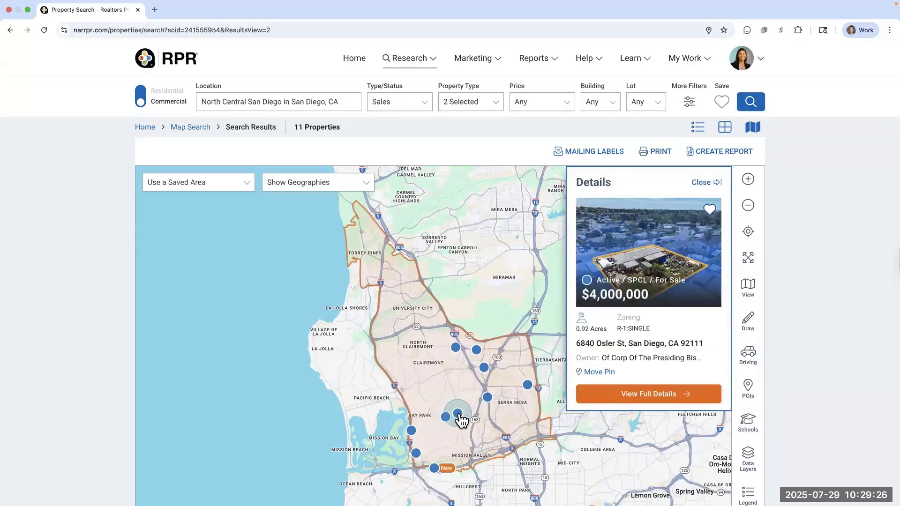
# Preview the 290 Confidentiality St, 5487 and 7415 Clairemont Mesa Blvd, and 7865 Balboa Ave listings.
pyautogui.click(488, 398)
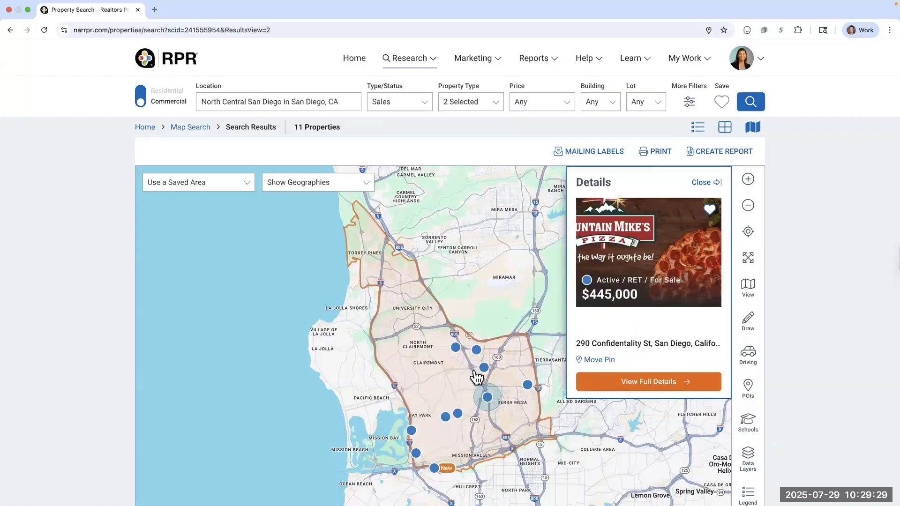
pyautogui.click(456, 350)
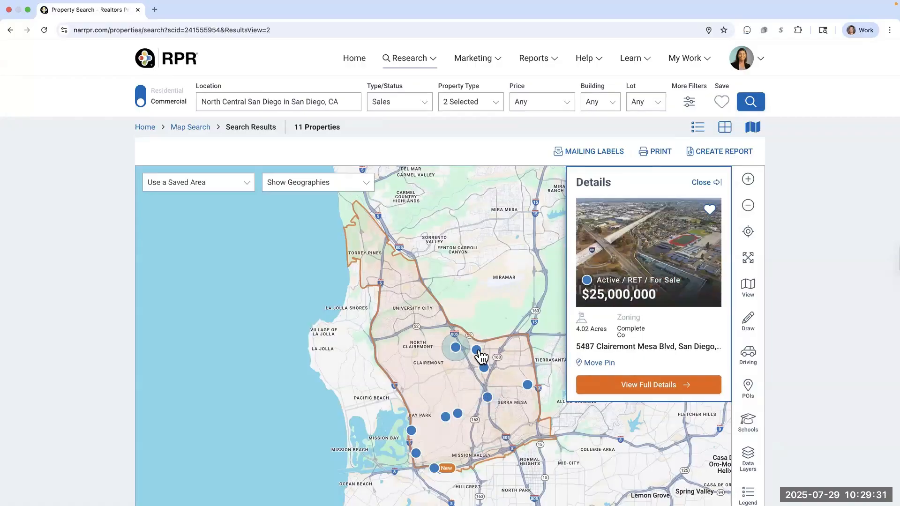
pyautogui.click(478, 351)
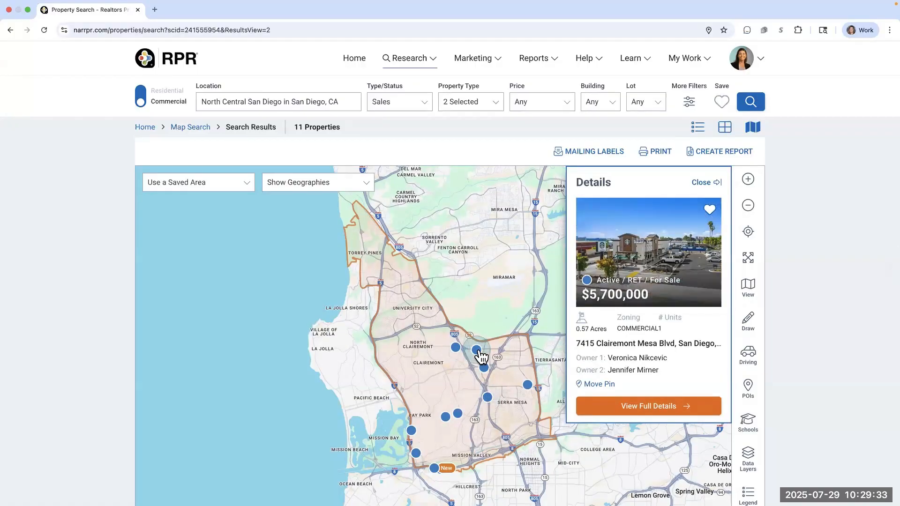
pyautogui.click(483, 368)
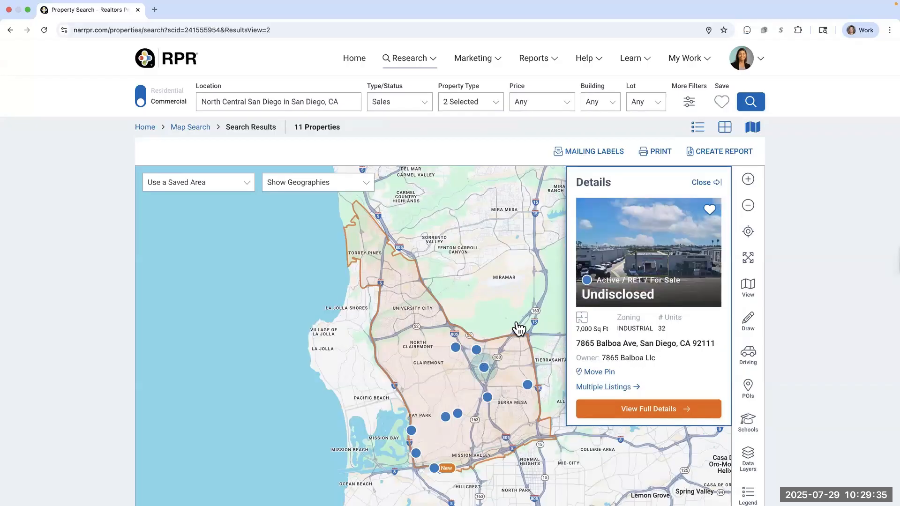
# Add Healthcare to the property types, cap the maximum price at $850K, and rerun the search.
pyautogui.click(460, 104)
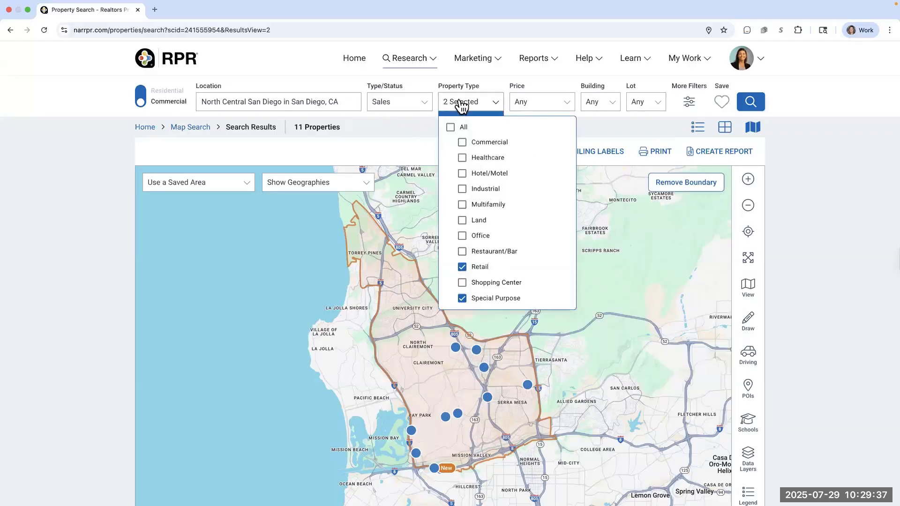
pyautogui.click(463, 158)
pyautogui.click(547, 111)
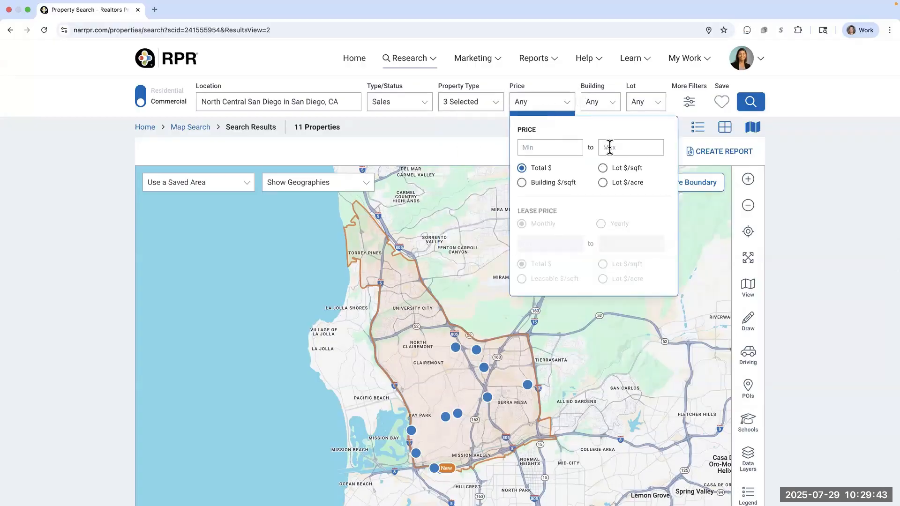
pyautogui.click(609, 147)
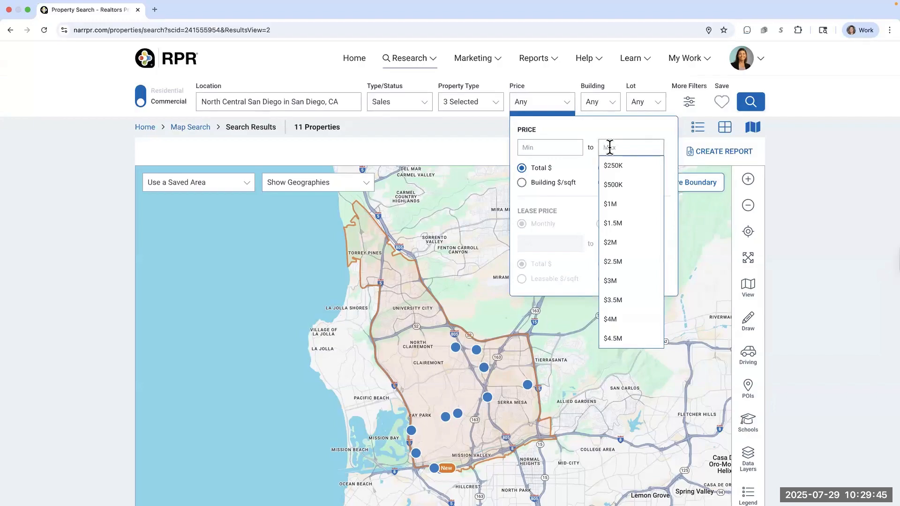
pyautogui.write('85000')
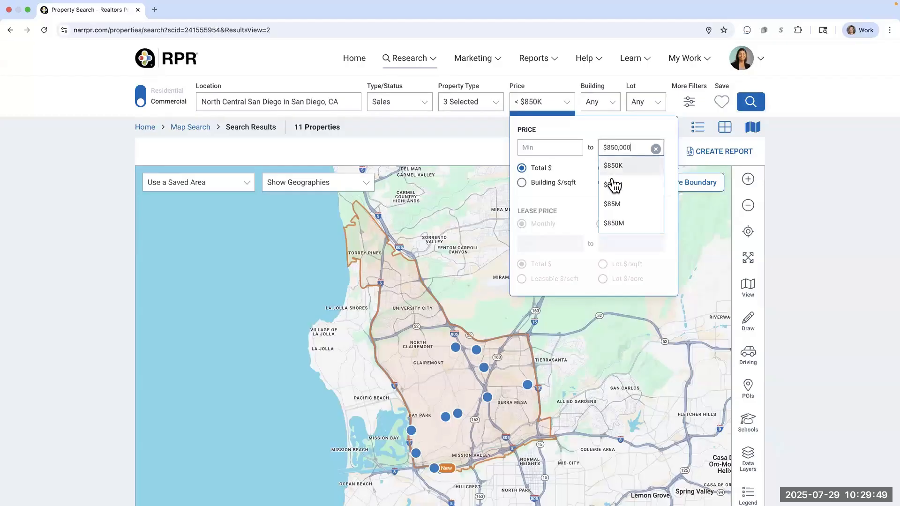
pyautogui.click(612, 185)
pyautogui.click(615, 175)
pyautogui.click(752, 103)
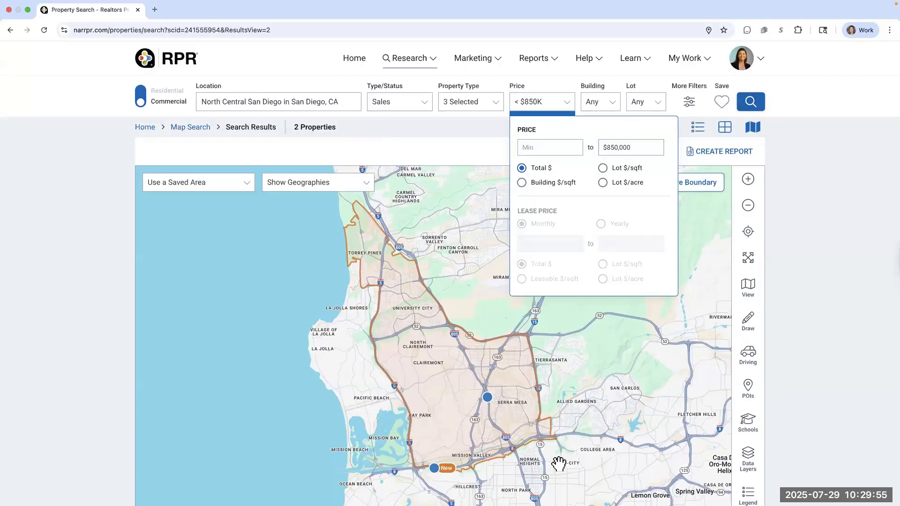
# Preview the Serra Mesa and Hotel Cir S listings among the 2 results, then close the preview.
pyautogui.click(488, 397)
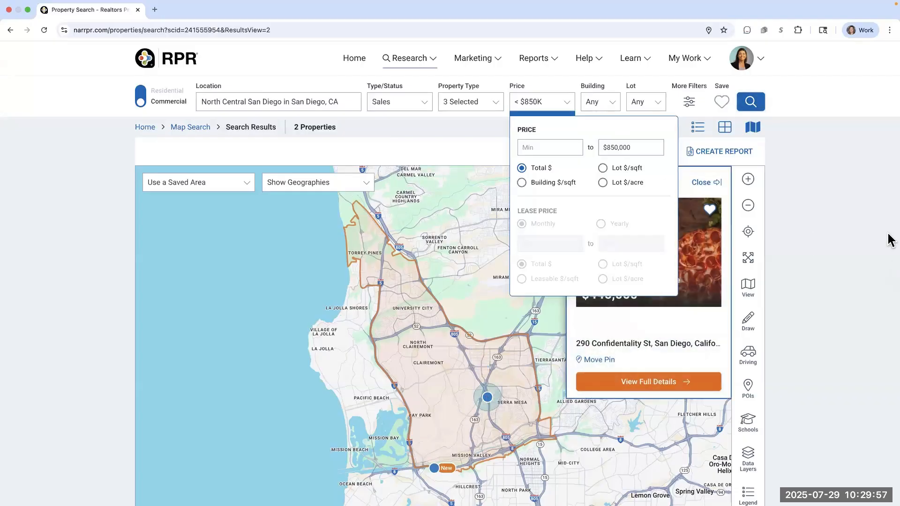
pyautogui.click(890, 240)
pyautogui.click(489, 398)
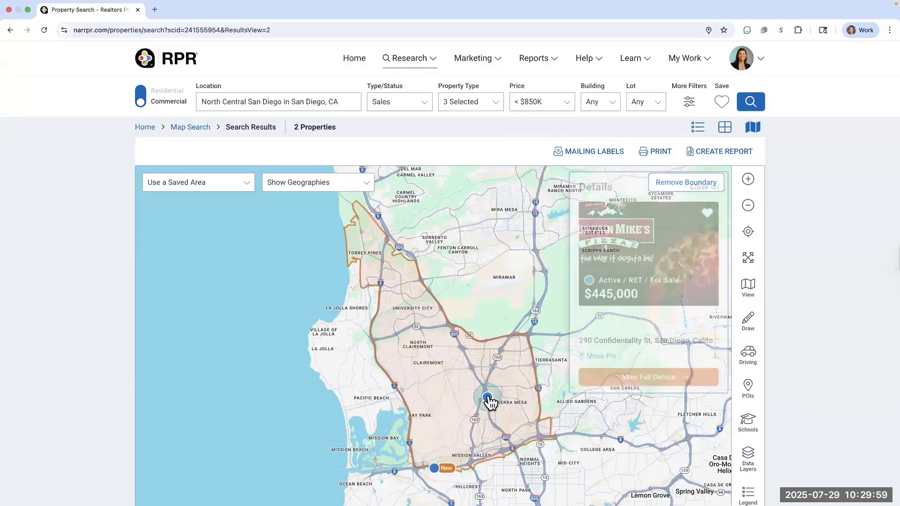
pyautogui.click(435, 470)
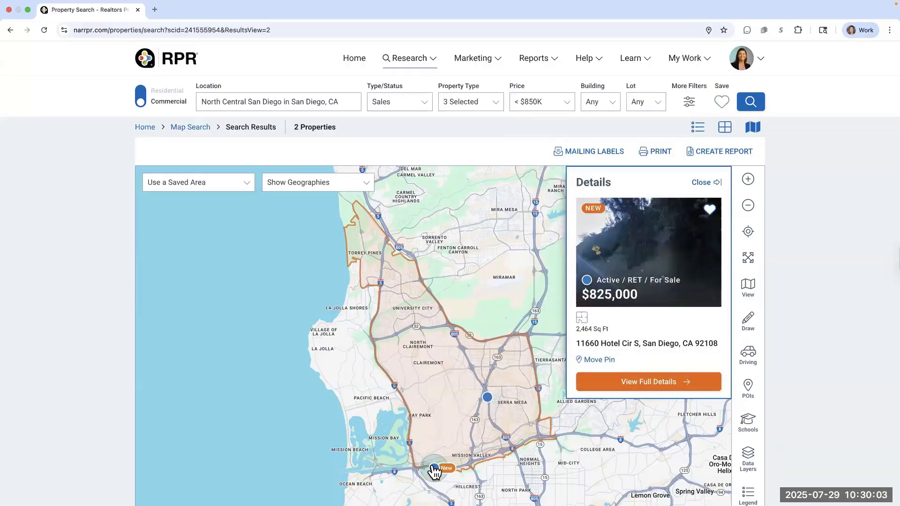
pyautogui.click(463, 331)
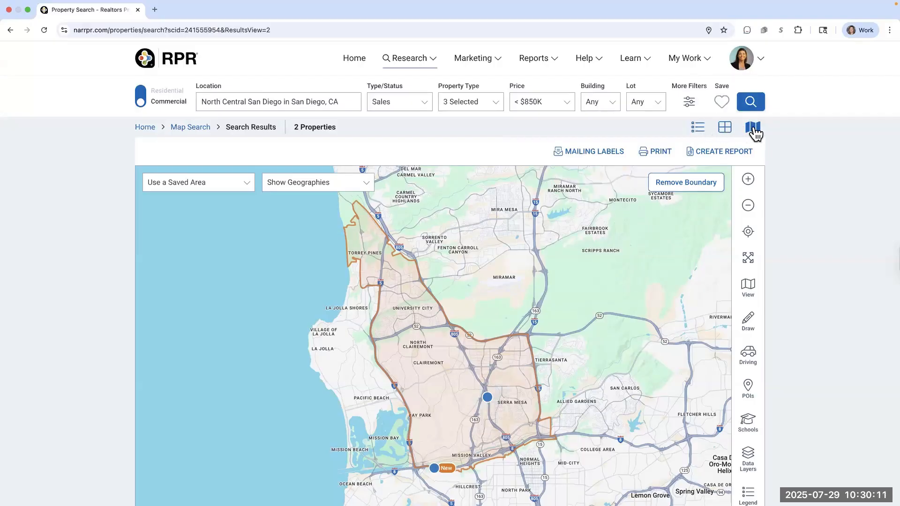
pyautogui.click(693, 130)
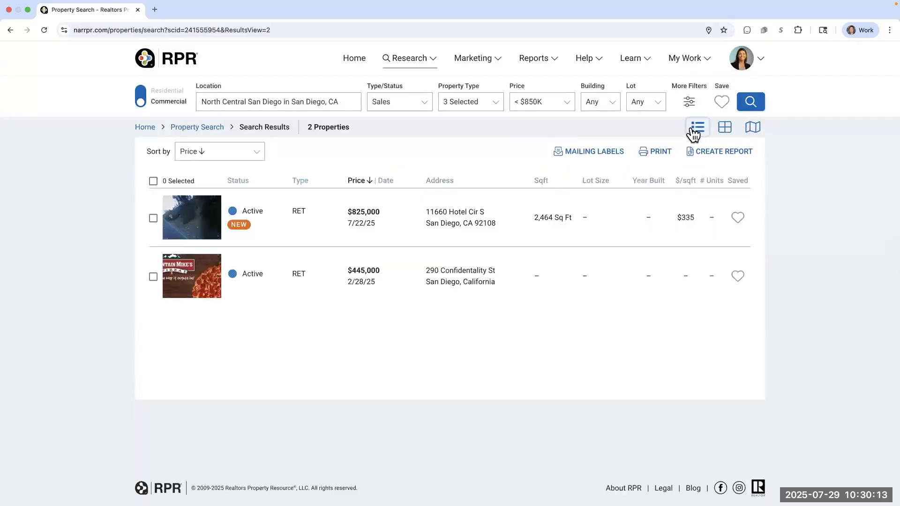
pyautogui.click(729, 133)
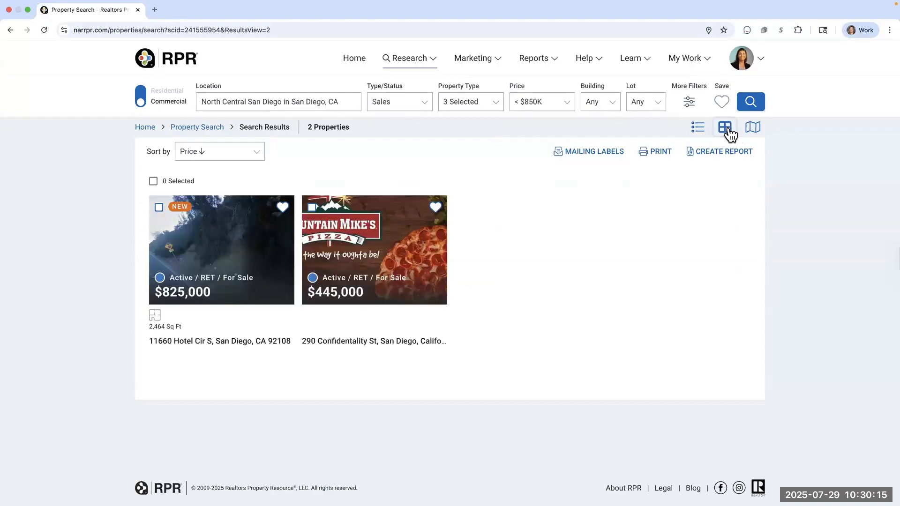
pyautogui.click(752, 131)
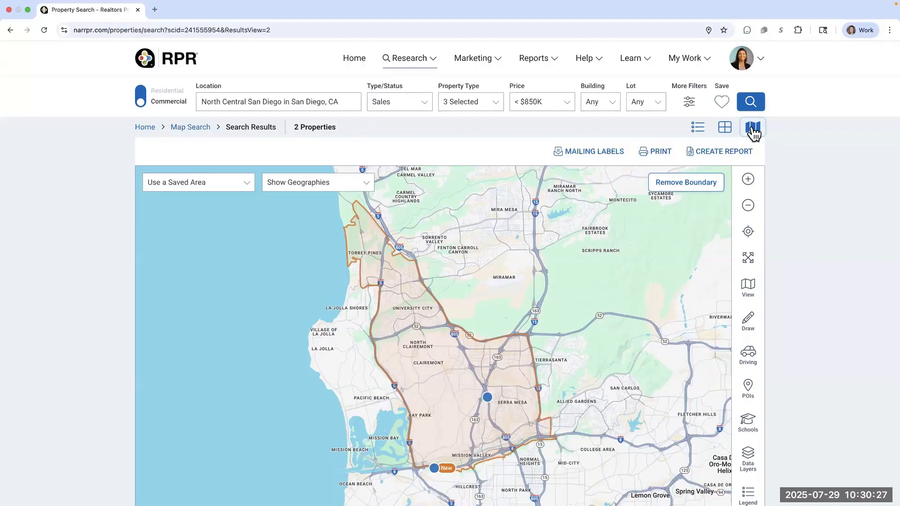
# Show county boundaries on the map and select San Diego County.
pyautogui.click(331, 187)
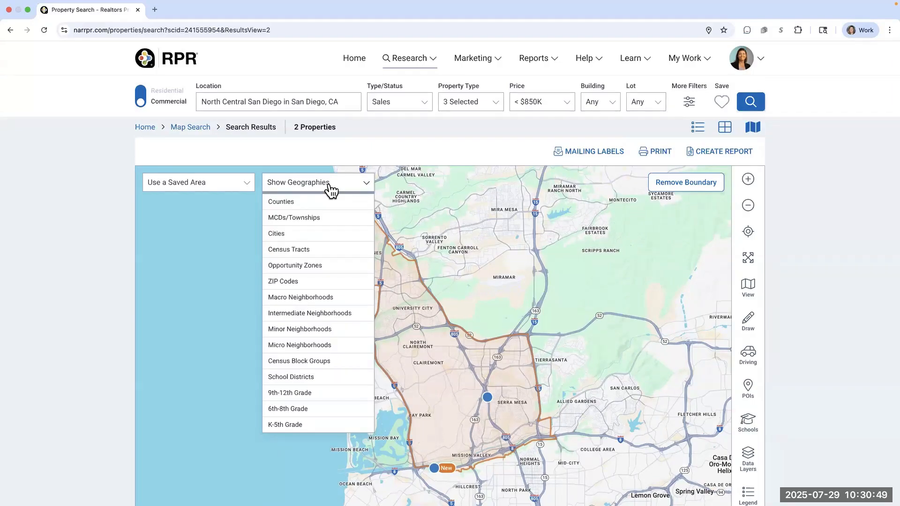
pyautogui.click(308, 201)
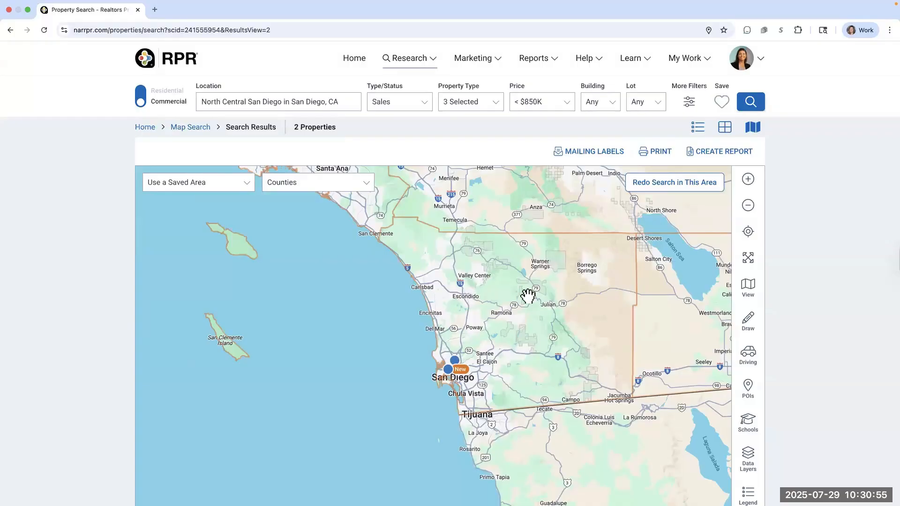
pyautogui.click(300, 185)
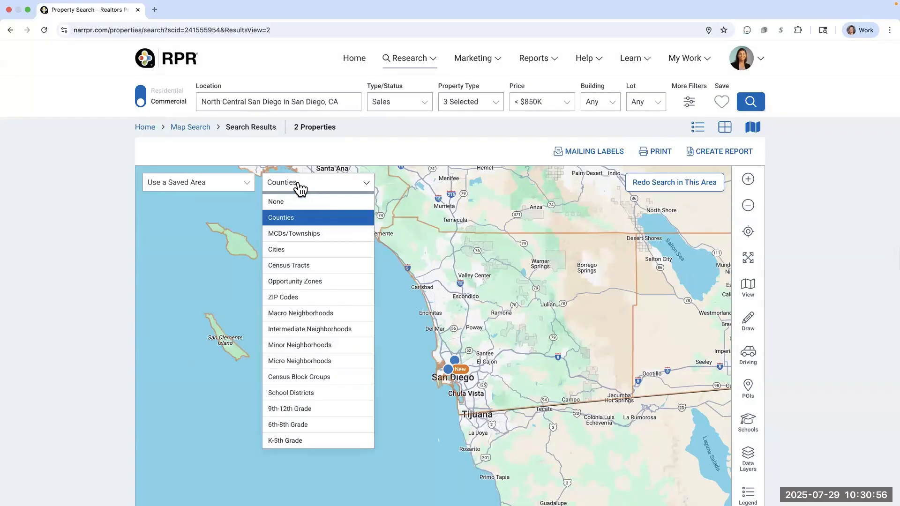
pyautogui.click(499, 297)
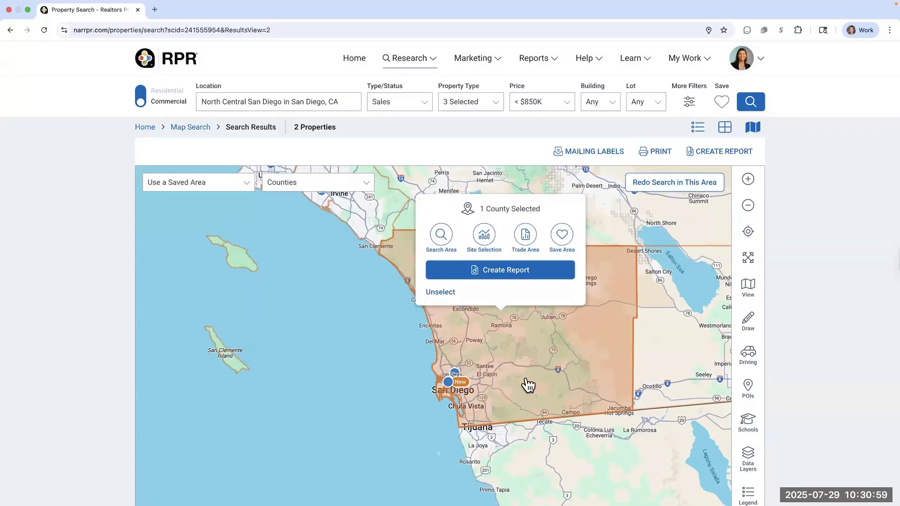
# Switch to MCDs/Townships, select San Diego, Ramona and a third township, and search that area.
pyautogui.click(280, 188)
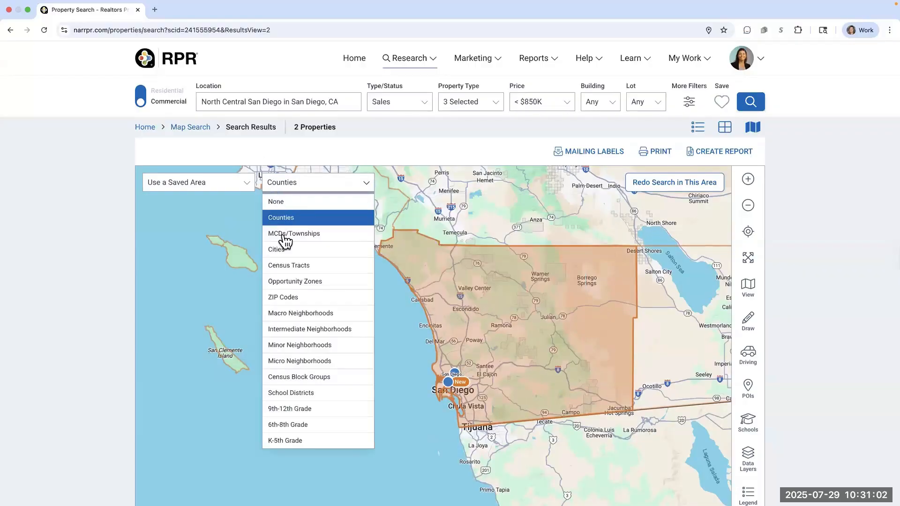
pyautogui.click(327, 234)
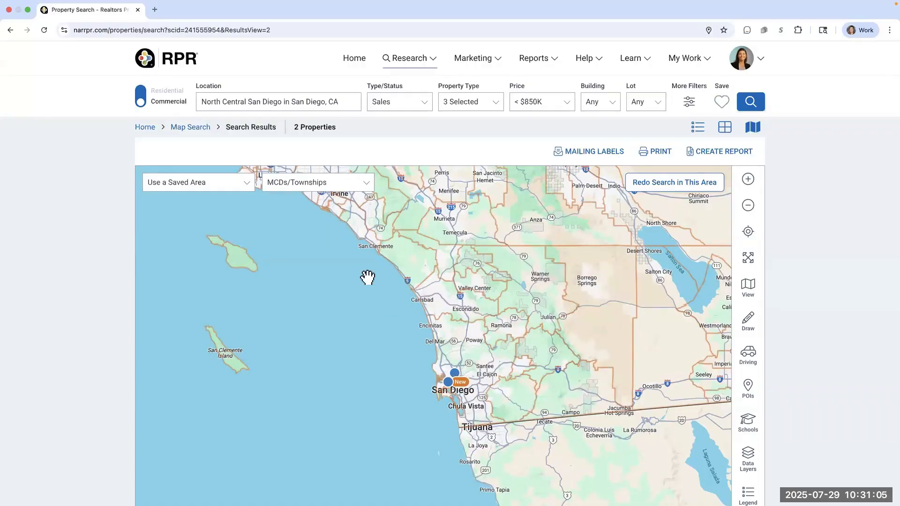
pyautogui.click(460, 343)
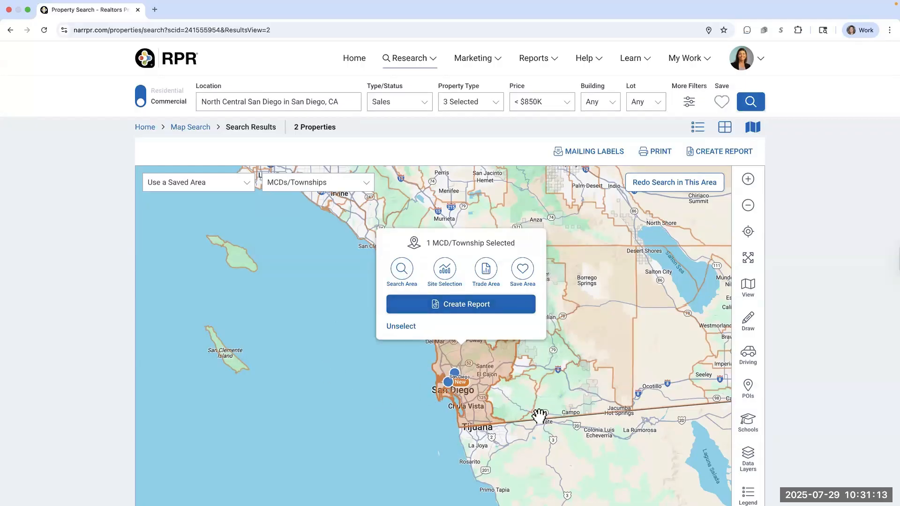
pyautogui.click(816, 356)
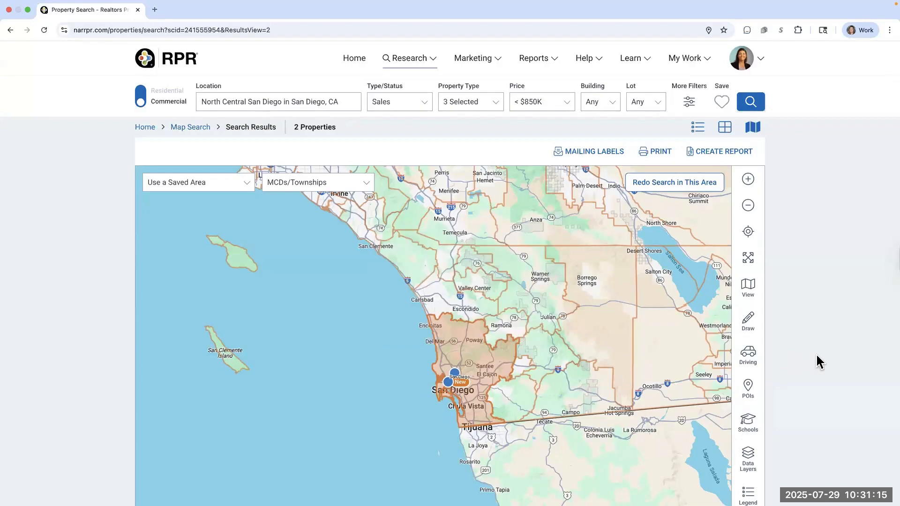
pyautogui.click(445, 300)
pyautogui.click(497, 335)
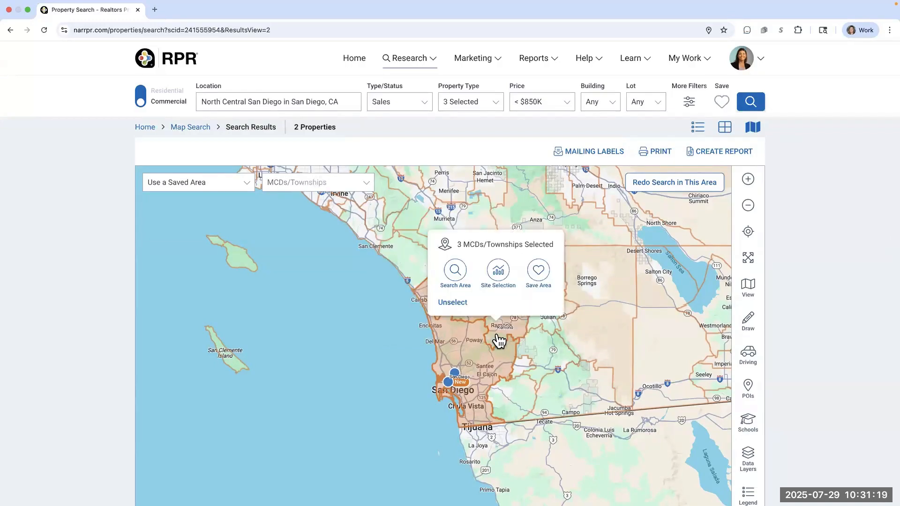
pyautogui.click(455, 272)
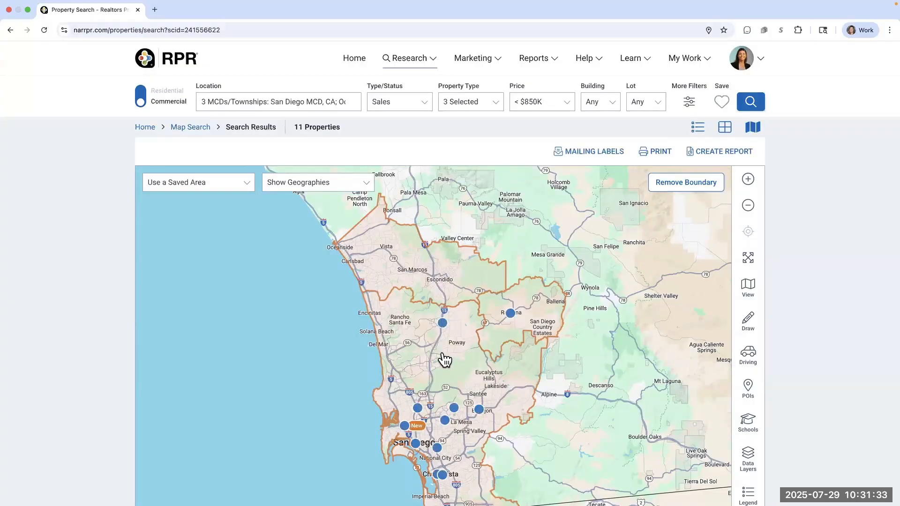
# Preview the Ramona and Poway-area listings, then bring up the geography overlay list.
pyautogui.click(511, 314)
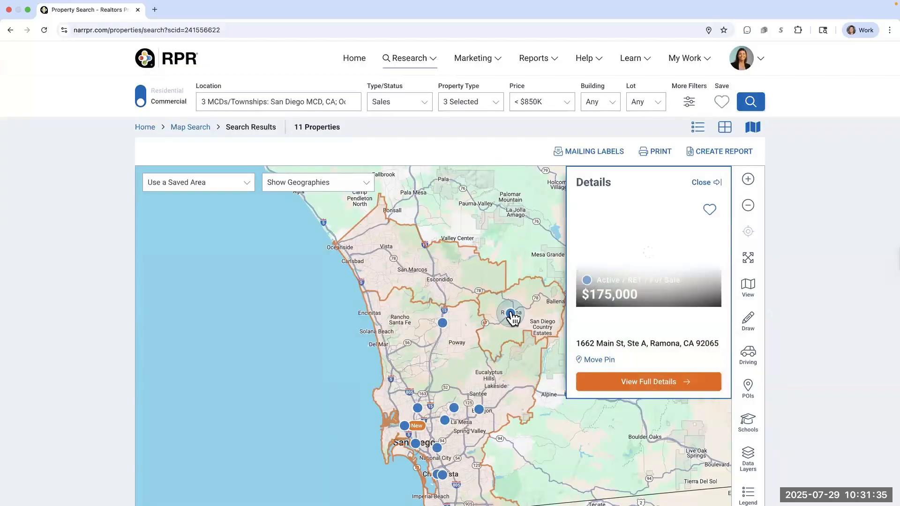
pyautogui.click(442, 324)
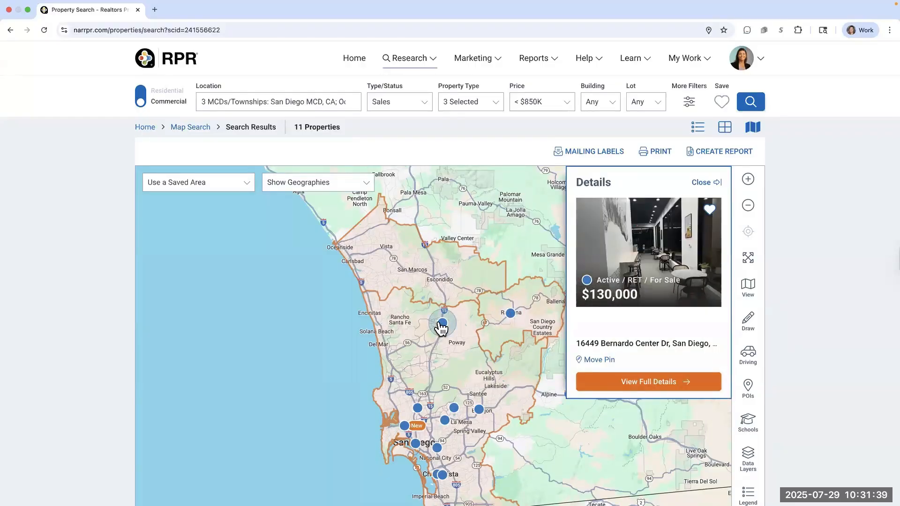
pyautogui.click(329, 190)
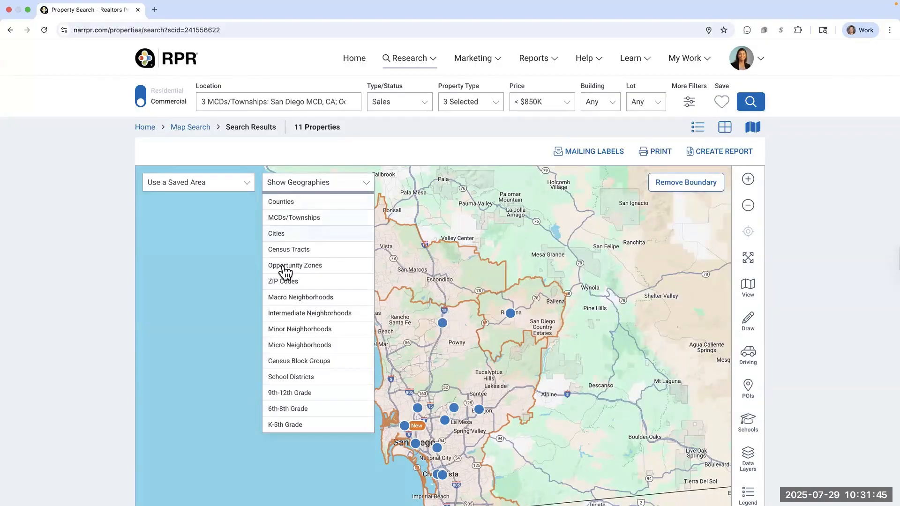
# Overlay Opportunity Zones, zoom into central San Diego, and open the $160,000 110 47th St listing.
pyautogui.click(341, 266)
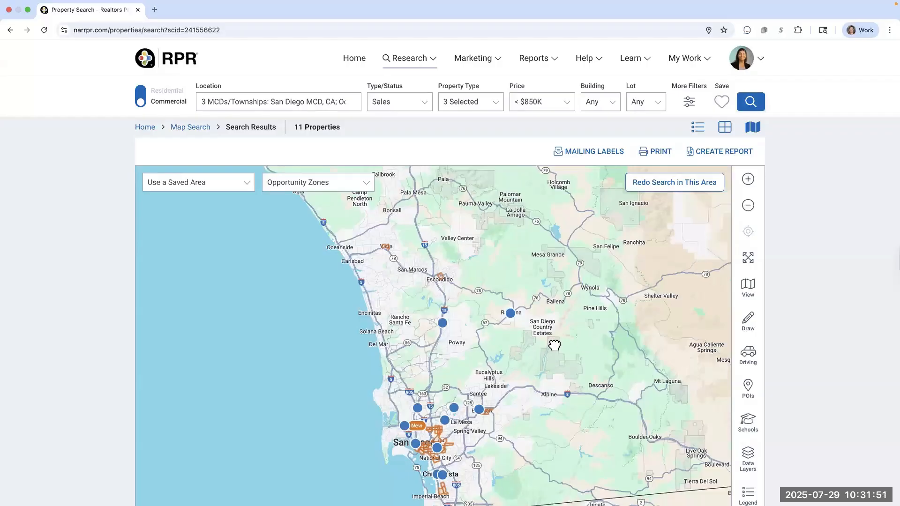
pyautogui.moveTo(552, 347); pyautogui.dragTo(565, 301)
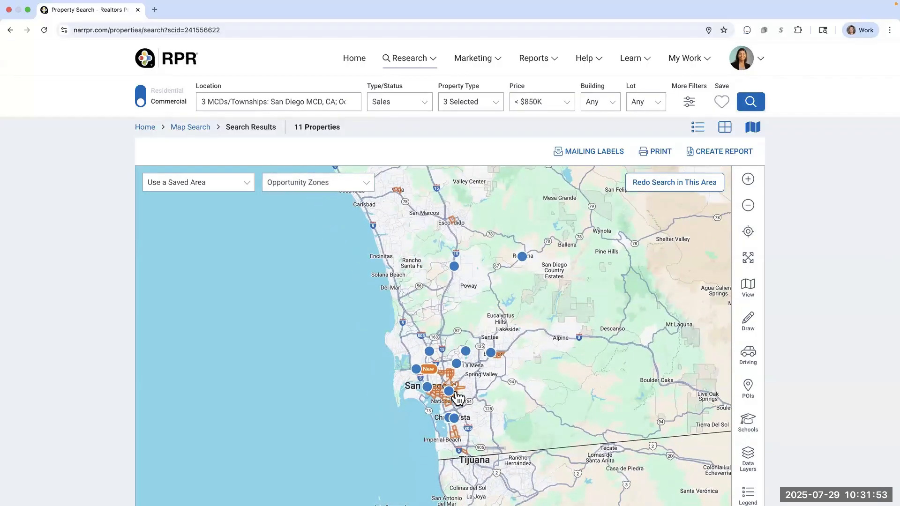
pyautogui.click(748, 179)
pyautogui.click(748, 179)
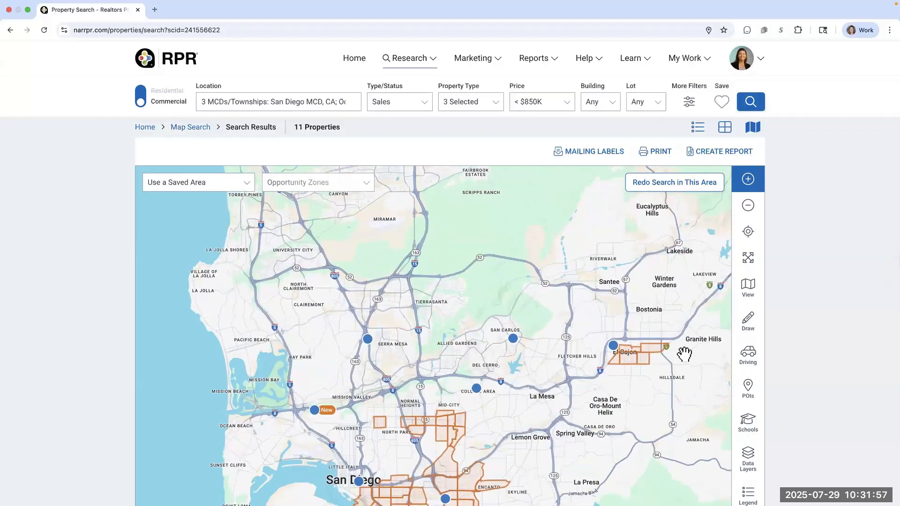
pyautogui.moveTo(632, 415); pyautogui.dragTo(589, 225)
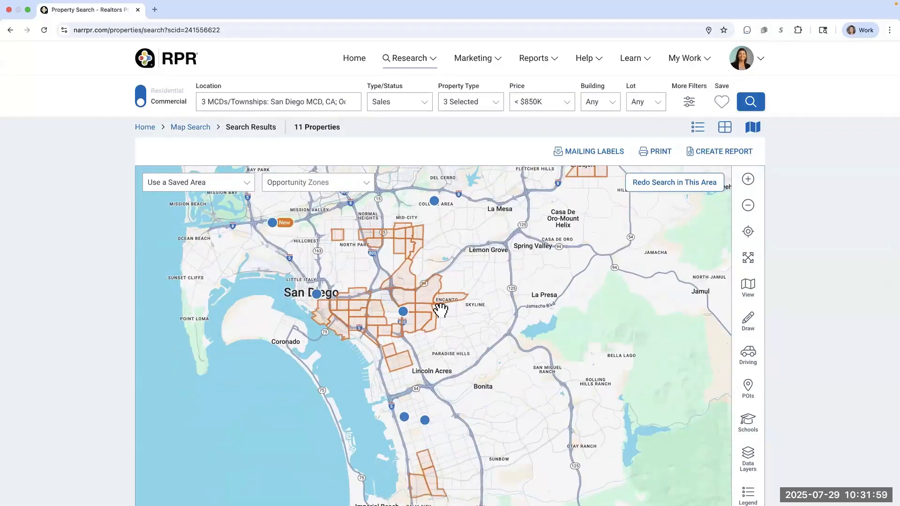
pyautogui.click(403, 311)
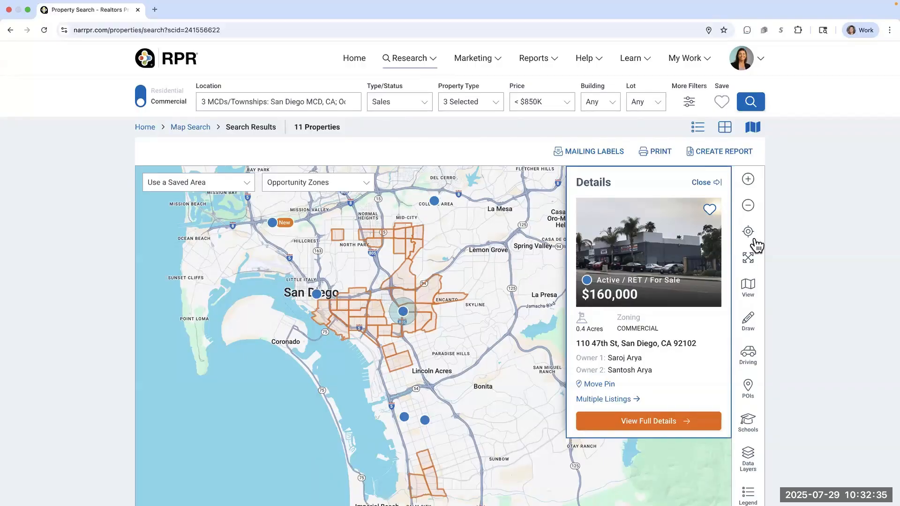
pyautogui.click(710, 210)
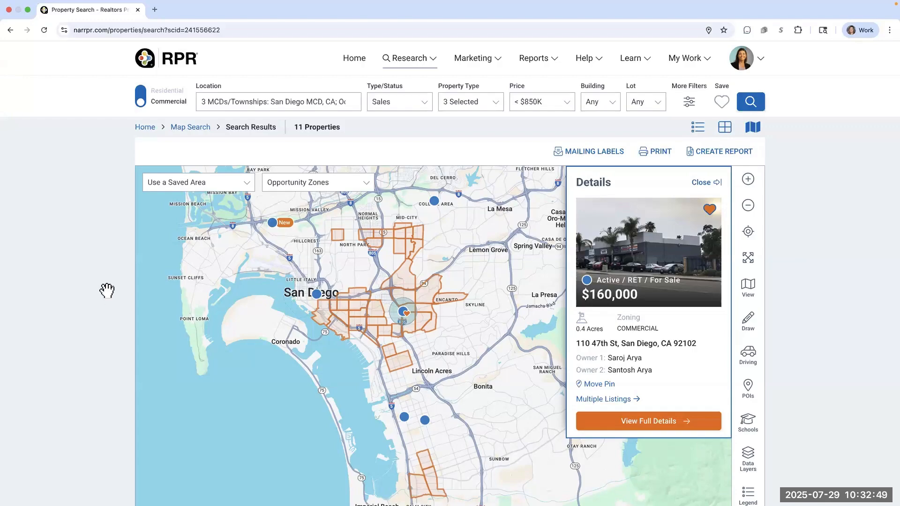
# Close the details panel and try ZIP Codes, then Macro Neighborhoods boundaries, selecting one neighborhood.
pyautogui.click(703, 183)
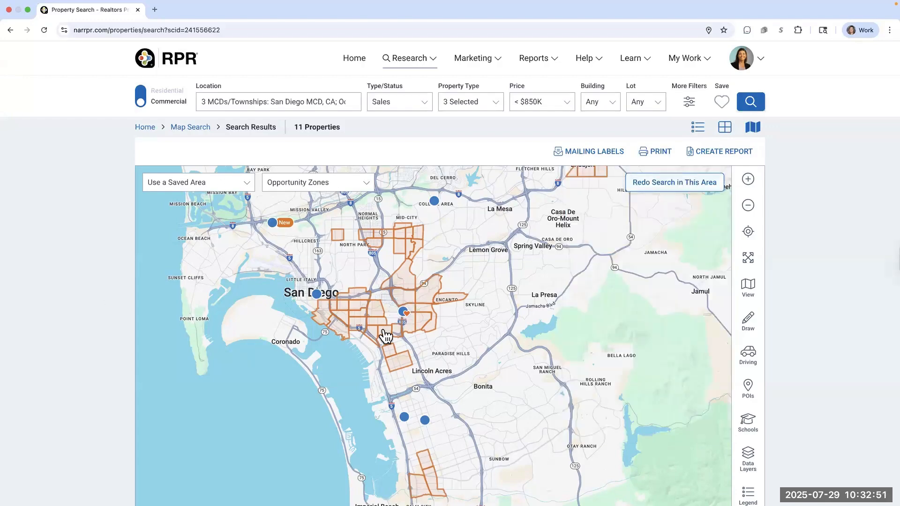
pyautogui.click(295, 185)
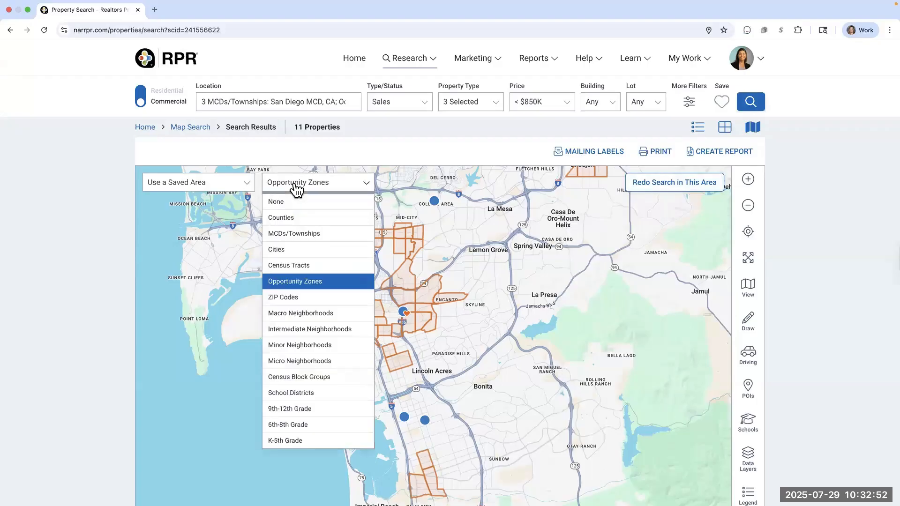
pyautogui.click(290, 296)
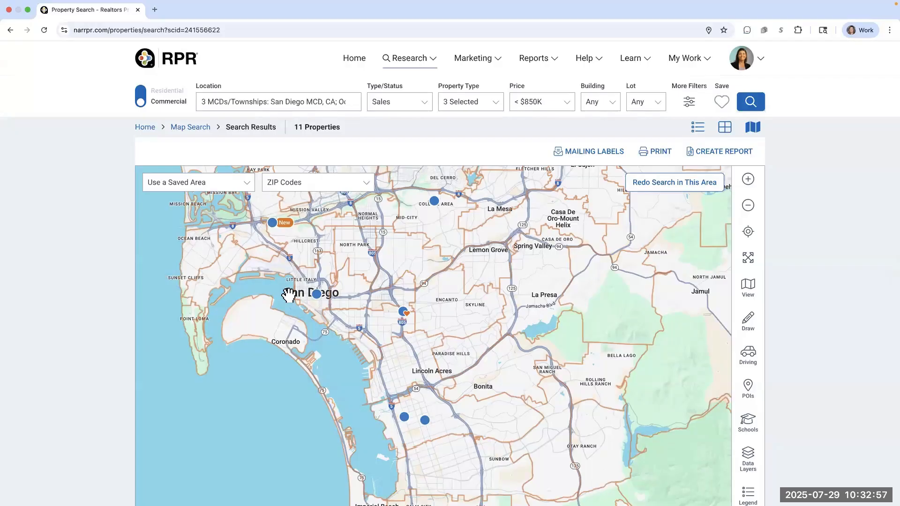
pyautogui.click(311, 188)
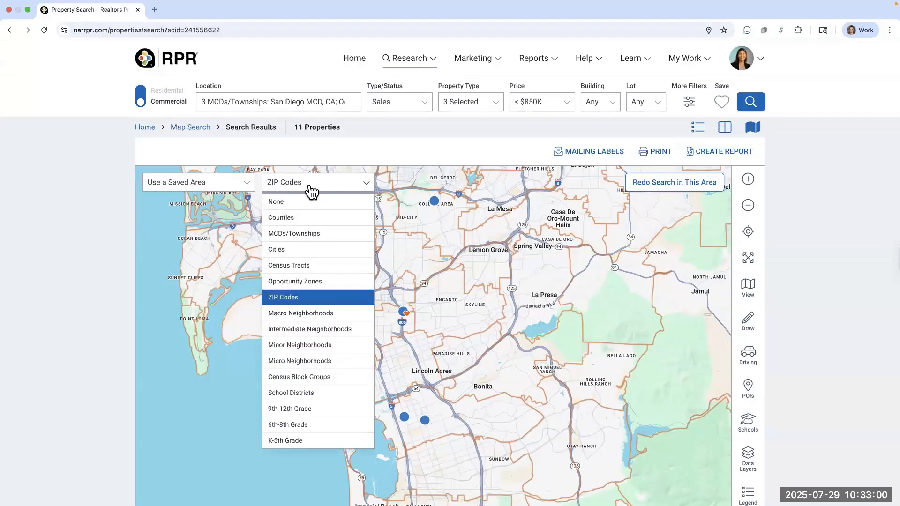
pyautogui.click(316, 318)
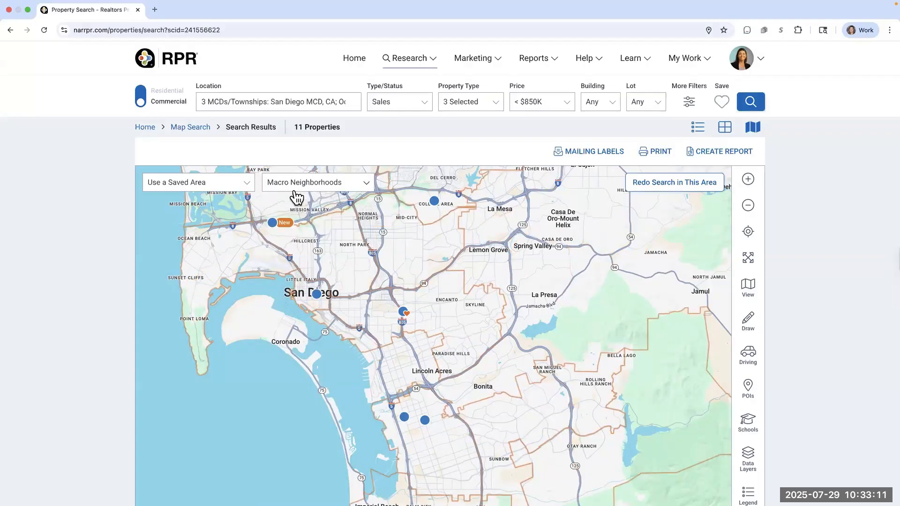
pyautogui.click(319, 265)
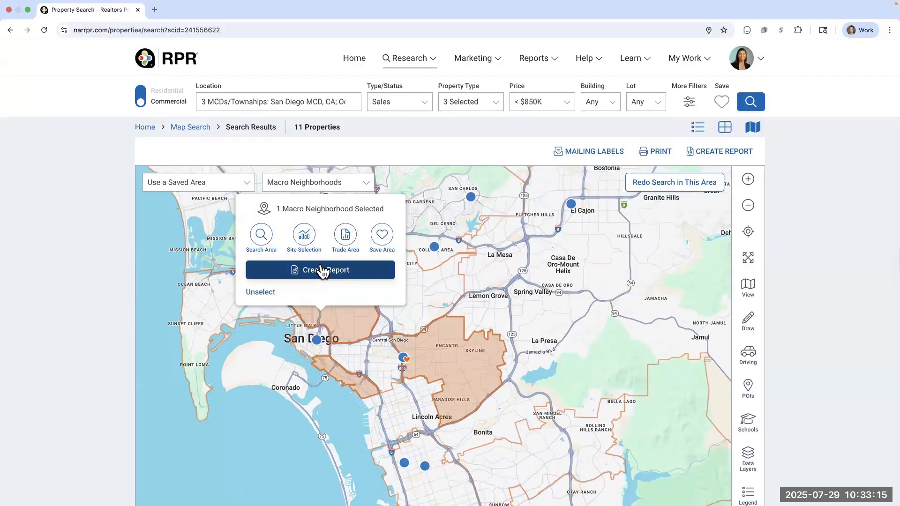
pyautogui.click(313, 184)
# Show Intermediate Neighborhoods, inspect the Benson Ave neighborhood, then switch the overlay to MCDs/Townships.
pyautogui.click(311, 330)
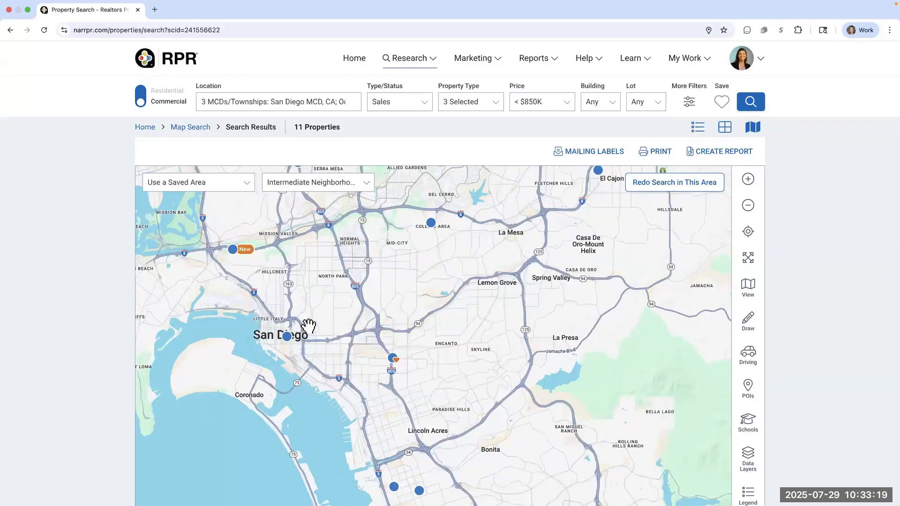
pyautogui.scroll(5, 309, 327)
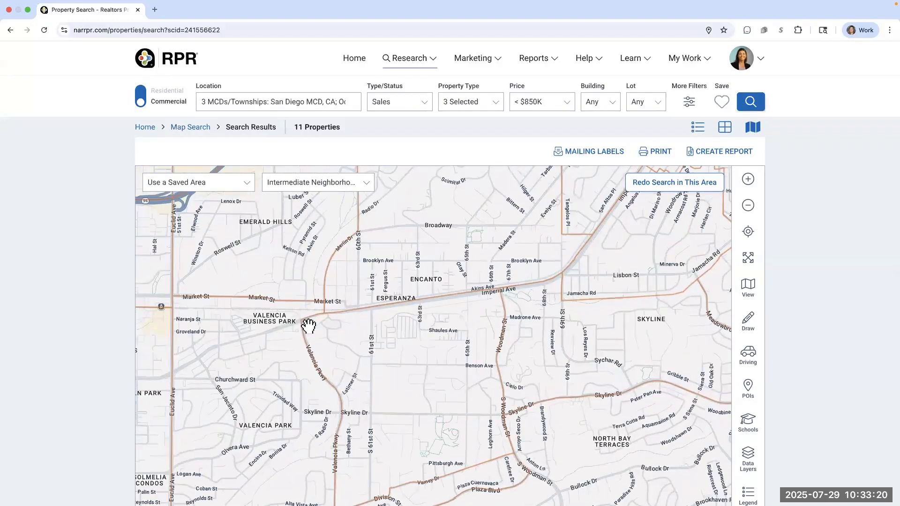
pyautogui.click(375, 374)
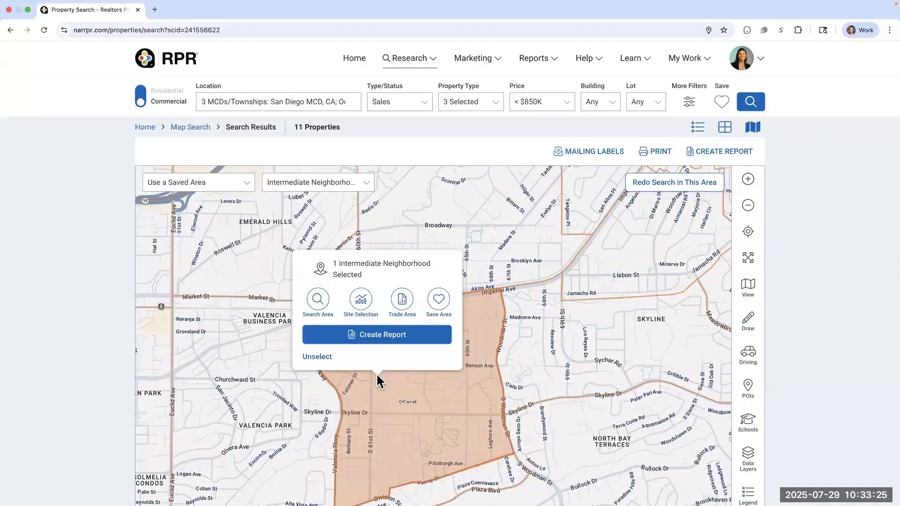
pyautogui.click(292, 192)
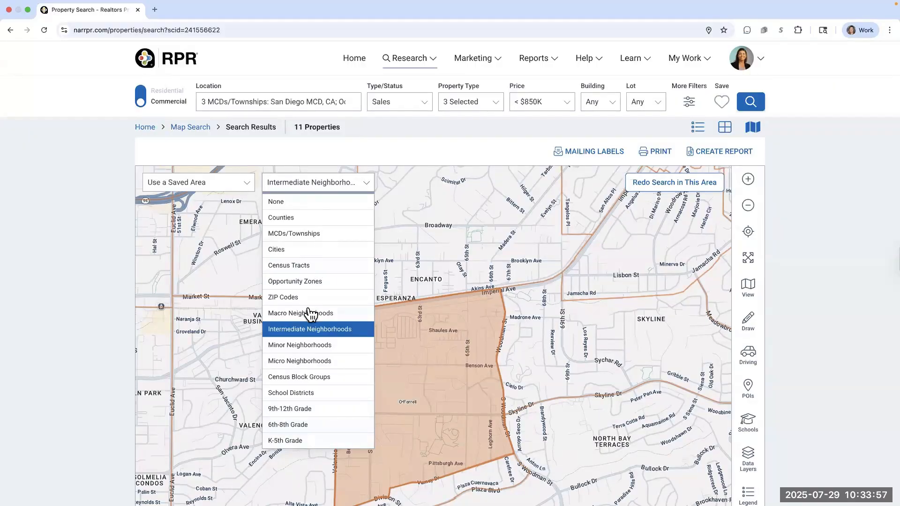
pyautogui.click(310, 230)
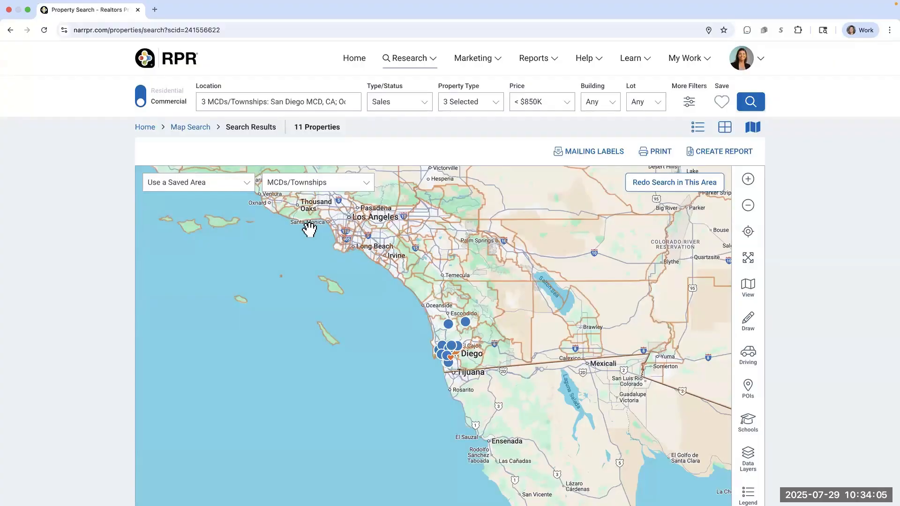
# Set the boundary overlay to None, zoom in two levels and centre San Diego County's property markers.
pyautogui.click(316, 182)
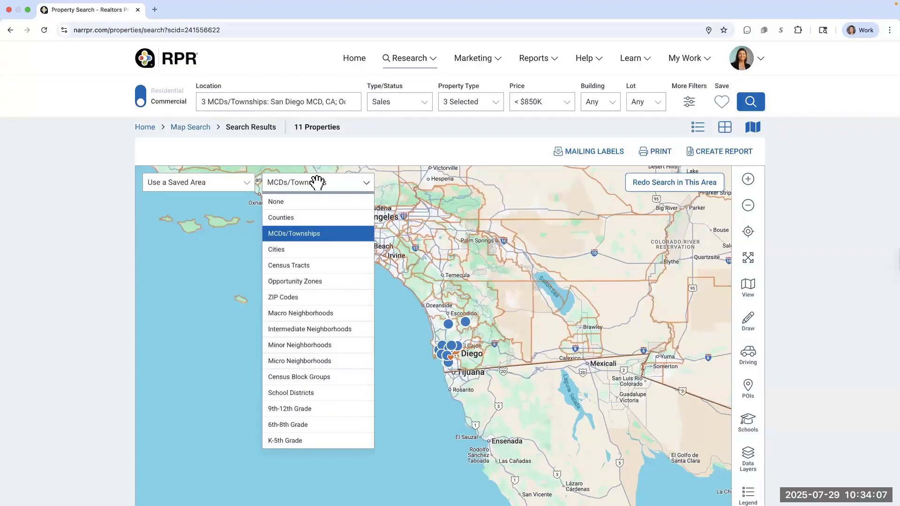
pyautogui.click(316, 201)
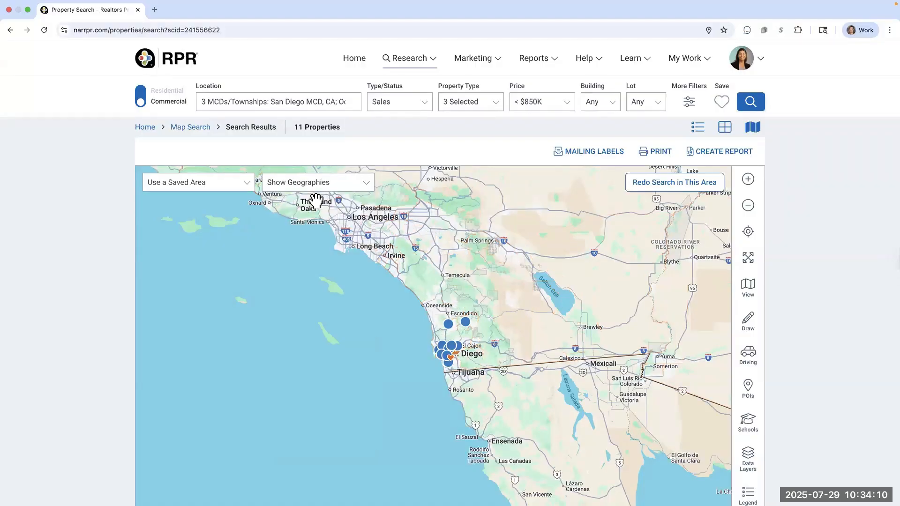
pyautogui.click(749, 182)
pyautogui.click(751, 183)
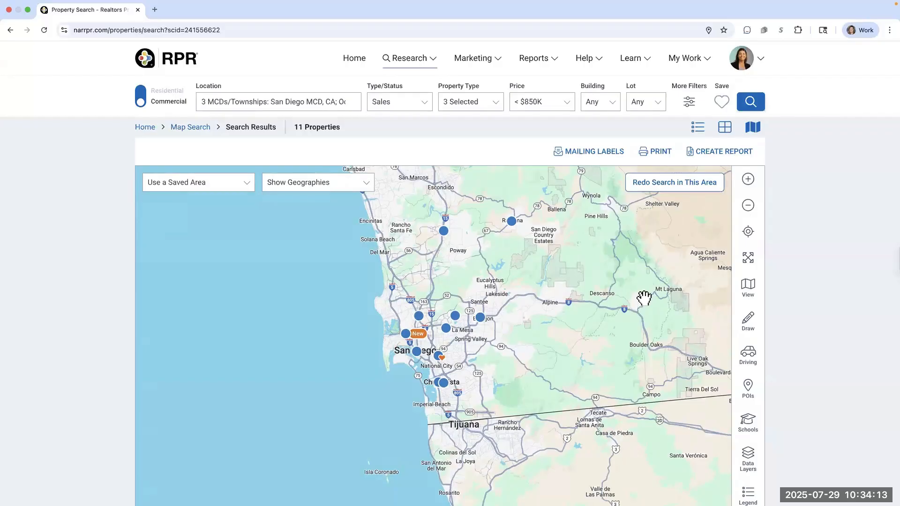
pyautogui.moveTo(644, 299); pyautogui.dragTo(499, 331)
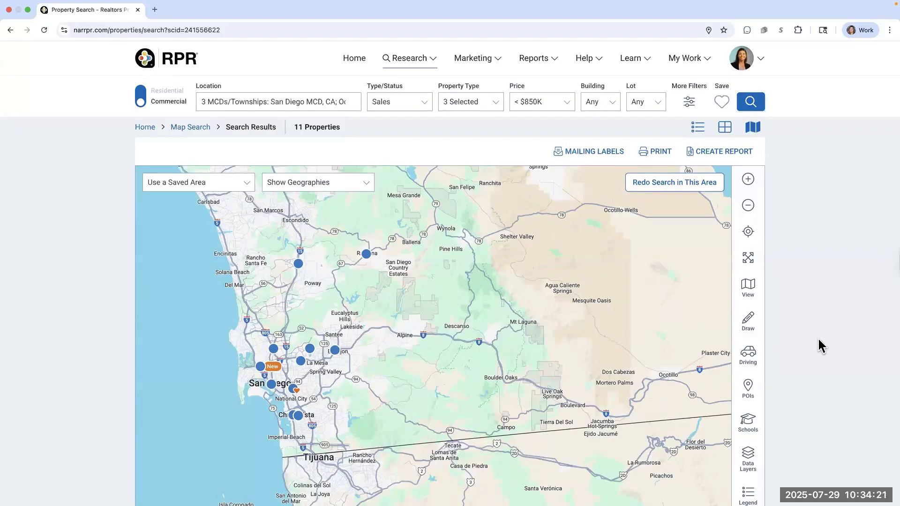
pyautogui.scroll(-2, 807, 346)
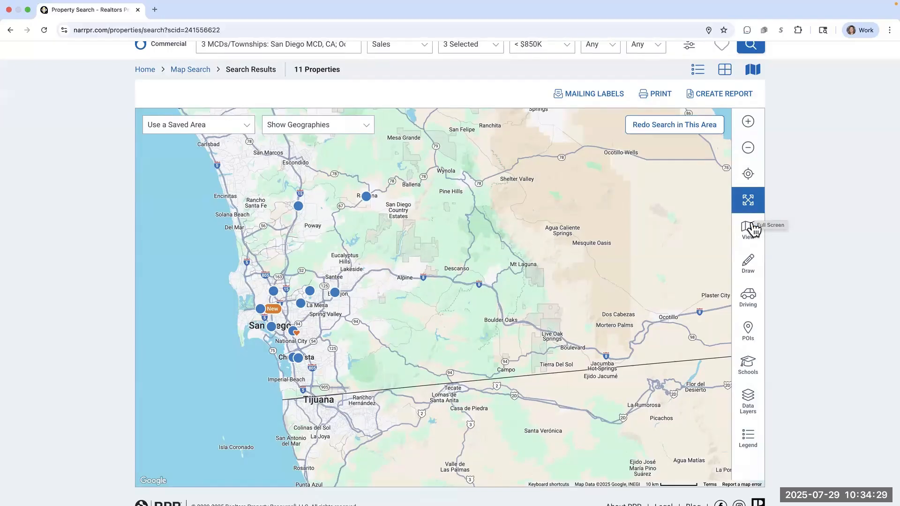
# Cycle the map through Aerial, Terrain and Road styles, settle on Road, and show the Draw shape options.
pyautogui.click(752, 228)
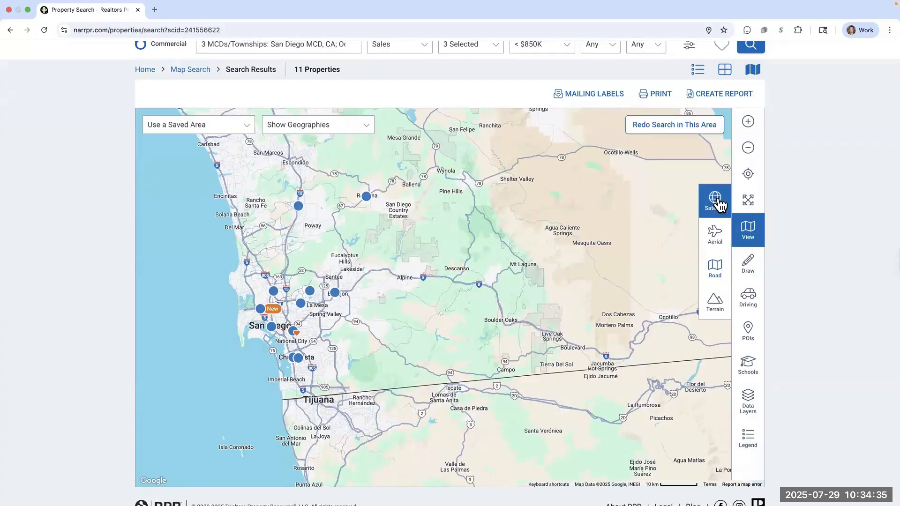
pyautogui.click(716, 231)
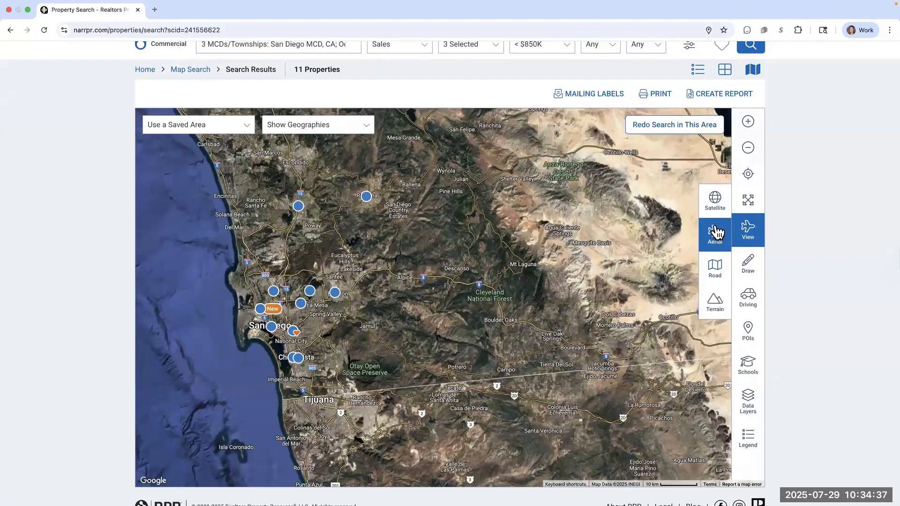
pyautogui.click(715, 310)
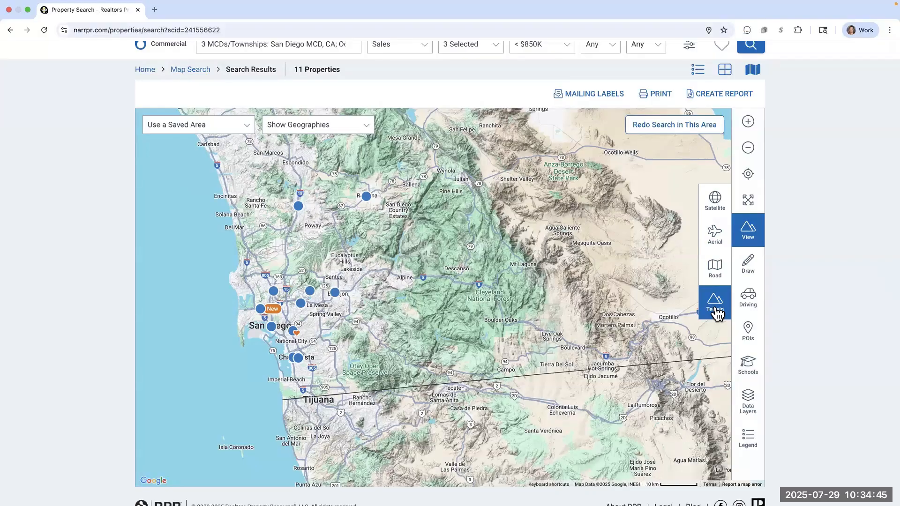
pyautogui.click(713, 275)
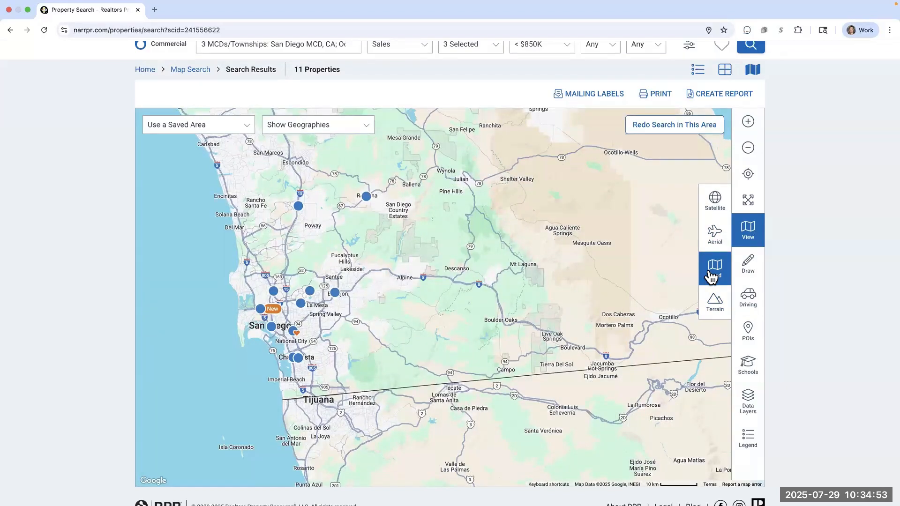
pyautogui.click(714, 305)
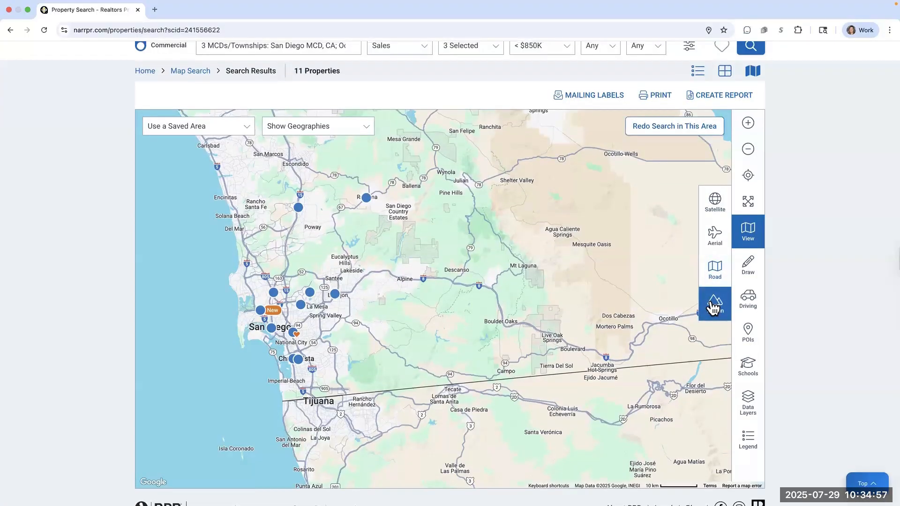
pyautogui.click(713, 306)
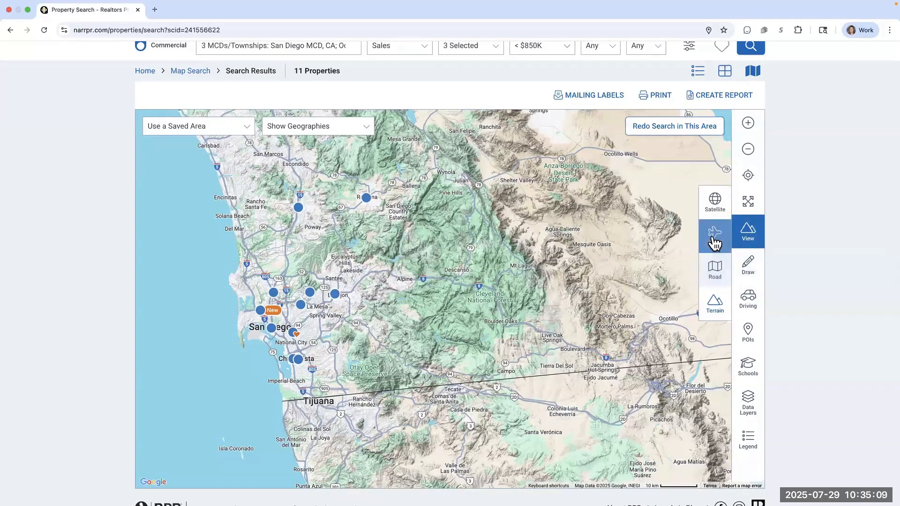
pyautogui.click(715, 273)
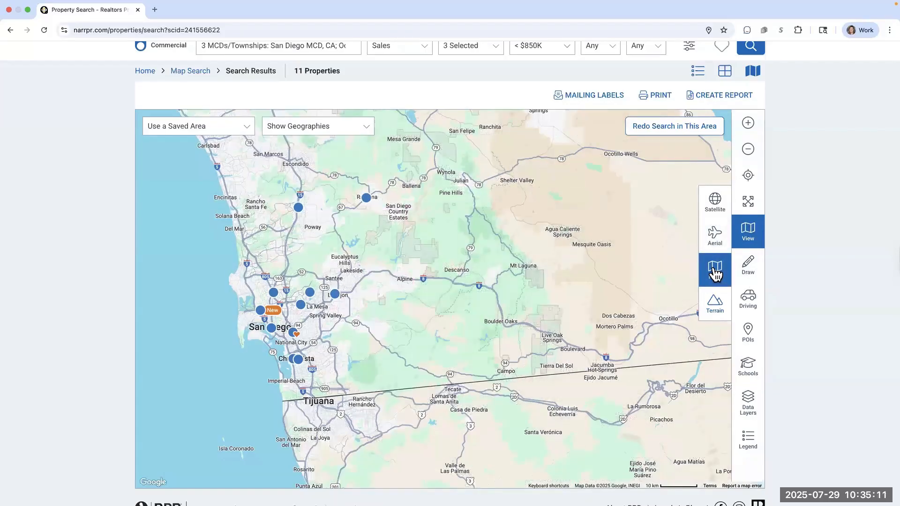
pyautogui.click(750, 272)
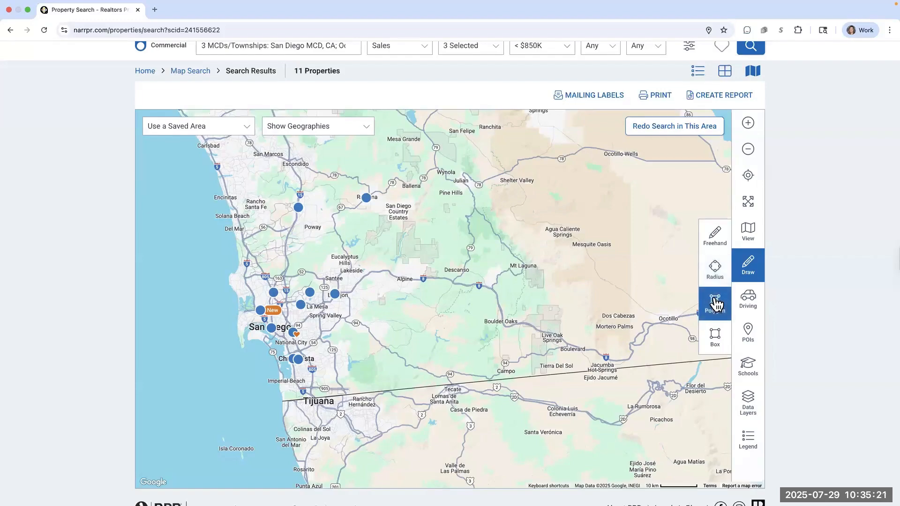
# Draw a freehand search boundary around coastal San Diego down to the border.
pyautogui.click(714, 236)
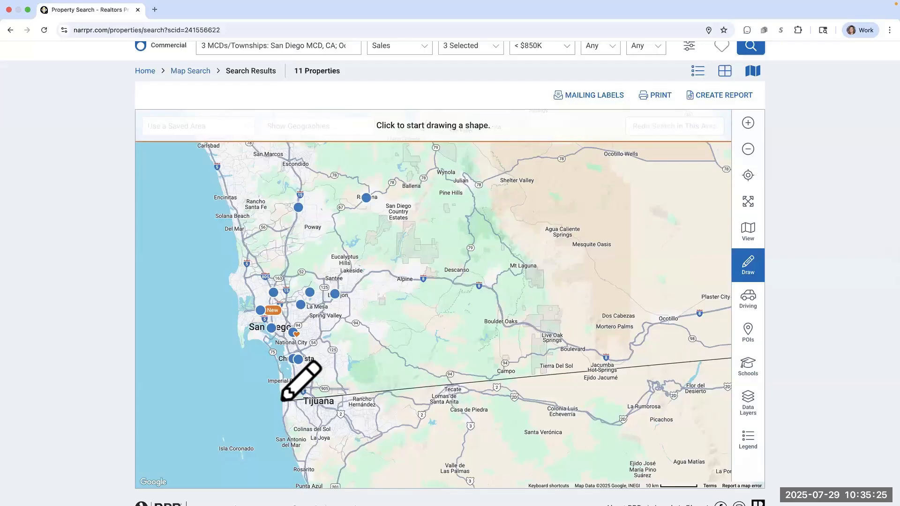
pyautogui.moveTo(278, 401)
pyautogui.mouseDown()
pyautogui.moveTo(346, 396)
pyautogui.moveTo(336, 371)
pyautogui.mouseUp()
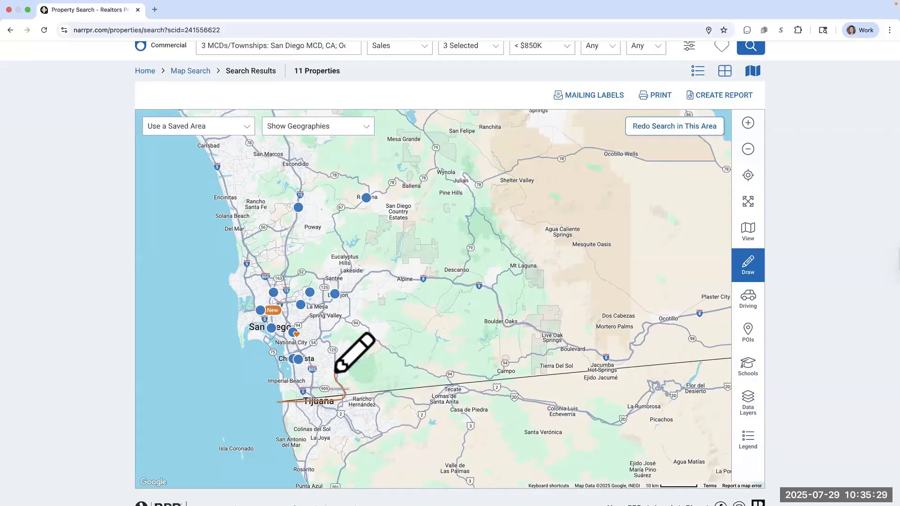
pyautogui.moveTo(336, 372)
pyautogui.mouseDown()
pyautogui.moveTo(320, 338)
pyautogui.moveTo(322, 278)
pyautogui.moveTo(215, 282)
pyautogui.moveTo(231, 353)
pyautogui.moveTo(275, 402)
pyautogui.mouseUp()
pyautogui.click(237, 264)
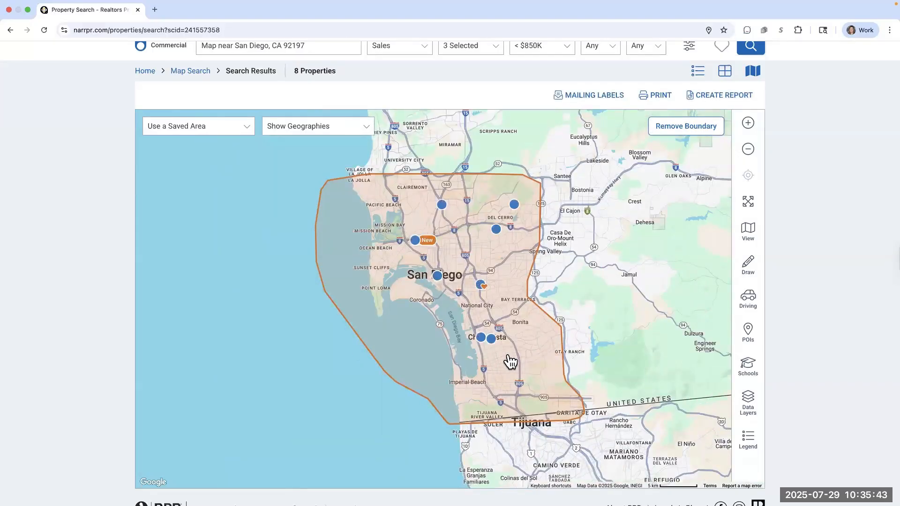
pyautogui.click(428, 374)
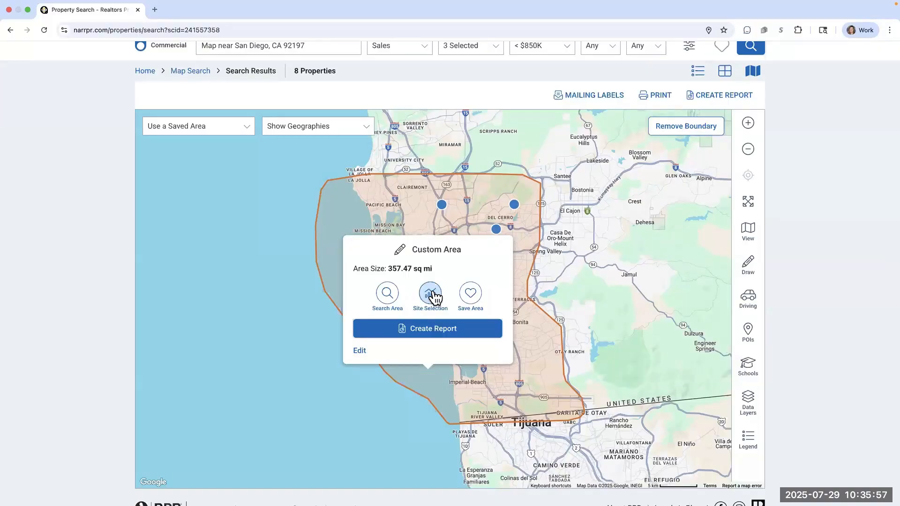
pyautogui.click(834, 346)
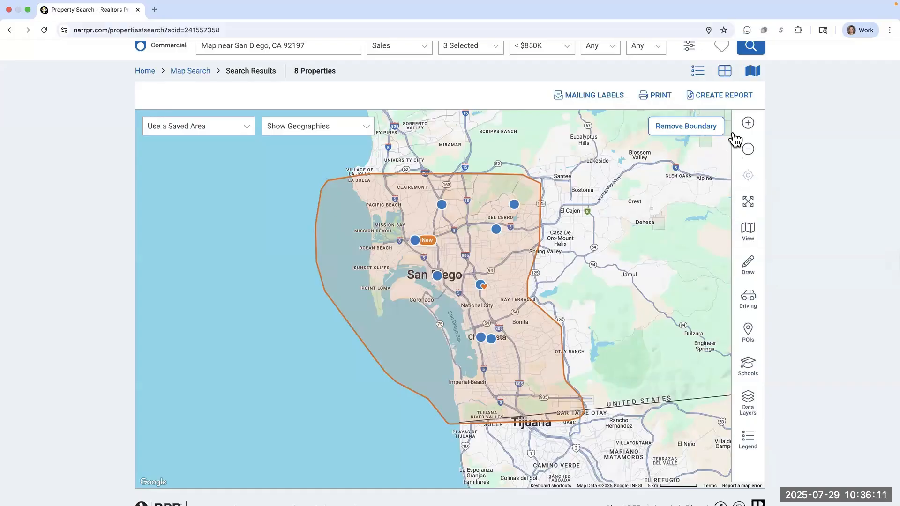
# Zoom in two levels and pan to centre downtown San Diego, Point Loma and the bay.
pyautogui.click(749, 130)
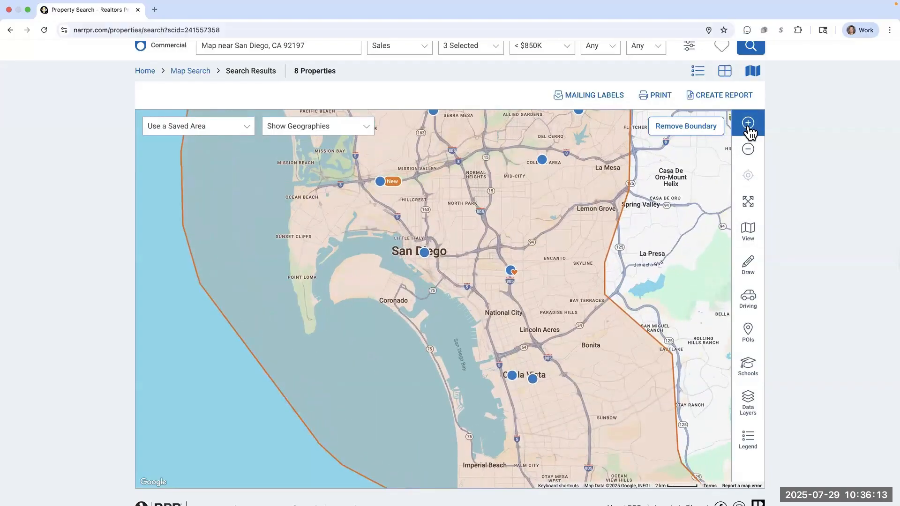
pyautogui.click(749, 130)
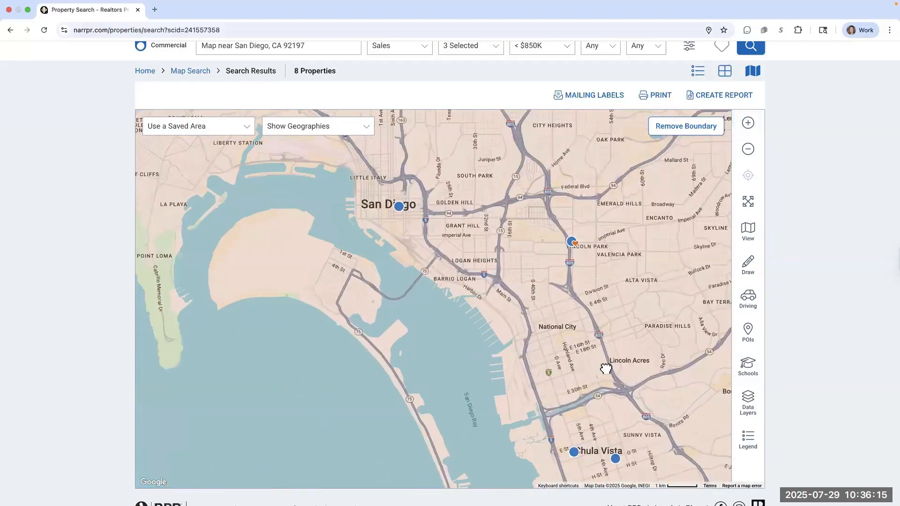
pyautogui.moveTo(605, 372); pyautogui.dragTo(422, 485)
pyautogui.moveTo(403, 338); pyautogui.dragTo(577, 321)
pyautogui.moveTo(521, 402); pyautogui.dragTo(678, 382)
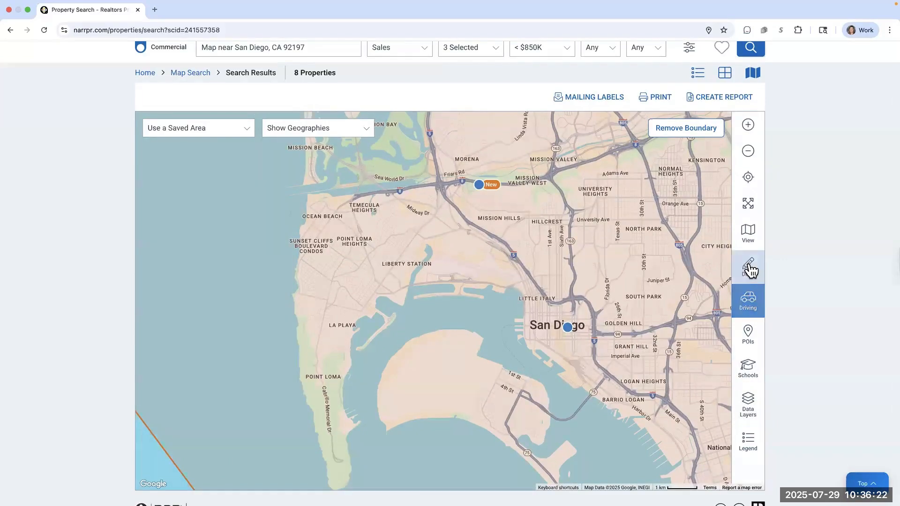
# Add a 5-mile Distance radius centred near Liberty Station, then remove it again.
pyautogui.click(751, 299)
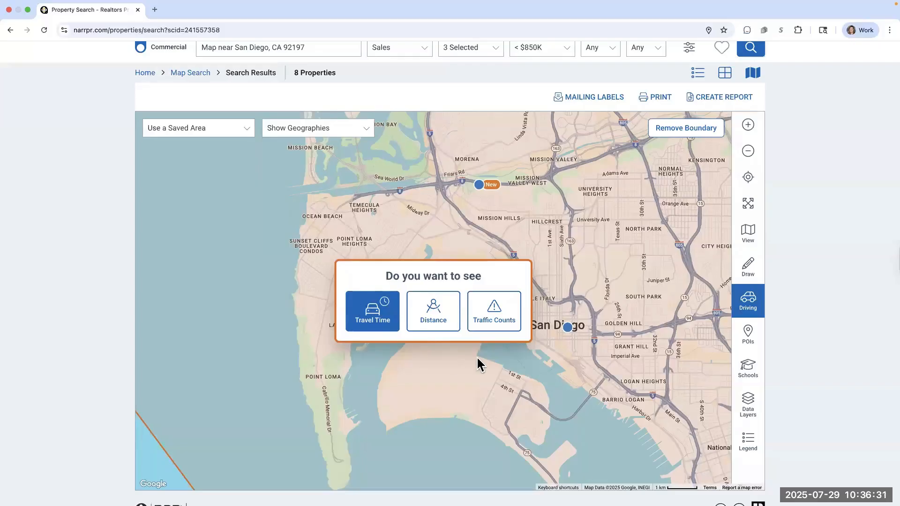
pyautogui.click(432, 307)
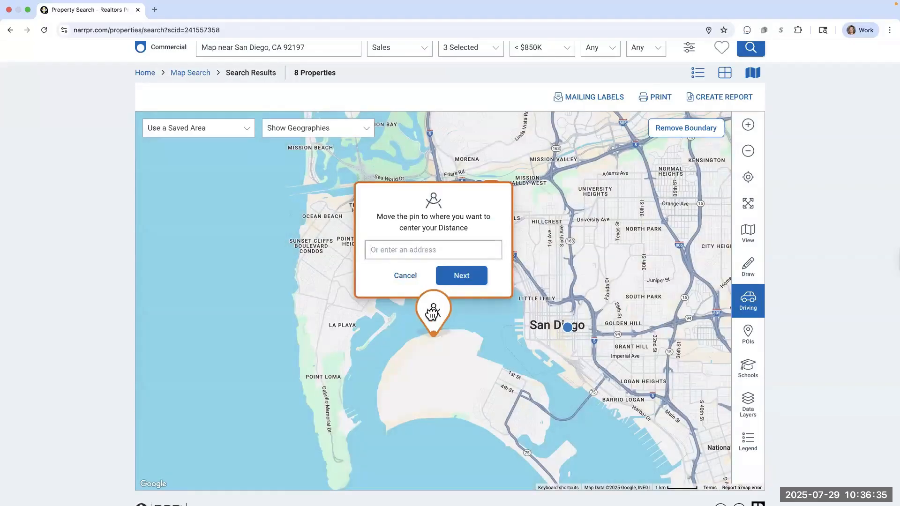
pyautogui.moveTo(432, 310); pyautogui.dragTo(497, 250)
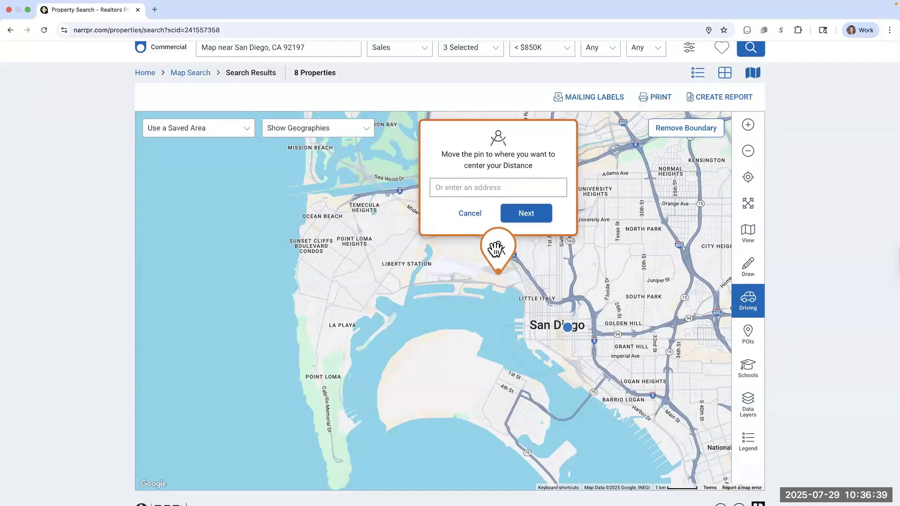
pyautogui.click(526, 214)
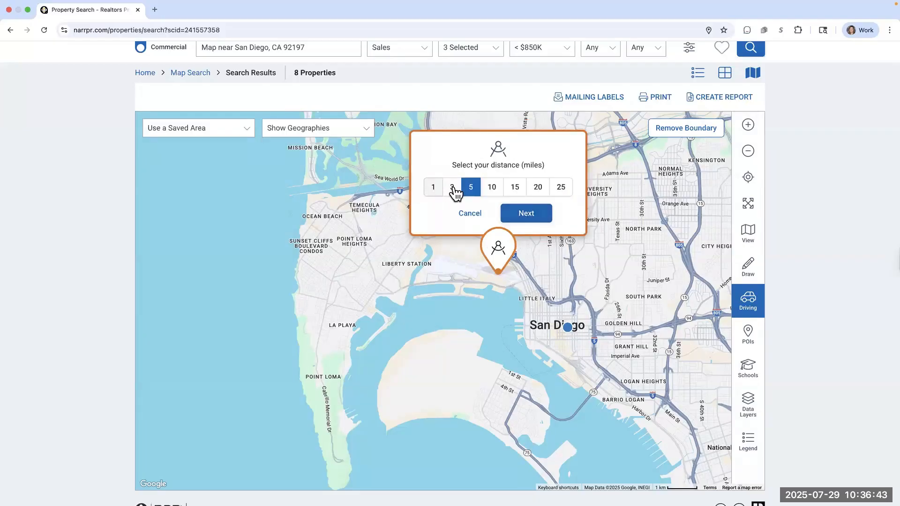
pyautogui.click(526, 216)
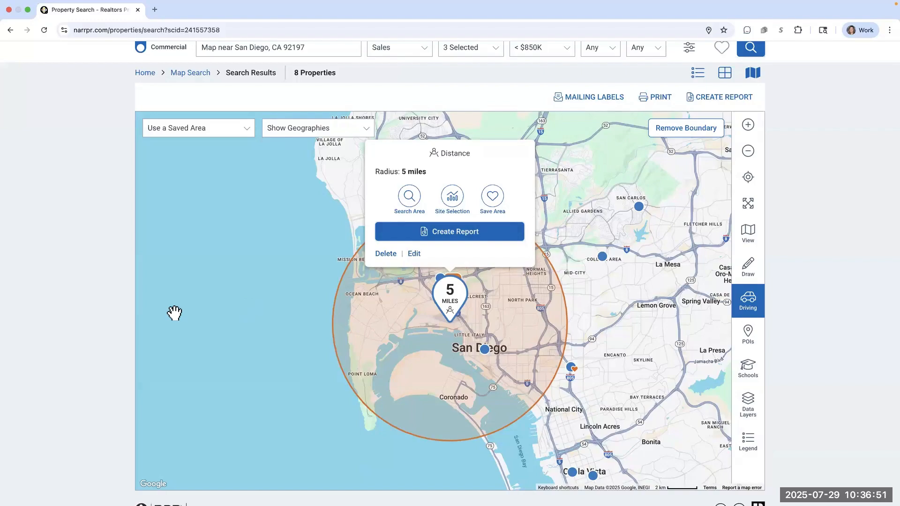
pyautogui.click(83, 317)
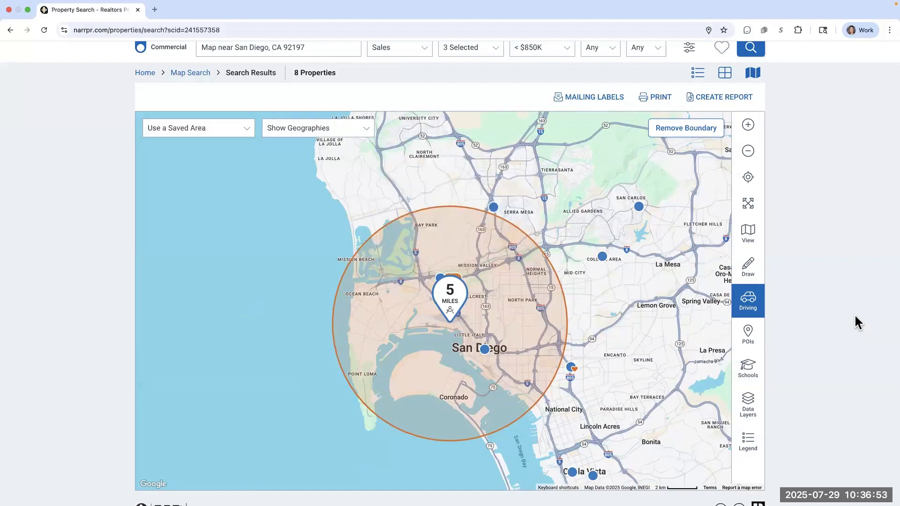
pyautogui.click(751, 303)
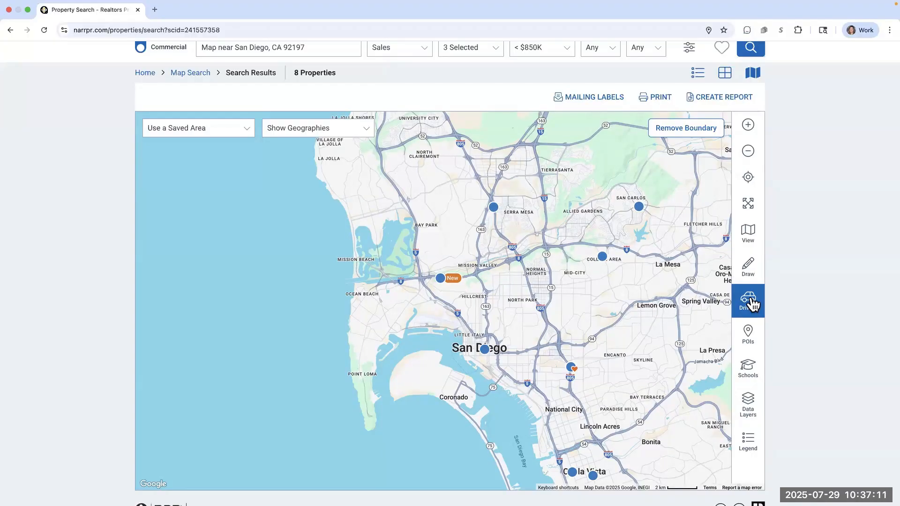
# Start a Travel Time overlay and place its centre pin near Little Italy.
pyautogui.click(752, 304)
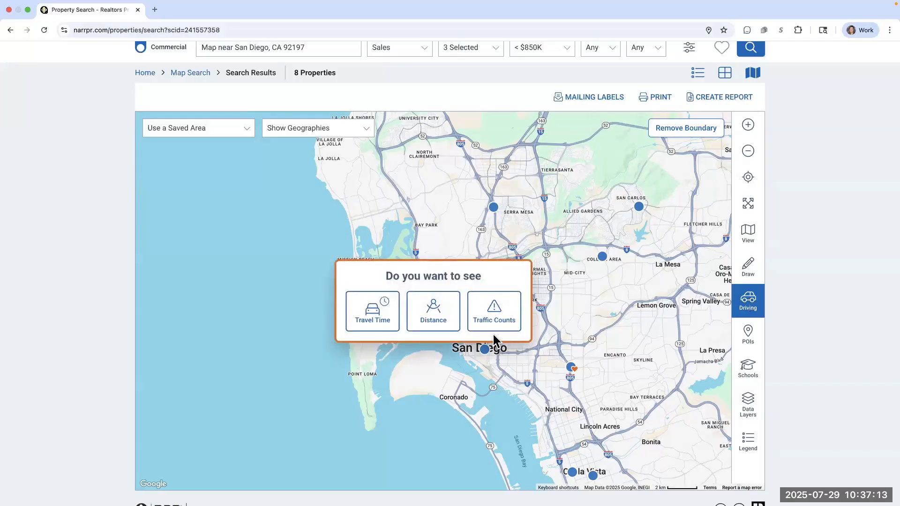
pyautogui.click(369, 328)
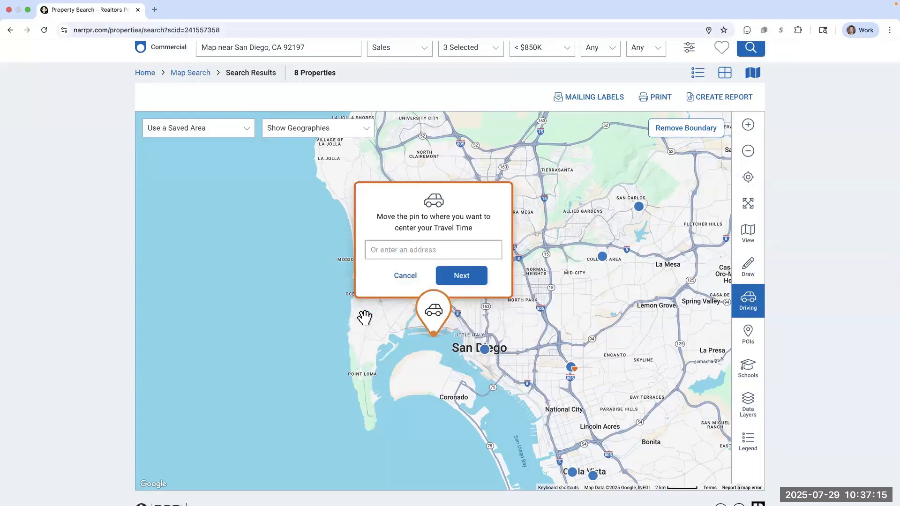
pyautogui.click(381, 248)
pyautogui.moveTo(434, 315); pyautogui.dragTo(557, 274)
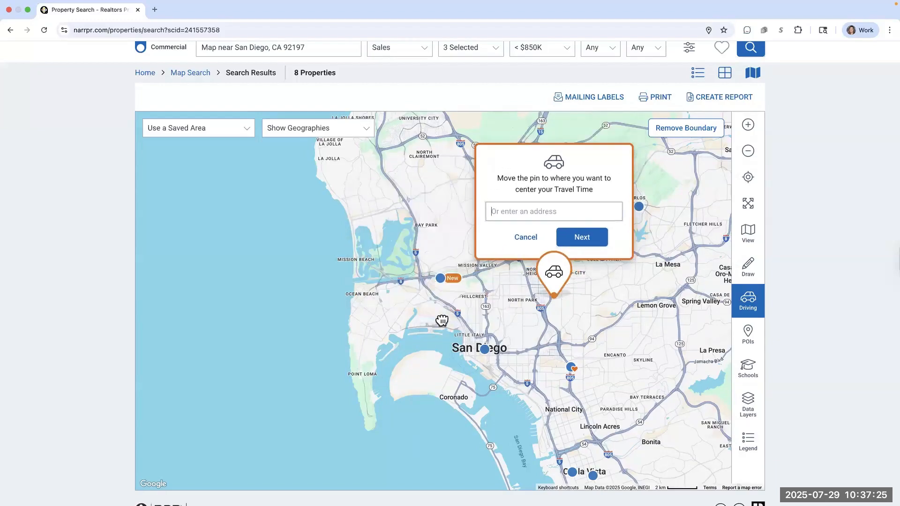
pyautogui.moveTo(442, 320); pyautogui.dragTo(442, 298)
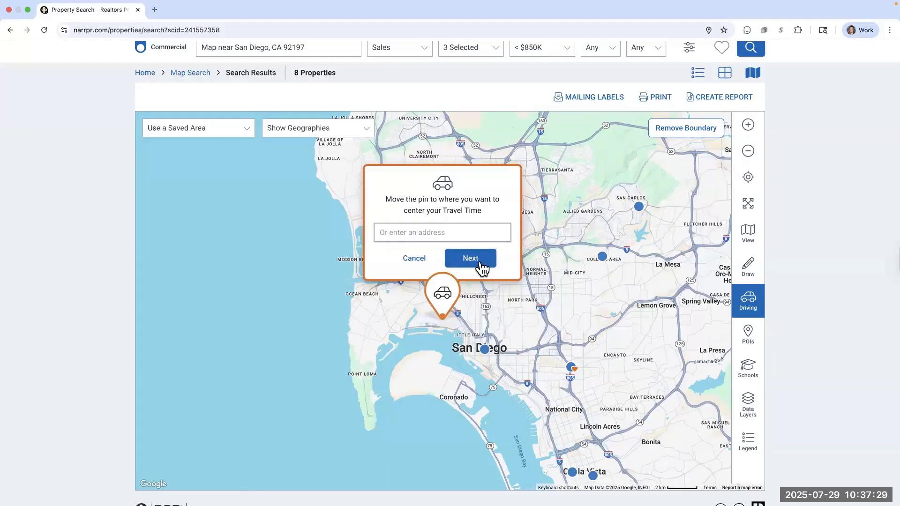
pyautogui.click(479, 261)
# Set travel criteria to car, 3 p.m., Friday, 10 minutes and generate the area.
pyautogui.scroll(1, 445, 176)
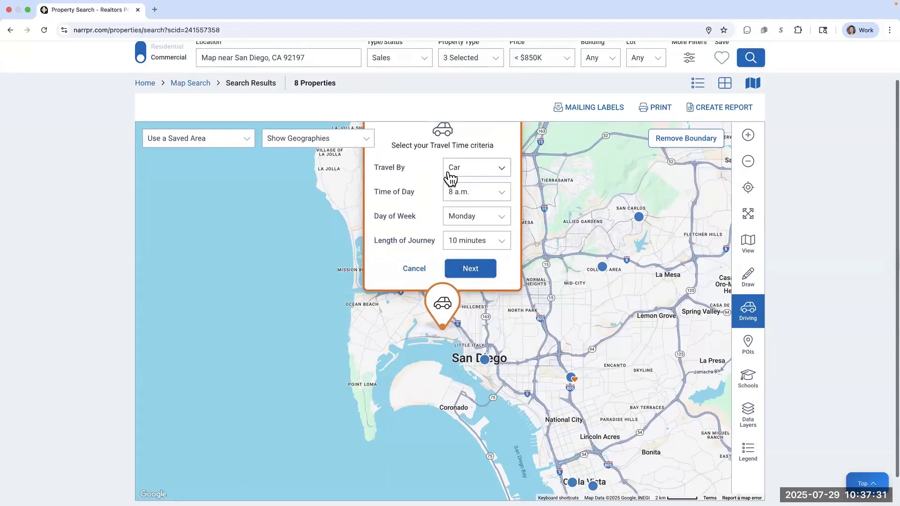
pyautogui.click(496, 173)
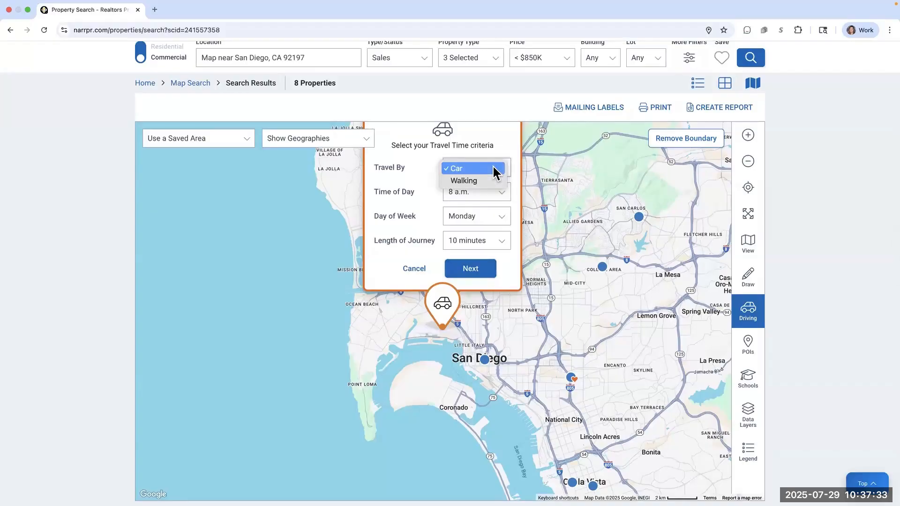
pyautogui.click(494, 172)
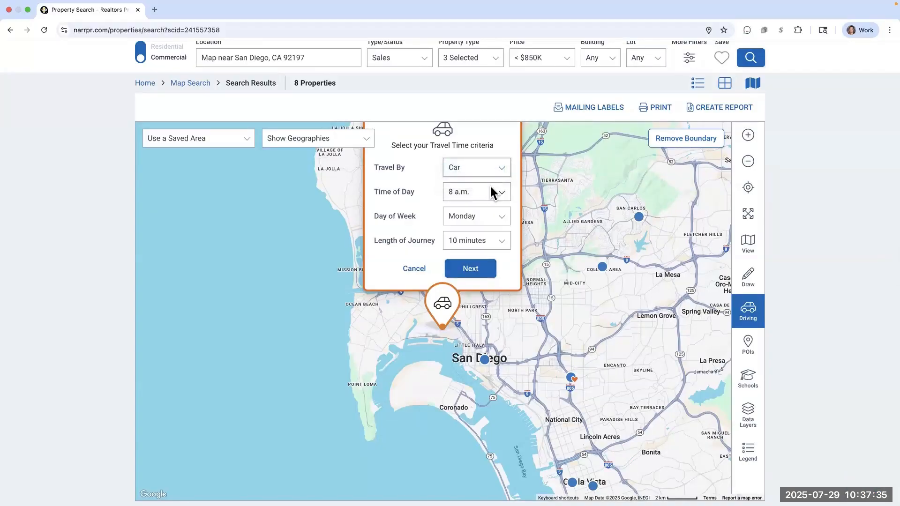
pyautogui.click(490, 193)
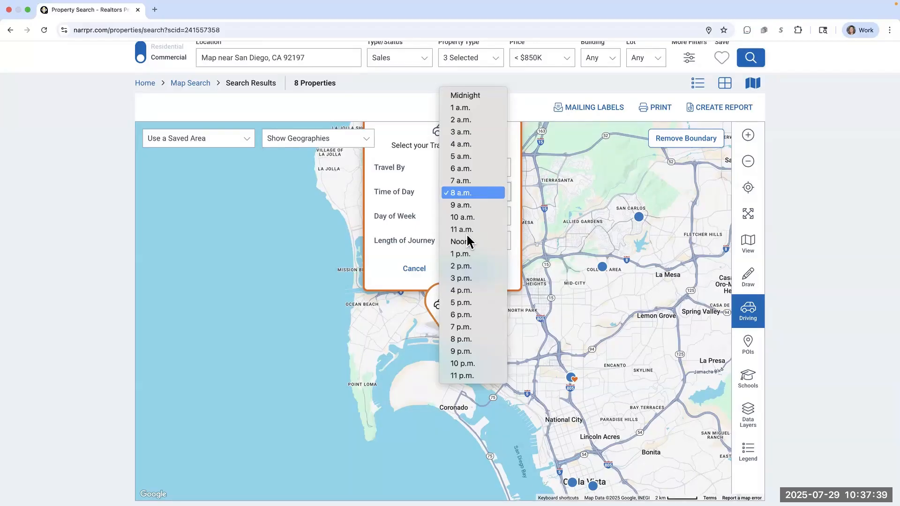
pyautogui.click(471, 279)
pyautogui.click(471, 220)
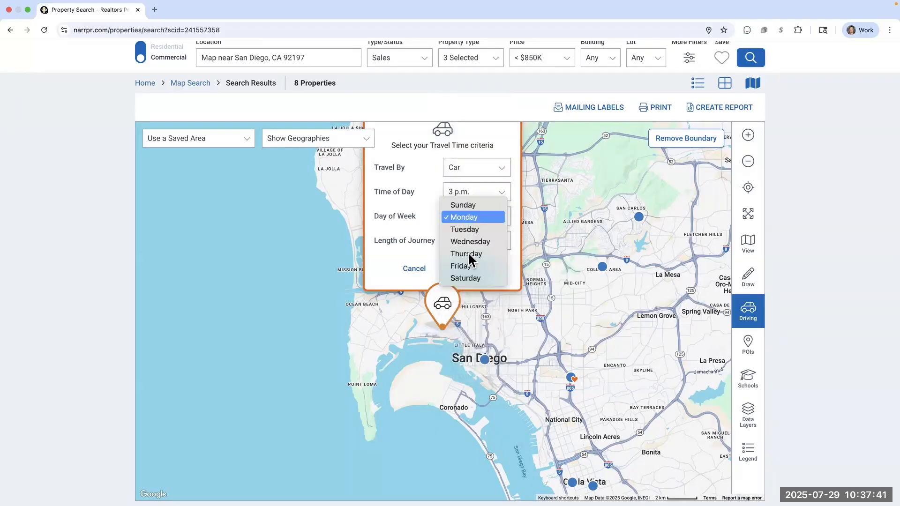
pyautogui.click(470, 269)
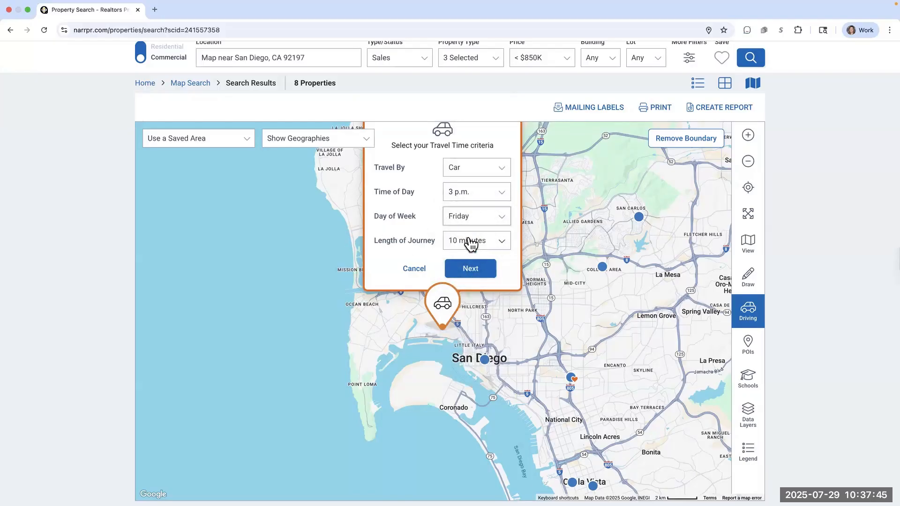
pyautogui.click(471, 269)
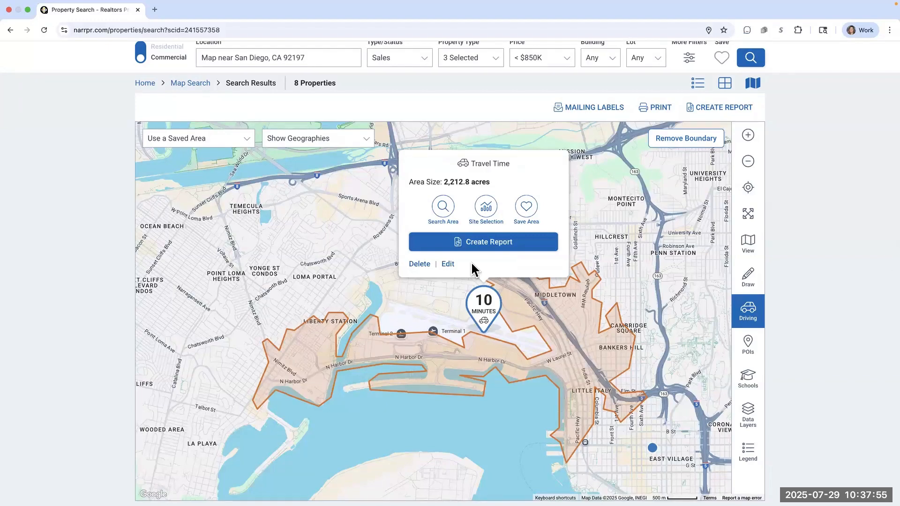
# Edit the travel-time overlay's journey length from 10 to 15 minutes and reapply it.
pyautogui.click(447, 264)
pyautogui.click(499, 242)
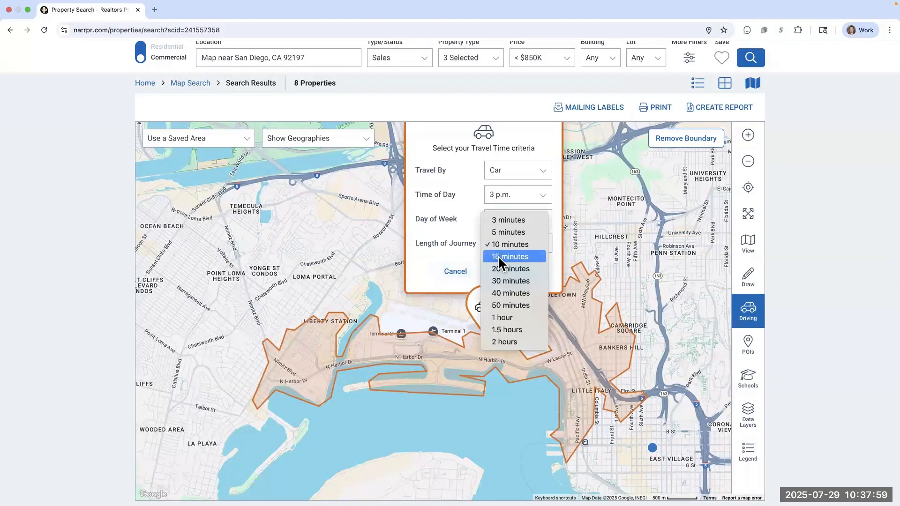
pyautogui.click(499, 269)
pyautogui.click(501, 273)
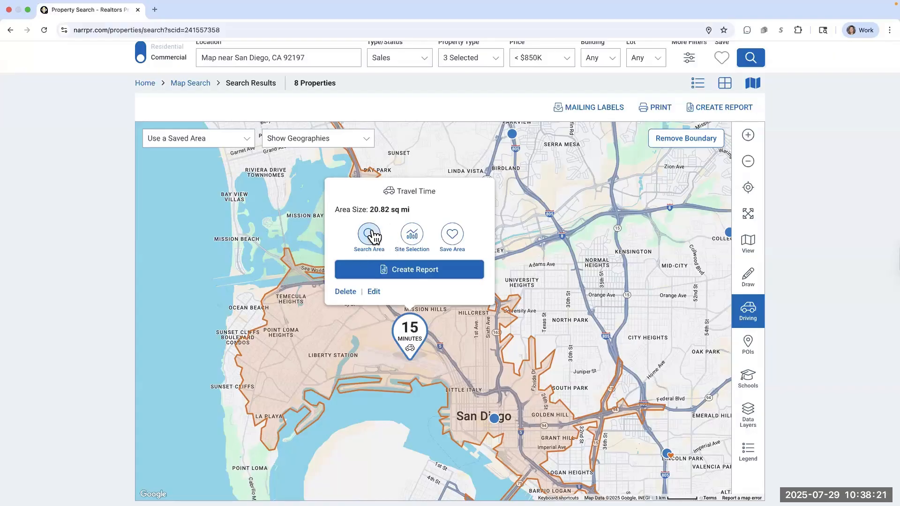
# Delete the travel-time area, open full details for the $135,000 listing, and close the unavailable notice.
pyautogui.click(346, 292)
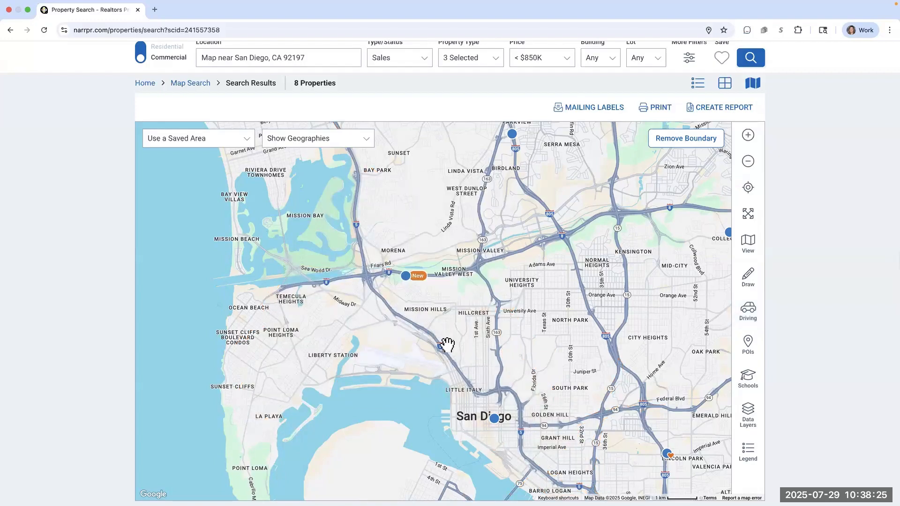
pyautogui.click(406, 277)
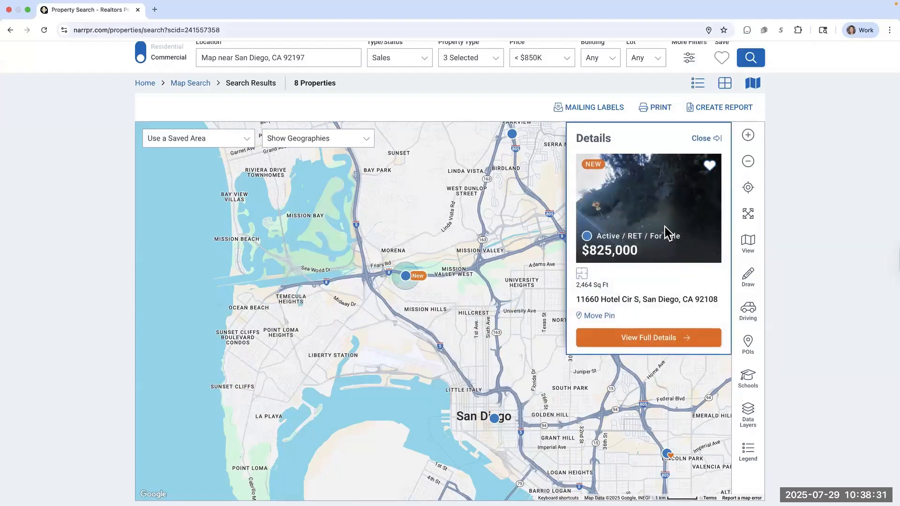
pyautogui.click(494, 420)
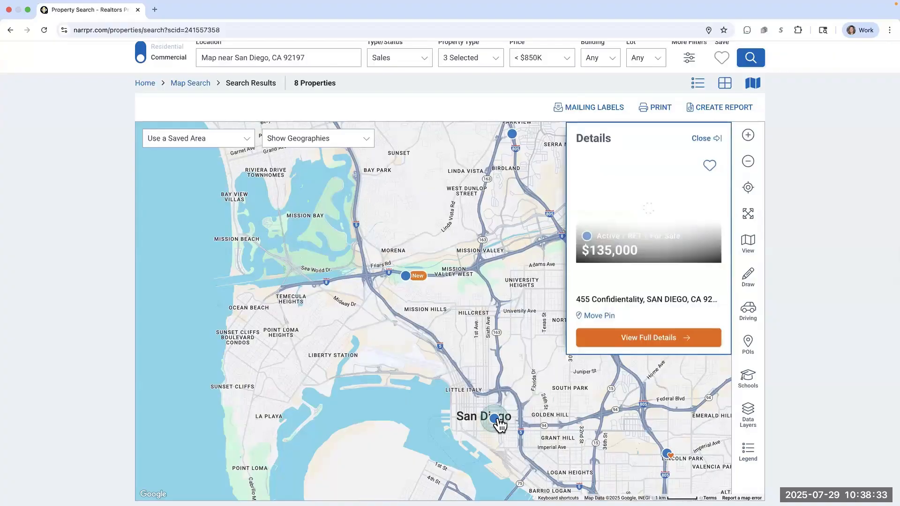
pyautogui.click(658, 337)
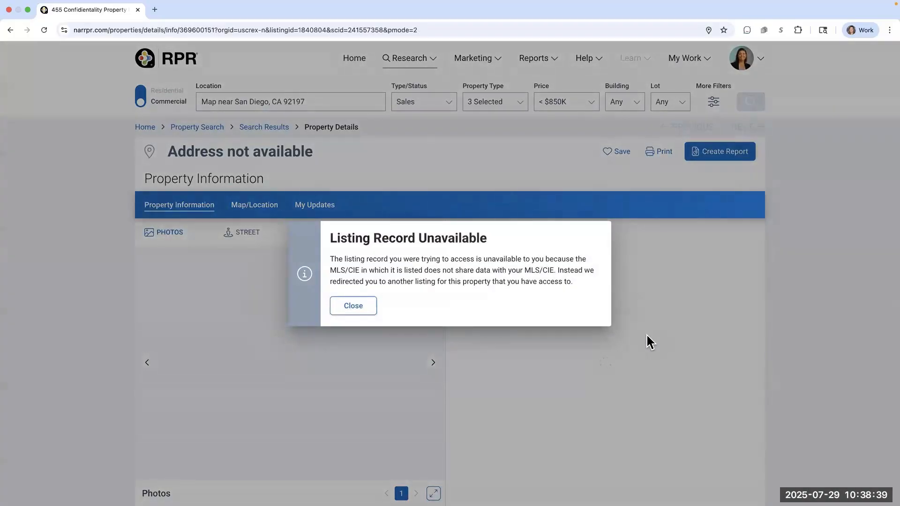
pyautogui.click(354, 307)
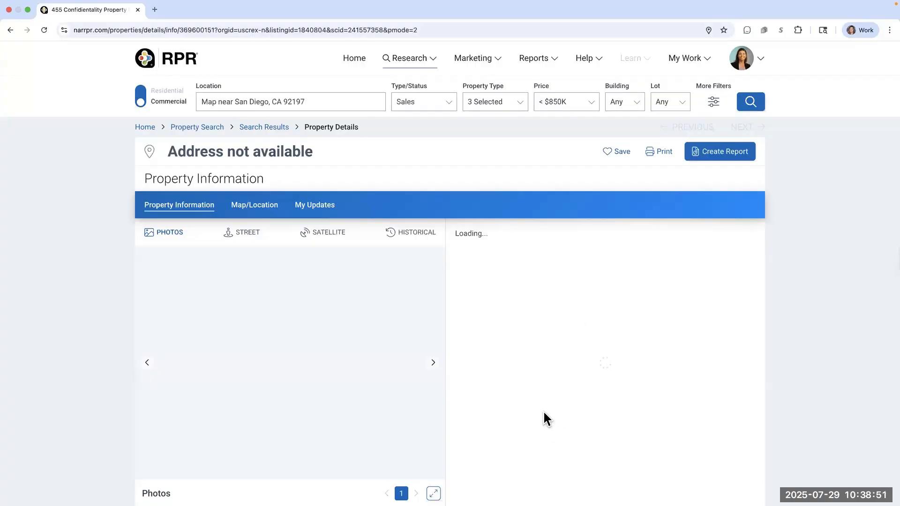
pyautogui.scroll(-5, 544, 413)
pyautogui.scroll(6, 546, 412)
# Return to the results map, zoom out a level, and browse the 8 results in list view.
pyautogui.click(275, 131)
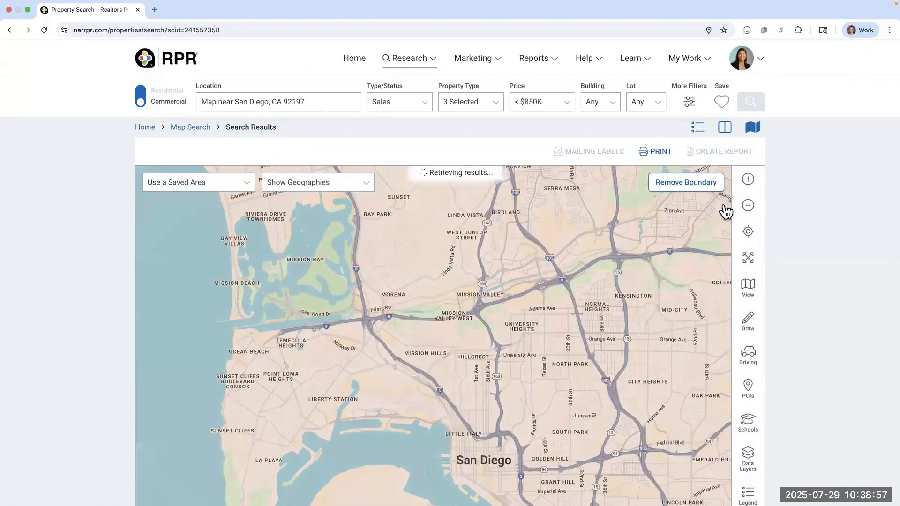
pyautogui.click(748, 208)
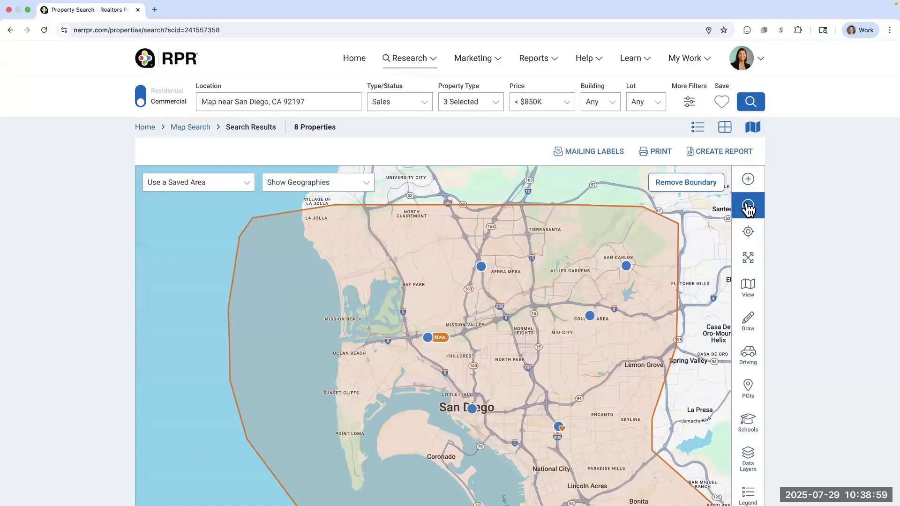
pyautogui.click(699, 128)
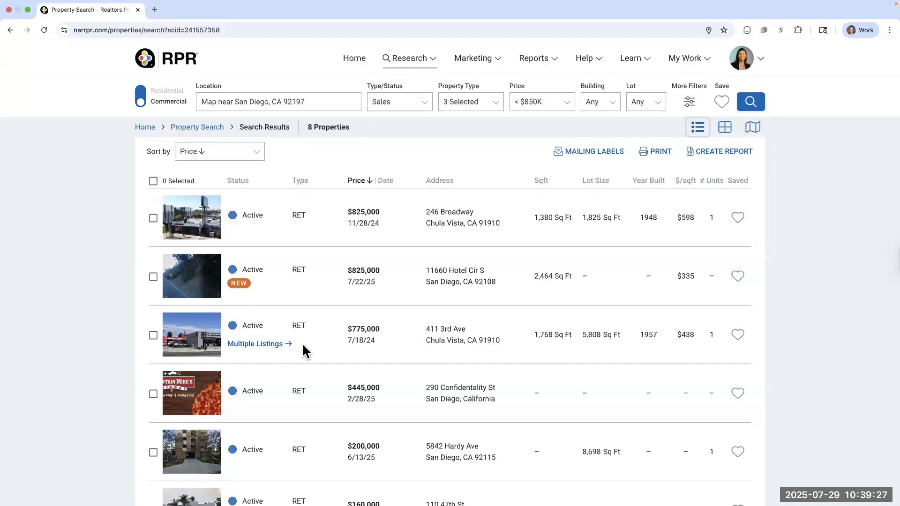
pyautogui.scroll(-5, 303, 348)
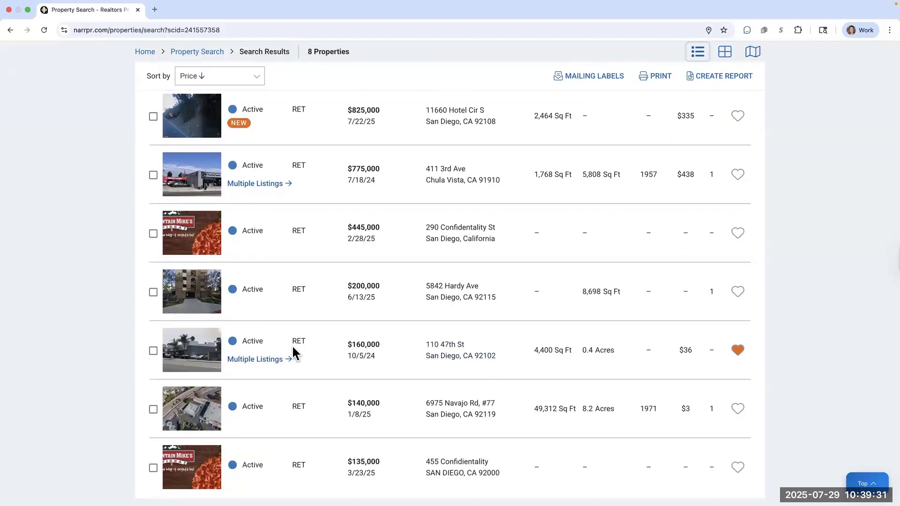
pyautogui.scroll(-1, 292, 350)
pyautogui.scroll(3, 281, 328)
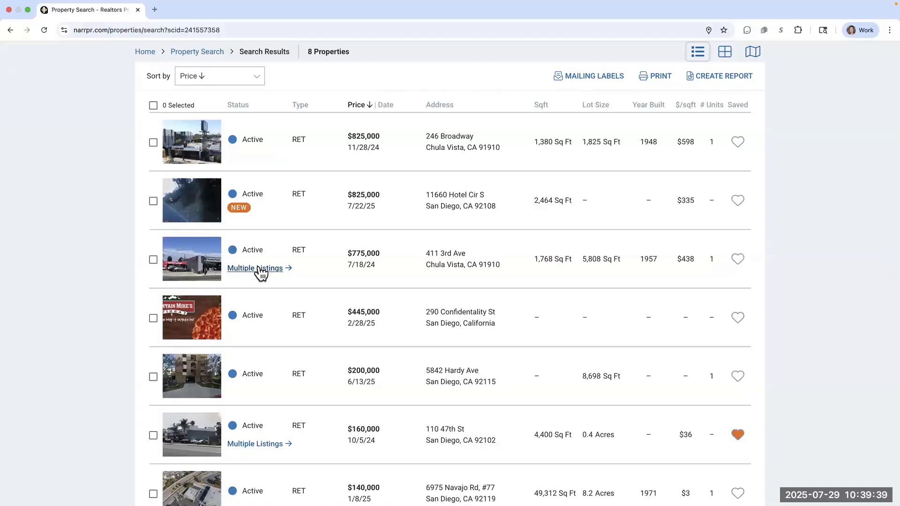
# Open 411 3rd Ave's Multiple Listings and choose the CREXi listing's property details.
pyautogui.click(258, 268)
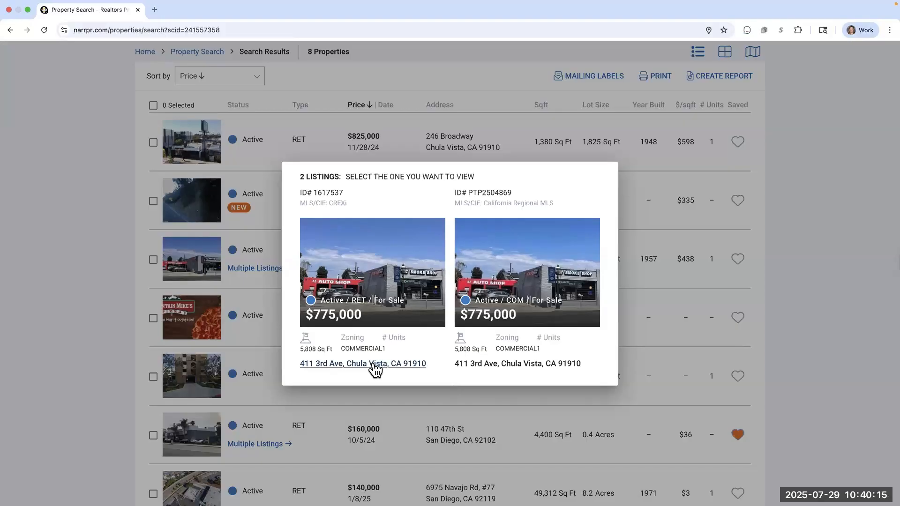
pyautogui.click(369, 287)
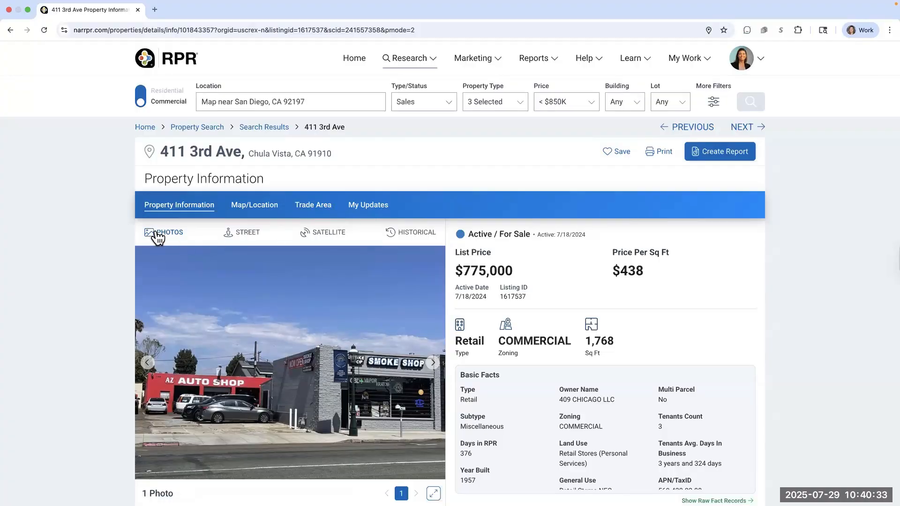
# Look around the alley and G St in Street View, then switch to the Satellite view.
pyautogui.click(247, 233)
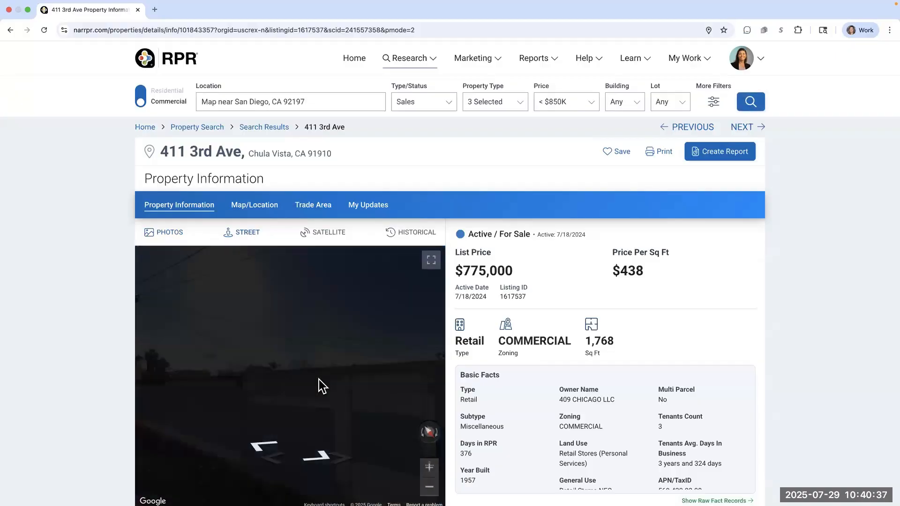
pyautogui.moveTo(326, 386); pyautogui.dragTo(125, 378)
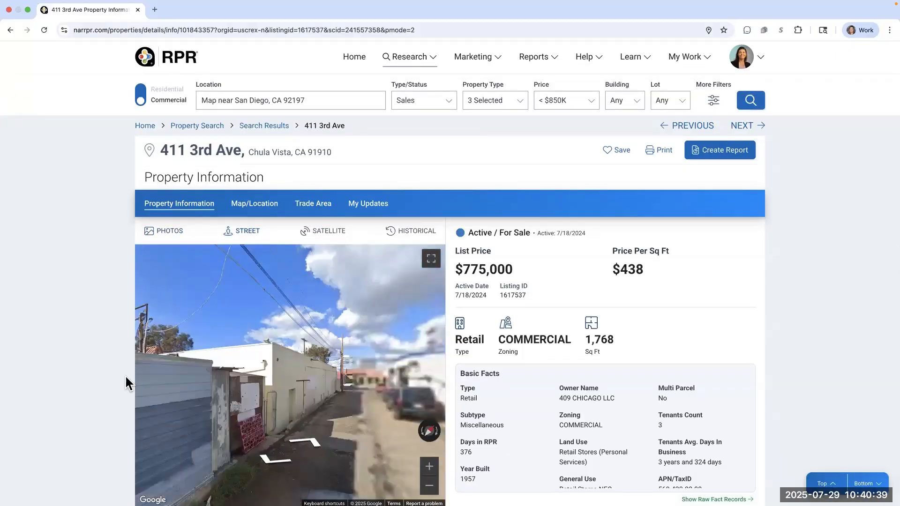
pyautogui.moveTo(354, 392); pyautogui.dragTo(436, 380)
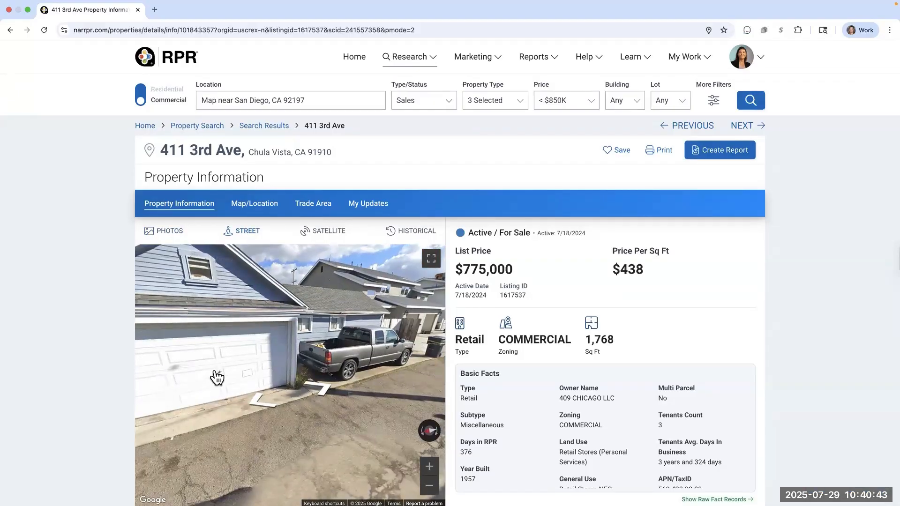
pyautogui.moveTo(216, 377); pyautogui.dragTo(470, 376)
pyautogui.moveTo(149, 384); pyautogui.dragTo(291, 375)
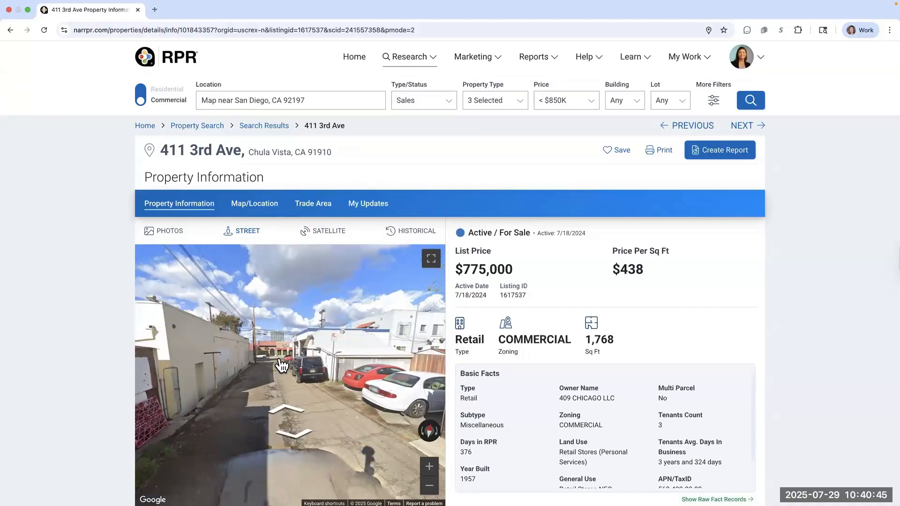
pyautogui.click(281, 364)
pyautogui.moveTo(346, 358); pyautogui.dragTo(169, 364)
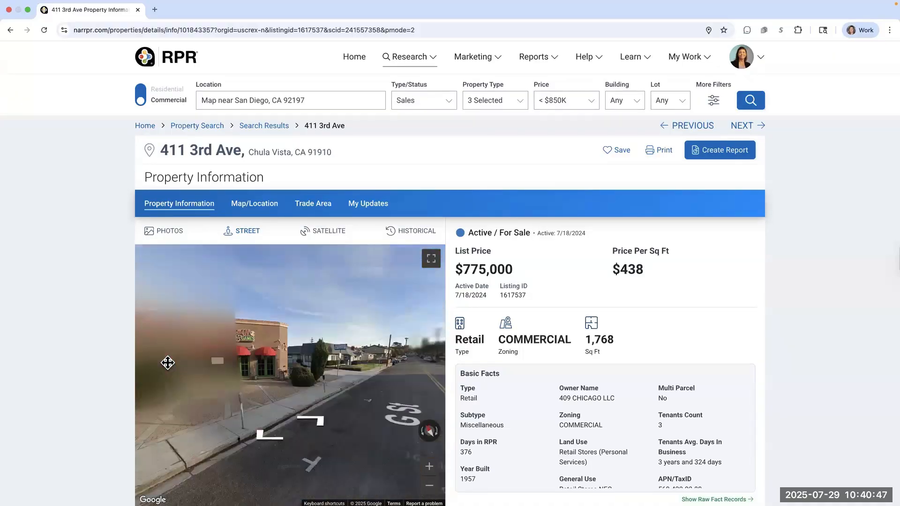
pyautogui.moveTo(345, 368); pyautogui.dragTo(193, 369)
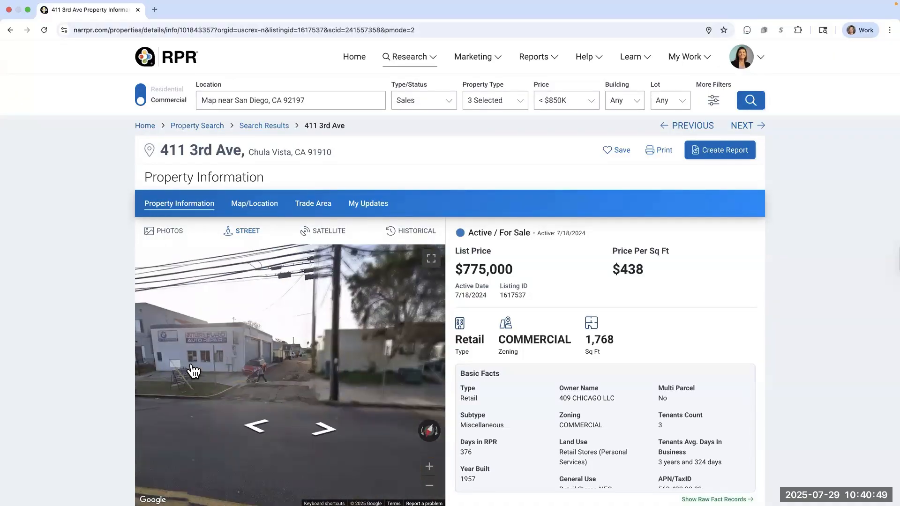
pyautogui.moveTo(373, 389); pyautogui.dragTo(113, 364)
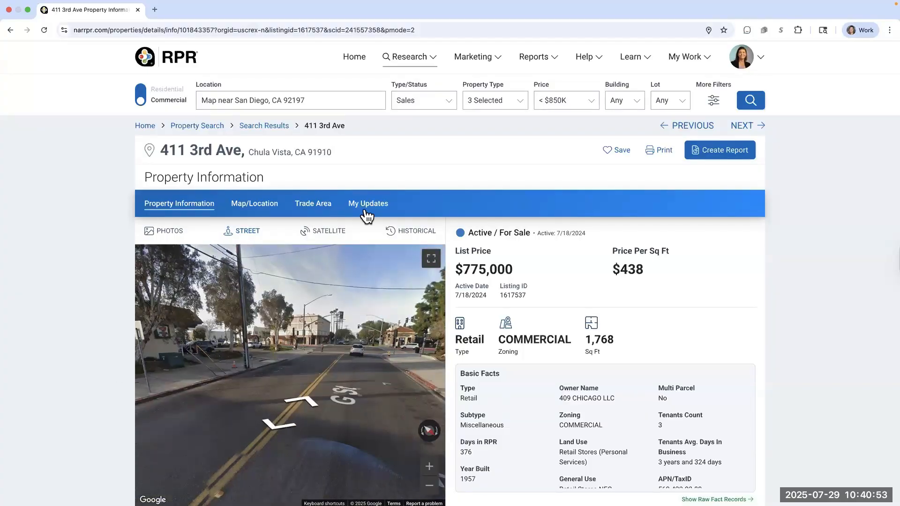
pyautogui.click(341, 235)
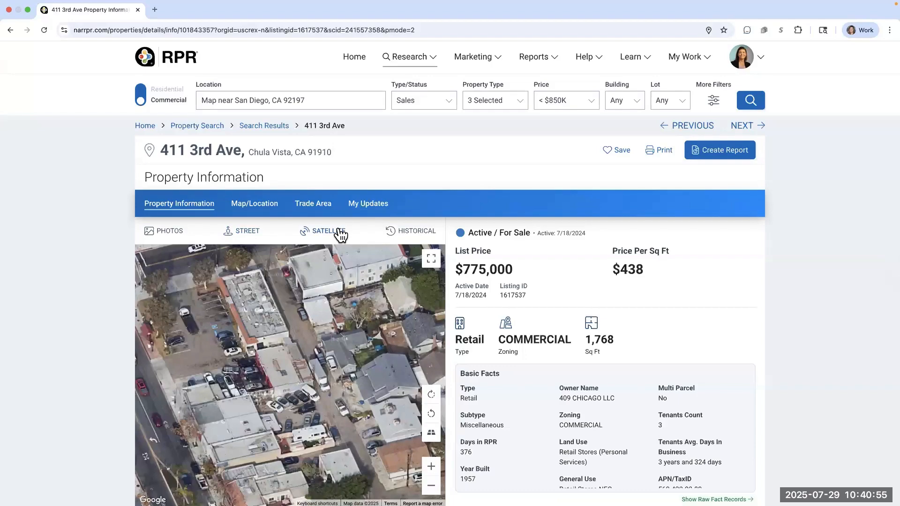
pyautogui.click(421, 231)
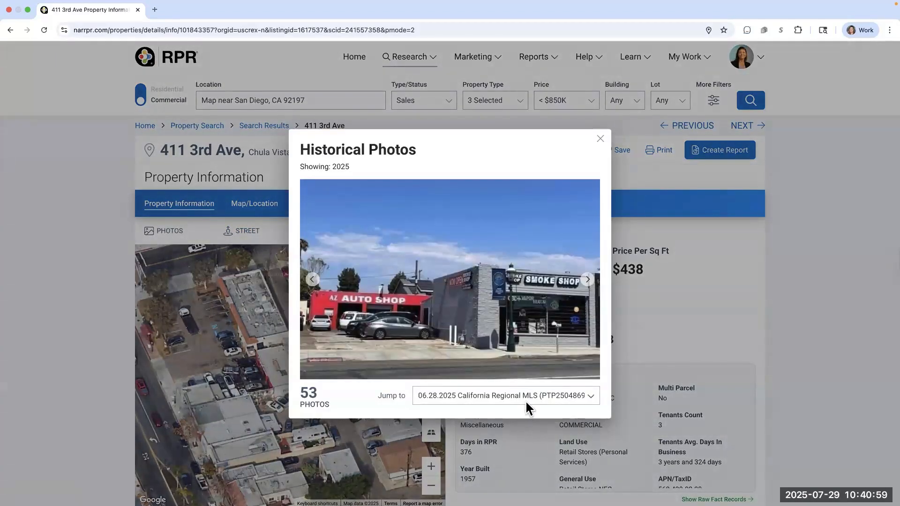
pyautogui.click(526, 408)
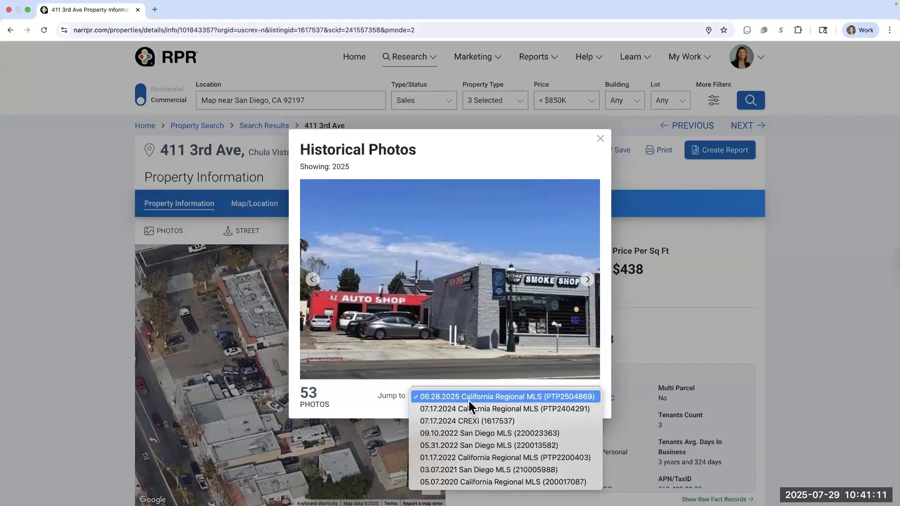
pyautogui.click(466, 469)
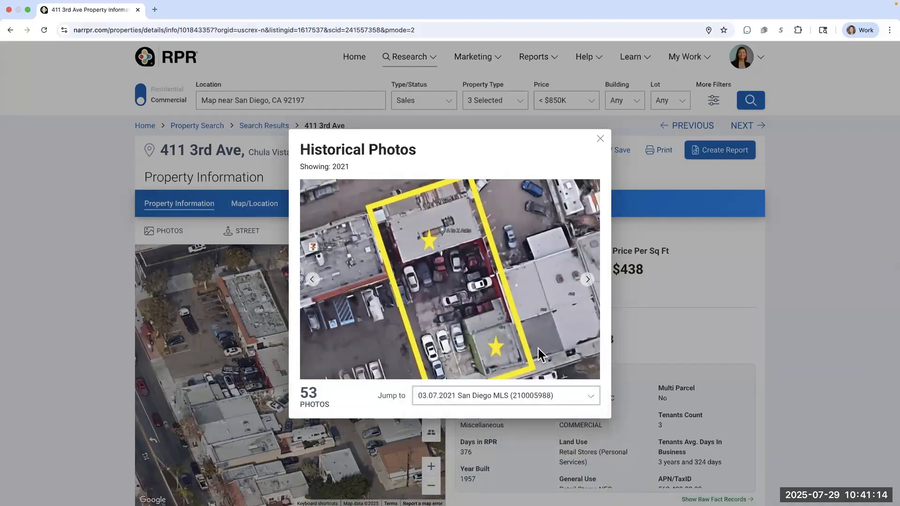
pyautogui.click(588, 280)
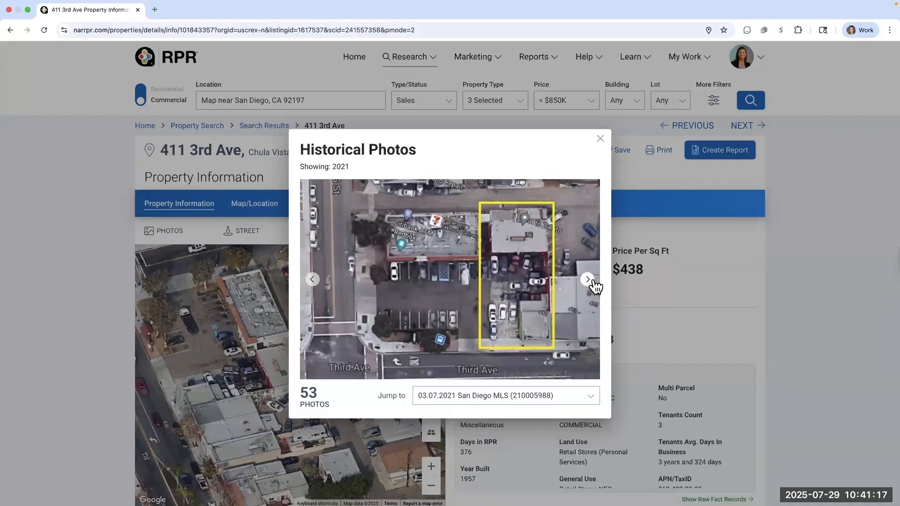
pyautogui.click(600, 139)
# Scroll the 411 3rd Ave page past the facts, tenants and owner details down to Listing History.
pyautogui.scroll(-1, 535, 377)
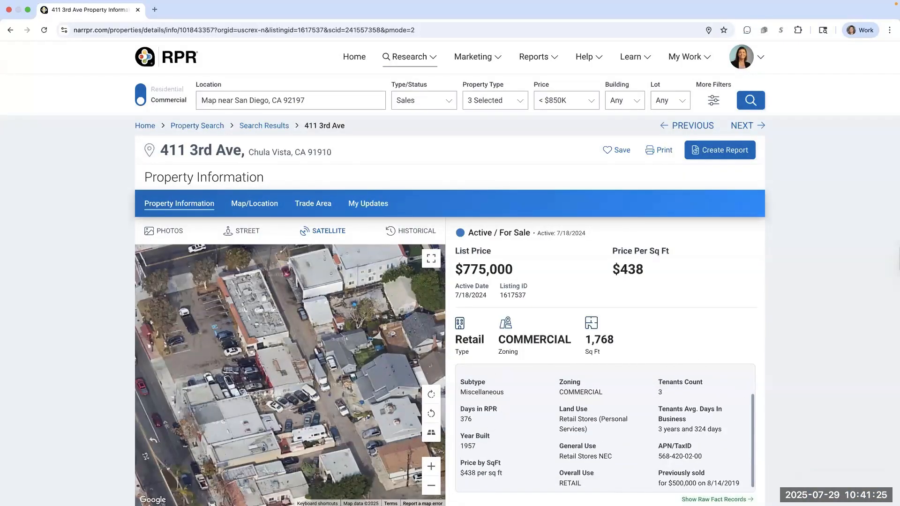
pyautogui.scroll(-6, 512, 429)
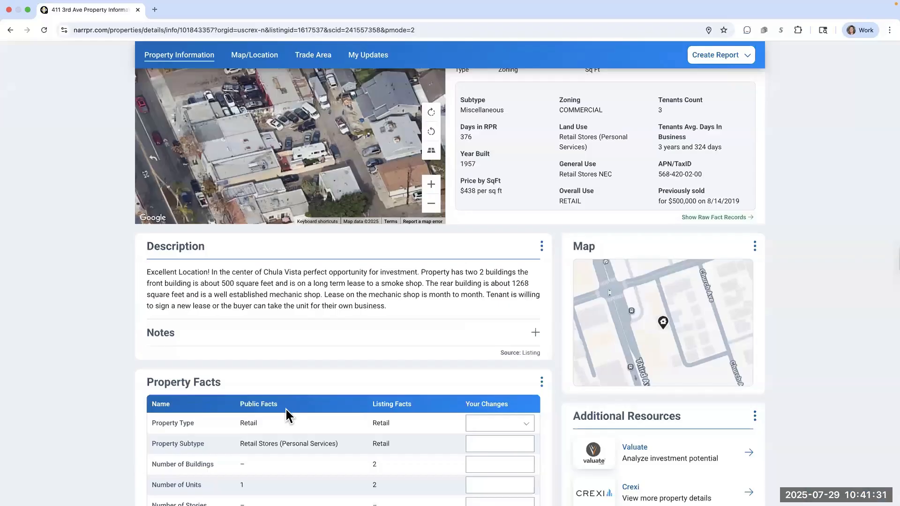
pyautogui.scroll(-5, 285, 407)
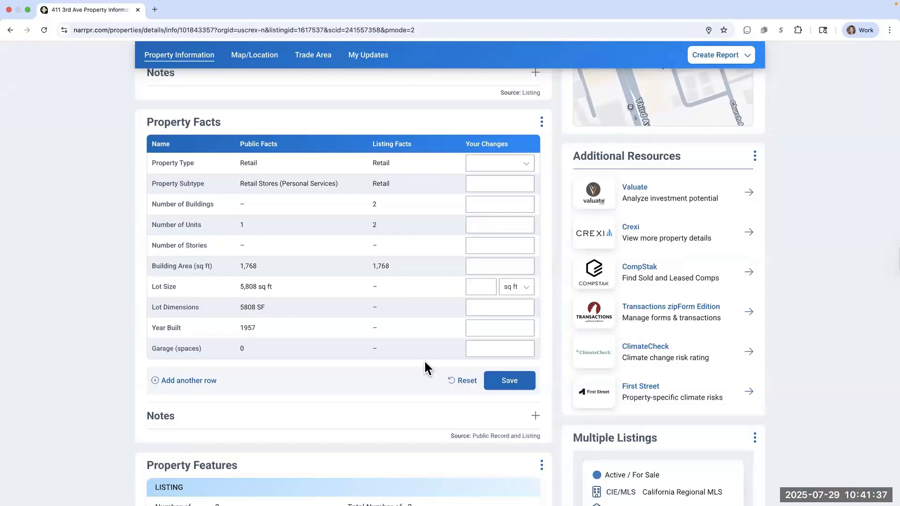
pyautogui.scroll(-1, 424, 361)
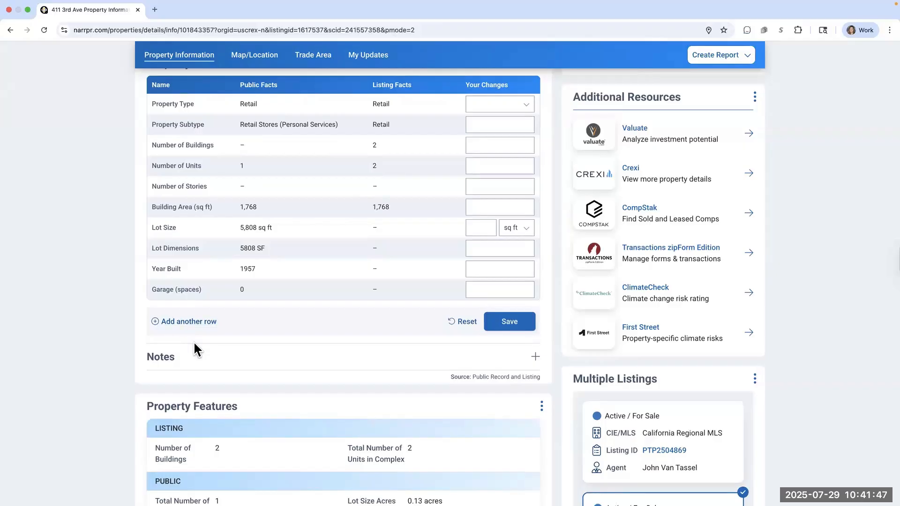
pyautogui.scroll(-5, 194, 344)
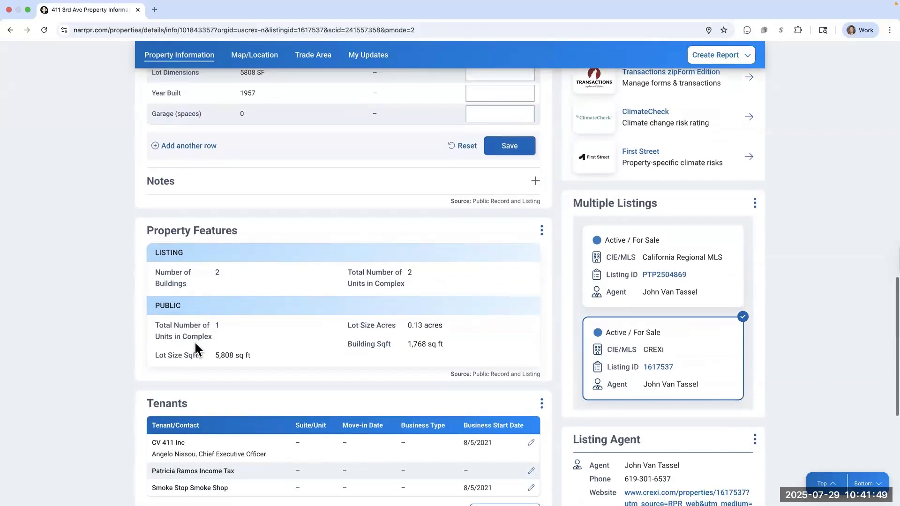
pyautogui.scroll(-3, 173, 344)
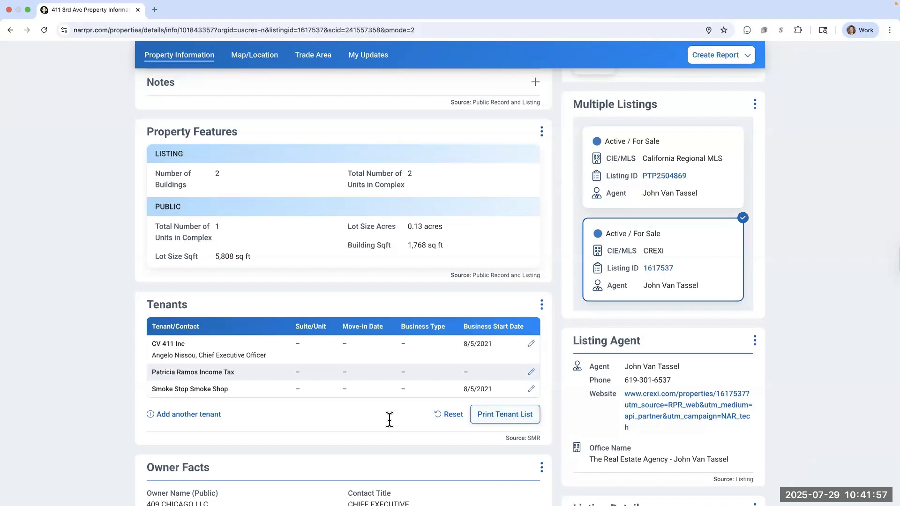
pyautogui.scroll(-3, 387, 419)
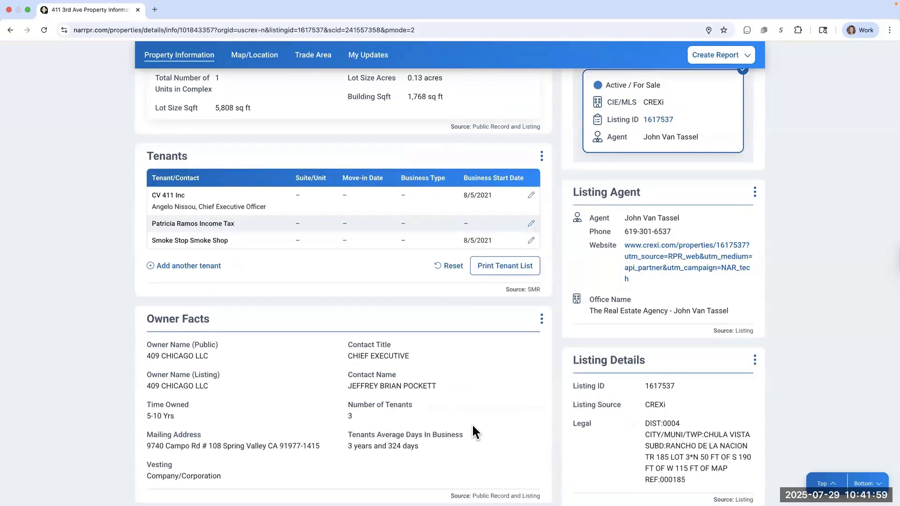
pyautogui.scroll(-4, 472, 428)
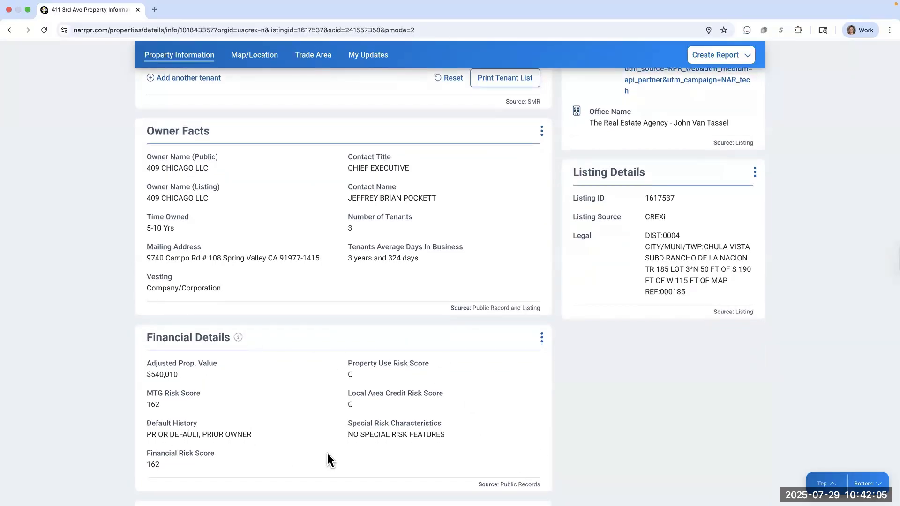
pyautogui.scroll(-6, 328, 454)
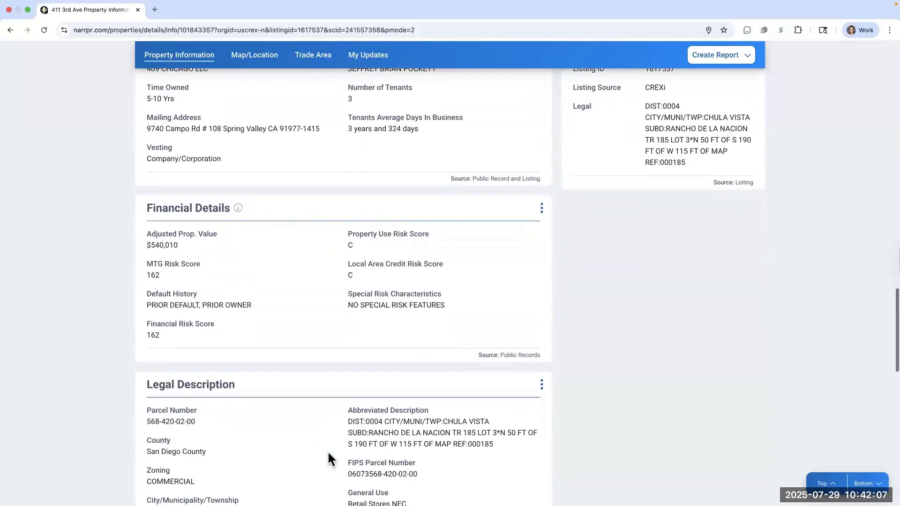
pyautogui.scroll(-5, 327, 451)
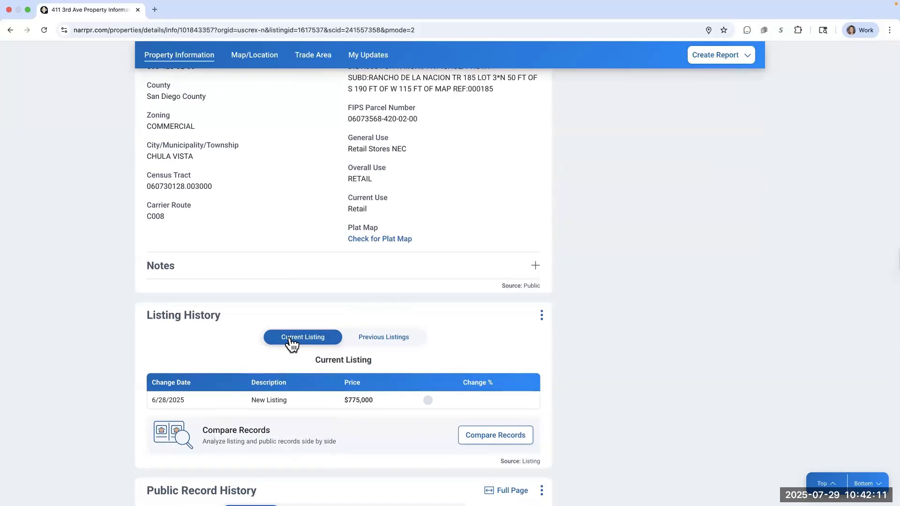
# Show the previous listings for 411 3rd Ave, which expired in 2022, 2023 and 2024.
pyautogui.click(394, 342)
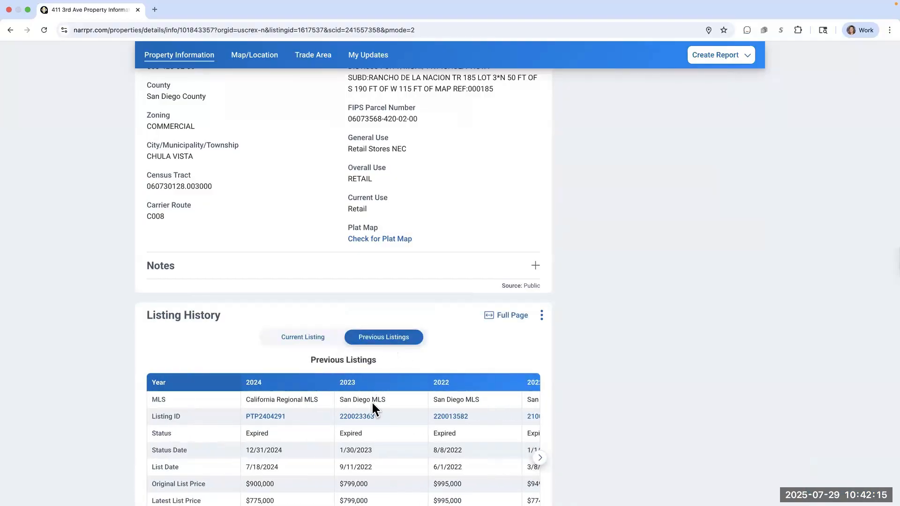
pyautogui.scroll(-5, 373, 407)
pyautogui.scroll(-7, 372, 403)
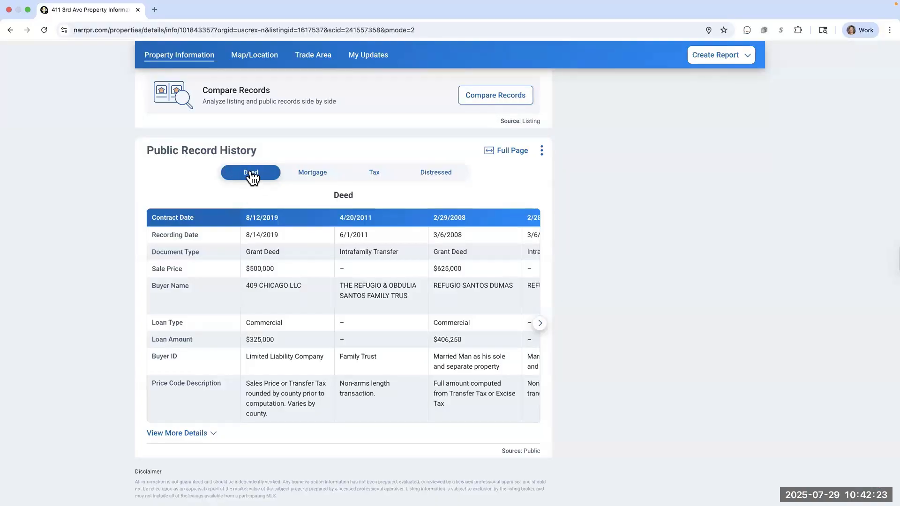
# Review the Mortgage, Tax and Distressed public records, then go back to Deed and up to Owner Facts.
pyautogui.click(305, 176)
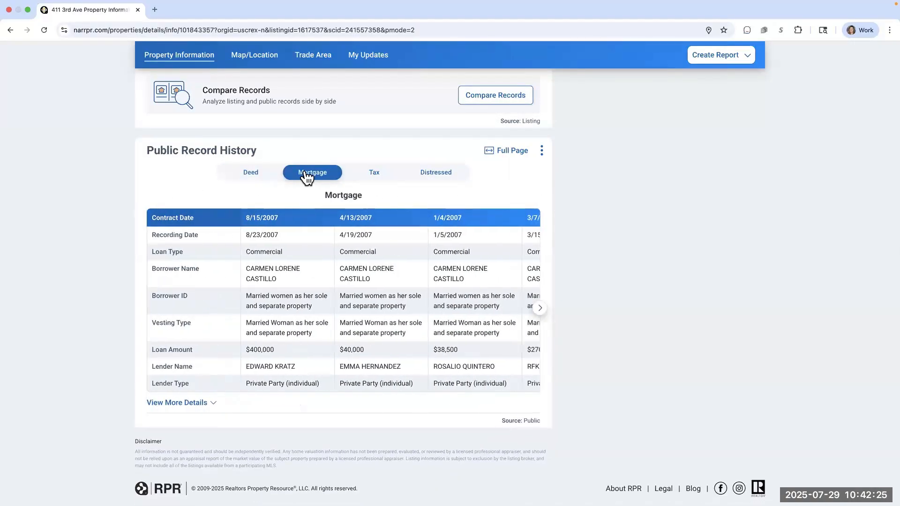
pyautogui.click(381, 175)
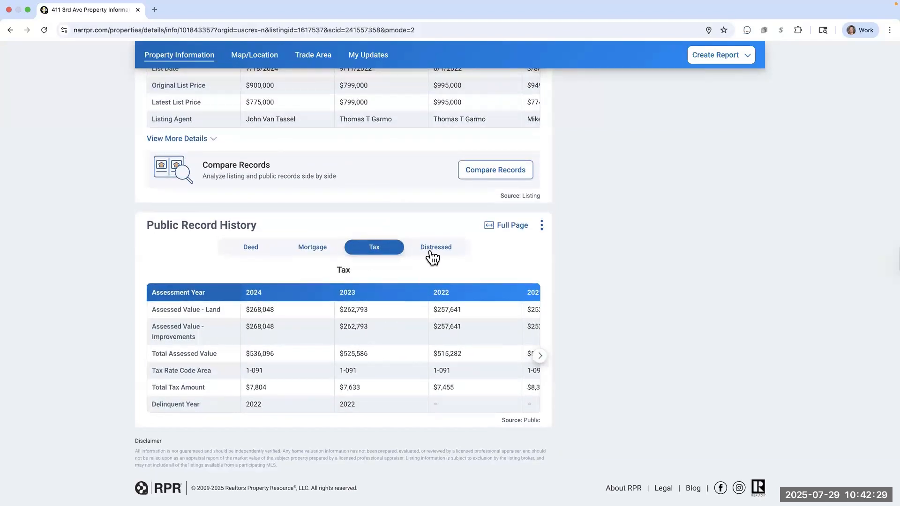
pyautogui.click(429, 253)
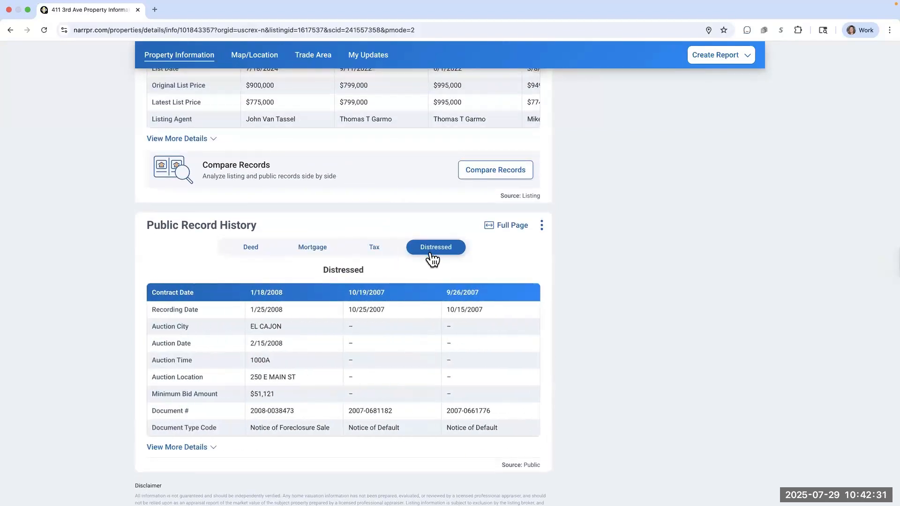
pyautogui.click(251, 253)
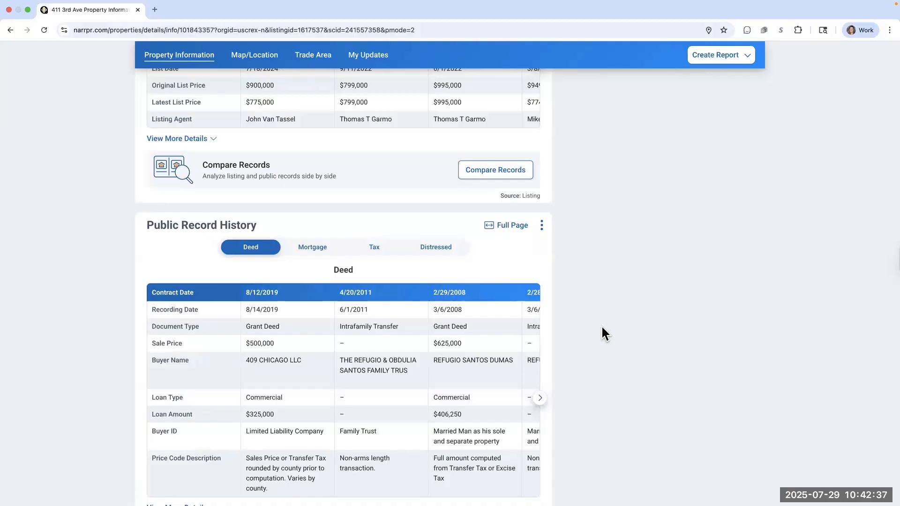
pyautogui.scroll(5, 602, 328)
pyautogui.scroll(9, 602, 331)
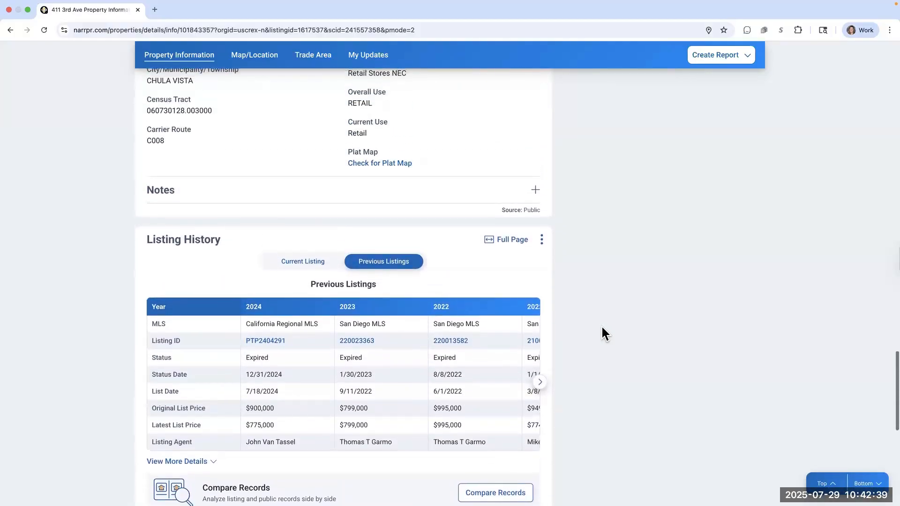
pyautogui.scroll(6, 601, 325)
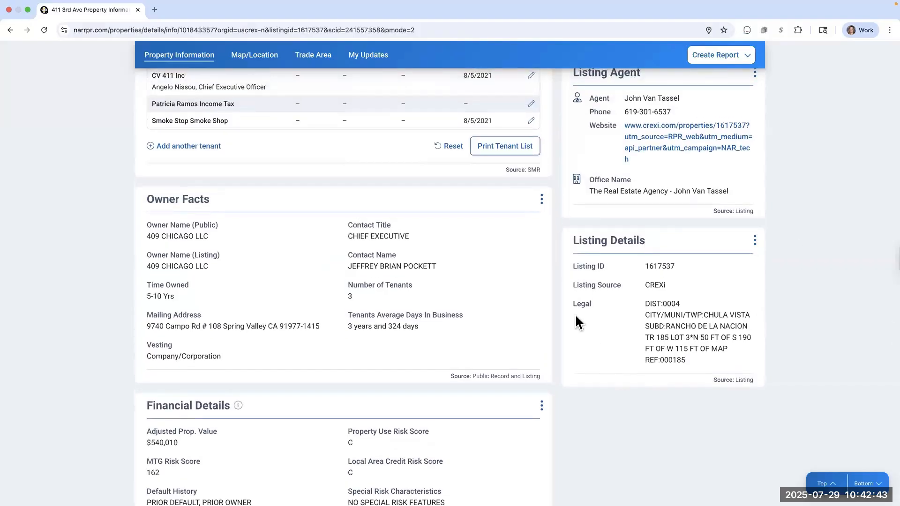
pyautogui.scroll(3, 593, 293)
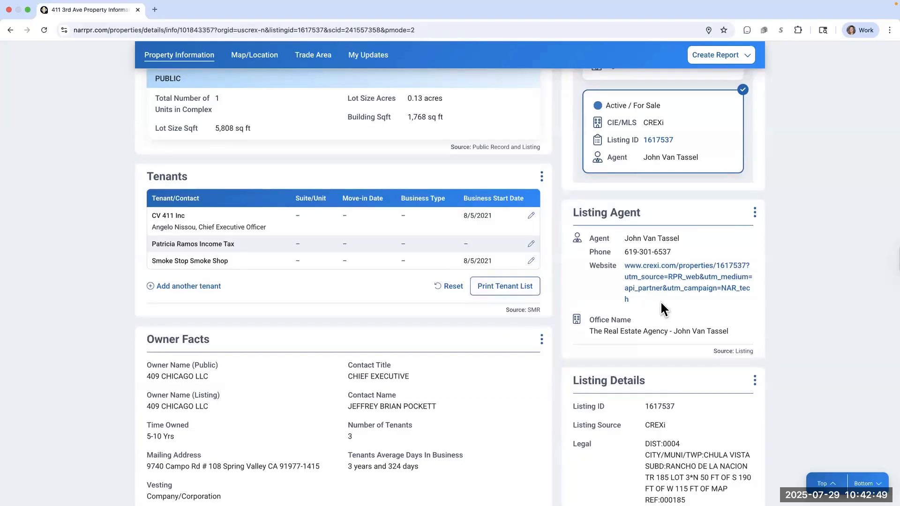
# Look over the agent's CREXi listing for 409 Third Ave Chula Vista, then close that tab.
pyautogui.click(679, 280)
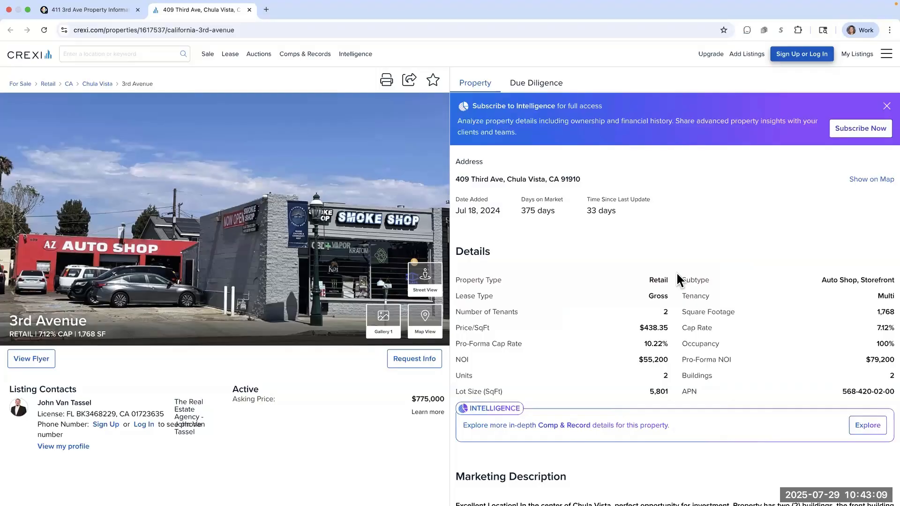
pyautogui.scroll(-5, 450, 265)
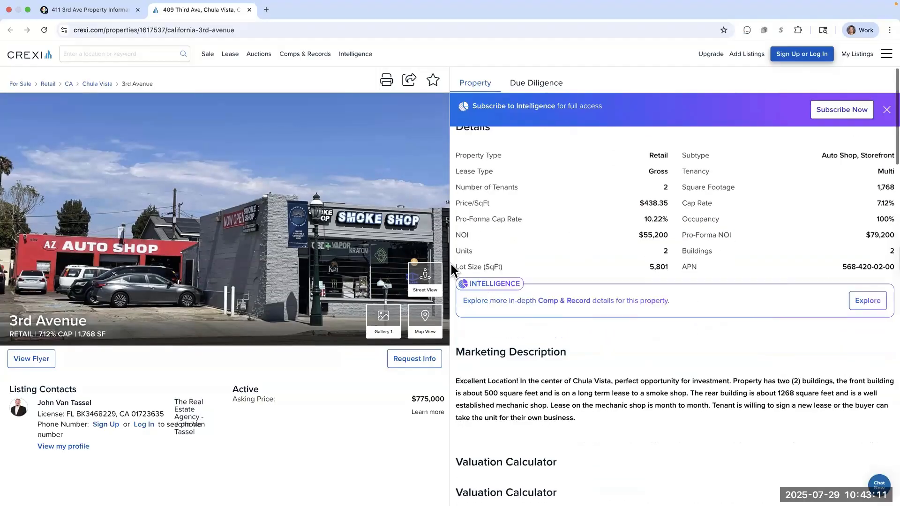
pyautogui.click(249, 10)
# Switch the report to California Regional MLS listing PTP2504869 and return to the page top.
pyautogui.scroll(5, 636, 198)
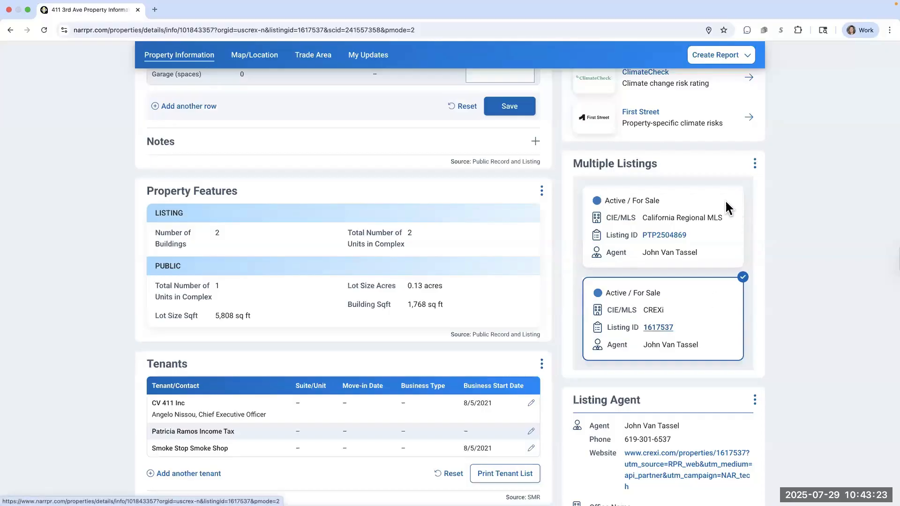
pyautogui.click(667, 235)
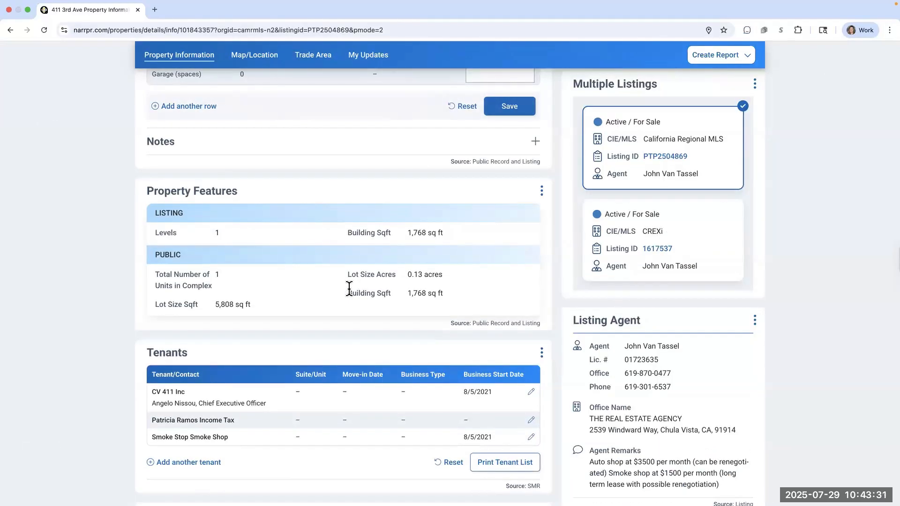
pyautogui.scroll(10, 349, 290)
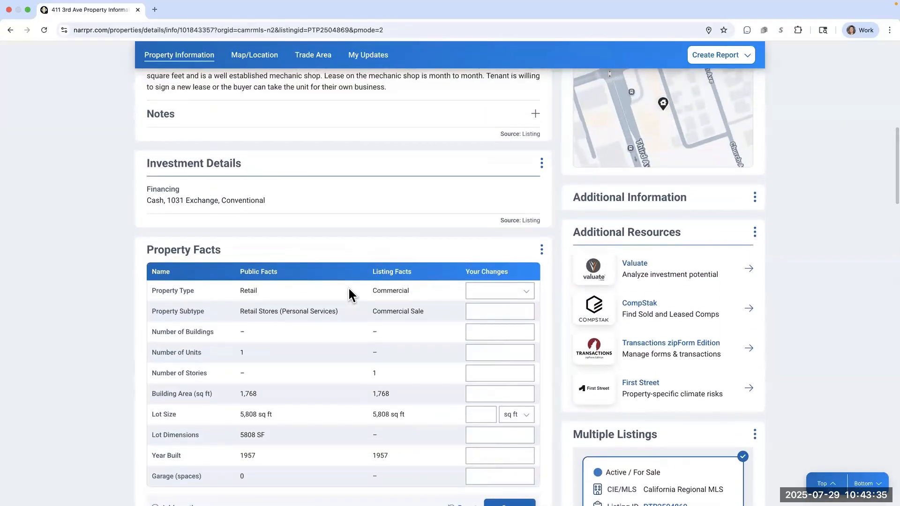
pyautogui.scroll(5, 350, 291)
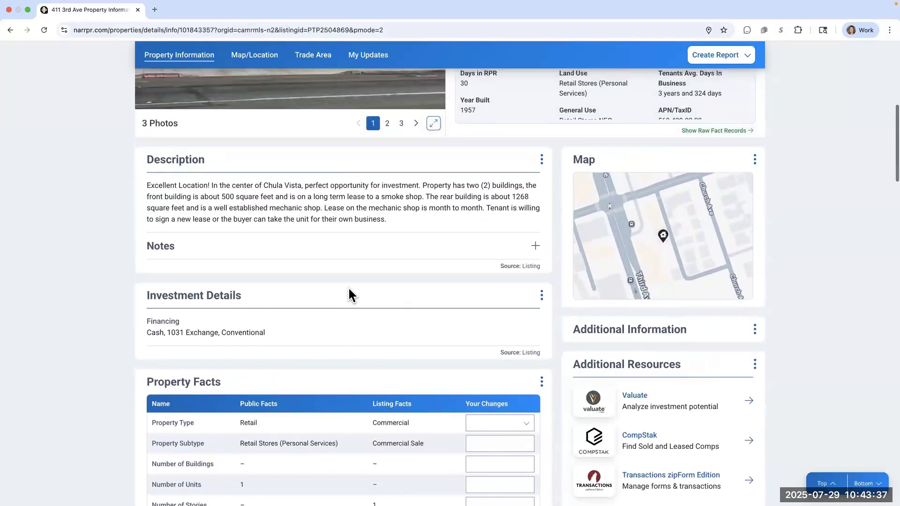
pyautogui.scroll(1, 349, 291)
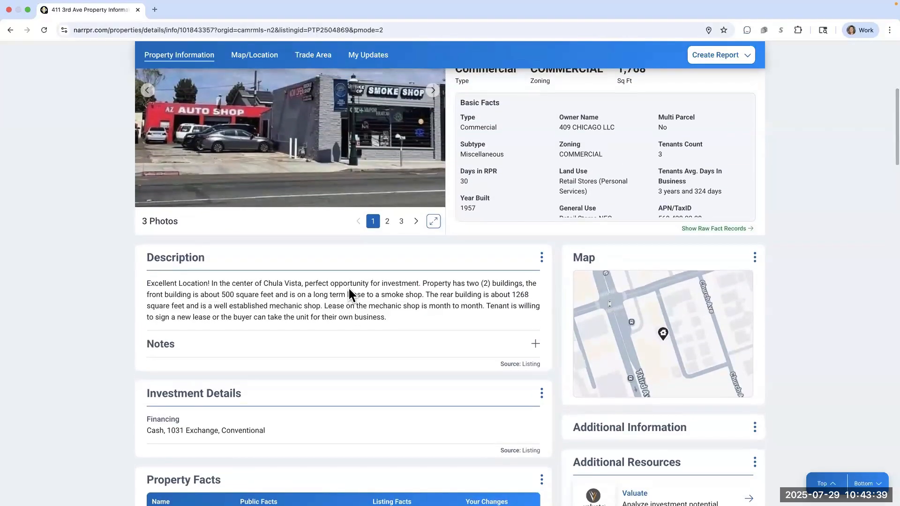
pyautogui.scroll(3, 371, 255)
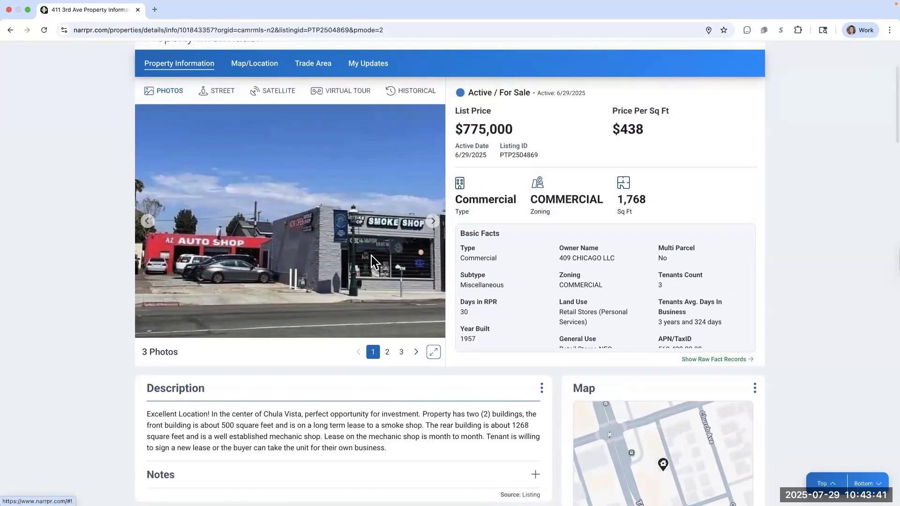
pyautogui.scroll(1, 371, 255)
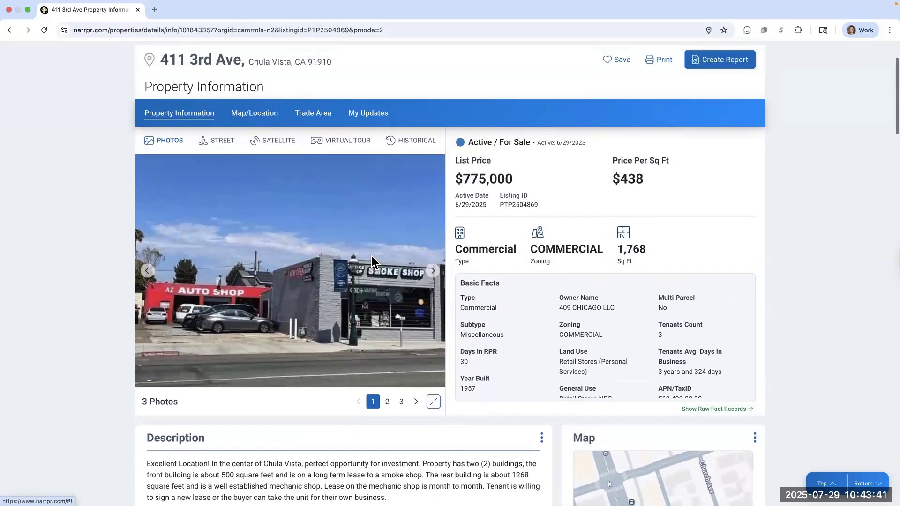
# Show the second listing photo and expand the Additional Information card.
pyautogui.click(388, 402)
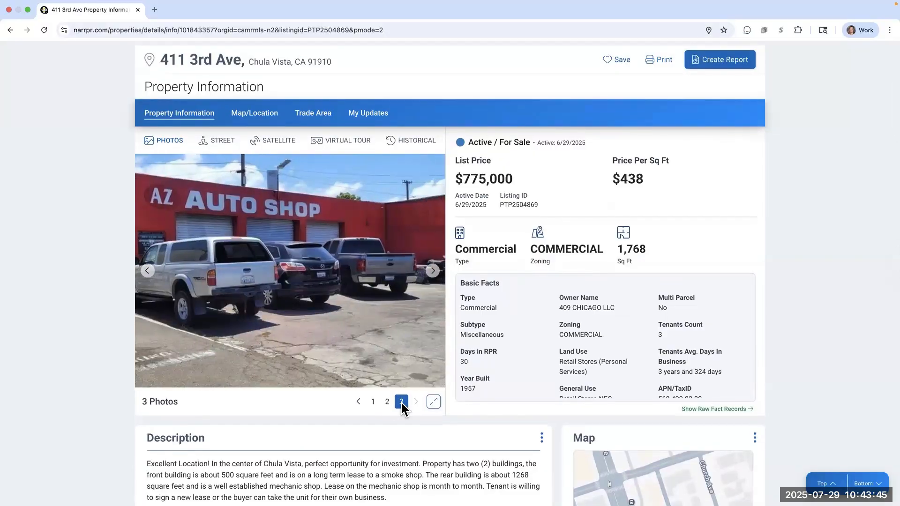
pyautogui.click(359, 402)
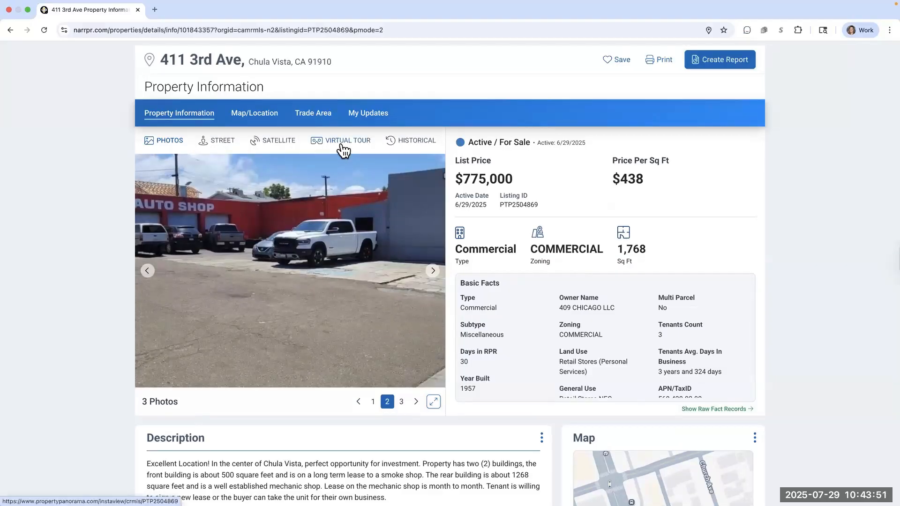
pyautogui.scroll(-3, 595, 267)
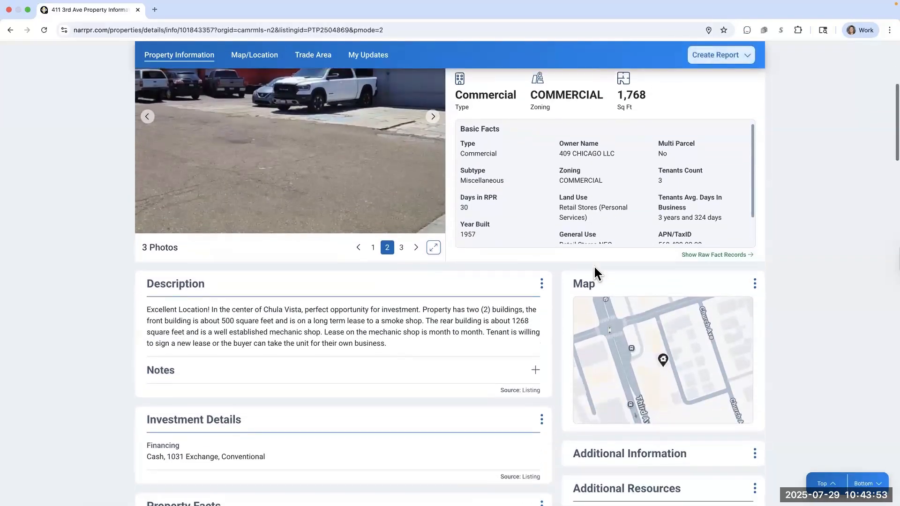
pyautogui.scroll(-4, 593, 265)
pyautogui.click(754, 259)
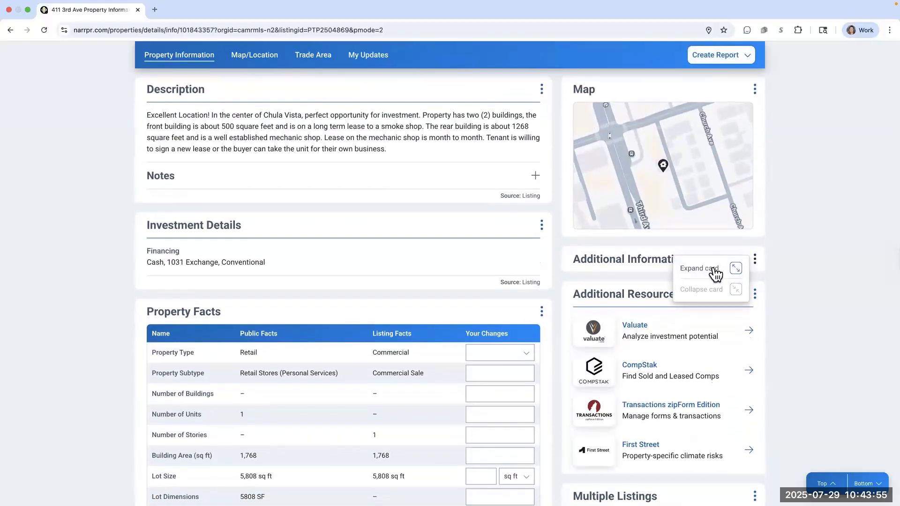
pyautogui.click(709, 268)
pyautogui.scroll(-1, 647, 299)
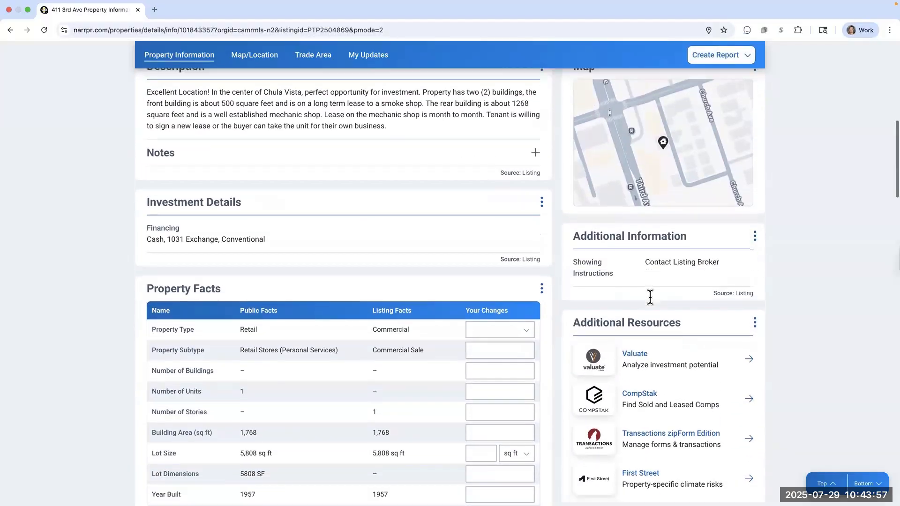
pyautogui.scroll(-2, 650, 296)
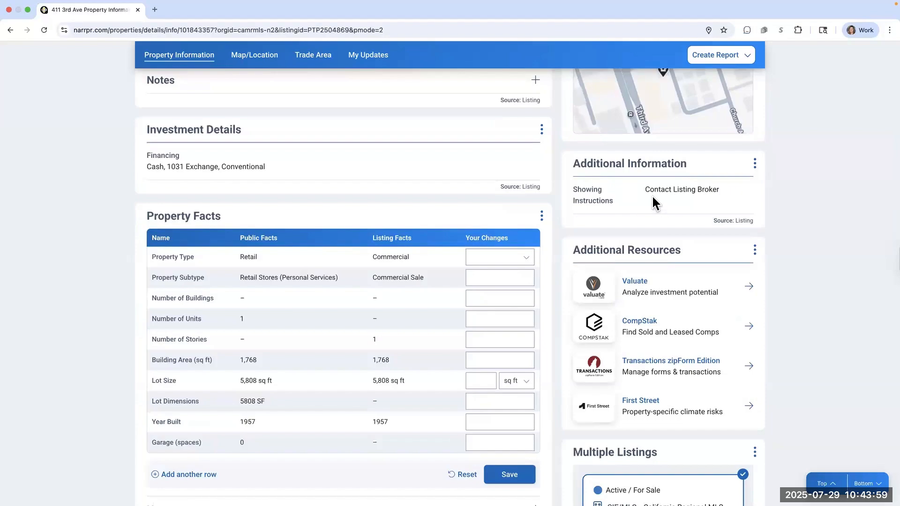
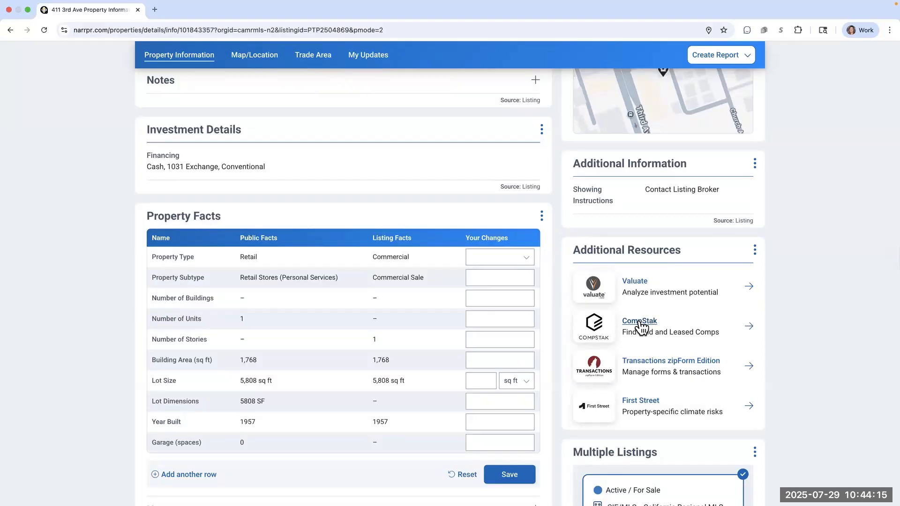
# Open the Map/Location page for 411 3rd Ave and zoom in one level.
pyautogui.scroll(5, 640, 326)
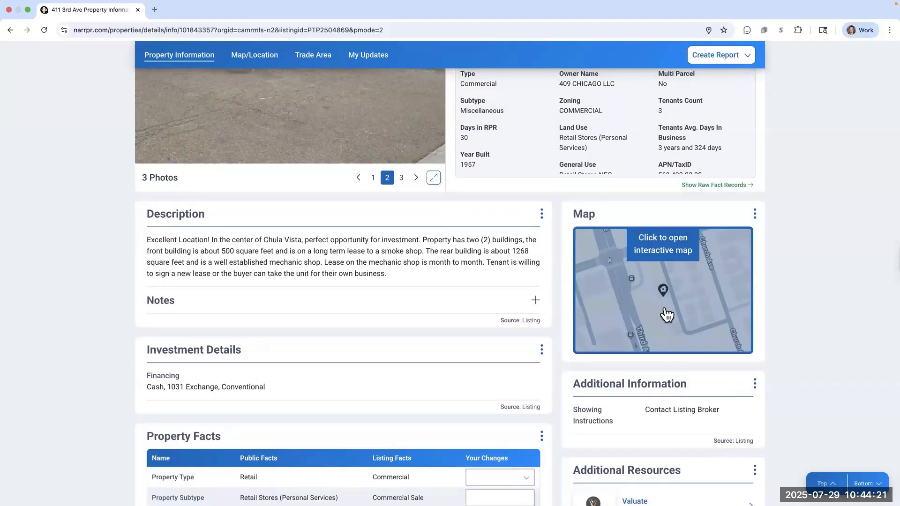
pyautogui.click(666, 311)
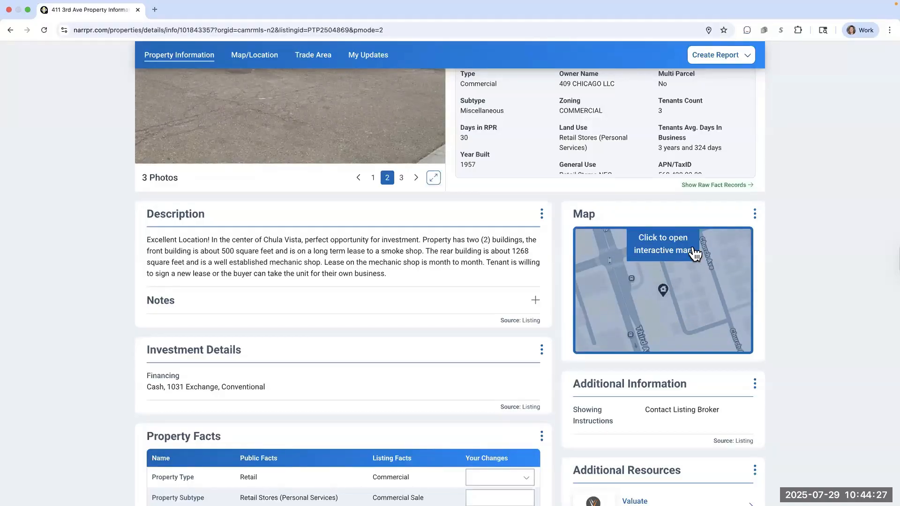
pyautogui.scroll(5, 655, 276)
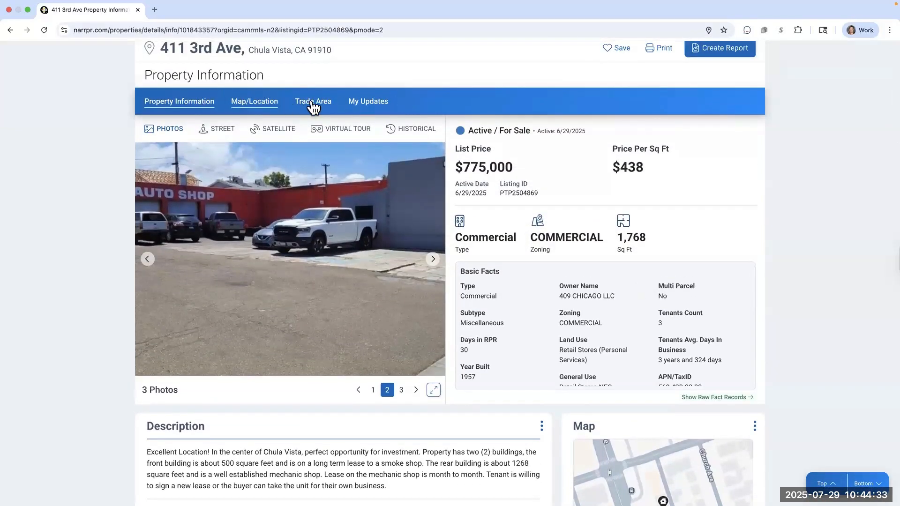
pyautogui.click(261, 102)
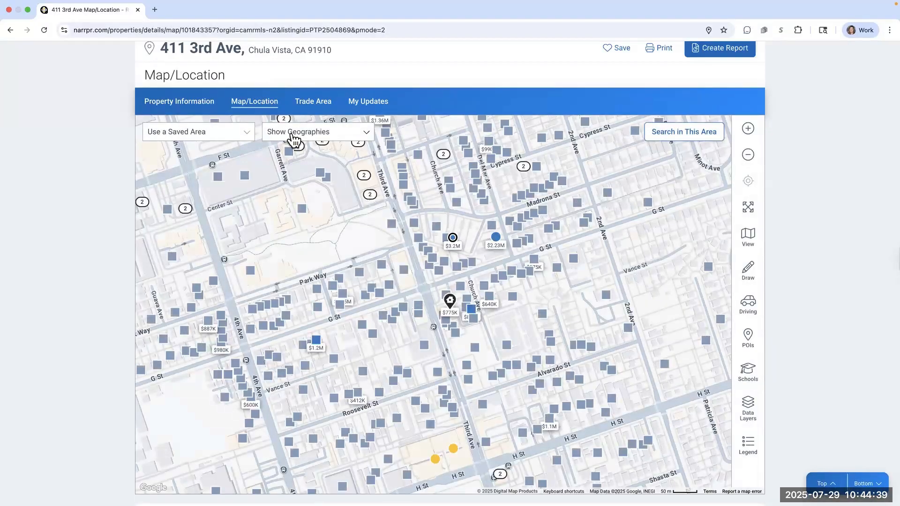
pyautogui.click(750, 134)
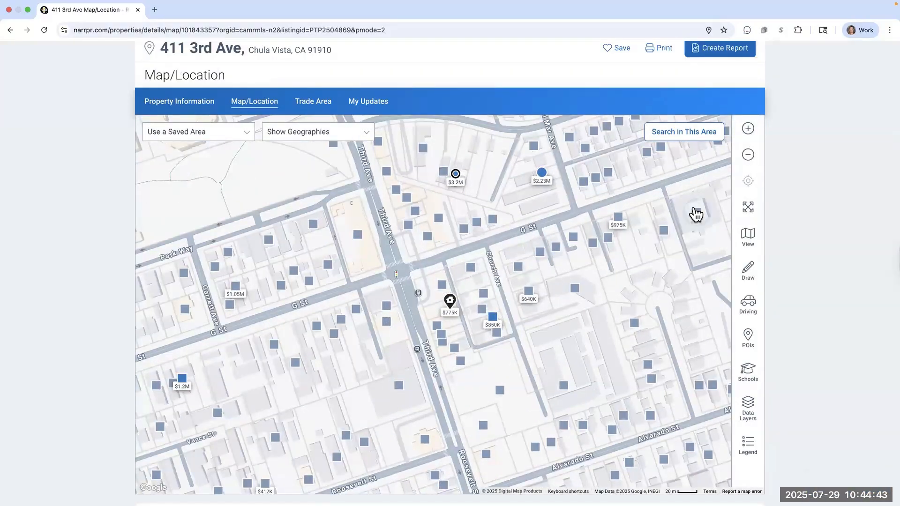
# Check parcel details for 413 3rd Ave and 416 Church Ave, then close the Details panel.
pyautogui.click(437, 326)
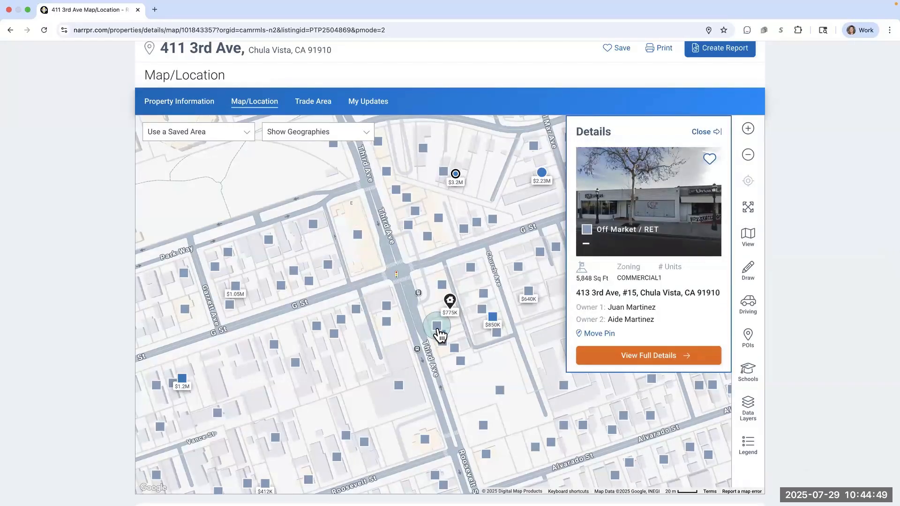
pyautogui.click(492, 321)
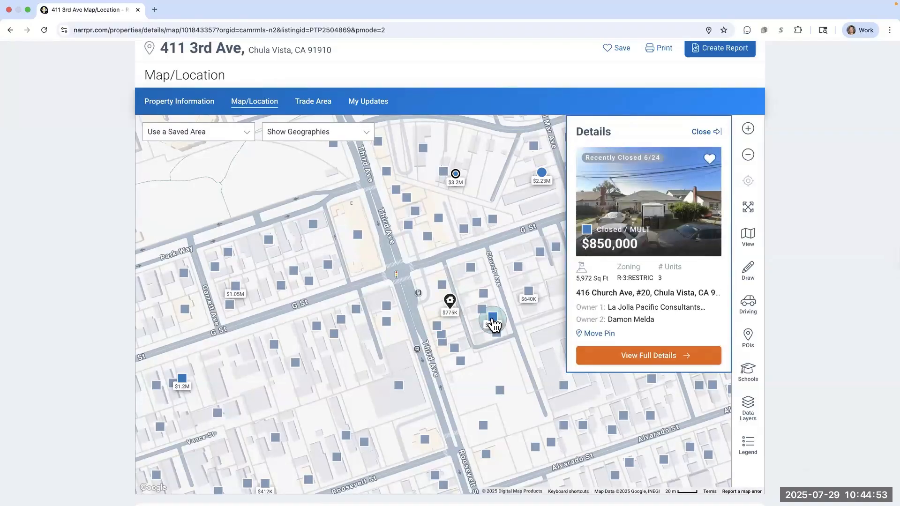
pyautogui.click(701, 133)
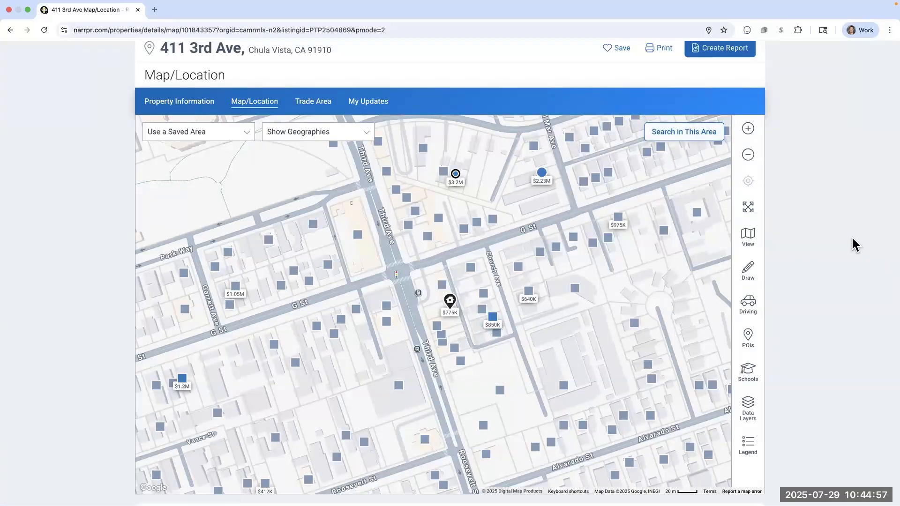
pyautogui.scroll(-1, 771, 121)
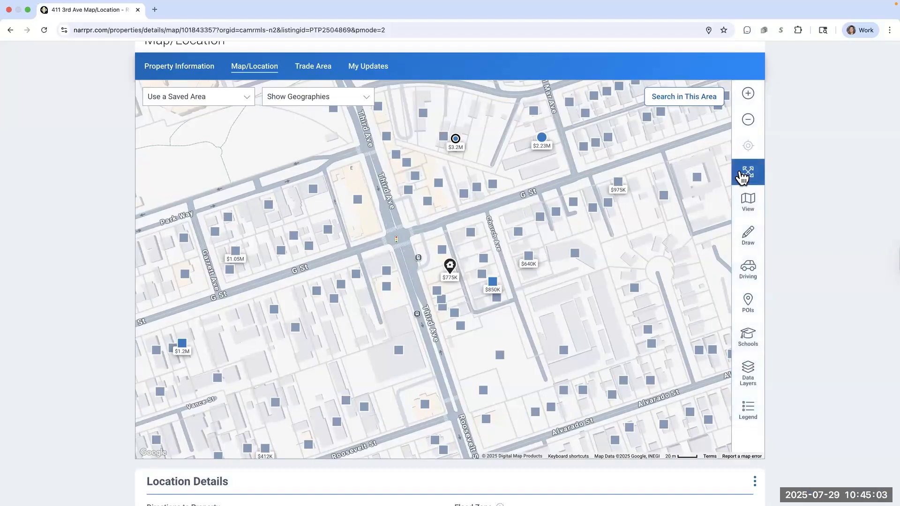
# Open the map's Points of Interest list and scroll through all its categories.
pyautogui.click(750, 303)
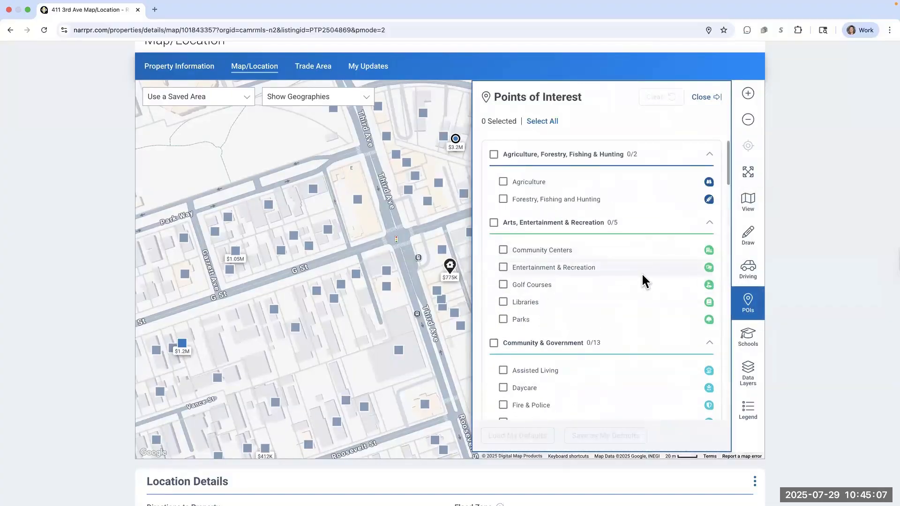
pyautogui.scroll(-2, 642, 280)
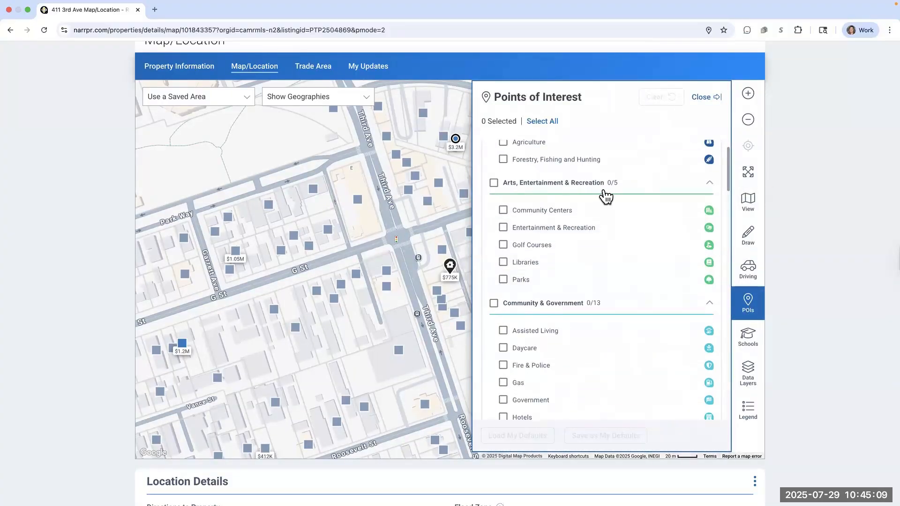
pyautogui.scroll(1, 604, 197)
pyautogui.scroll(1, 605, 197)
pyautogui.scroll(-3, 600, 194)
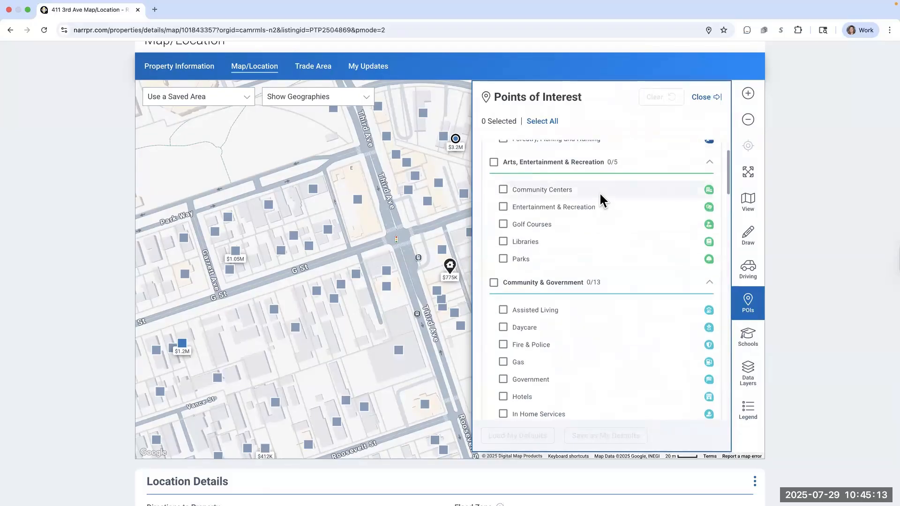
pyautogui.scroll(-4, 600, 197)
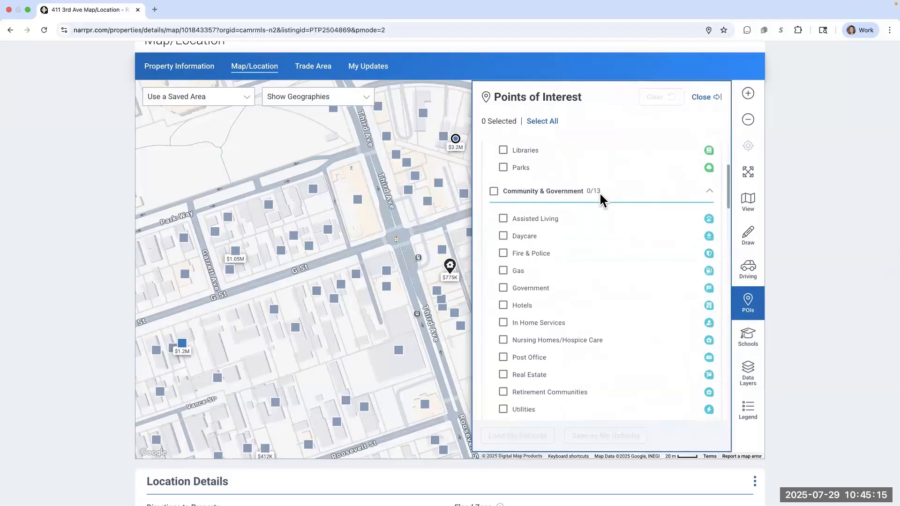
pyautogui.scroll(-2, 599, 197)
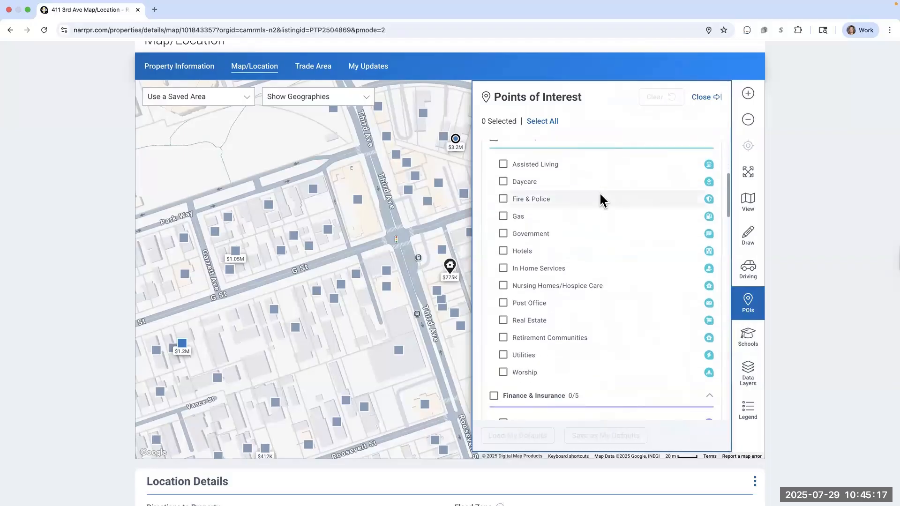
pyautogui.scroll(-5, 601, 194)
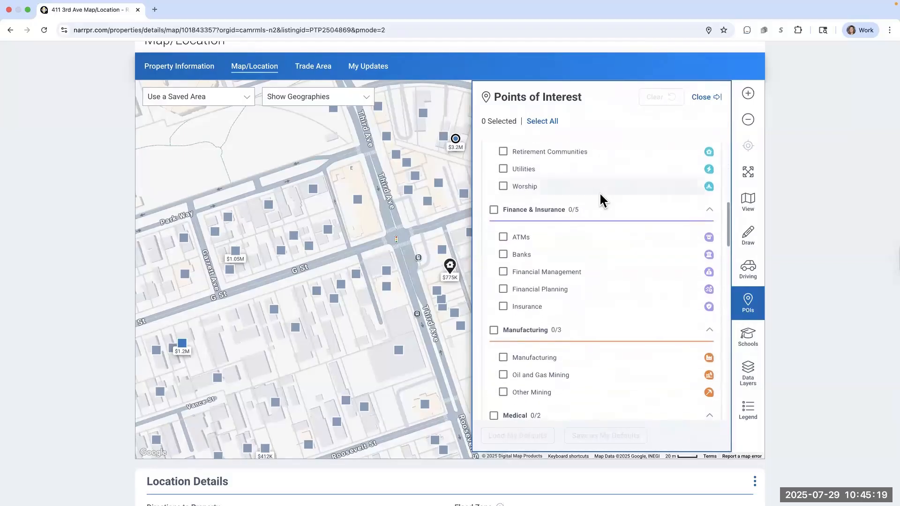
pyautogui.scroll(-5, 600, 195)
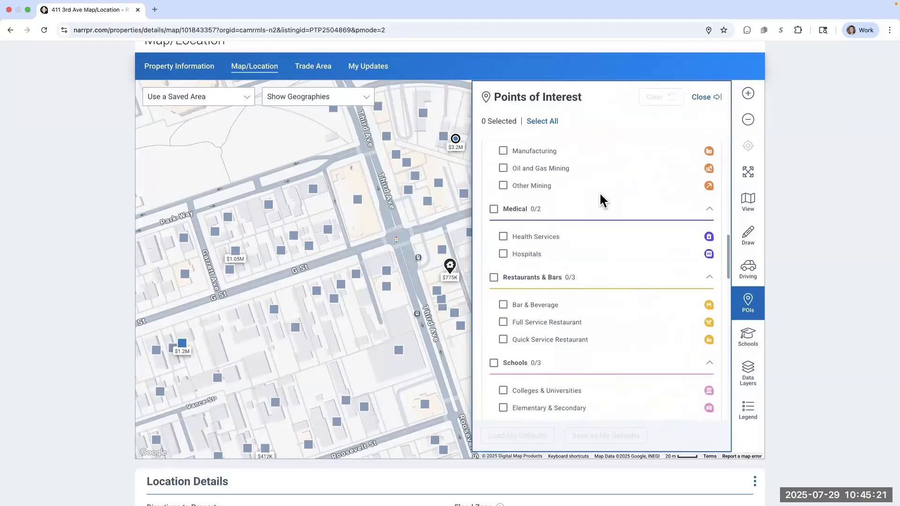
pyautogui.scroll(-3, 600, 200)
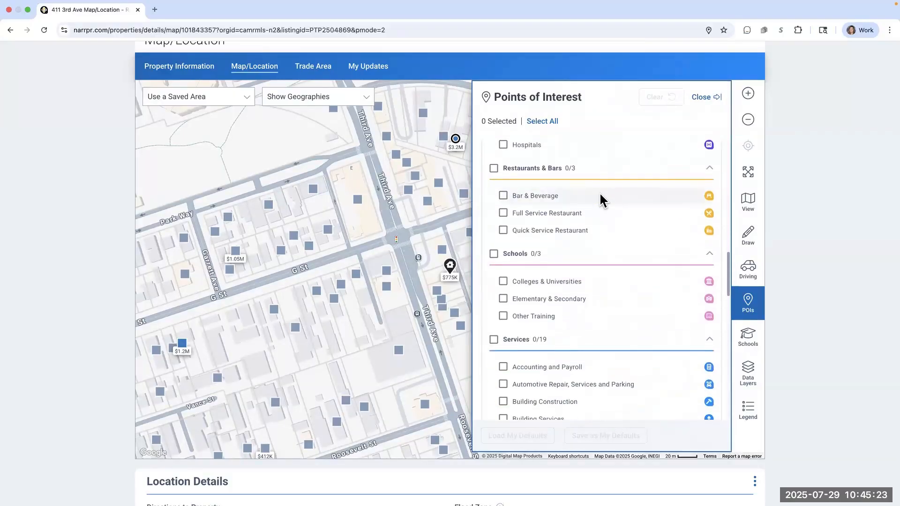
pyautogui.scroll(-2, 601, 195)
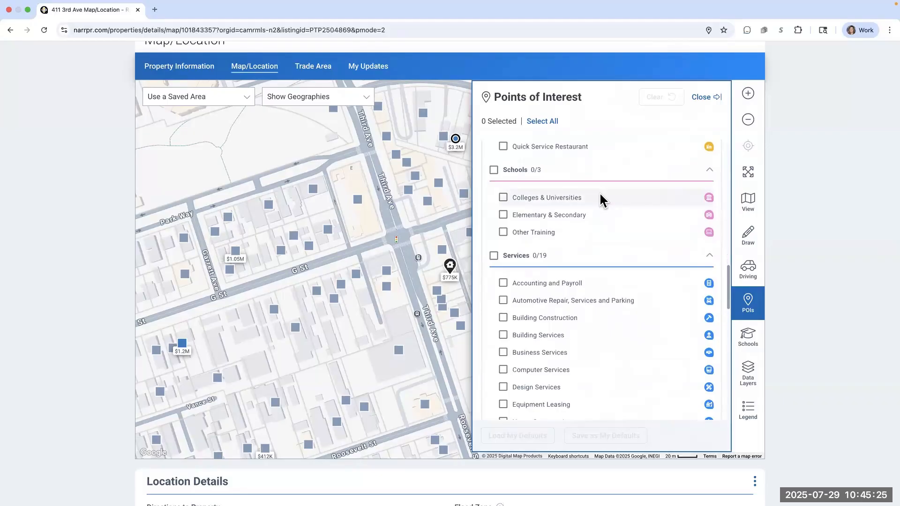
pyautogui.scroll(-2, 600, 195)
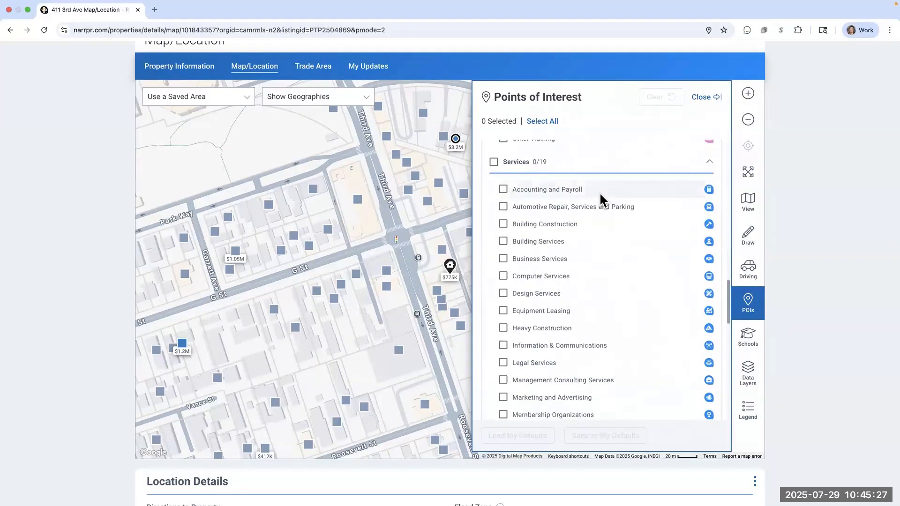
pyautogui.scroll(-5, 600, 193)
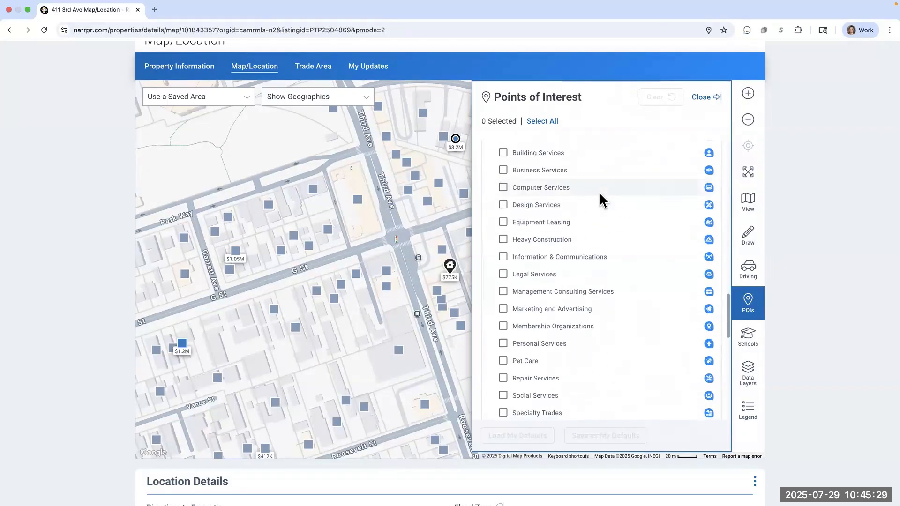
pyautogui.scroll(-3, 600, 194)
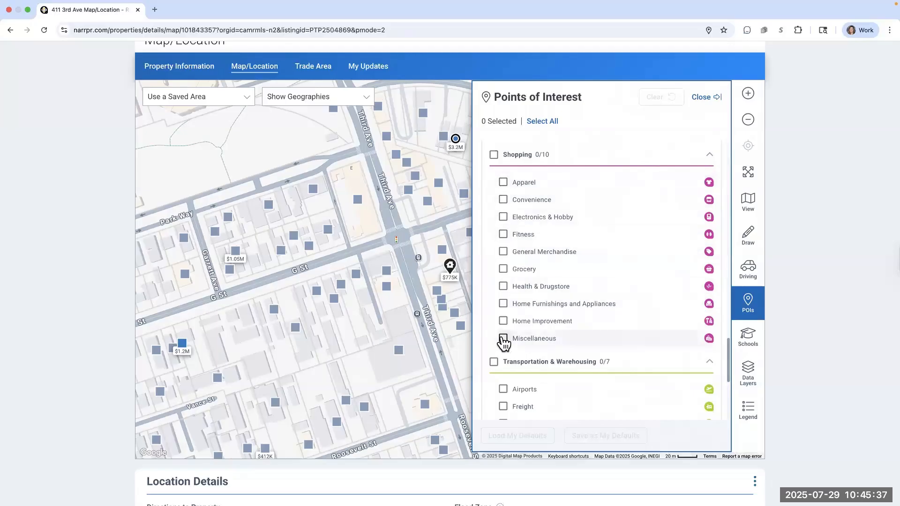
pyautogui.scroll(-3, 567, 341)
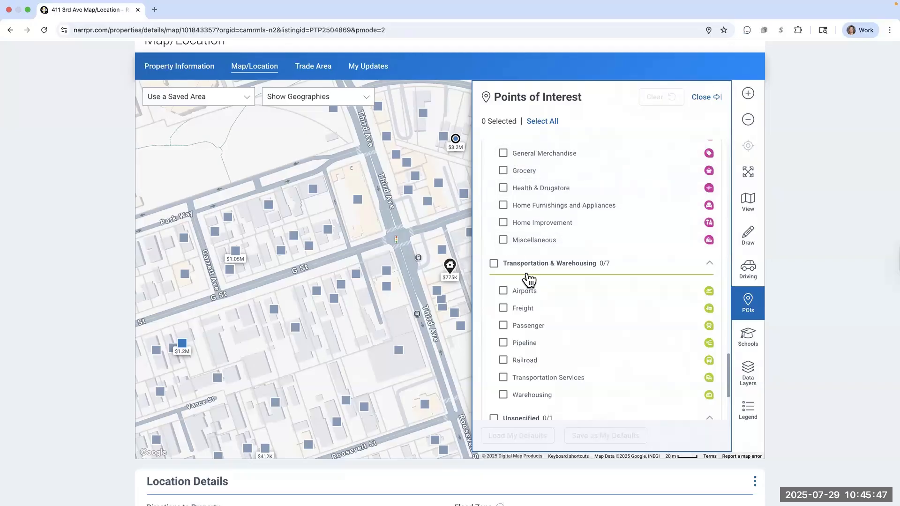
pyautogui.scroll(-3, 528, 278)
pyautogui.scroll(-1, 530, 279)
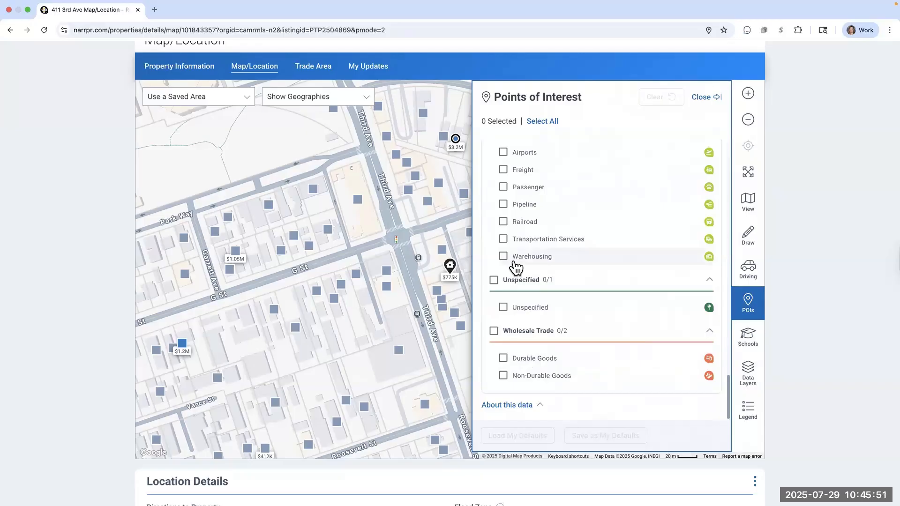
pyautogui.scroll(5, 516, 267)
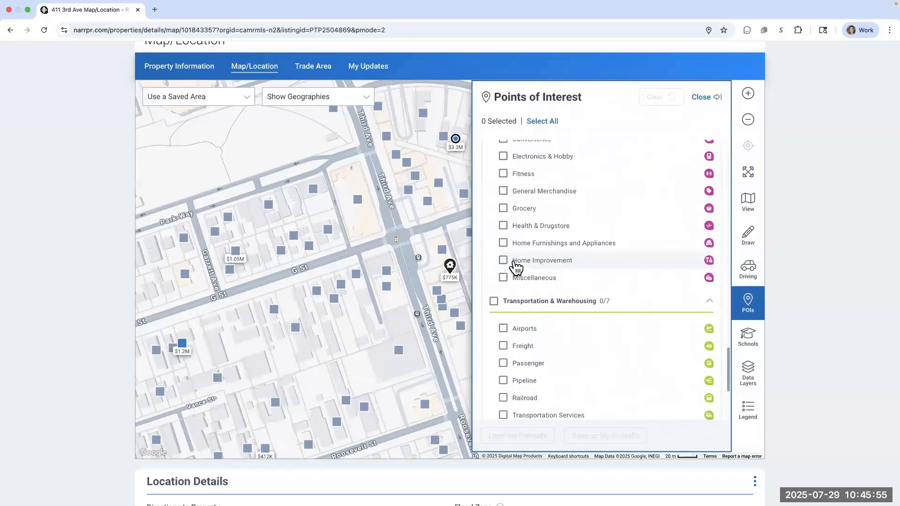
pyautogui.scroll(3, 516, 268)
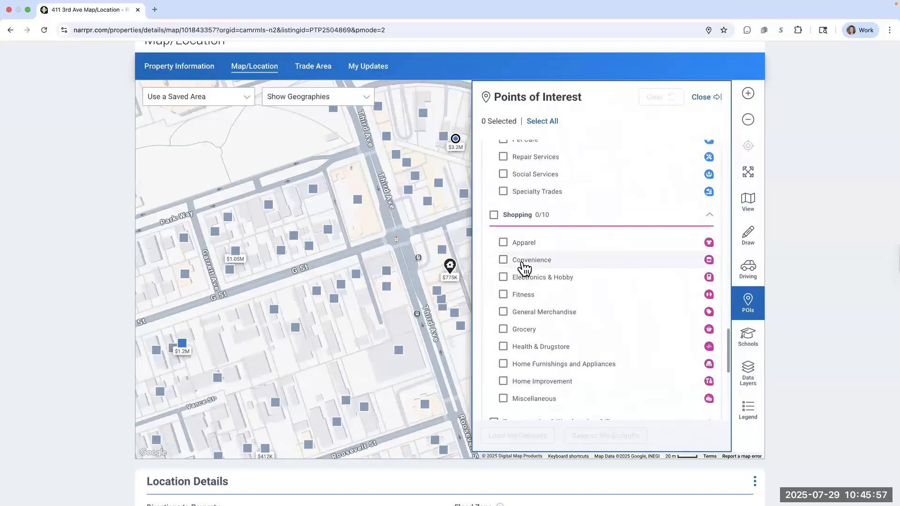
pyautogui.scroll(3, 523, 268)
# Switch on the Pet Care points of interest and close the category list.
pyautogui.click(511, 259)
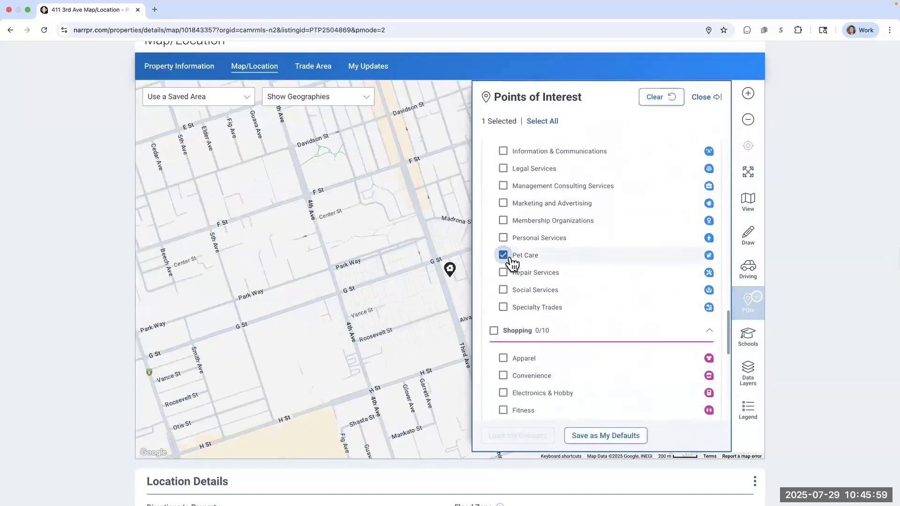
pyautogui.scroll(1, 517, 249)
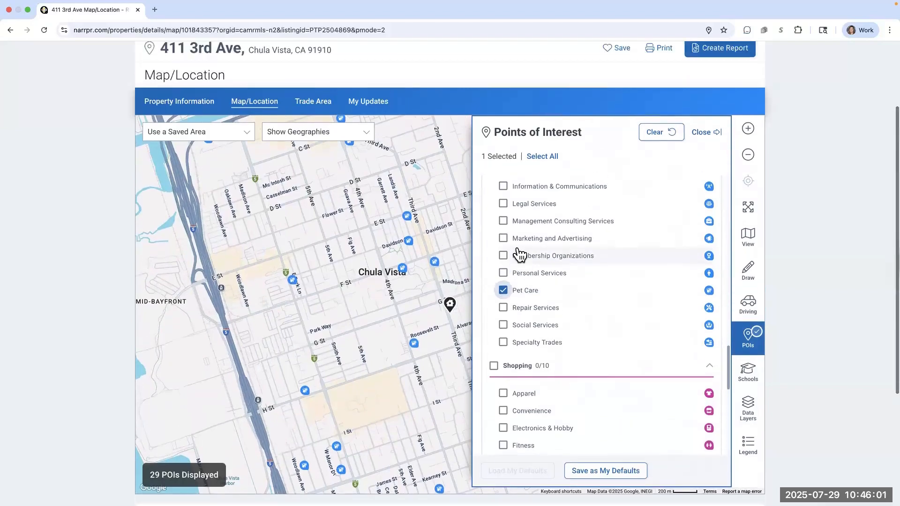
pyautogui.scroll(4, 556, 317)
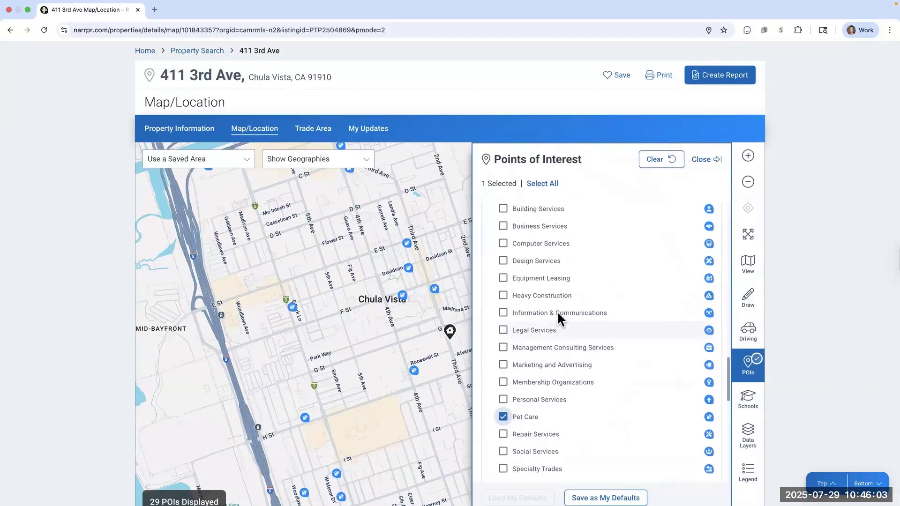
pyautogui.scroll(5, 559, 319)
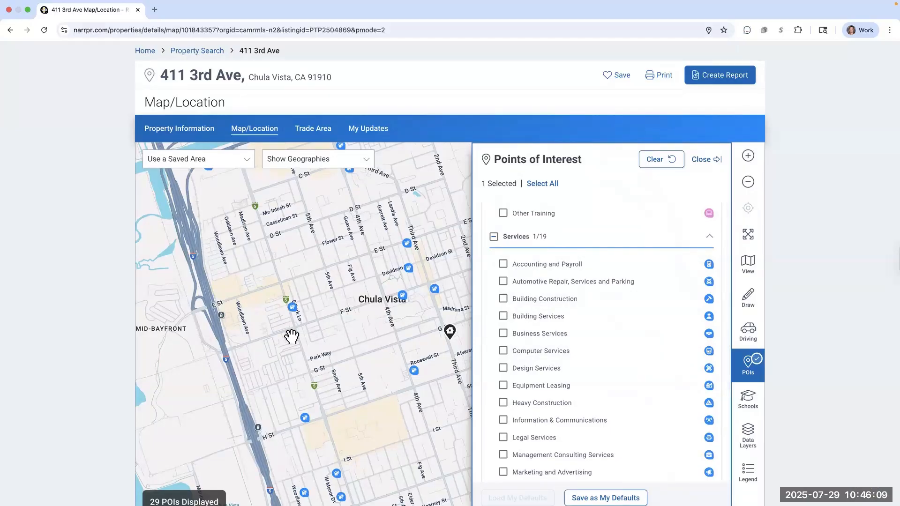
pyautogui.click(705, 160)
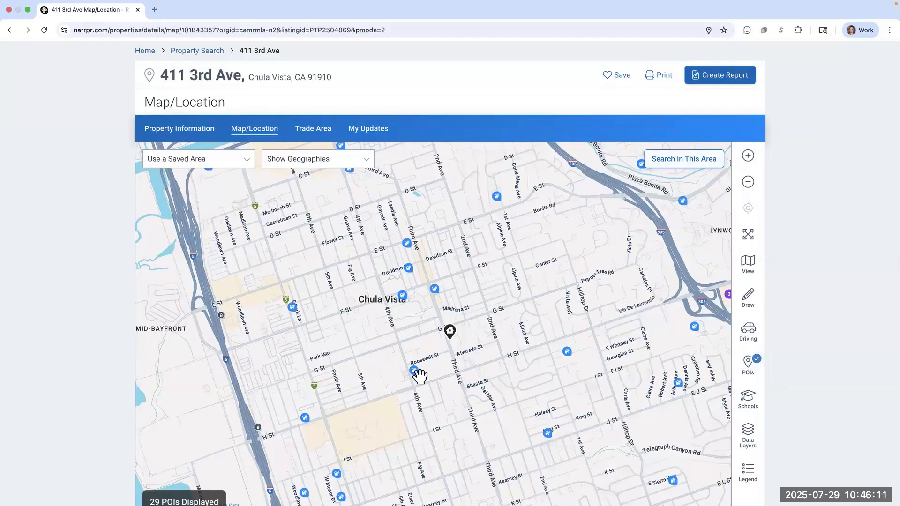
# Read details of four nearby pet-supply businesses, including one on Shasta St, then close them.
pyautogui.scroll(-3, 875, 352)
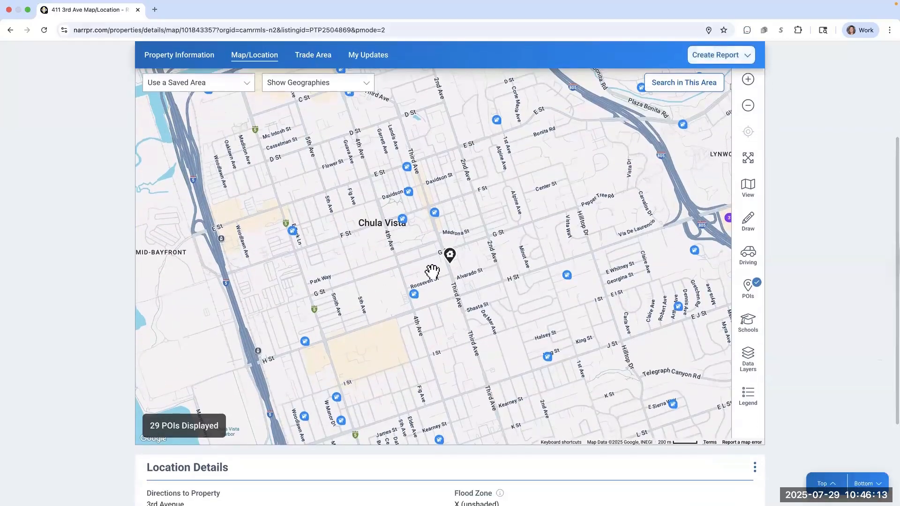
pyautogui.click(414, 295)
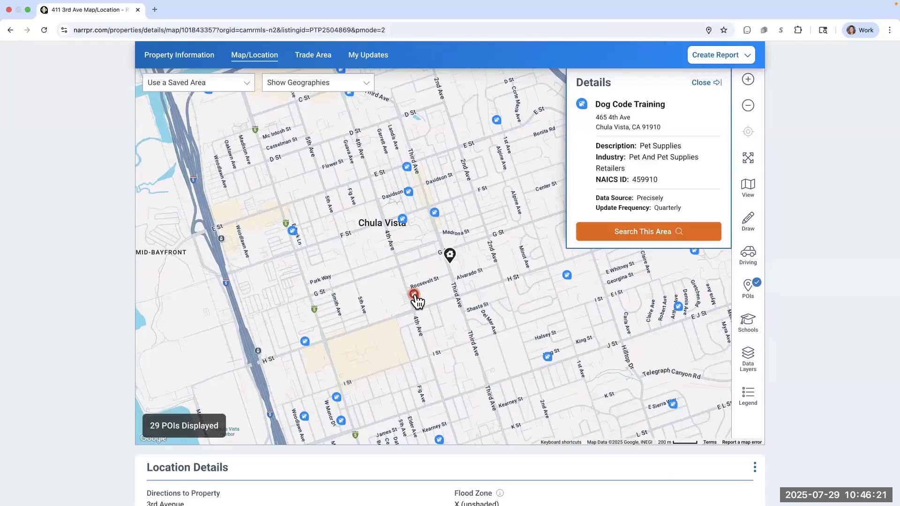
pyautogui.click(437, 218)
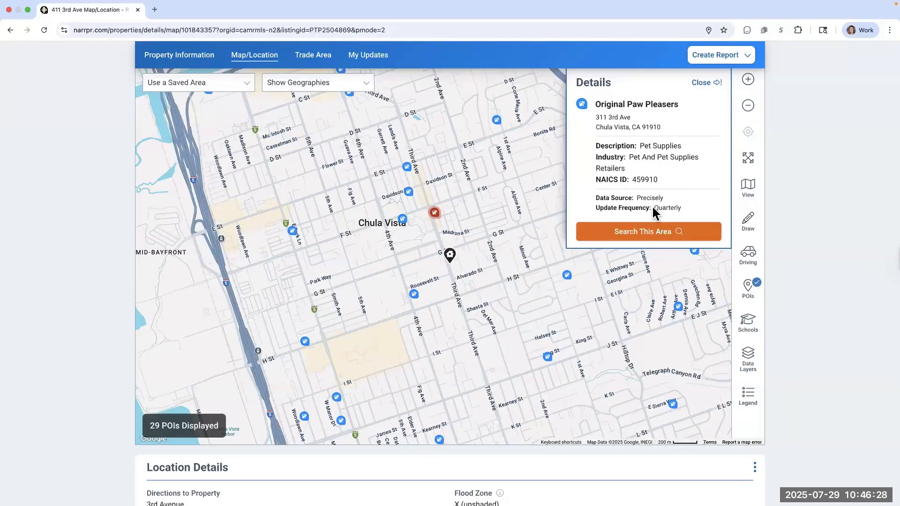
pyautogui.click(402, 222)
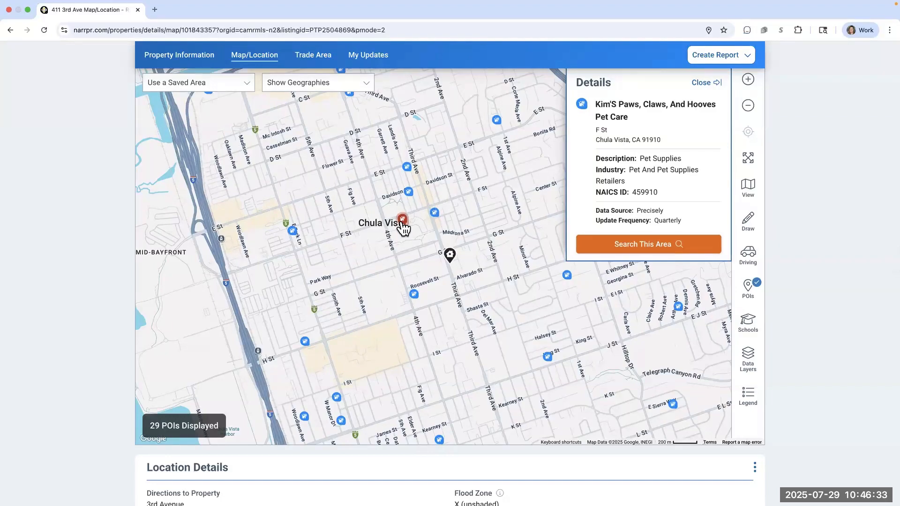
pyautogui.click(567, 277)
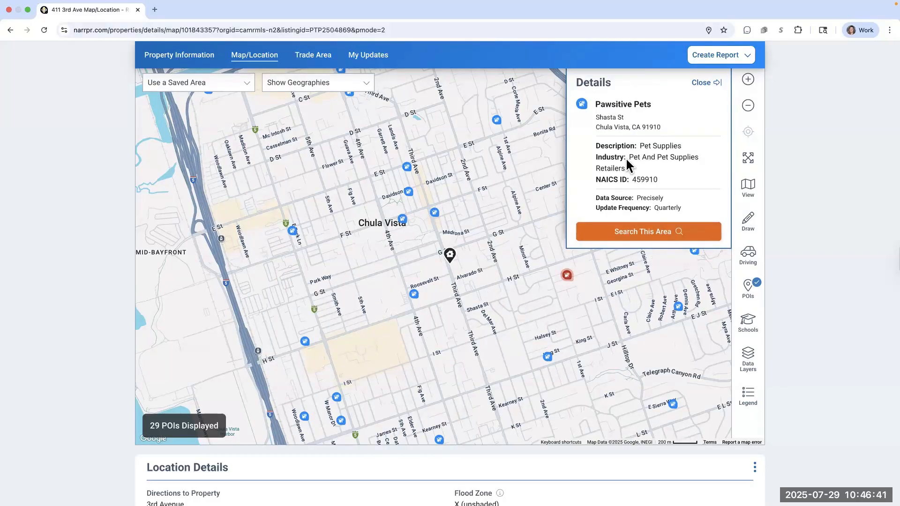
pyautogui.click(701, 84)
pyautogui.scroll(2, 617, 318)
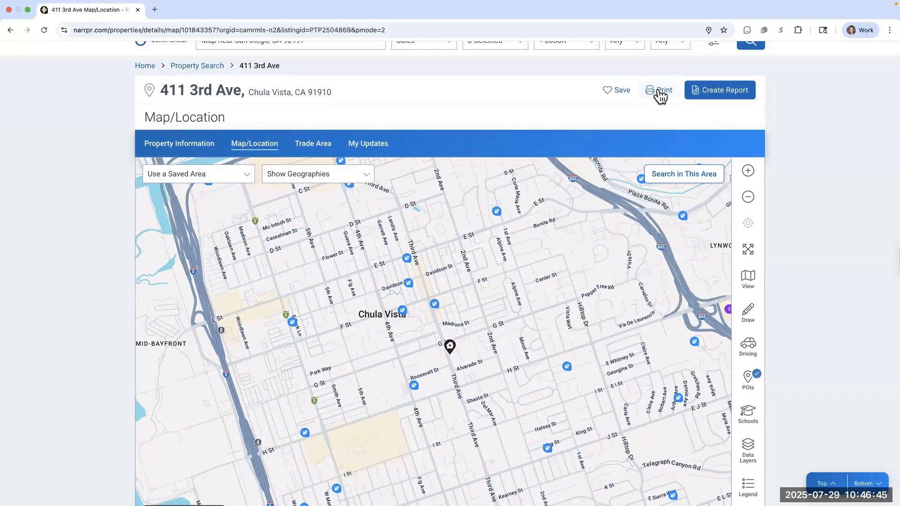
# Cancel the map print, then clear all selected points of interest from the map.
pyautogui.click(661, 94)
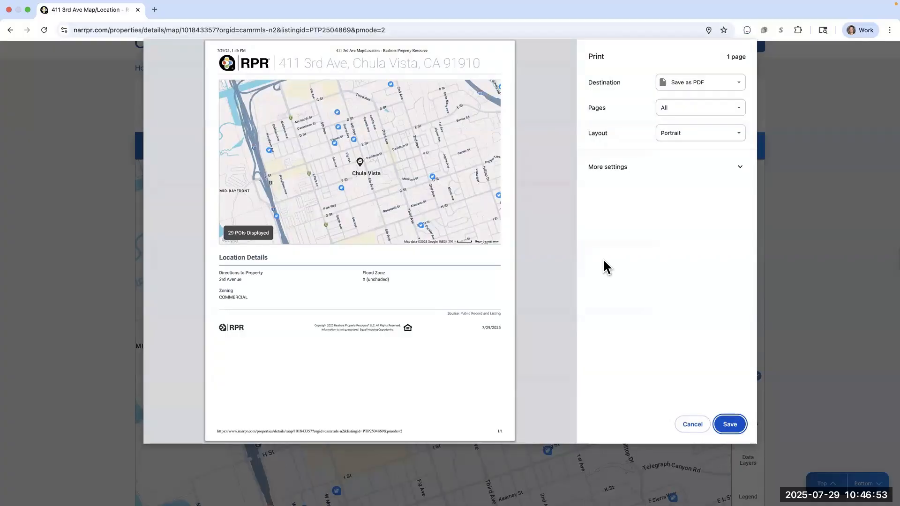
pyautogui.click(695, 426)
pyautogui.click(748, 380)
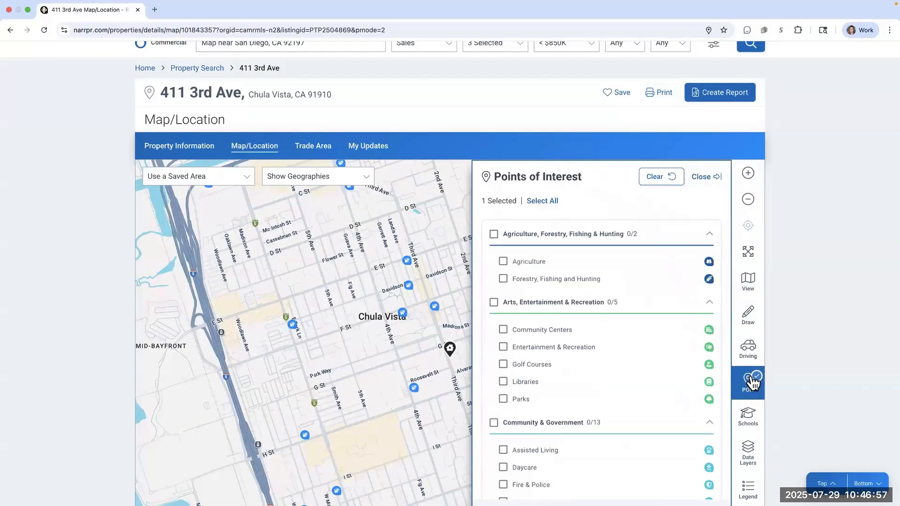
pyautogui.click(663, 177)
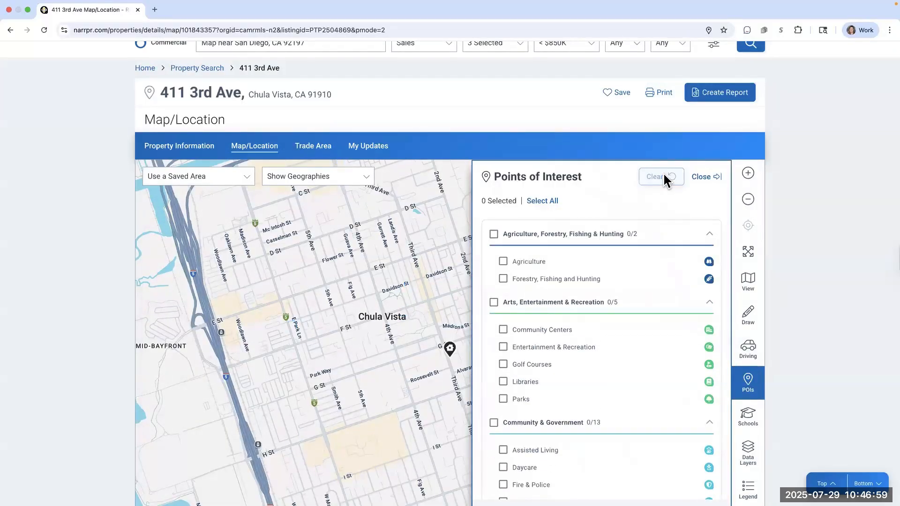
pyautogui.click(703, 177)
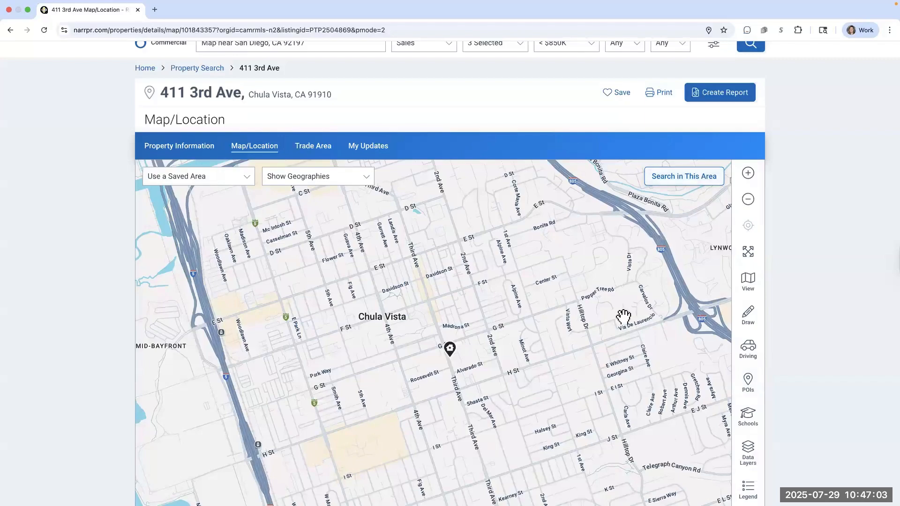
# Zoom the map in two more levels around 411 3rd Ave.
pyautogui.scroll(-3, 623, 318)
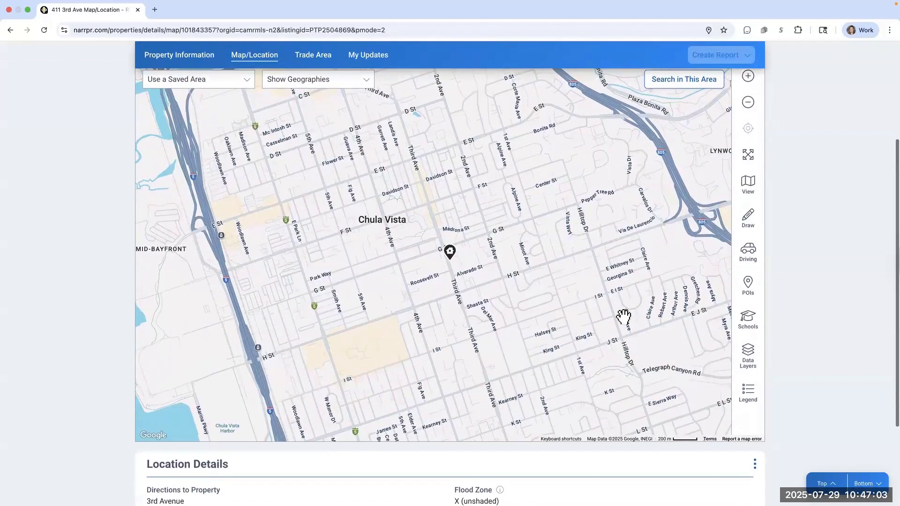
pyautogui.click(748, 78)
pyautogui.click(748, 77)
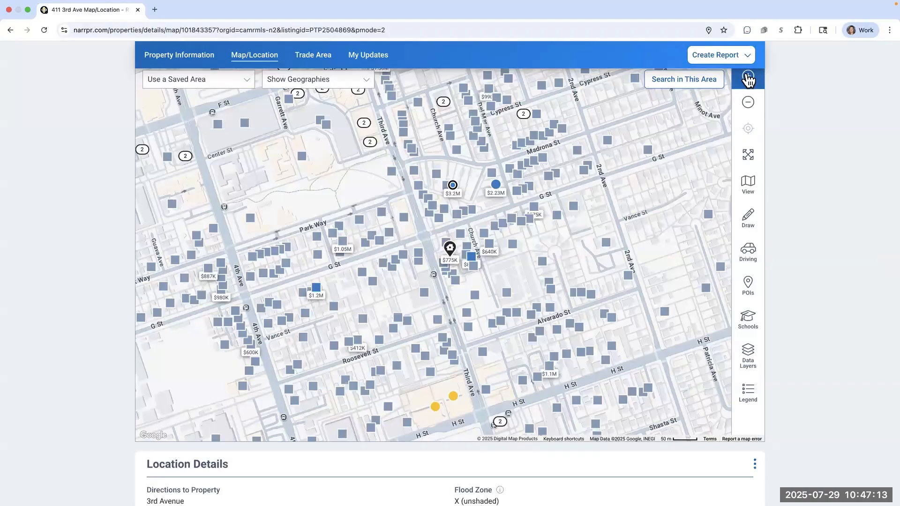
# Turn on Driving > Traffic Counts with all volume ranges selected.
pyautogui.click(746, 260)
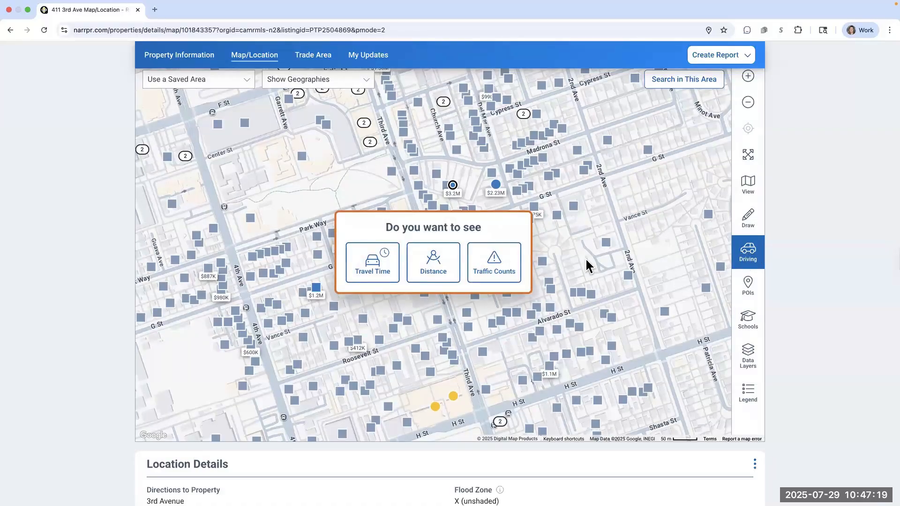
pyautogui.click(510, 266)
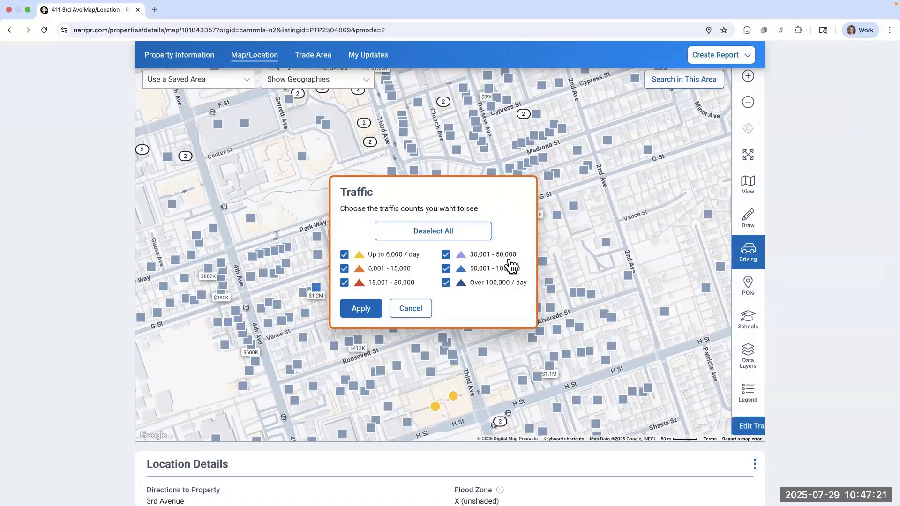
pyautogui.click(407, 236)
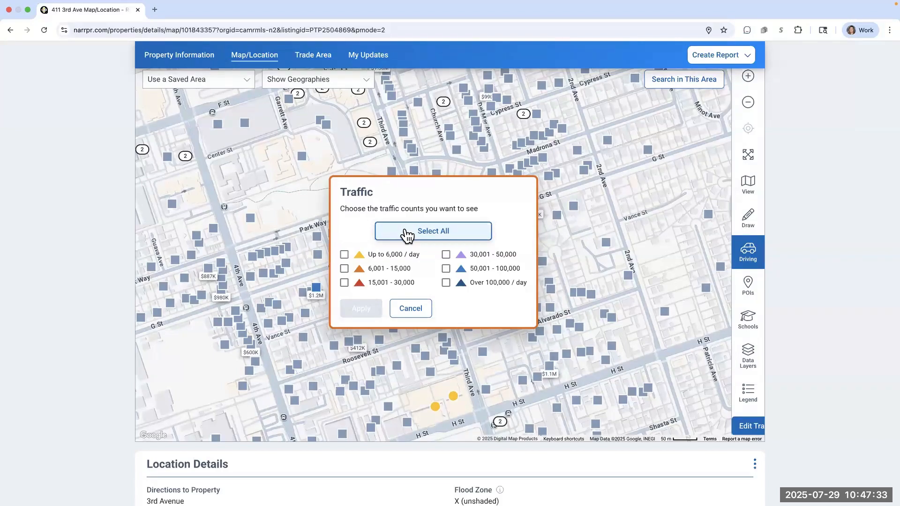
pyautogui.click(407, 234)
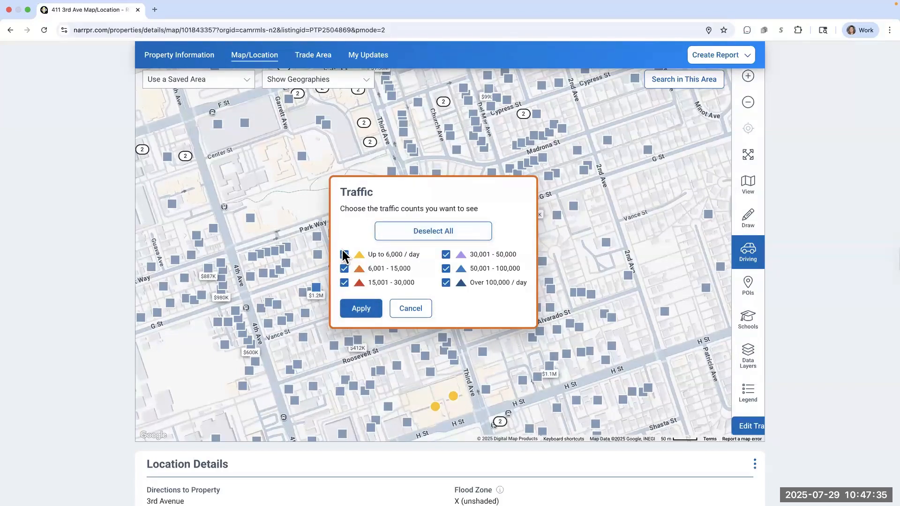
pyautogui.click(368, 307)
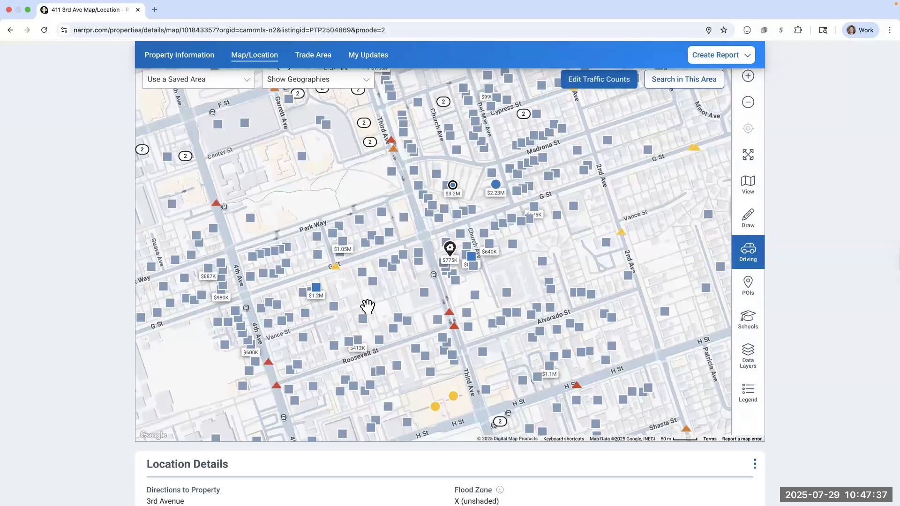
# Check traffic counts: G Street's historical counts (5,057 in 2022) and 16,086 on 3rd Ave.
pyautogui.click(337, 269)
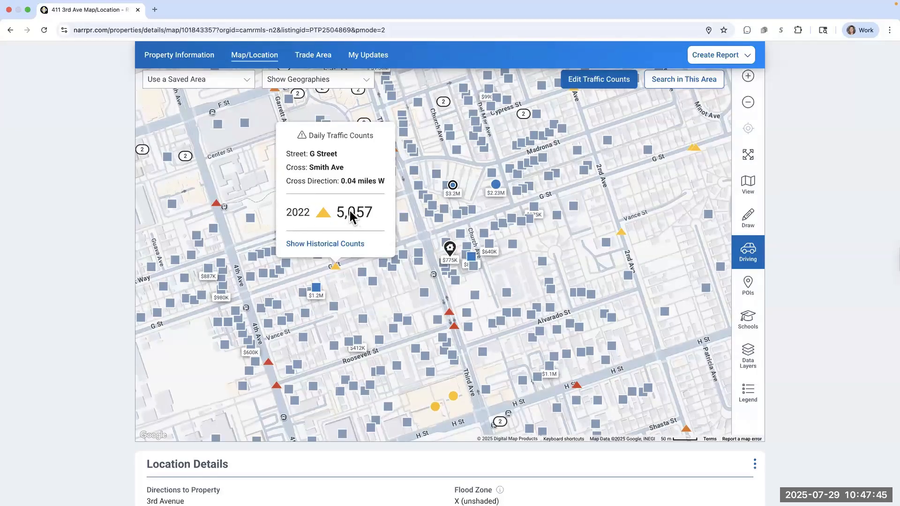
pyautogui.click(346, 244)
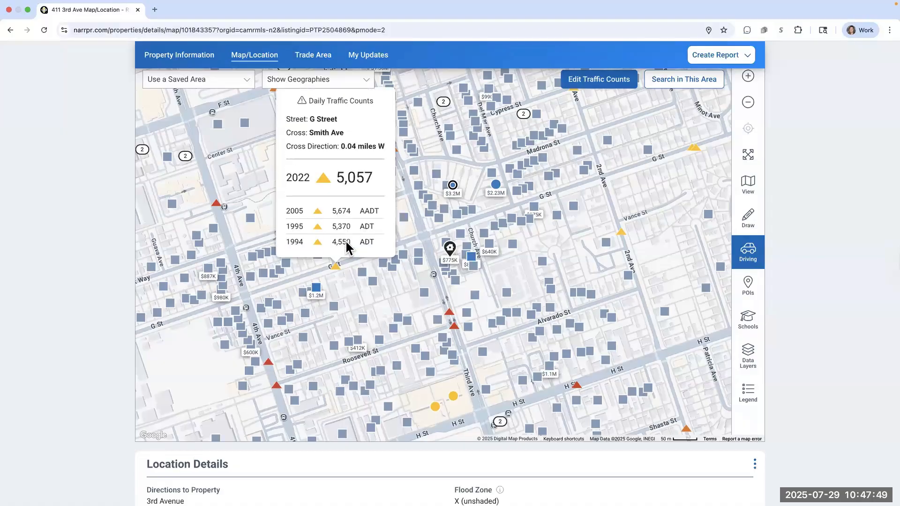
pyautogui.click(448, 314)
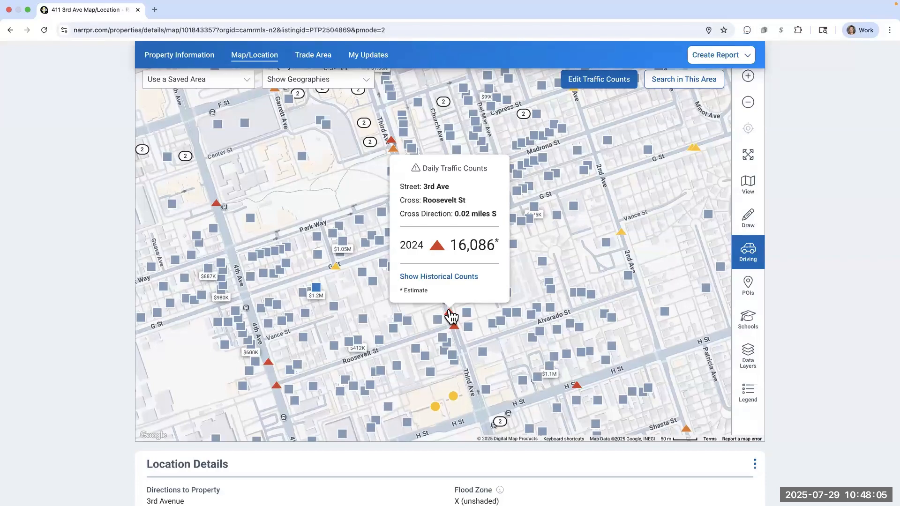
pyautogui.click(336, 267)
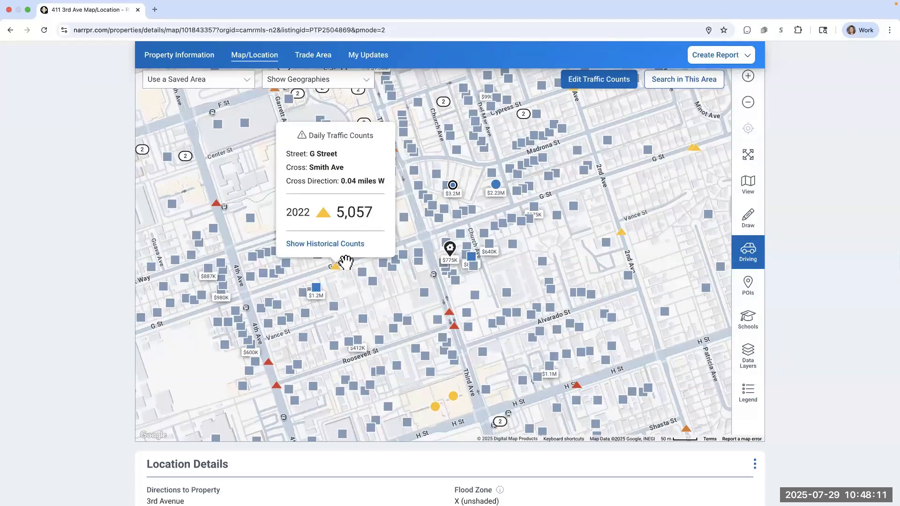
# On Property Information, add a custom fact '3rd St Traffic ADD' with value 6000 and save.
pyautogui.click(184, 61)
pyautogui.scroll(-8, 305, 262)
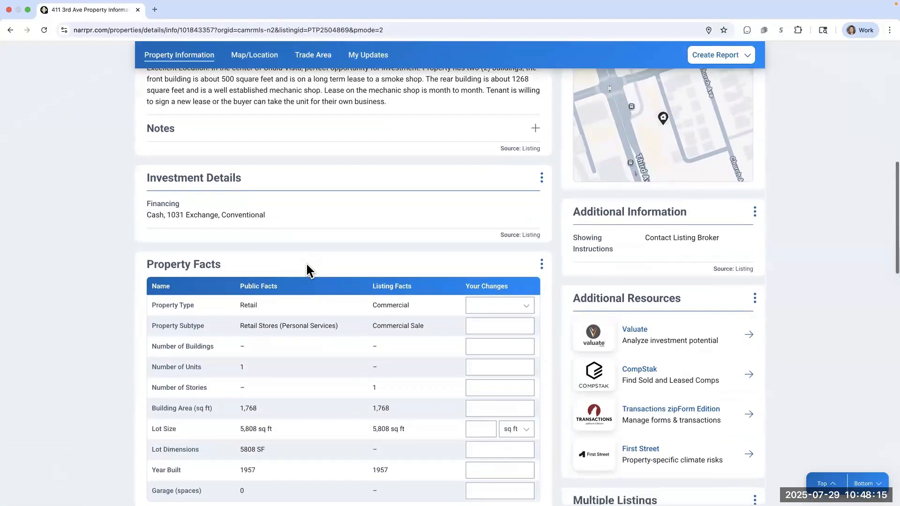
pyautogui.scroll(-4, 307, 271)
pyautogui.click(195, 349)
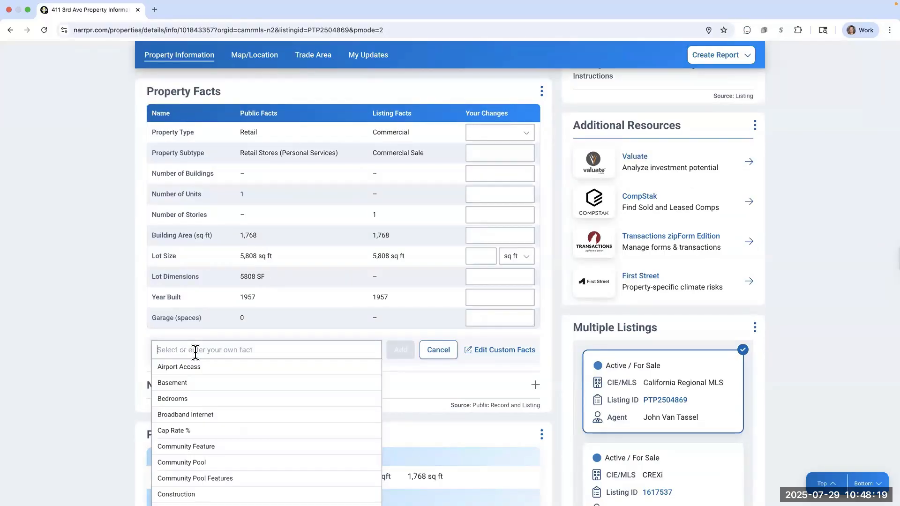
pyautogui.write('3rd St Traff')
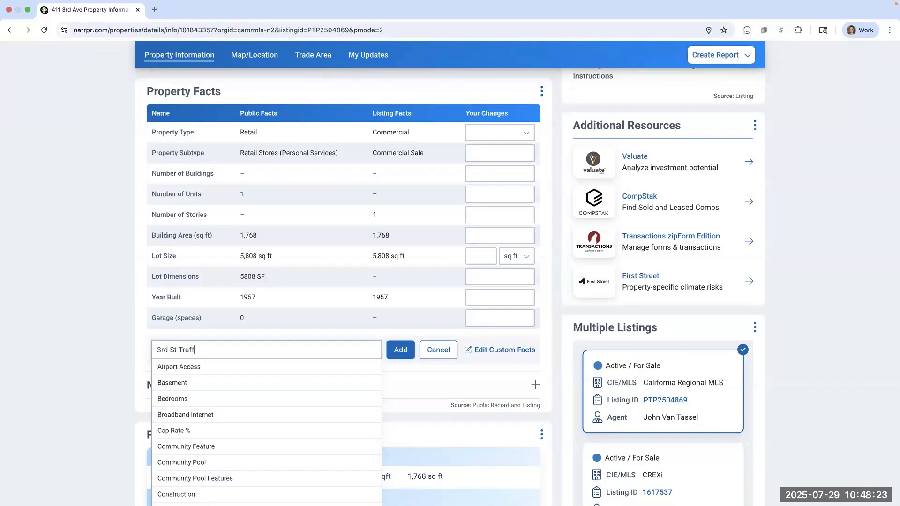
pyautogui.write('ic ADD')
pyautogui.click(399, 350)
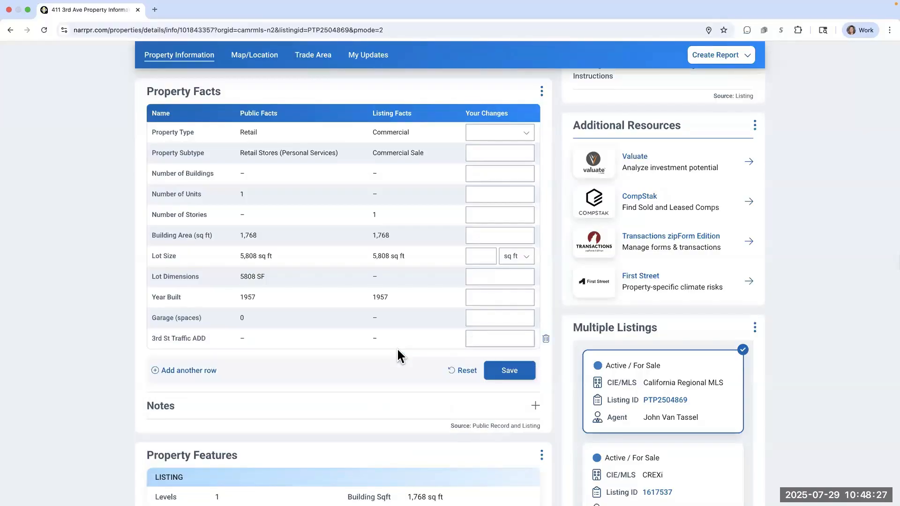
pyautogui.write('6000')
pyautogui.click(496, 373)
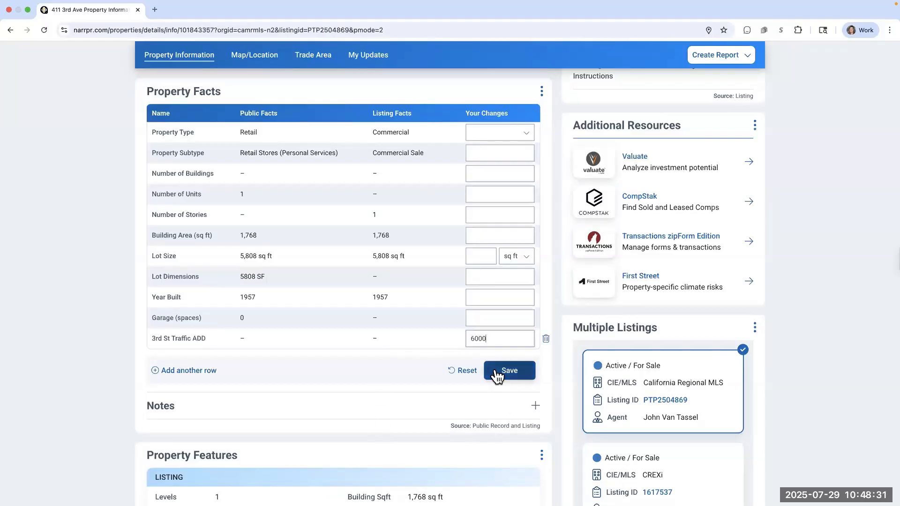
pyautogui.scroll(4, 403, 298)
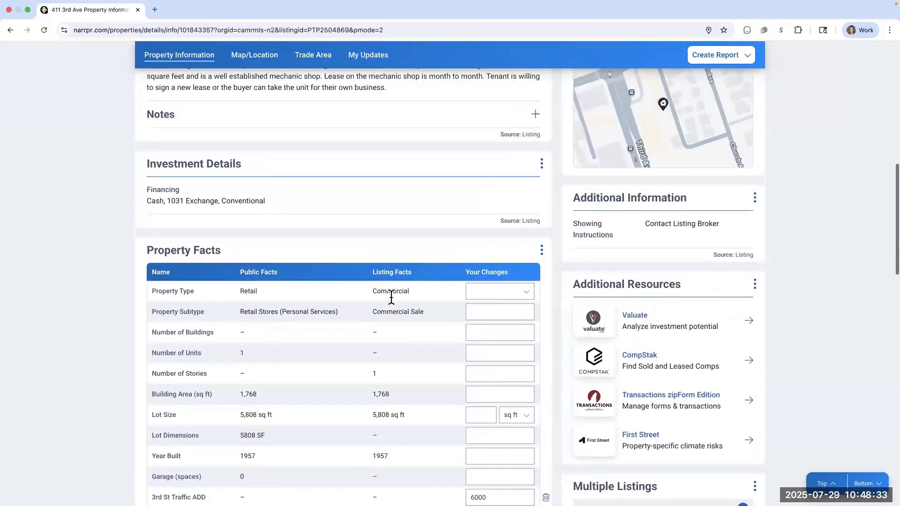
pyautogui.scroll(3, 391, 298)
# Show Traffic Counts for all volume ranges on the map, then return to Property Information.
pyautogui.click(618, 187)
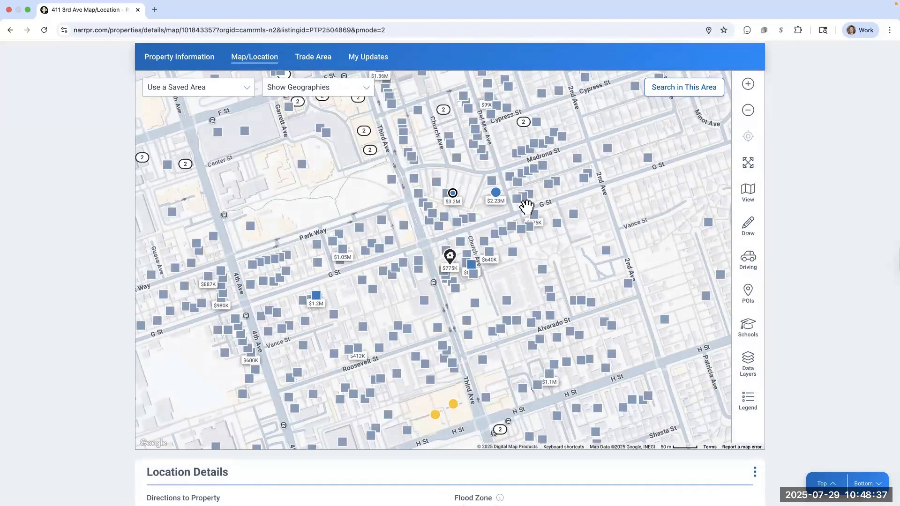
pyautogui.click(748, 262)
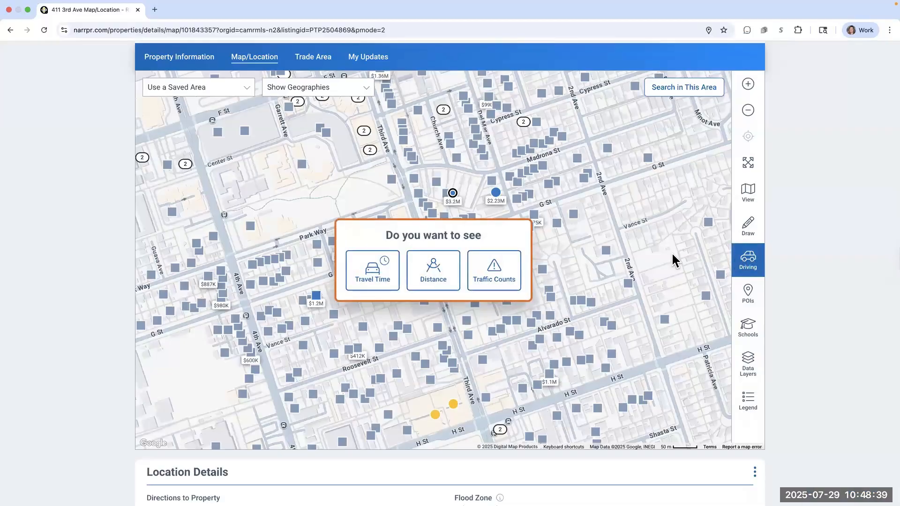
pyautogui.click(482, 279)
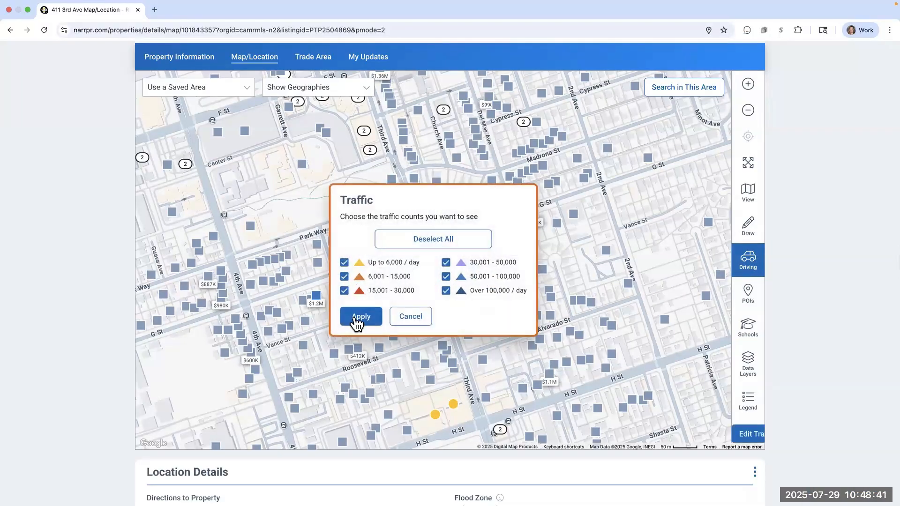
pyautogui.click(358, 314)
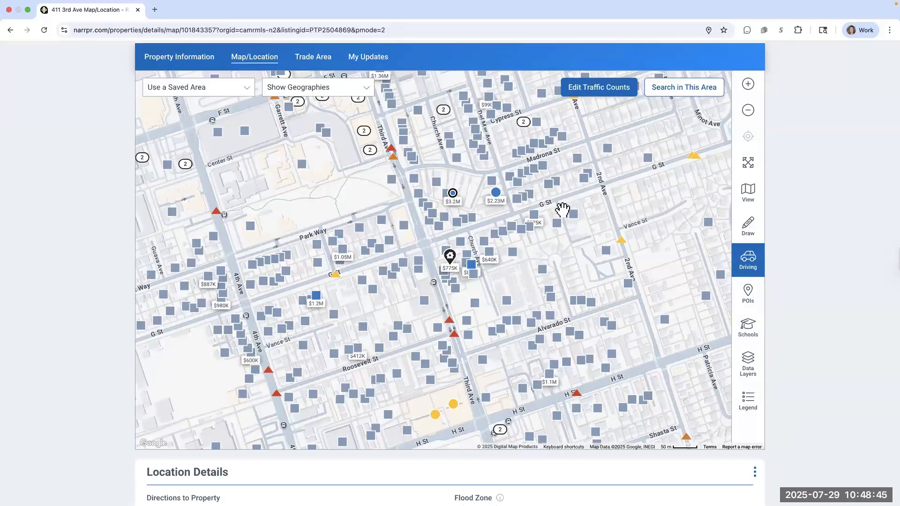
pyautogui.click(164, 58)
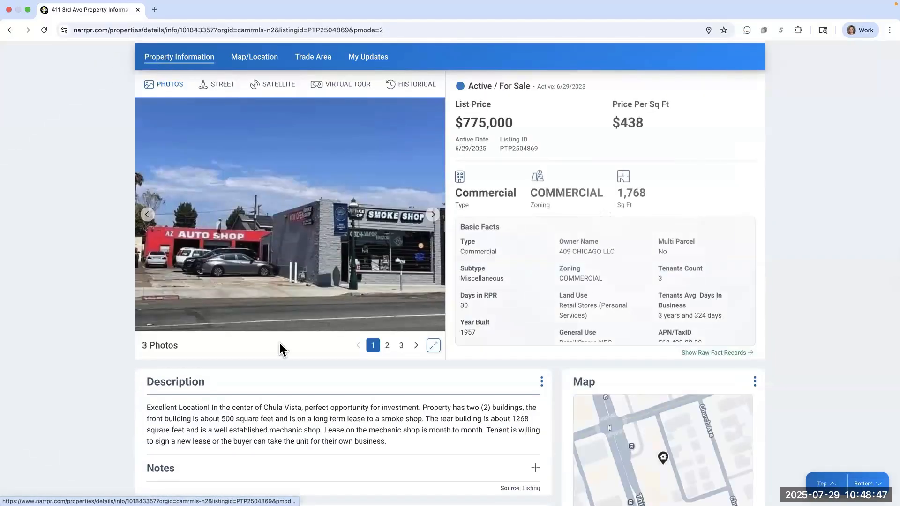
# Change the 3rd St Traffic ADD fact value to 16000.
pyautogui.scroll(-2, 281, 347)
pyautogui.scroll(-5, 284, 352)
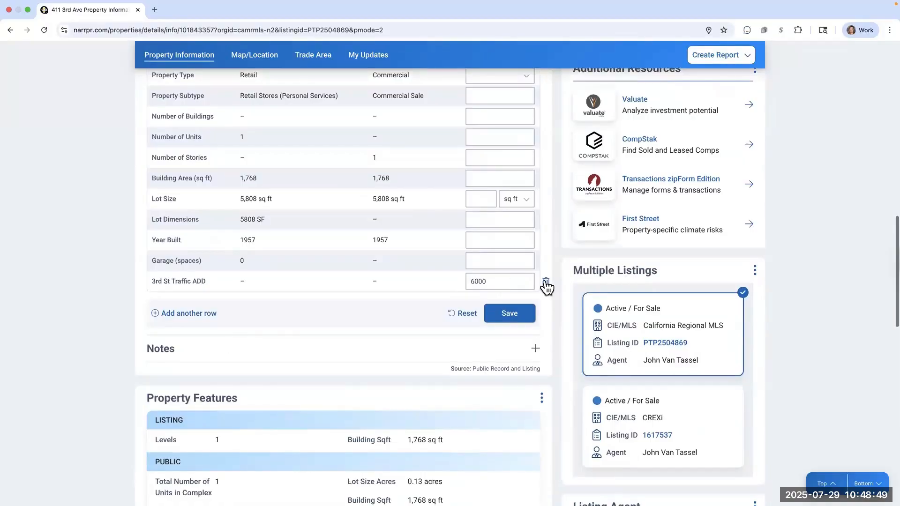
pyautogui.click(466, 281)
pyautogui.write('1')
# Add a custom fact 'G Street ADD' of 6000 and save the property facts.
pyautogui.click(212, 321)
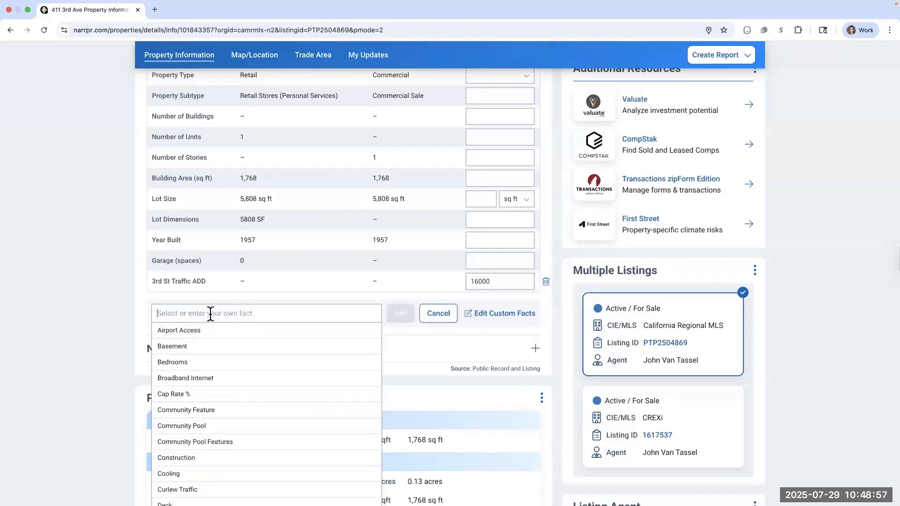
pyautogui.write('G Stree')
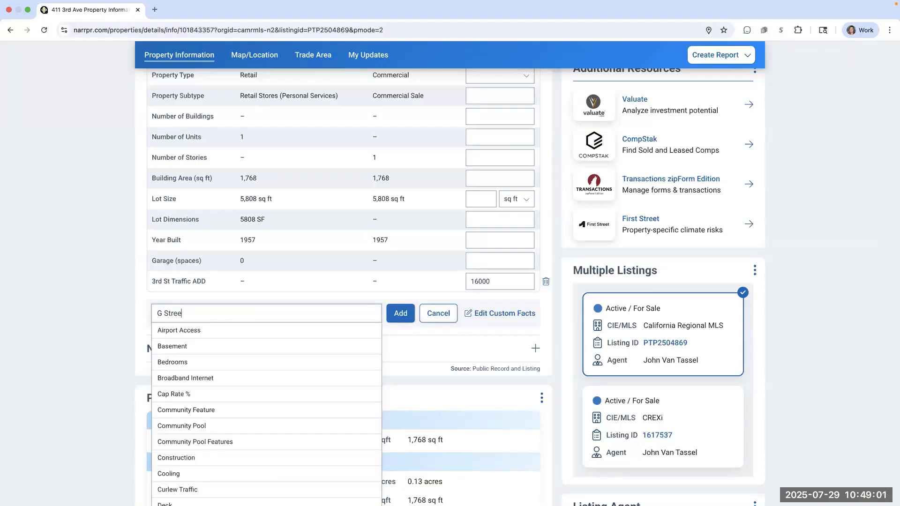
pyautogui.write('t ADD')
pyautogui.click(404, 316)
pyautogui.write('6')
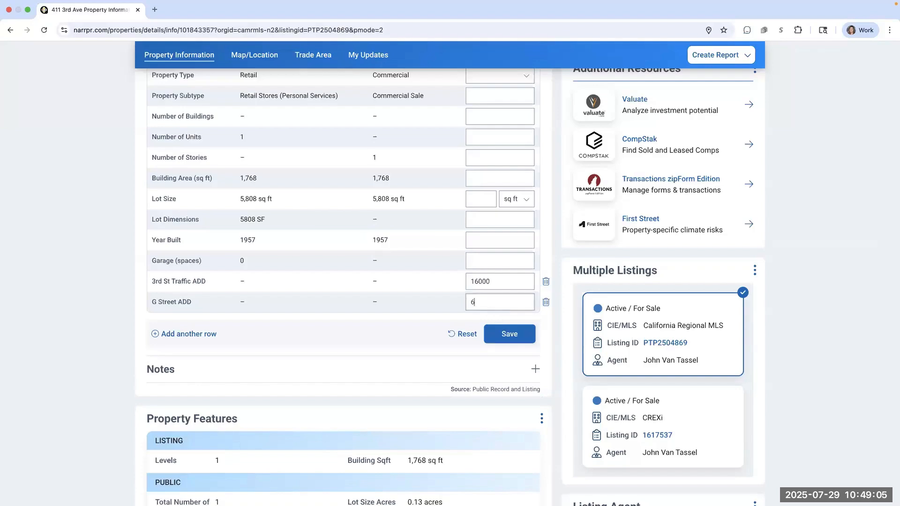
pyautogui.write('000')
pyautogui.click(504, 341)
# Open the property map and apply the Median Disposable Income data layer.
pyautogui.click(253, 57)
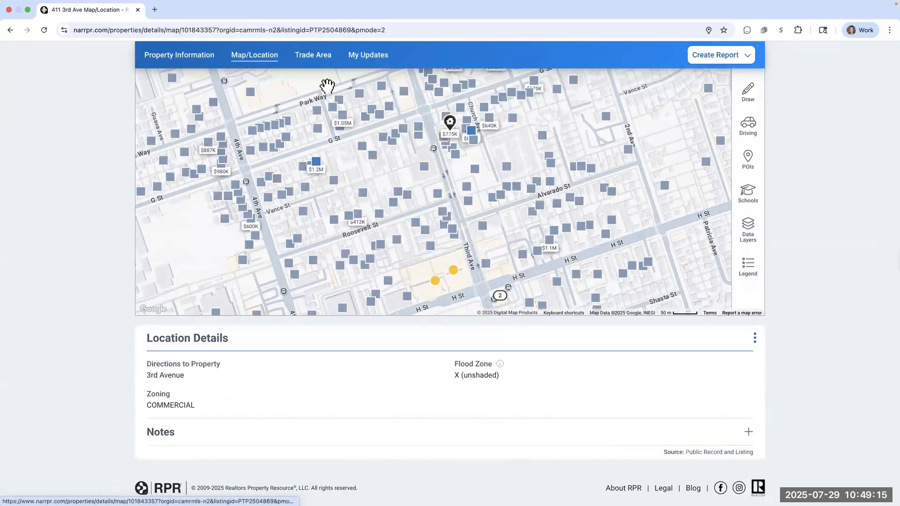
pyautogui.scroll(3, 669, 218)
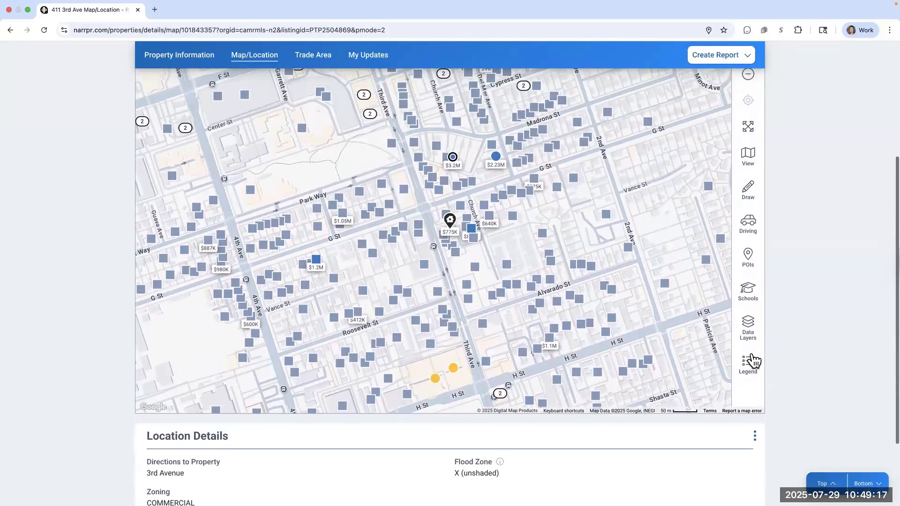
pyautogui.click(748, 329)
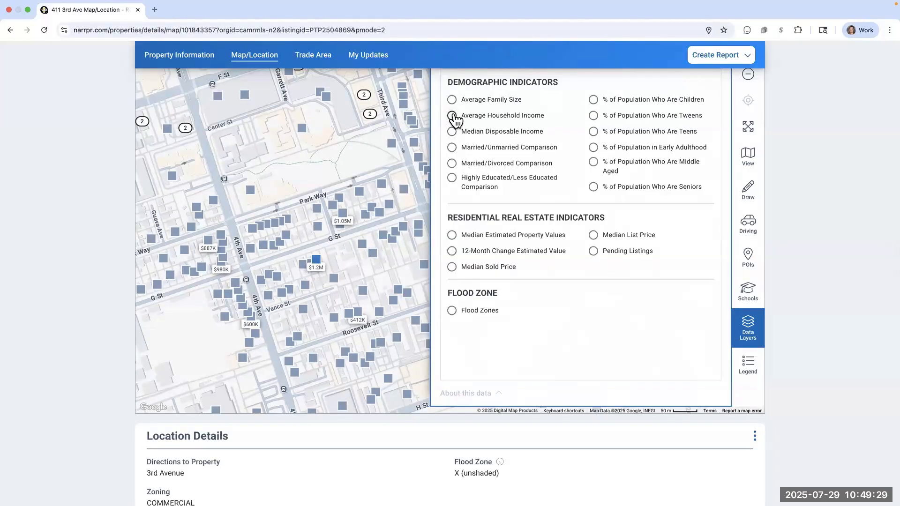
pyautogui.click(451, 117)
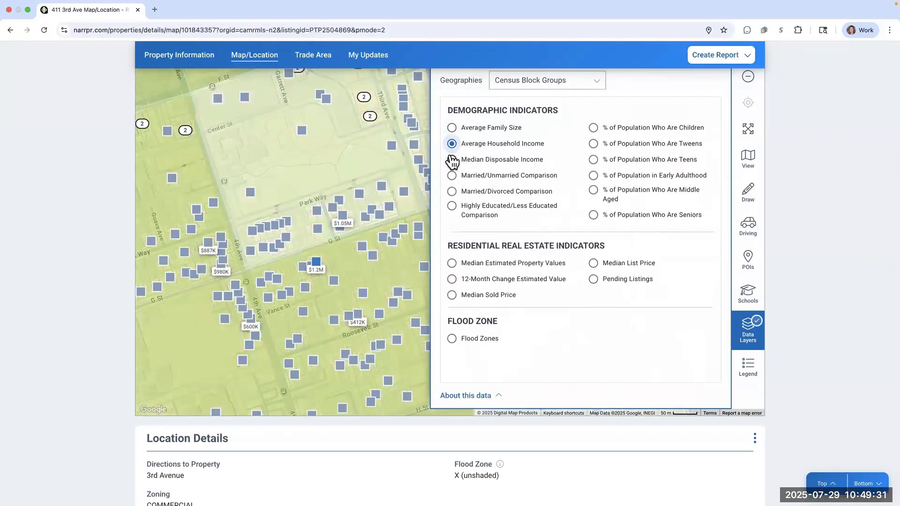
pyautogui.click(453, 161)
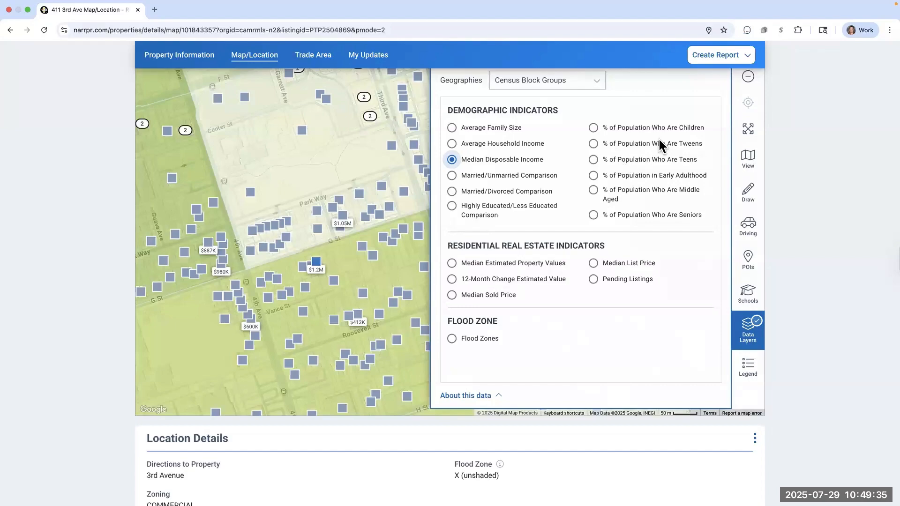
pyautogui.scroll(1, 661, 122)
pyautogui.click(544, 94)
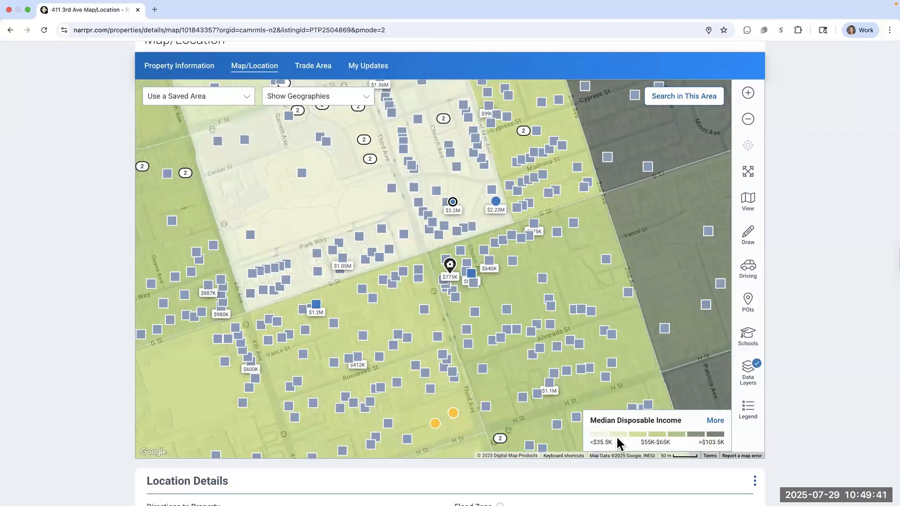
# Switch the data layer to Flood Zones, then clear all layer shading.
pyautogui.click(745, 378)
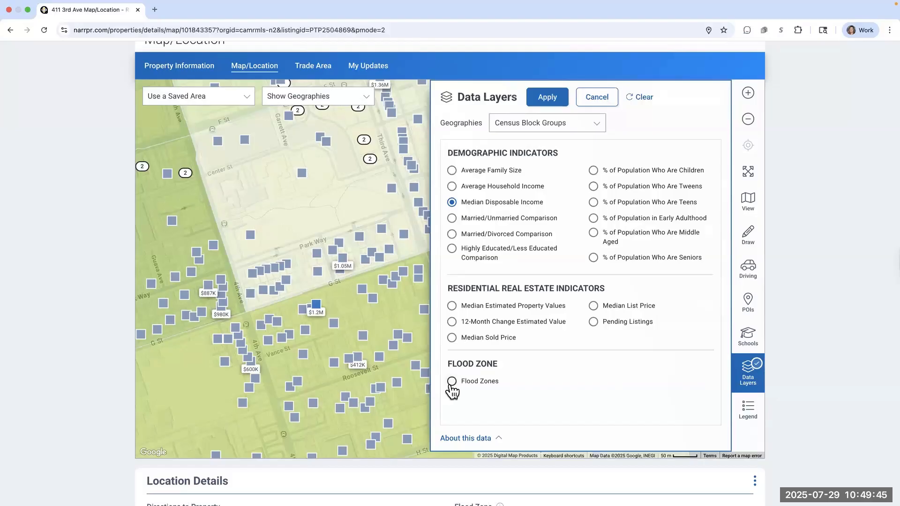
pyautogui.click(451, 382)
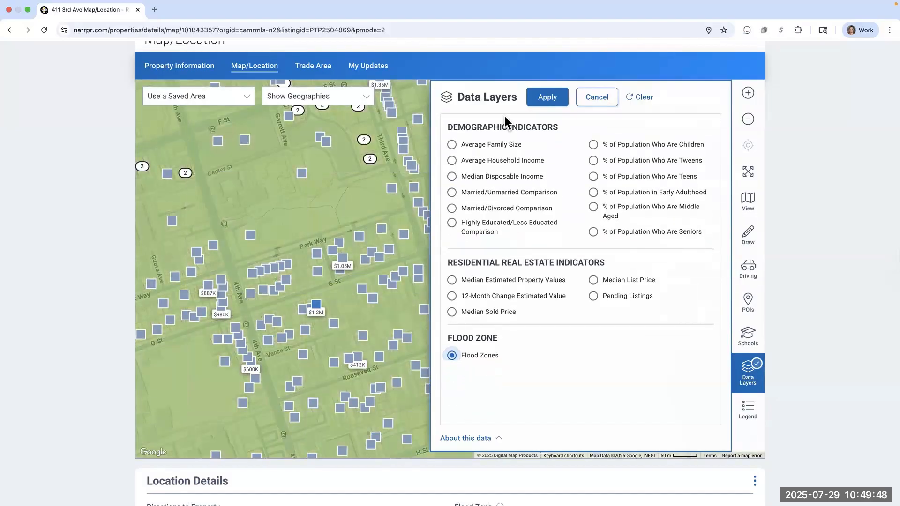
pyautogui.click(547, 98)
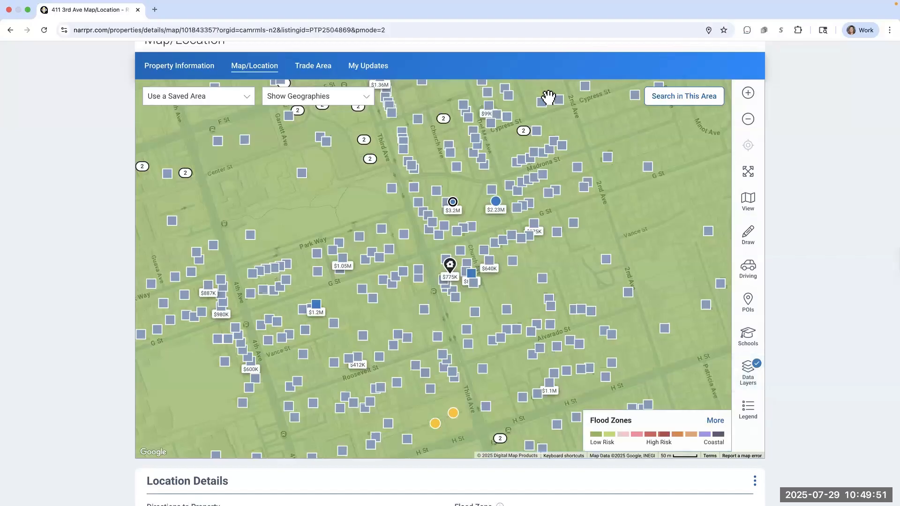
pyautogui.click(755, 389)
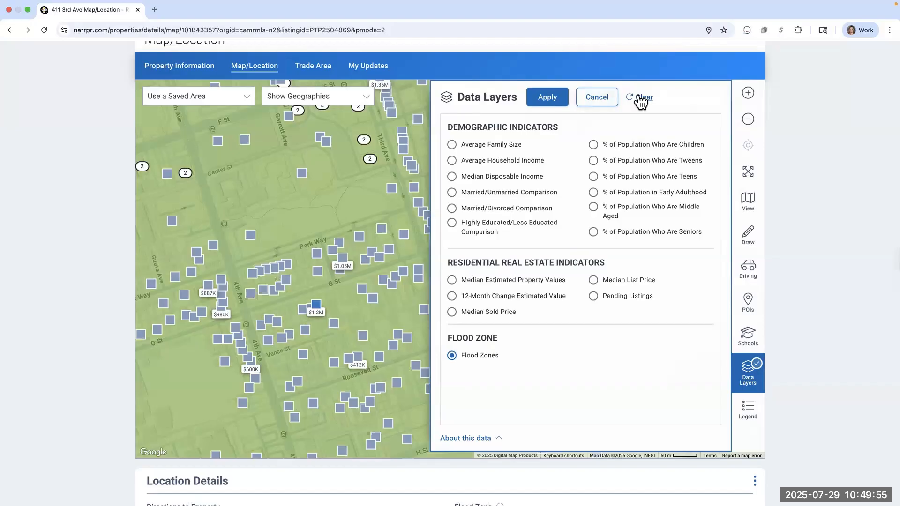
pyautogui.click(639, 97)
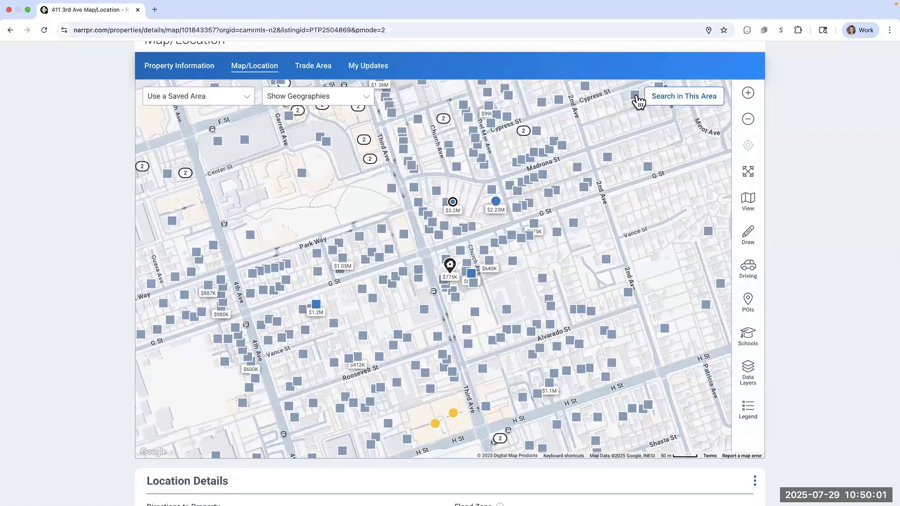
# From Property Information, start a new report with the Property (Single) template.
pyautogui.click(169, 68)
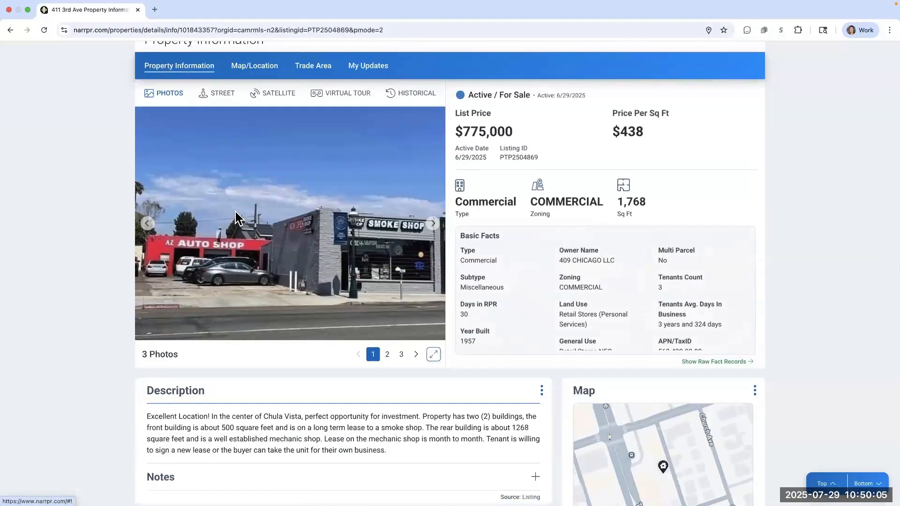
pyautogui.scroll(2, 506, 218)
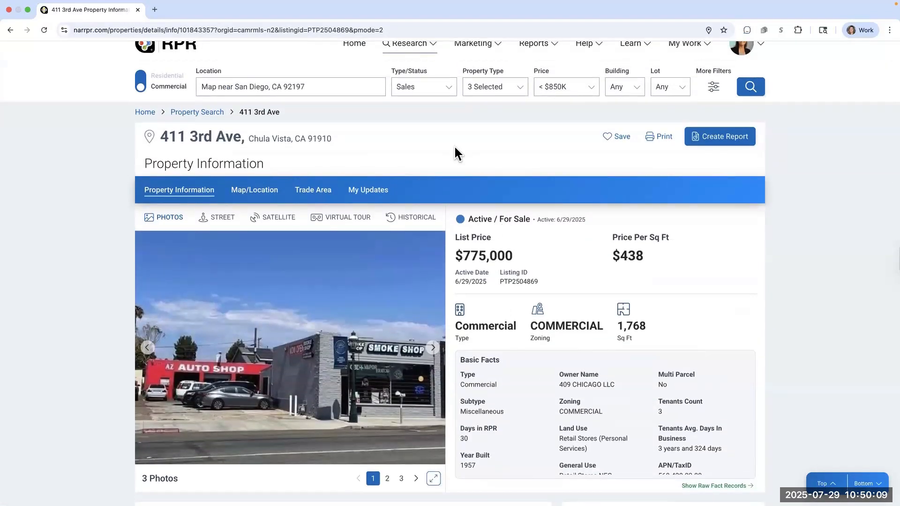
pyautogui.click(721, 140)
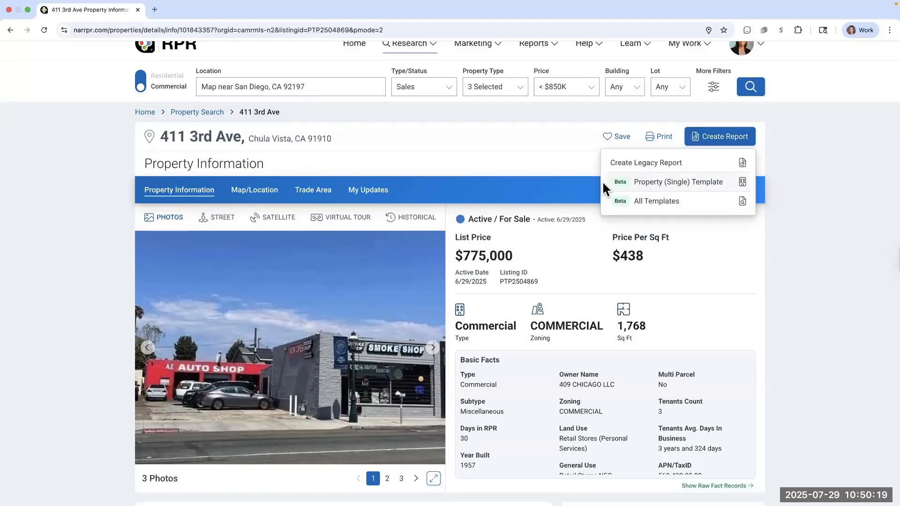
pyautogui.click(682, 186)
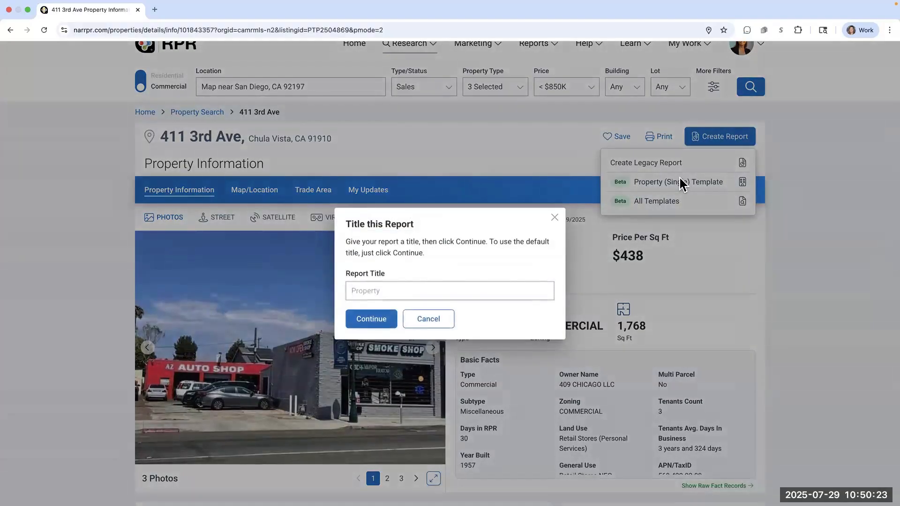
# Title the report 'Commercial Match' and continue into the Report Editor.
pyautogui.click(368, 296)
pyautogui.write('Commercial Match')
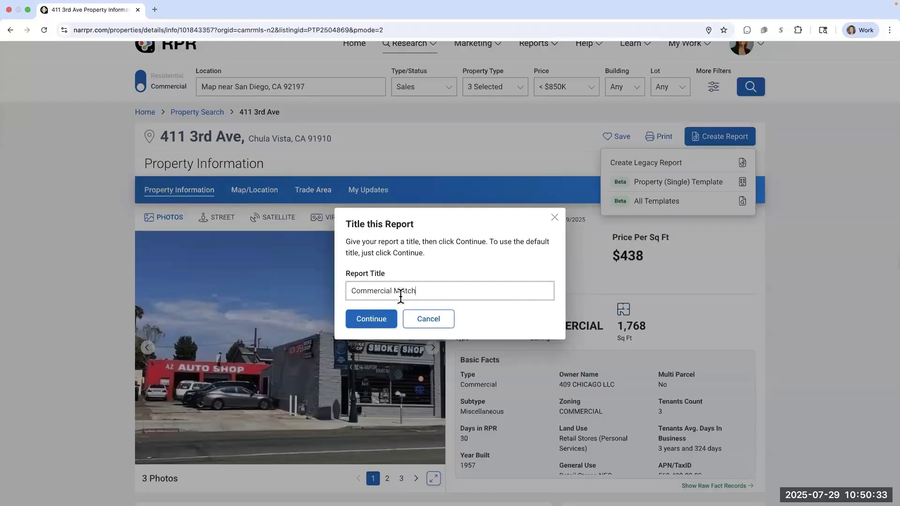
pyautogui.moveTo(403, 297); pyautogui.dragTo(401, 292)
pyautogui.doubleClick(401, 292)
pyautogui.click(406, 292)
pyautogui.press('BackSpace')
pyautogui.write('a')
pyautogui.click(375, 318)
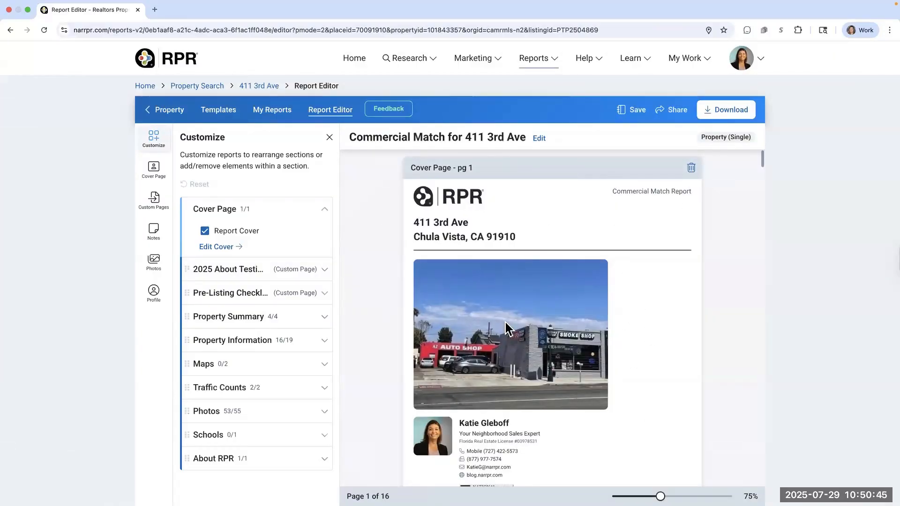
# Delete the Pre-Listing Checklist page from the 411 3rd Ave Commercial Match report, leaving 15 pages.
pyautogui.scroll(-7, 509, 328)
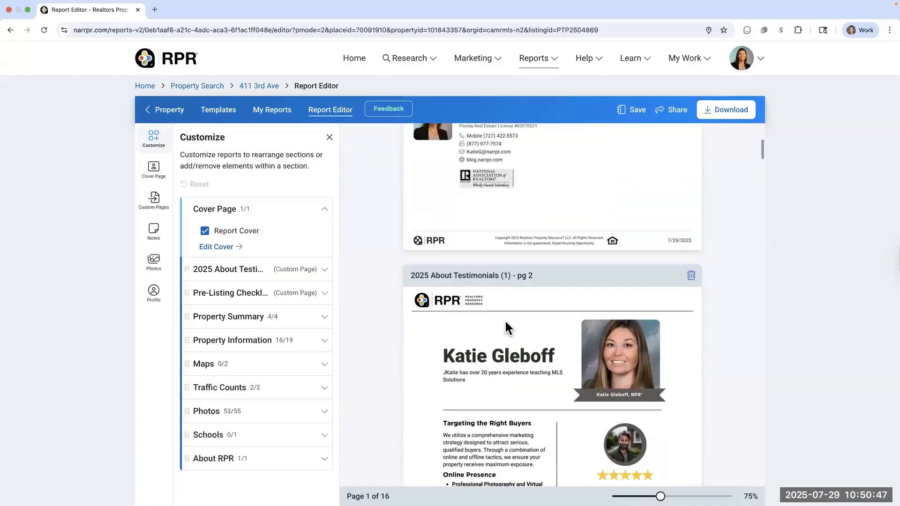
pyautogui.scroll(-5, 506, 326)
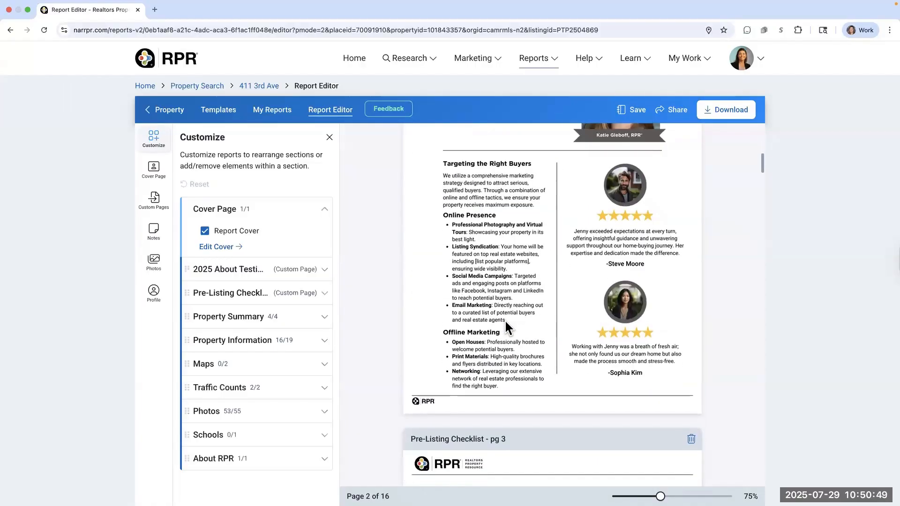
pyautogui.scroll(2, 505, 322)
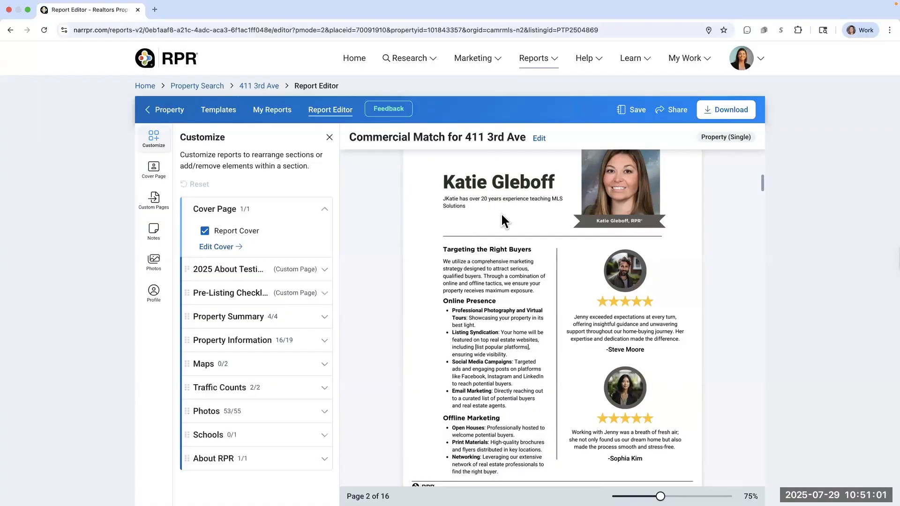
pyautogui.scroll(-5, 527, 383)
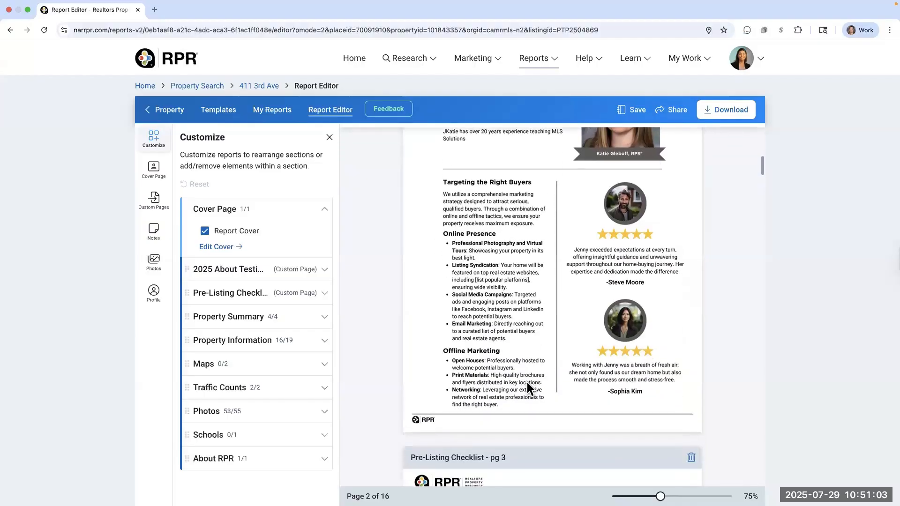
pyautogui.scroll(-6, 522, 384)
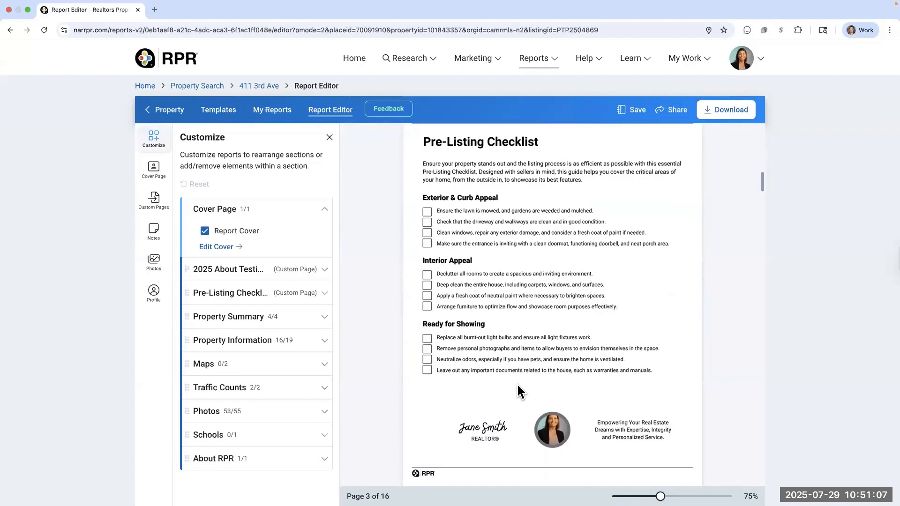
pyautogui.scroll(-2, 518, 385)
pyautogui.scroll(5, 518, 391)
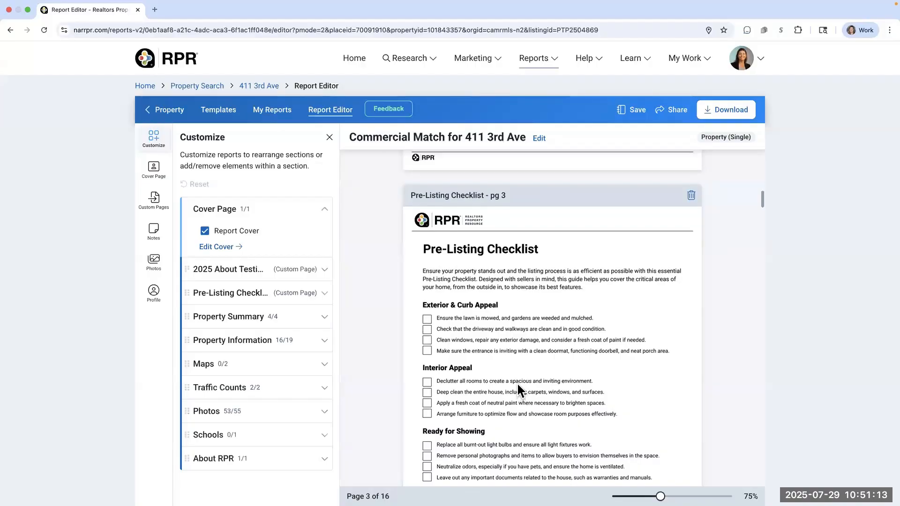
pyautogui.click(690, 195)
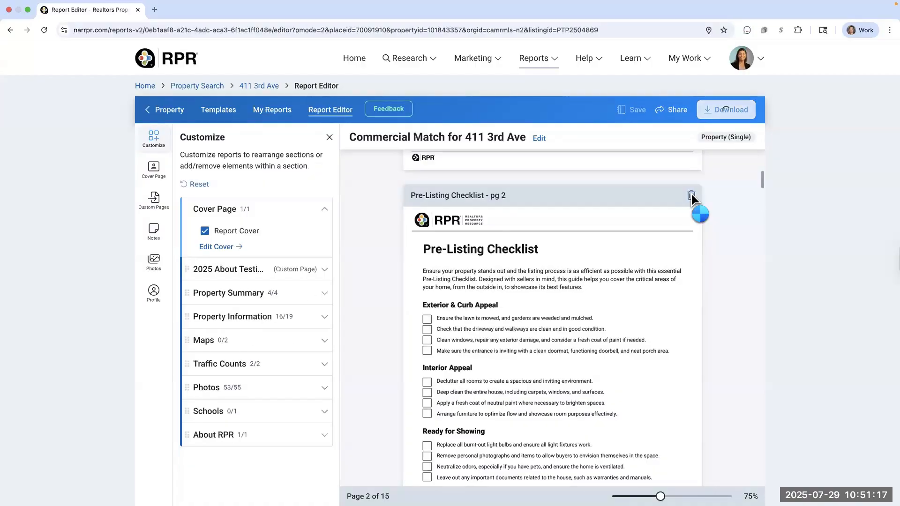
pyautogui.scroll(-10, 522, 328)
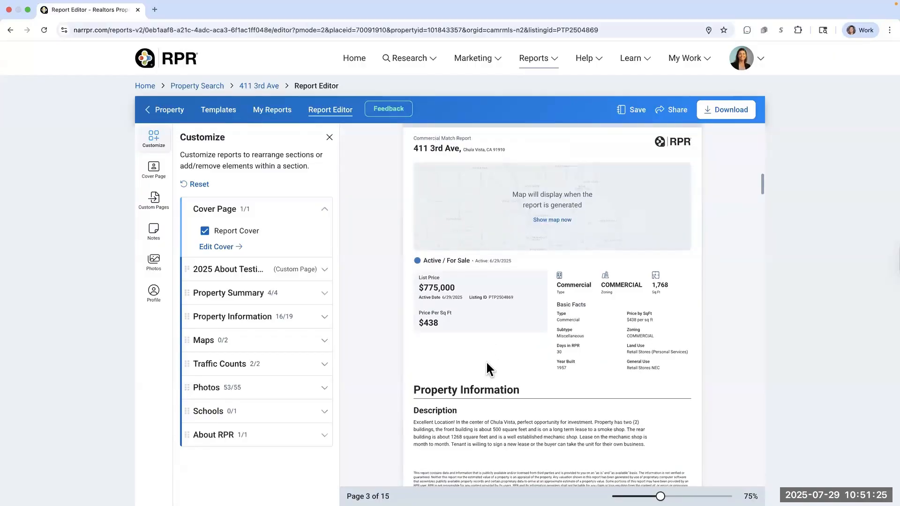
pyautogui.scroll(-8, 486, 364)
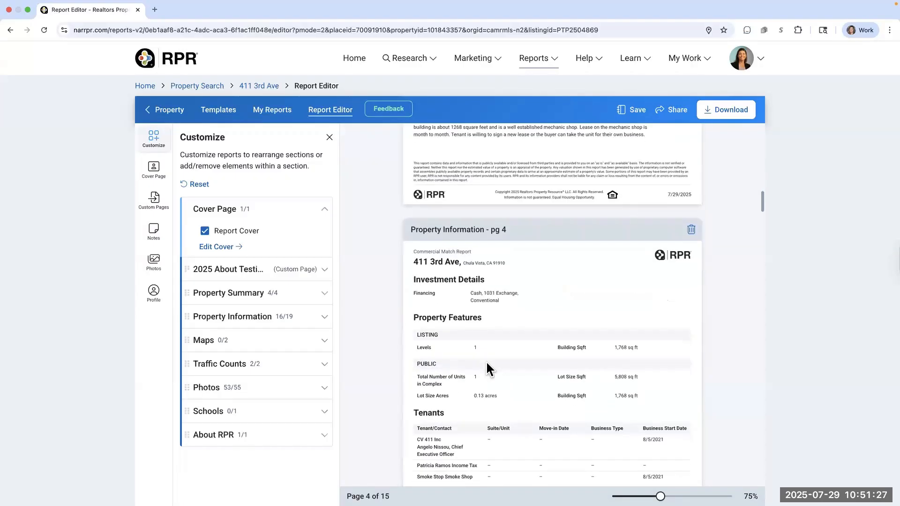
pyautogui.scroll(-2, 487, 364)
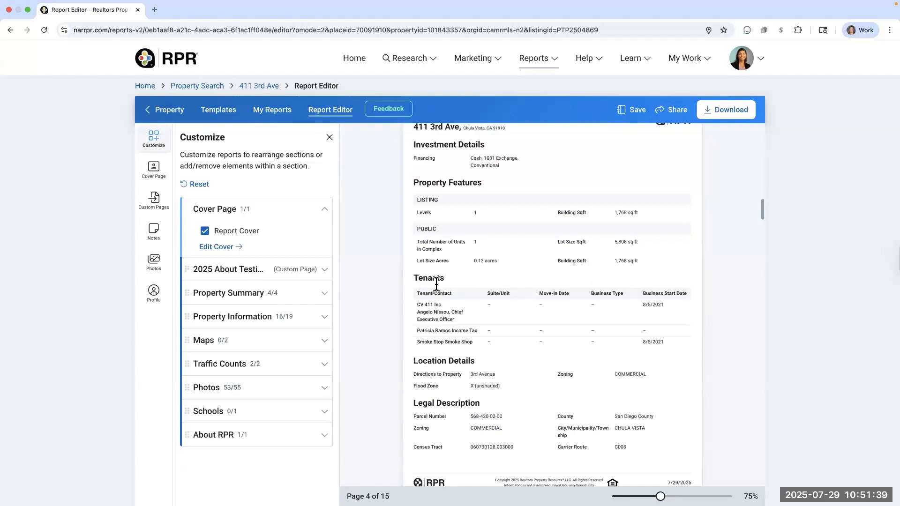
pyautogui.scroll(2, 435, 284)
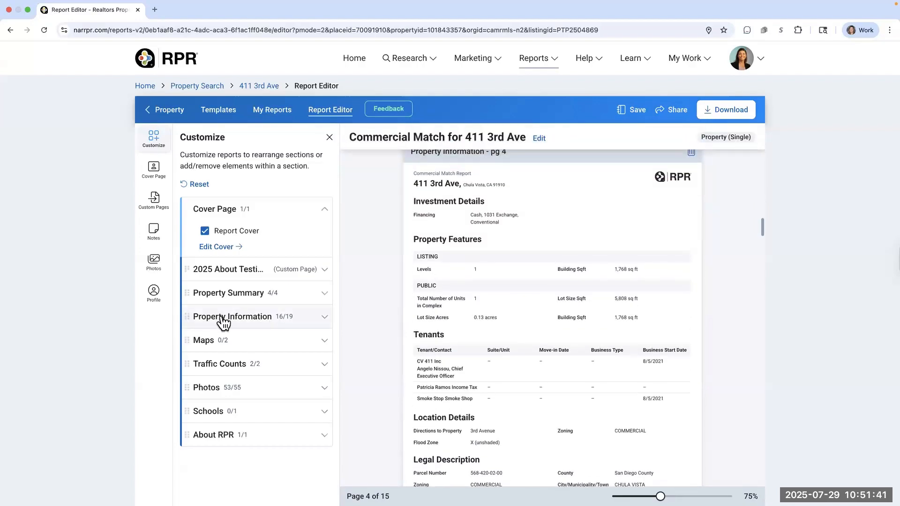
# Expand Property Information and leave the Tenants table out of the report.
pyautogui.click(257, 318)
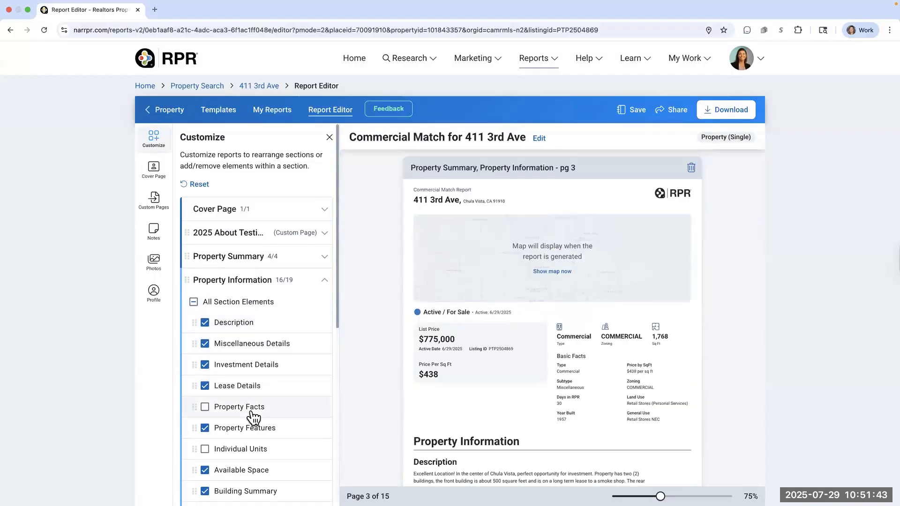
pyautogui.scroll(-4, 253, 417)
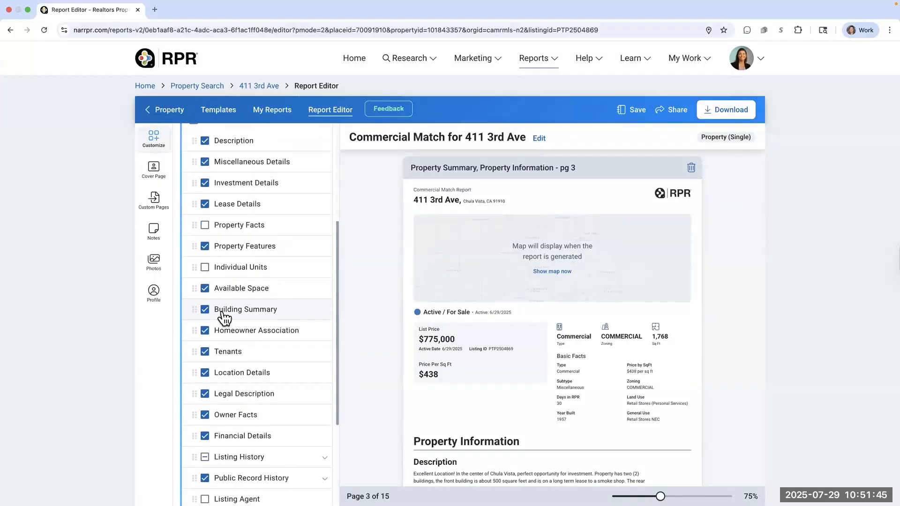
pyautogui.click(205, 353)
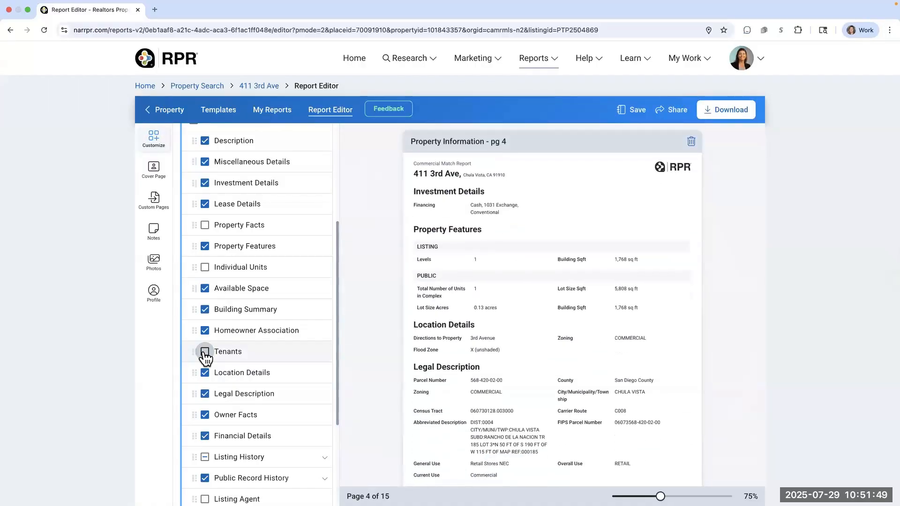
pyautogui.scroll(-1, 243, 382)
pyautogui.scroll(-1, 467, 398)
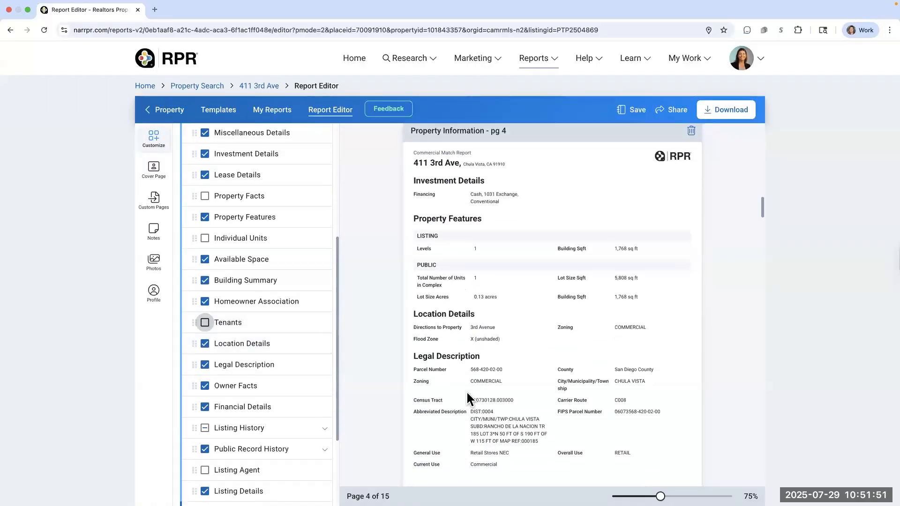
pyautogui.scroll(-3, 468, 399)
pyautogui.scroll(-4, 277, 389)
pyautogui.scroll(-1, 486, 378)
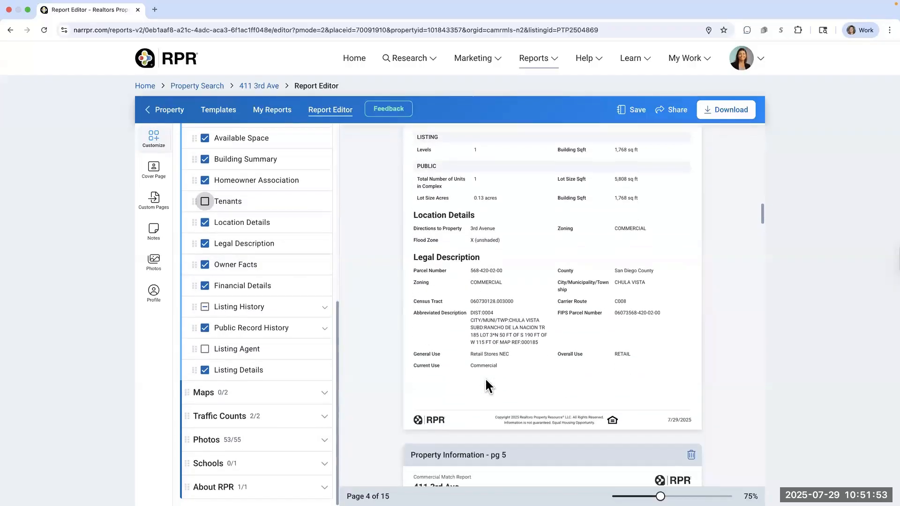
pyautogui.scroll(-10, 484, 378)
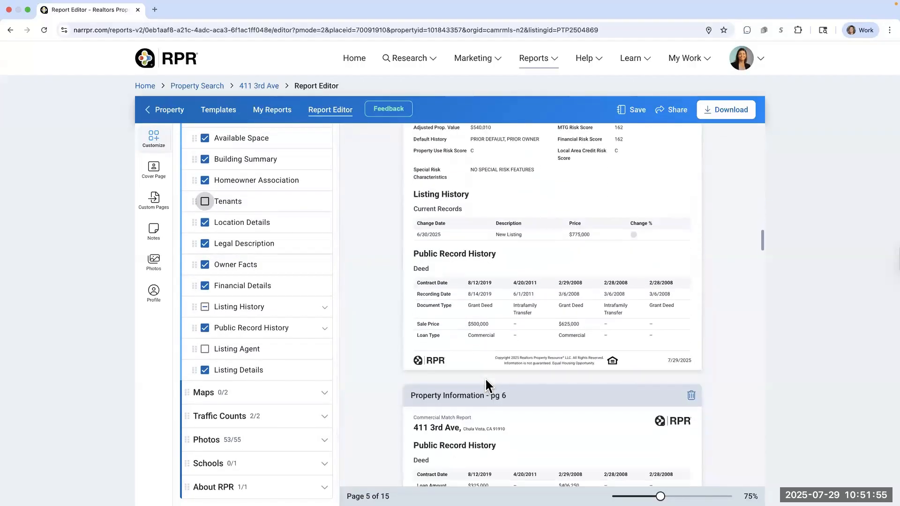
pyautogui.scroll(-2, 485, 378)
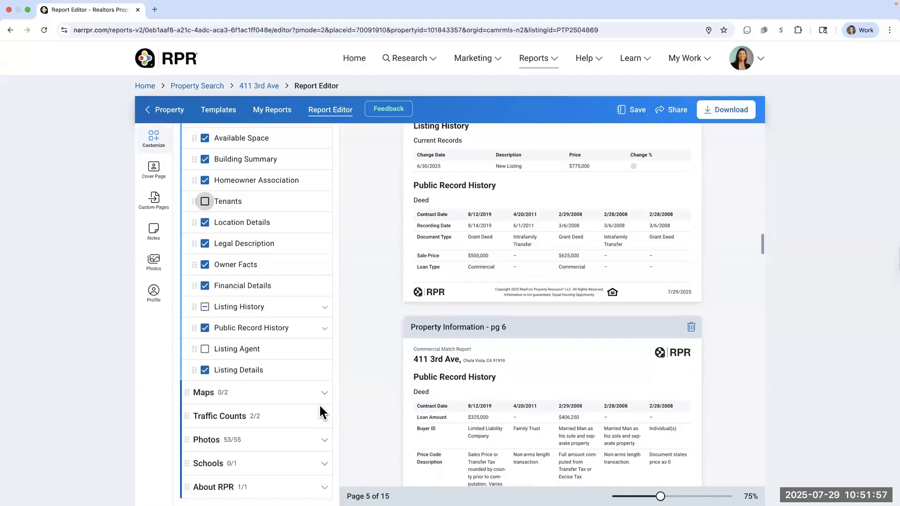
# Keep only Tax under Public Record History and drop Listing Details, leaving 10 pages.
pyautogui.click(205, 329)
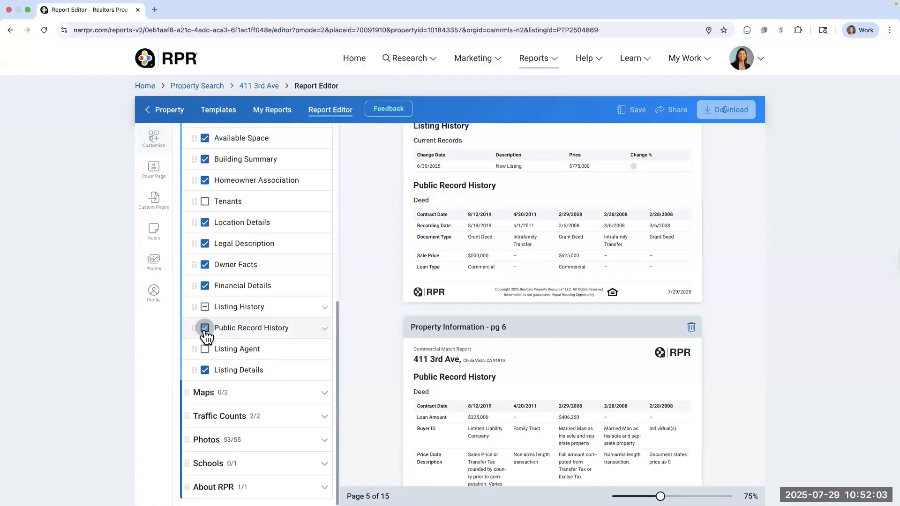
pyautogui.click(233, 336)
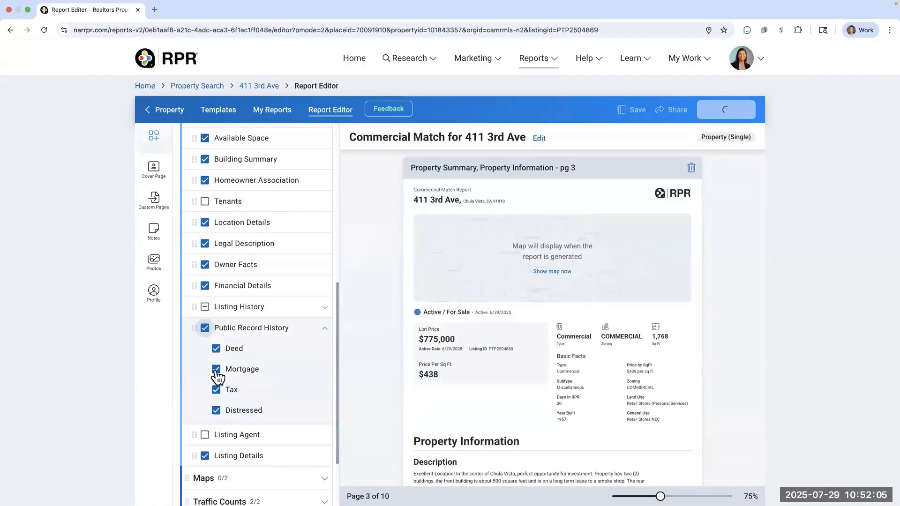
pyautogui.click(219, 409)
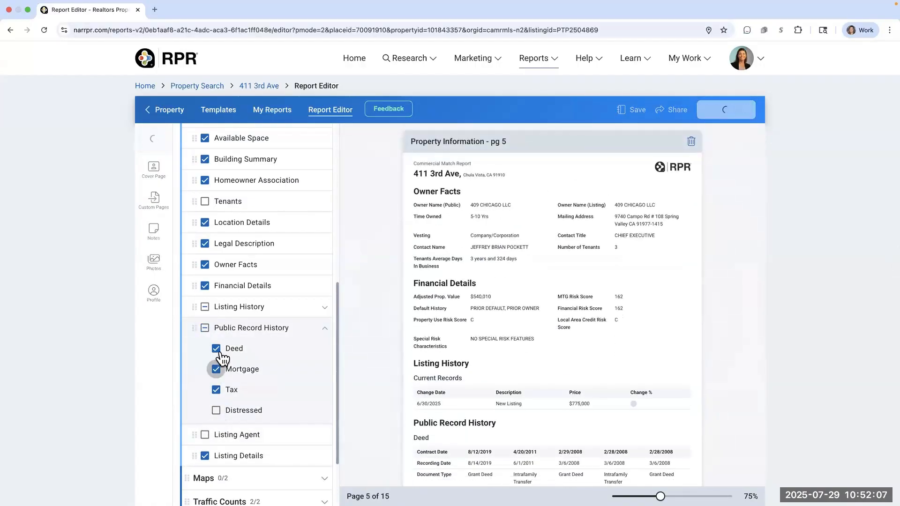
pyautogui.click(220, 369)
pyautogui.click(219, 351)
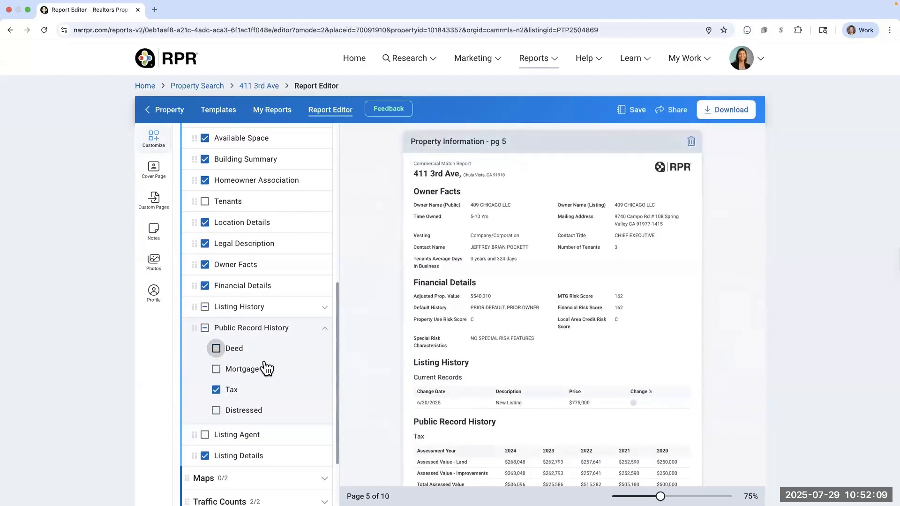
pyautogui.click(267, 328)
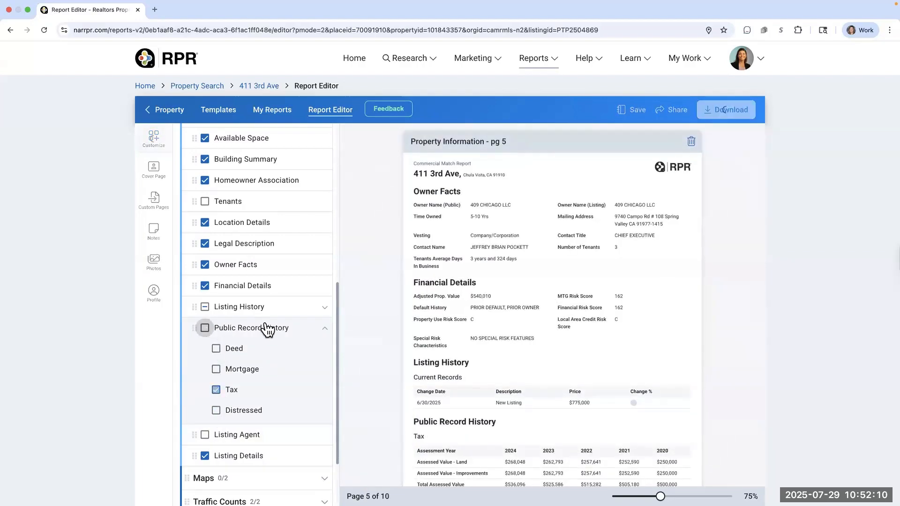
pyautogui.click(205, 456)
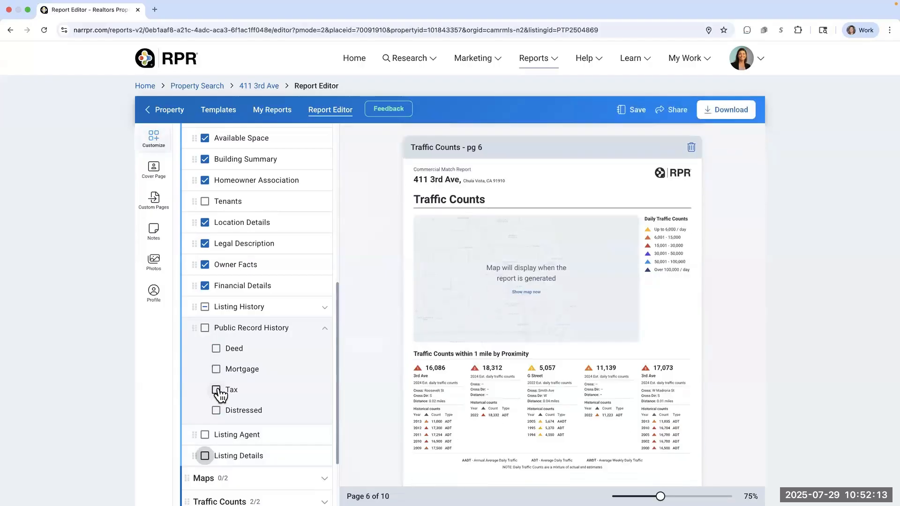
pyautogui.click(216, 391)
pyautogui.click(323, 330)
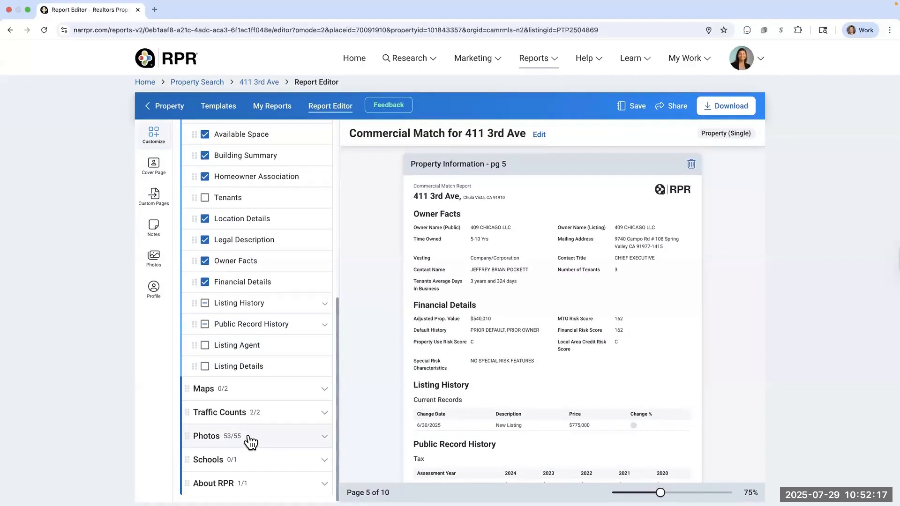
pyautogui.click(251, 438)
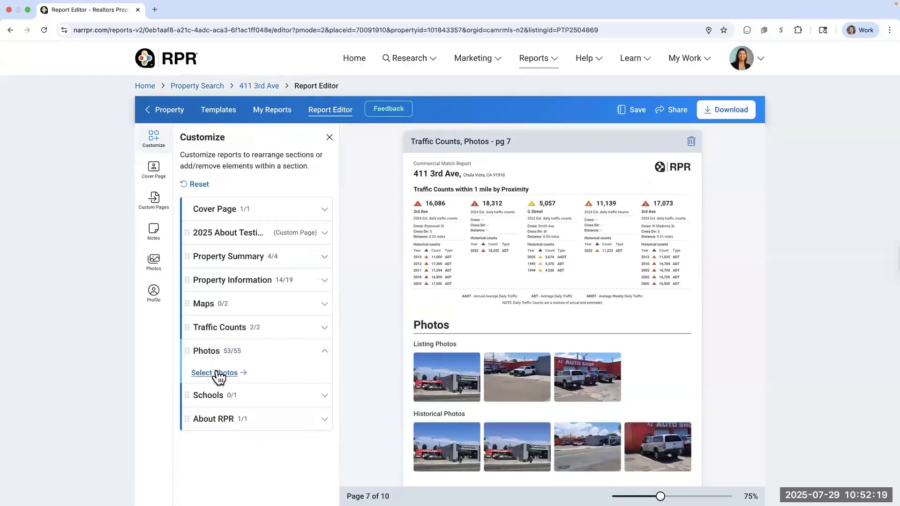
pyautogui.click(217, 373)
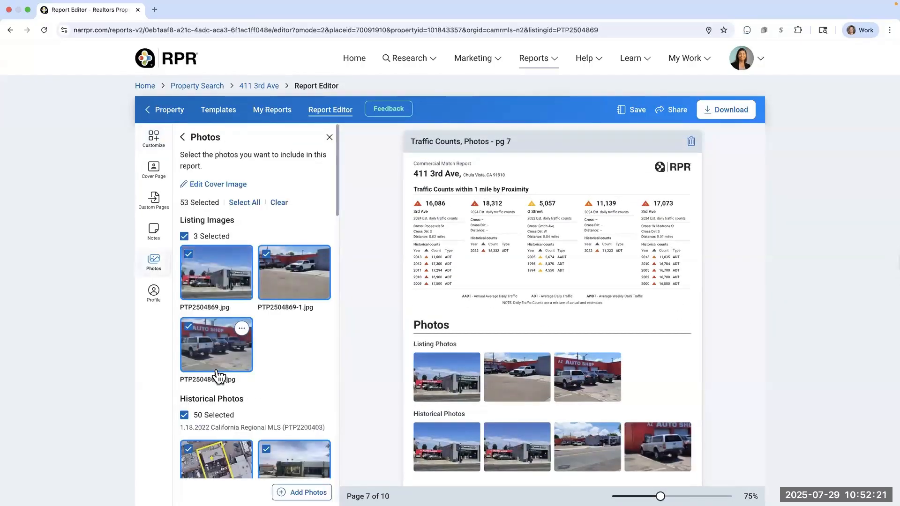
pyautogui.click(184, 415)
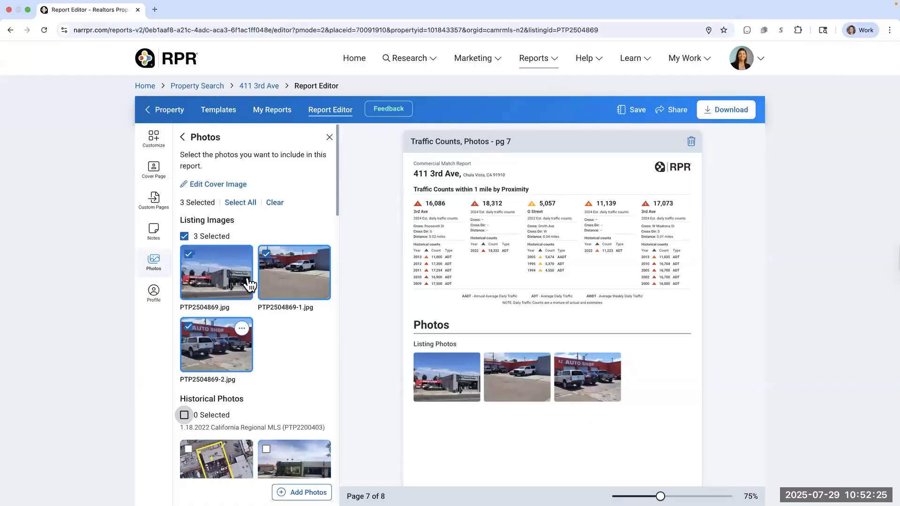
pyautogui.click(266, 255)
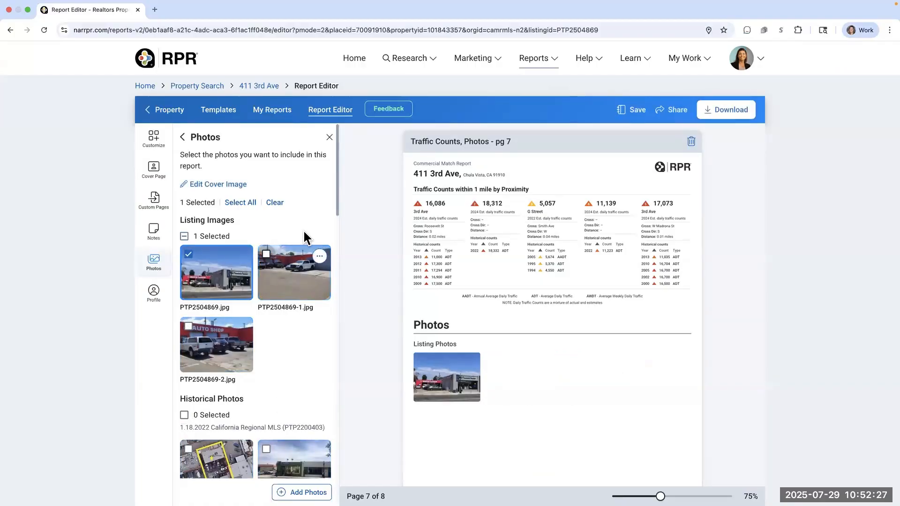
pyautogui.click(183, 137)
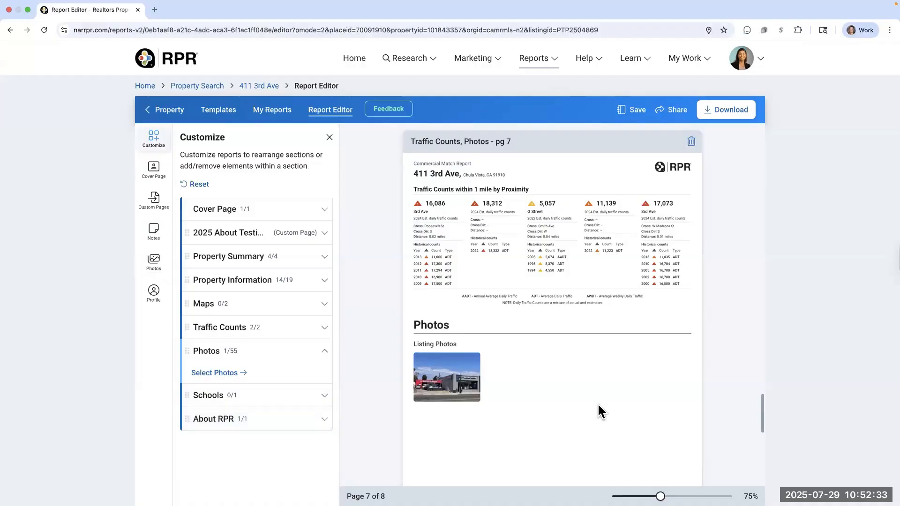
pyautogui.scroll(4, 598, 408)
pyautogui.scroll(10, 597, 405)
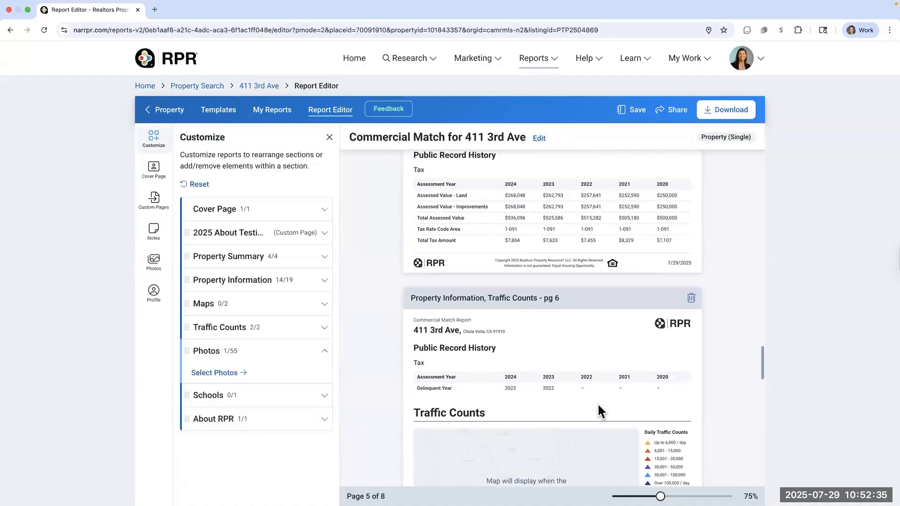
pyautogui.scroll(20, 598, 405)
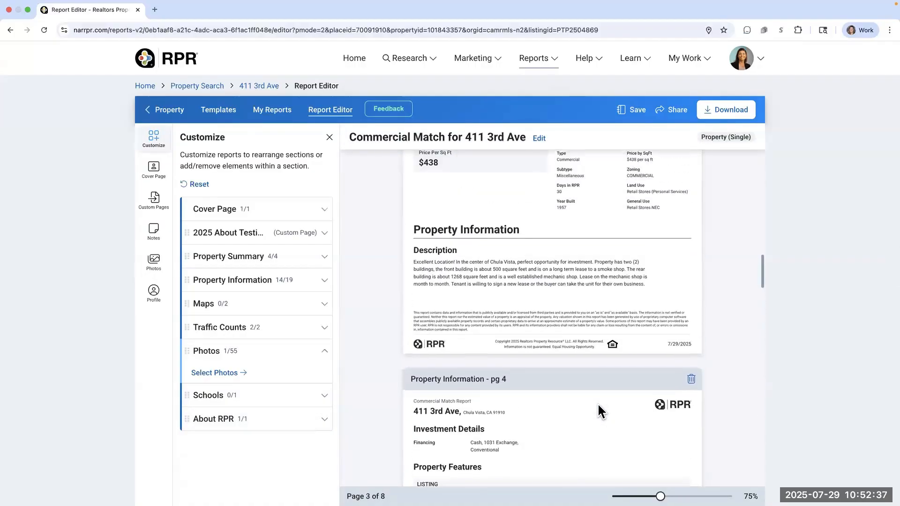
pyautogui.scroll(15, 597, 411)
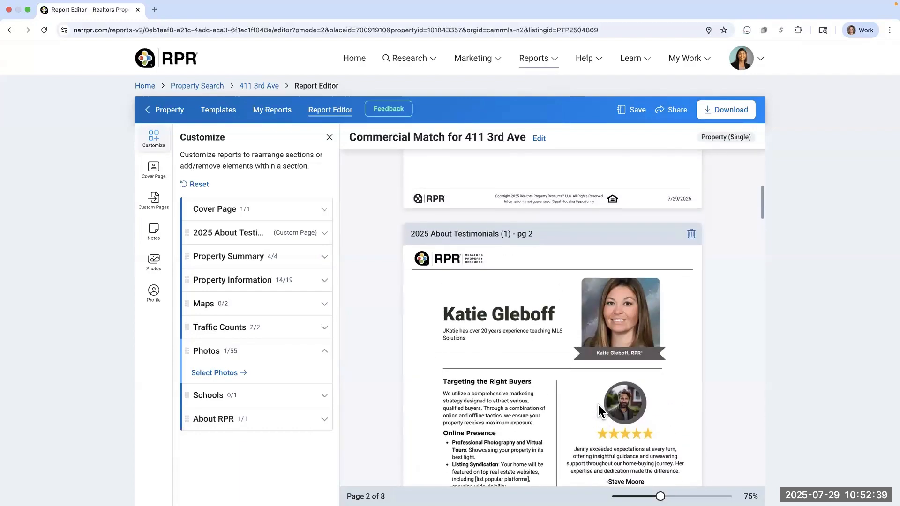
pyautogui.scroll(3, 599, 412)
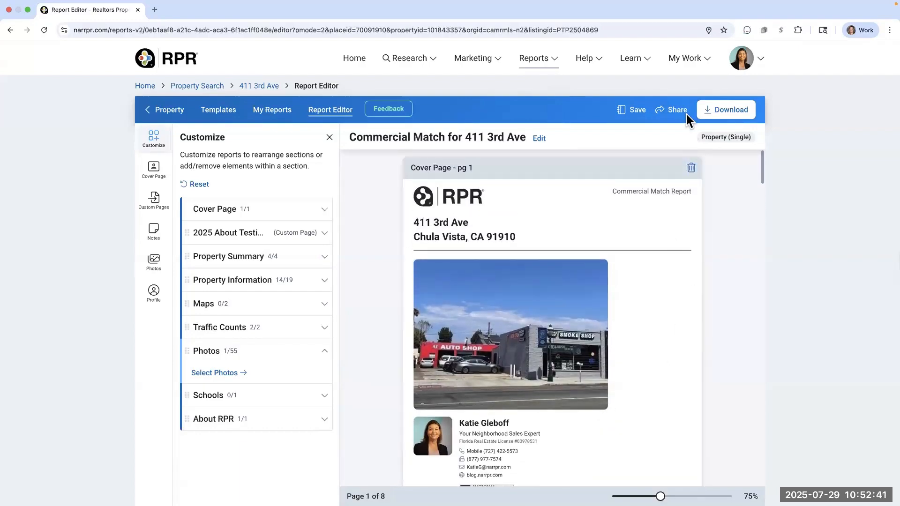
pyautogui.click(677, 113)
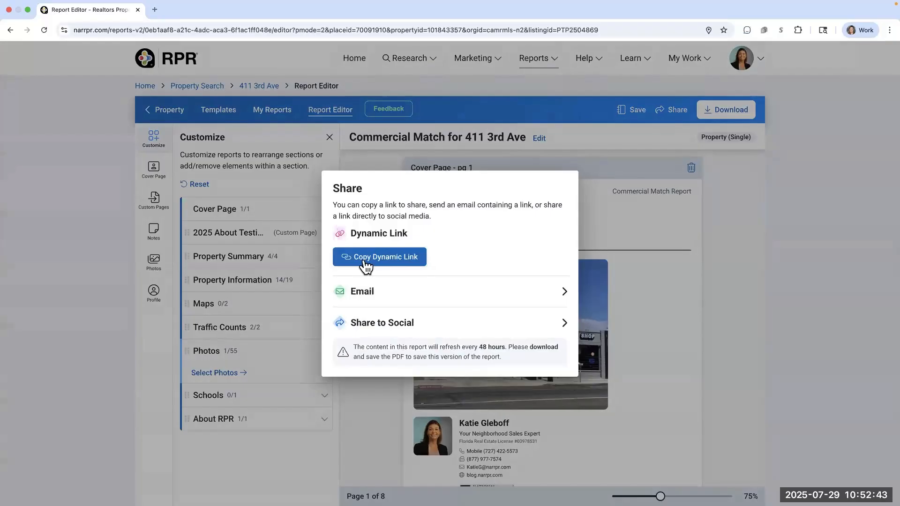
pyautogui.click(390, 262)
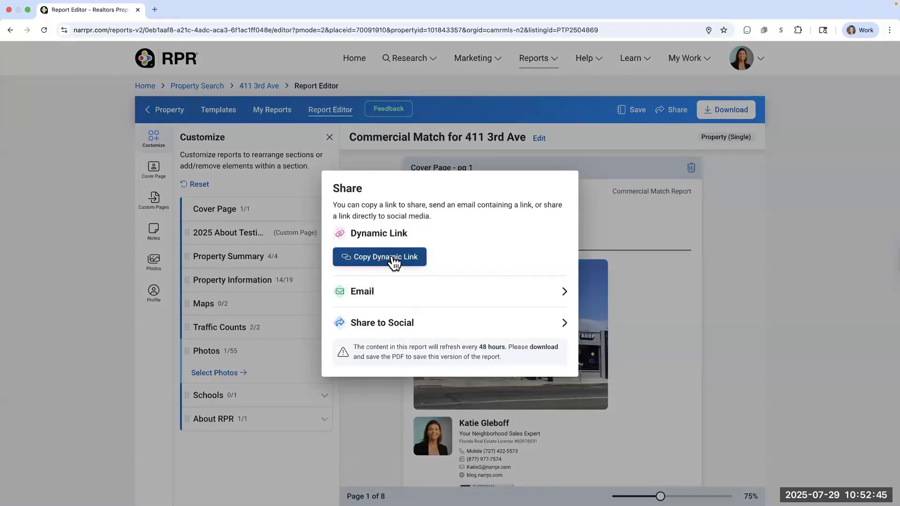
pyautogui.click(363, 295)
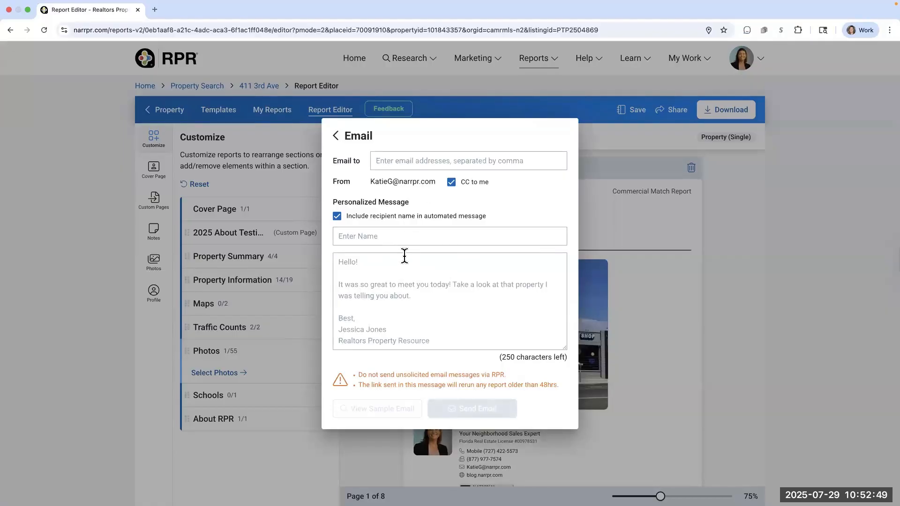
pyautogui.click(336, 135)
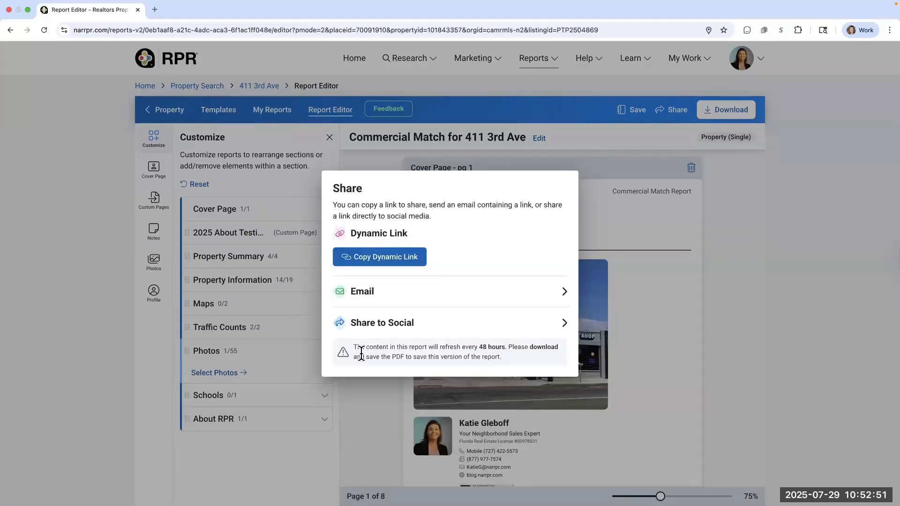
pyautogui.click(421, 323)
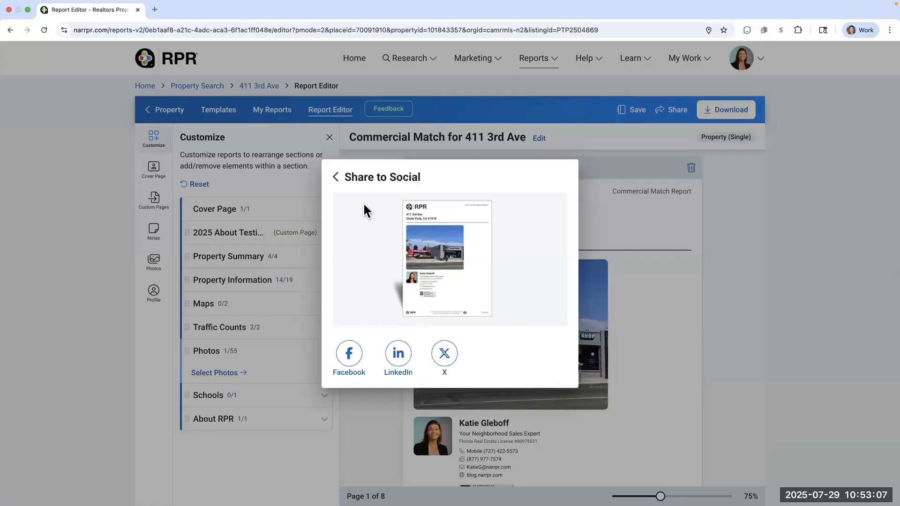
pyautogui.click(364, 177)
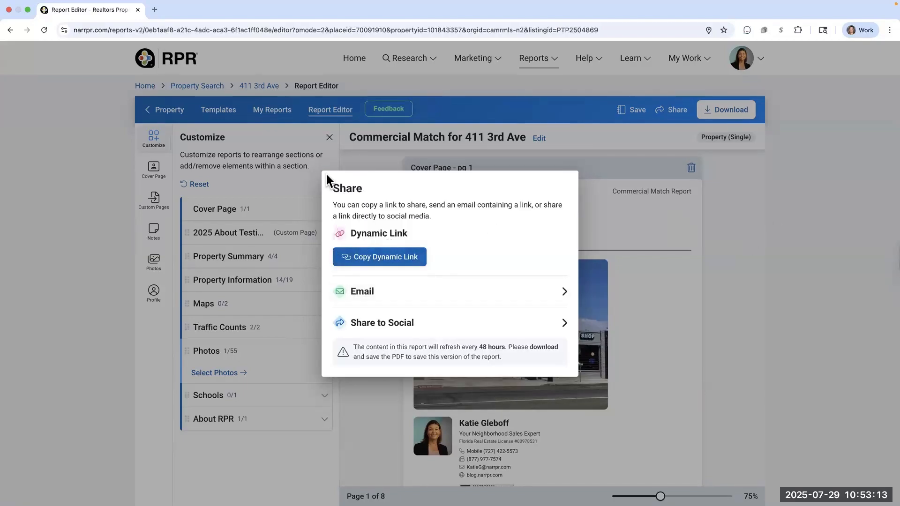
pyautogui.click(22, 174)
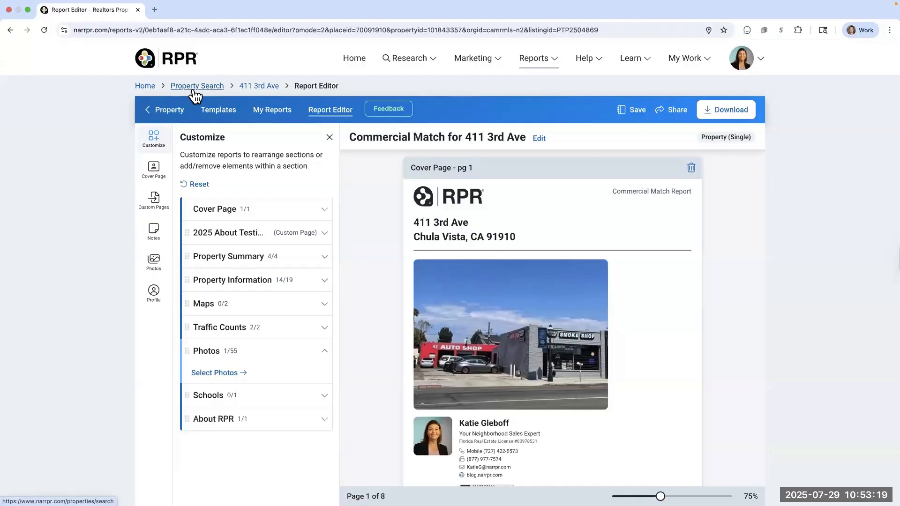
# Go back to the 411 3rd Ave property page and open the Chula Vista 91910 Commercial Trade Area.
pyautogui.click(271, 87)
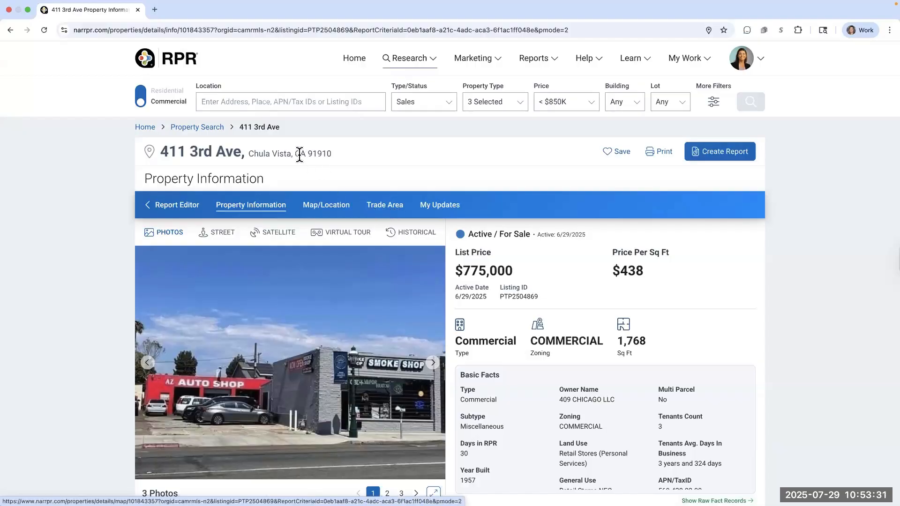
pyautogui.moveTo(294, 155); pyautogui.dragTo(333, 156)
pyautogui.click(384, 205)
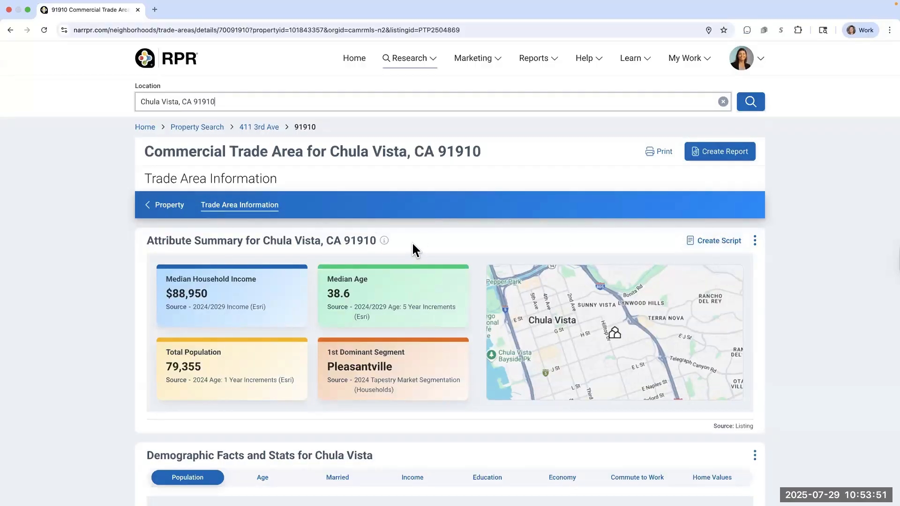
pyautogui.scroll(-3, 412, 244)
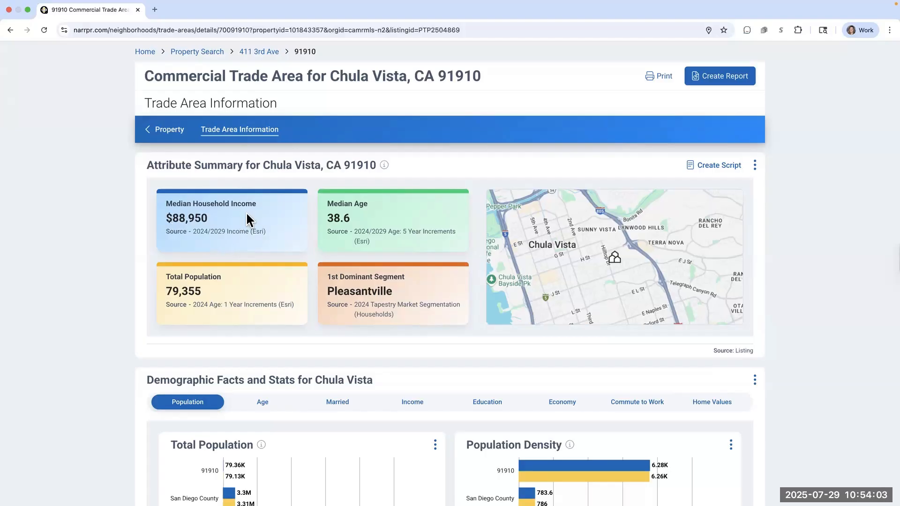
pyautogui.scroll(-1, 279, 328)
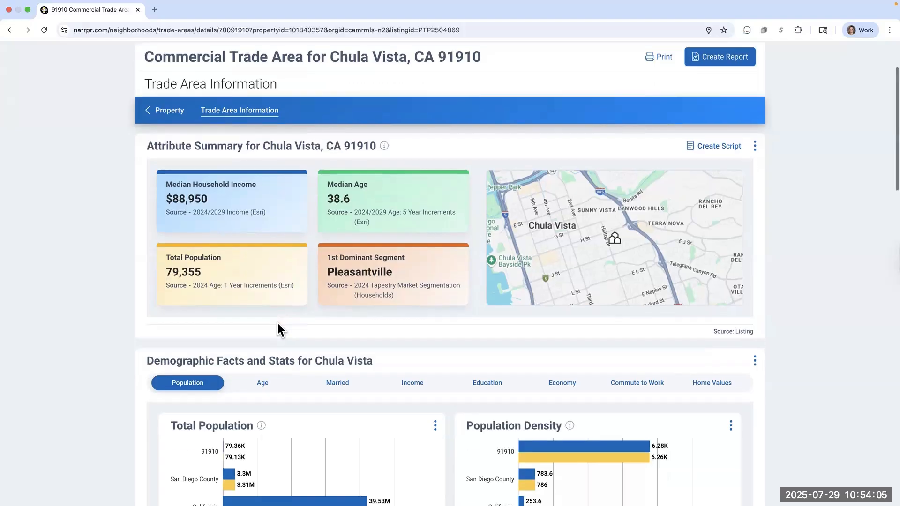
pyautogui.scroll(-5, 279, 328)
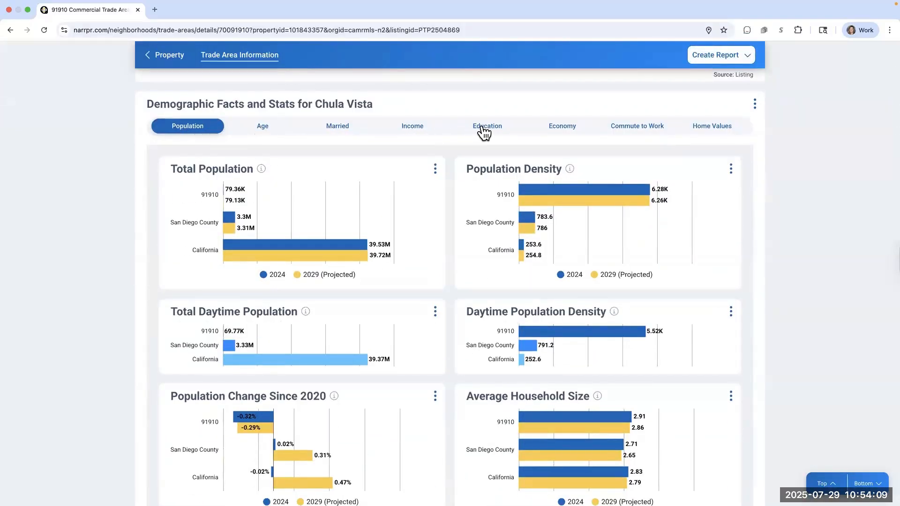
pyautogui.click(258, 135)
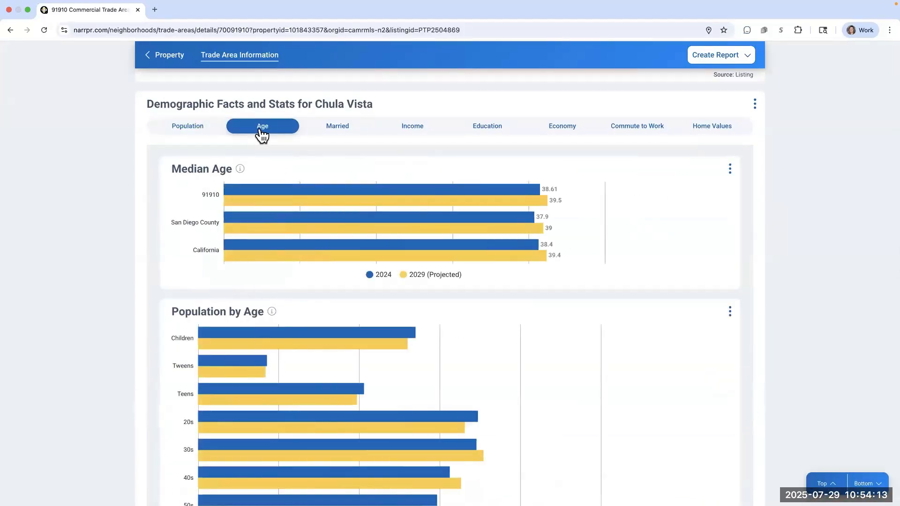
pyautogui.click(327, 132)
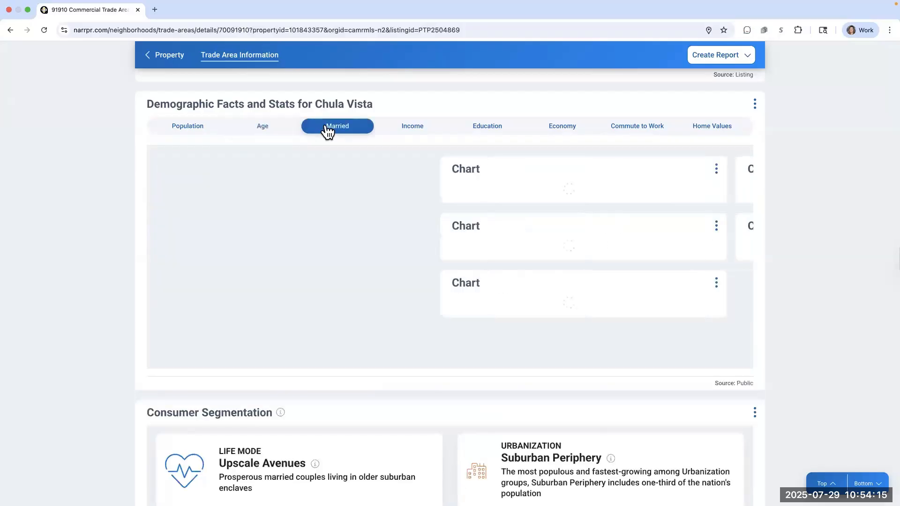
pyautogui.click(403, 133)
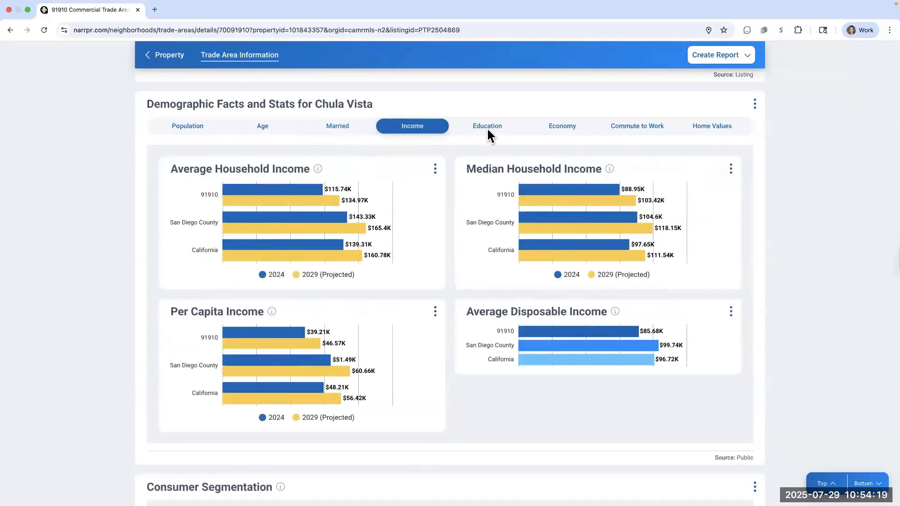
pyautogui.click(487, 130)
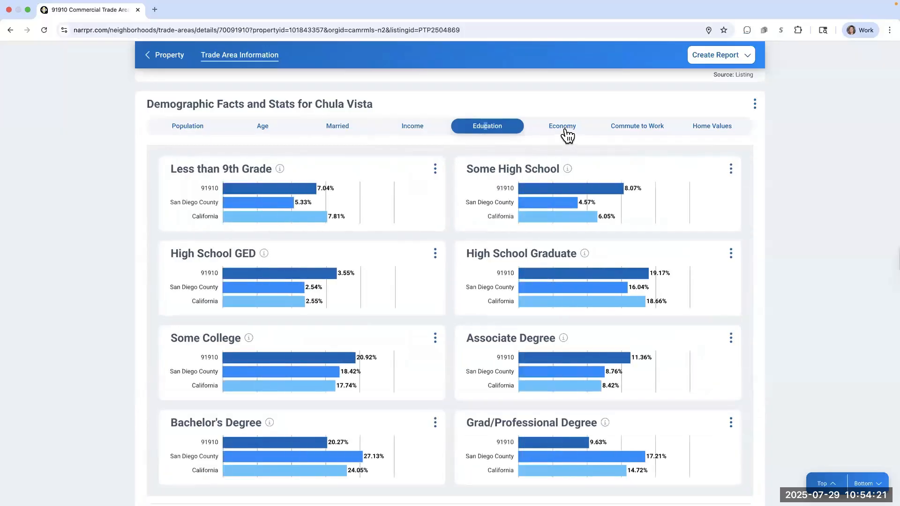
pyautogui.click(169, 126)
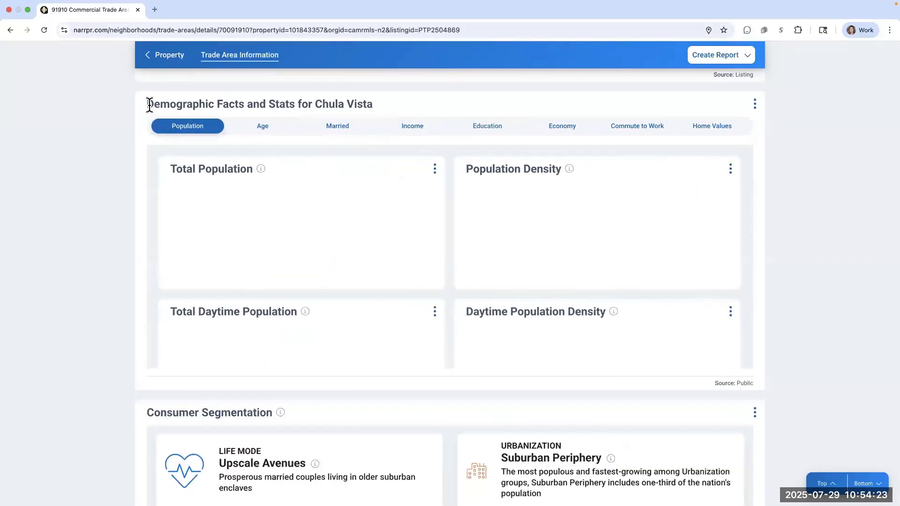
# Expand Consumer Segmentation with View More Details and review all five Tapestry segments' lifestyle details.
pyautogui.scroll(-5, 116, 269)
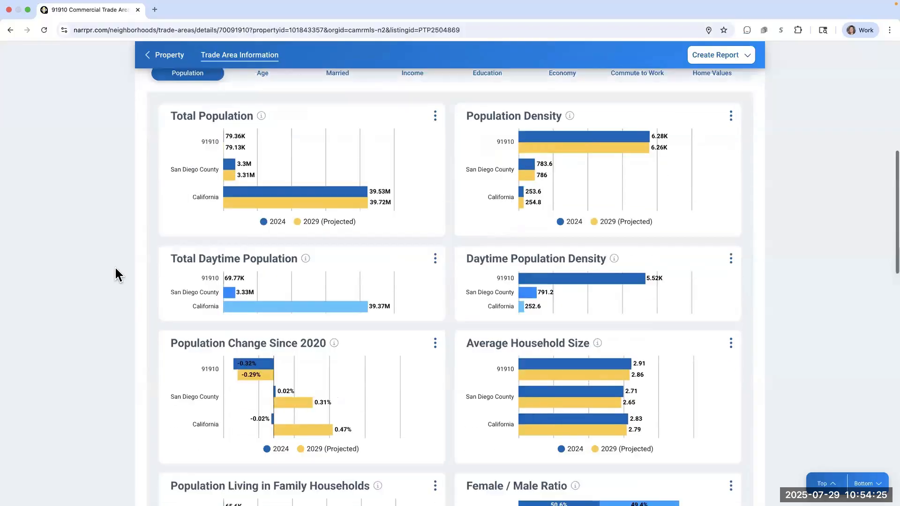
pyautogui.scroll(-8, 116, 274)
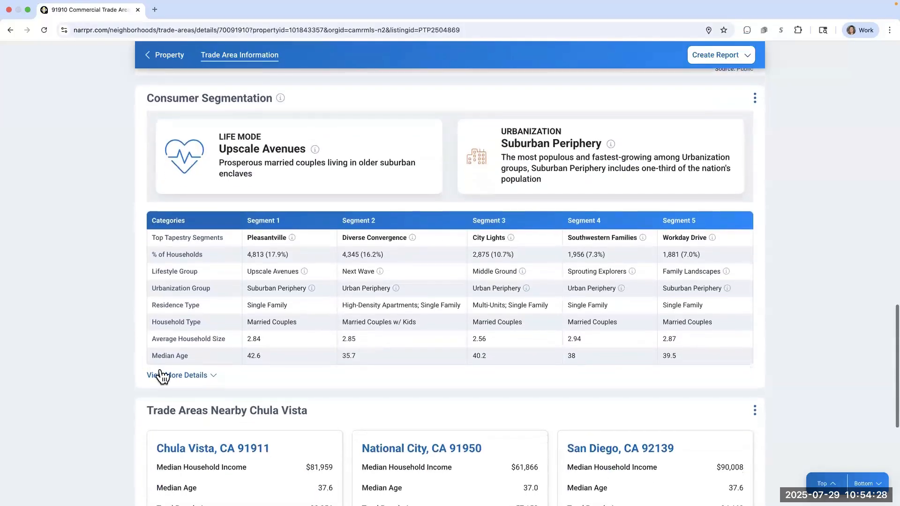
pyautogui.click(162, 375)
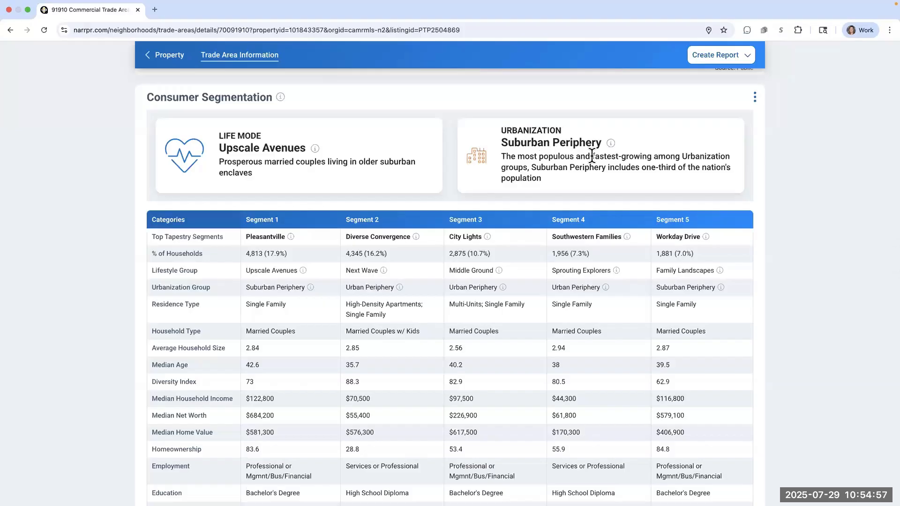
pyautogui.scroll(-2, 391, 269)
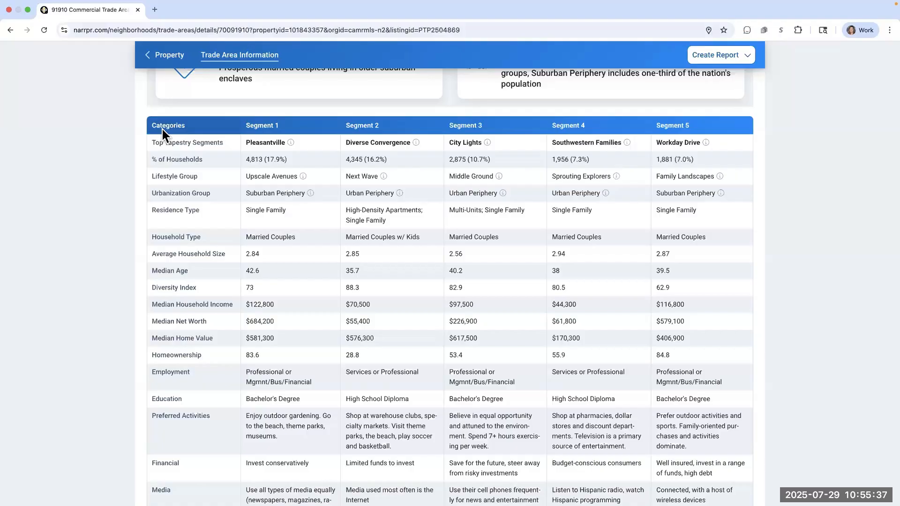
pyautogui.scroll(-3, 183, 310)
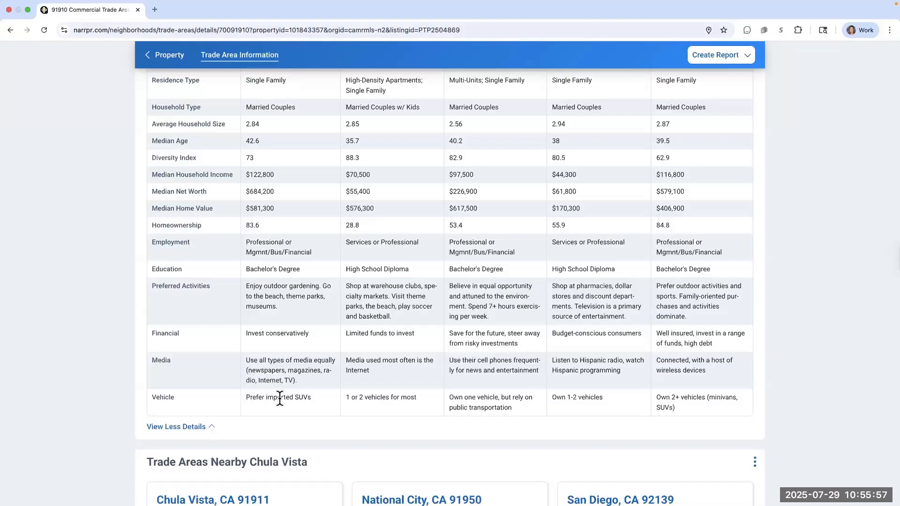
pyautogui.scroll(5, 364, 382)
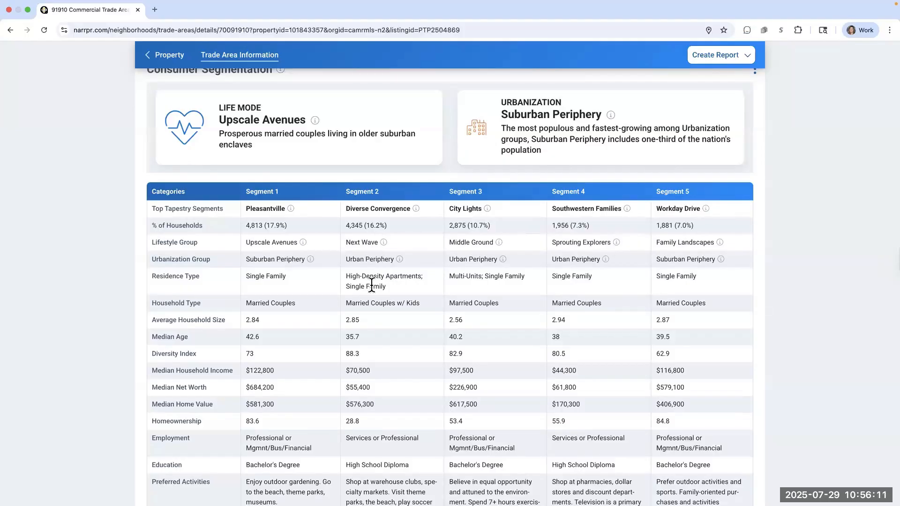
pyautogui.scroll(-5, 387, 335)
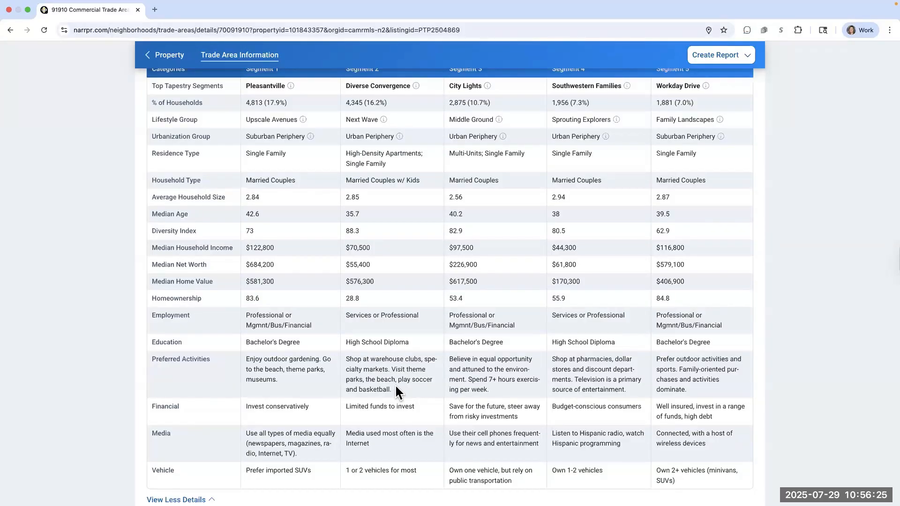
pyautogui.scroll(-3, 394, 383)
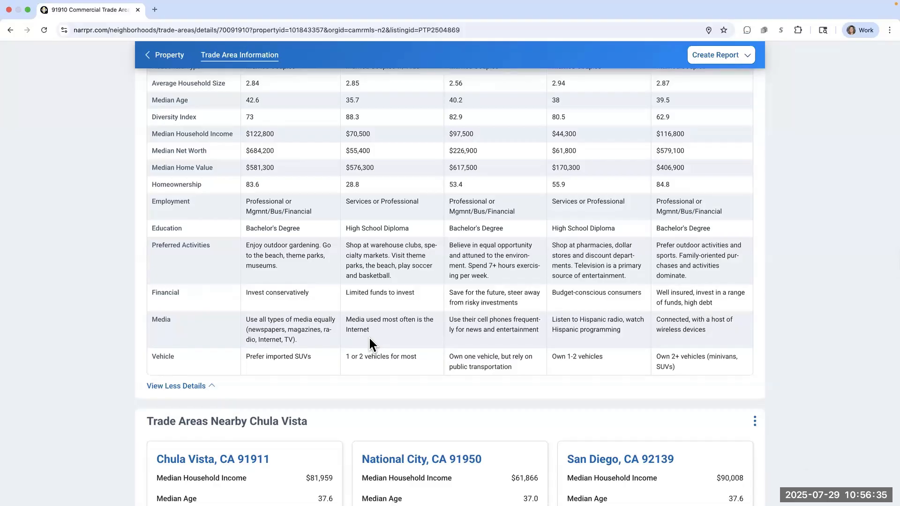
pyautogui.scroll(-3, 369, 339)
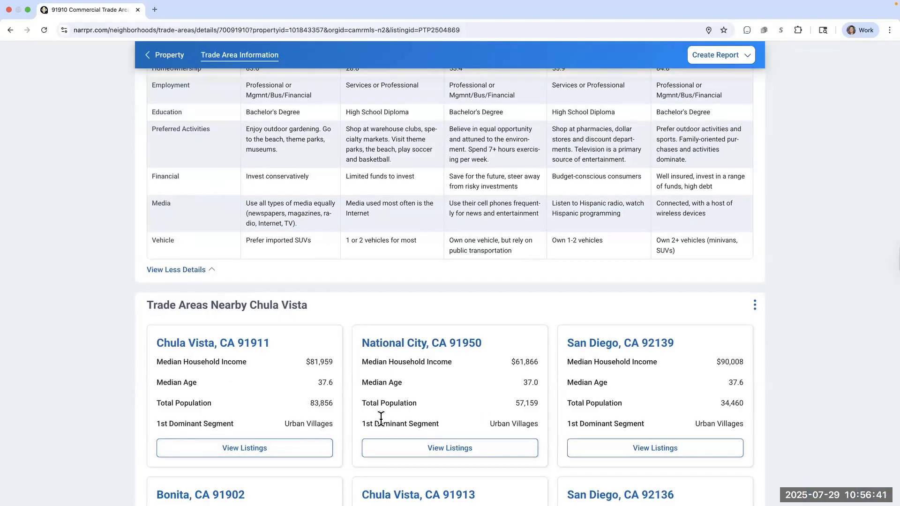
# Return through the 411 3rd Ave property page to the RPR home page.
pyautogui.scroll(10, 381, 416)
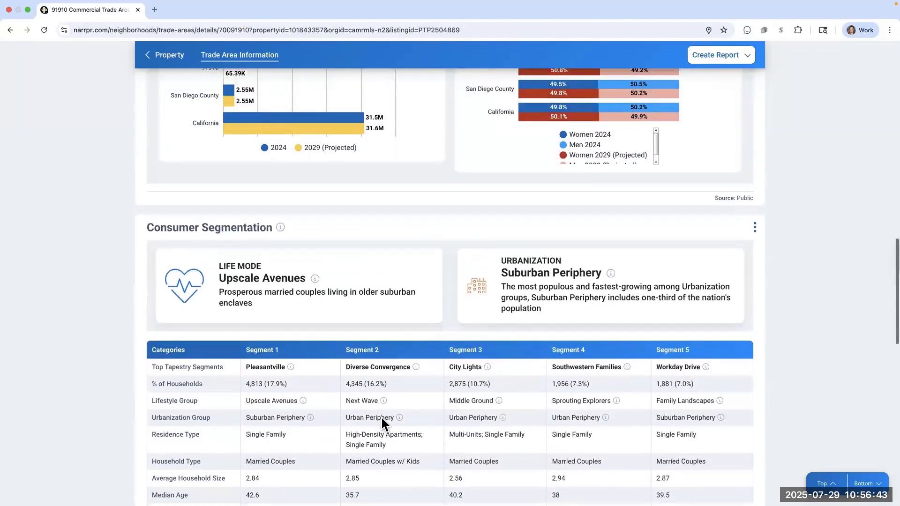
pyautogui.scroll(10, 382, 421)
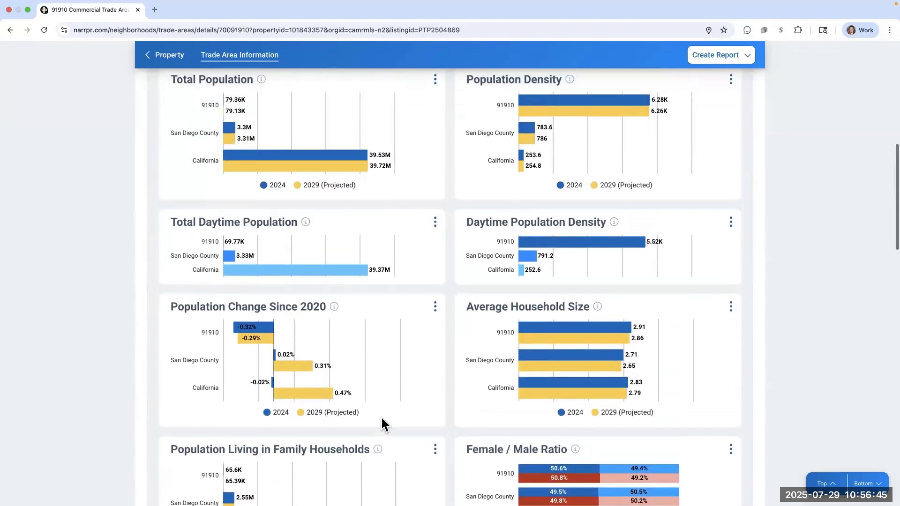
pyautogui.scroll(5, 382, 419)
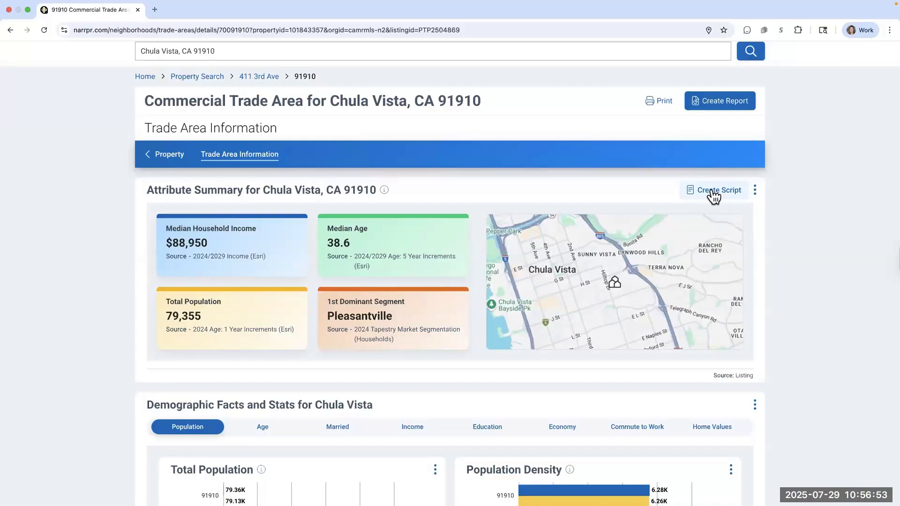
pyautogui.scroll(1, 725, 125)
pyautogui.scroll(1, 678, 112)
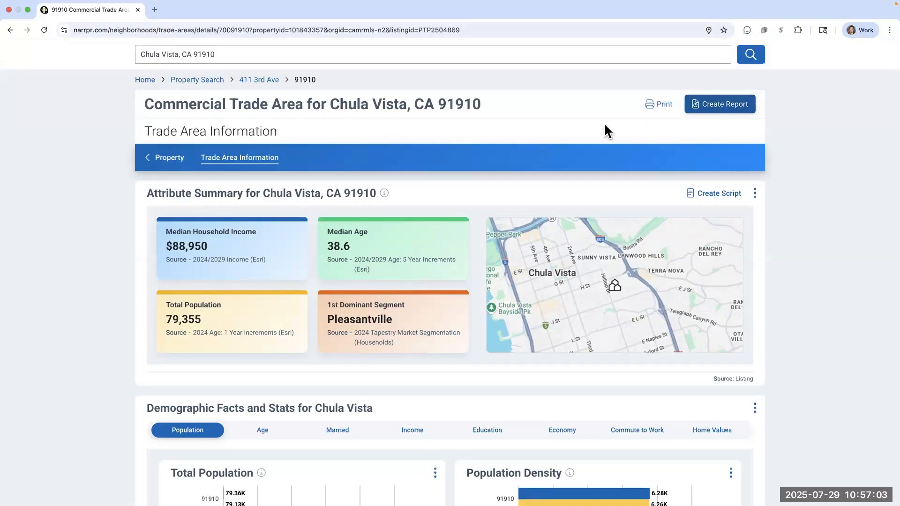
pyautogui.scroll(2, 604, 122)
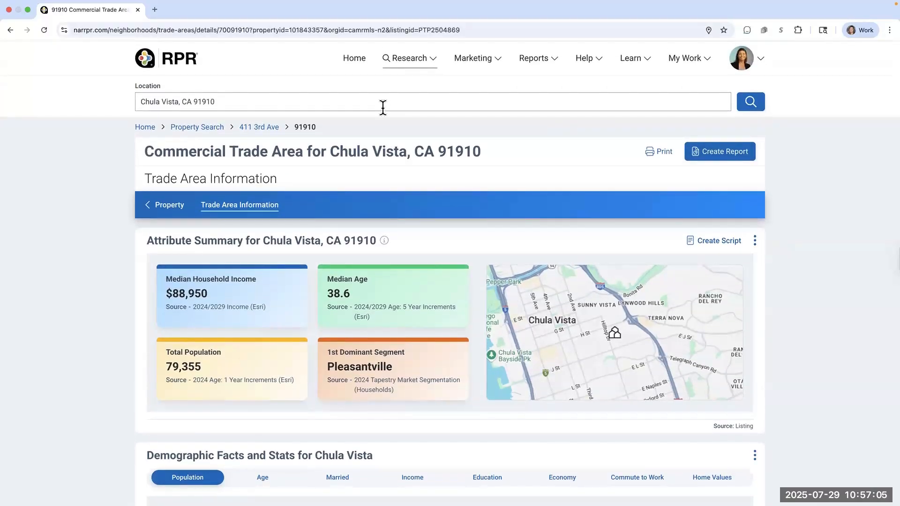
pyautogui.click(252, 127)
pyautogui.scroll(-4, 559, 286)
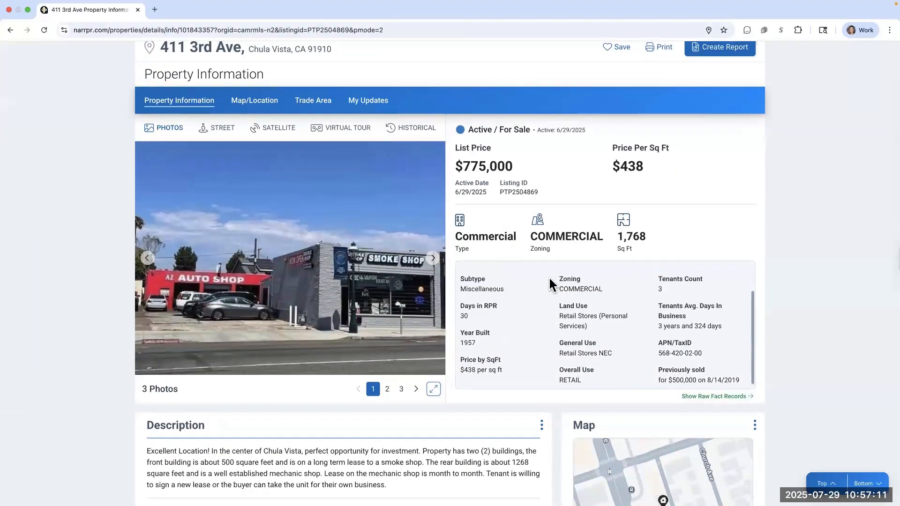
pyautogui.scroll(2, 544, 276)
pyautogui.scroll(4, 543, 271)
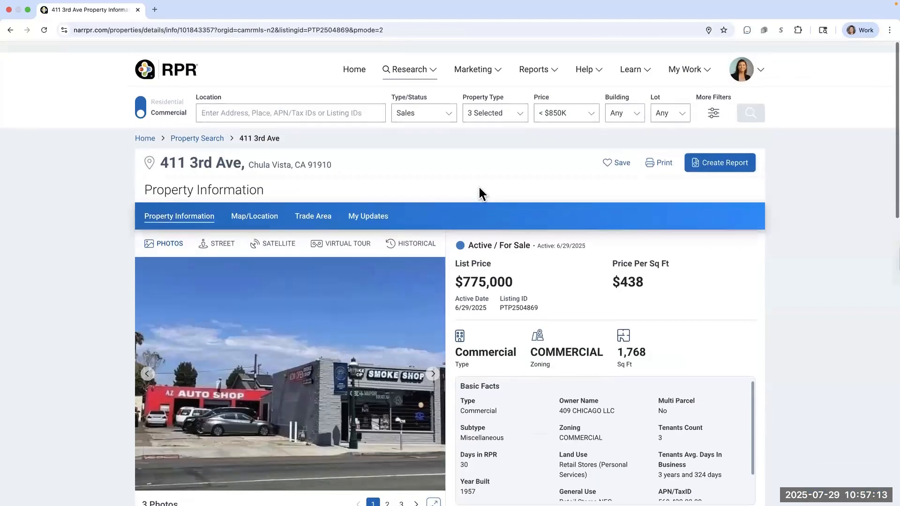
pyautogui.click(353, 62)
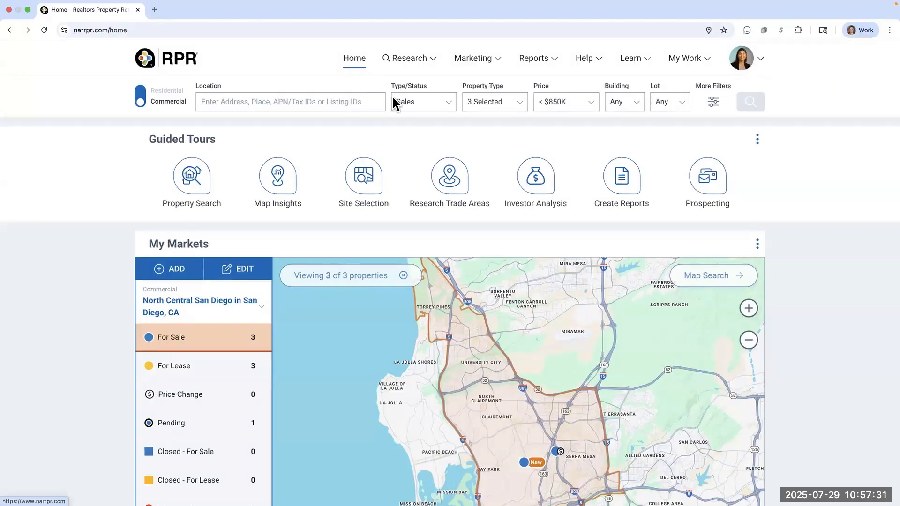
pyautogui.click(407, 61)
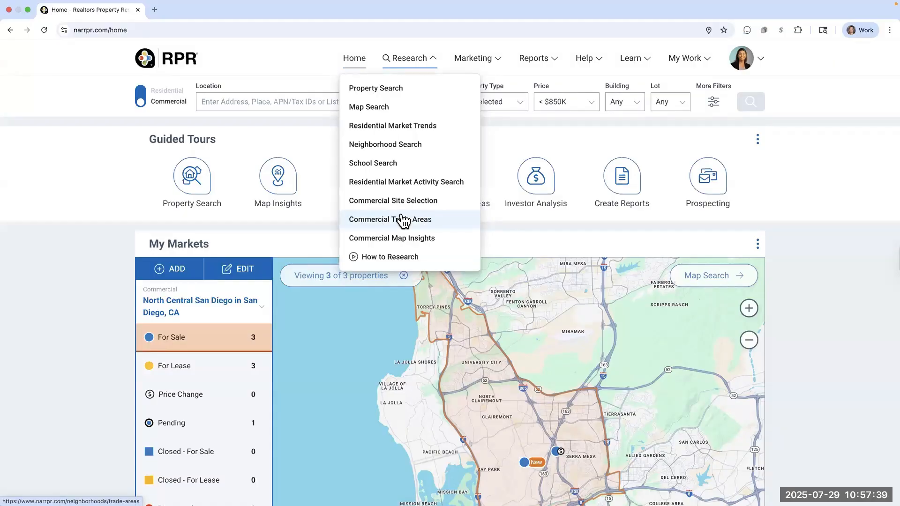
pyautogui.click(434, 219)
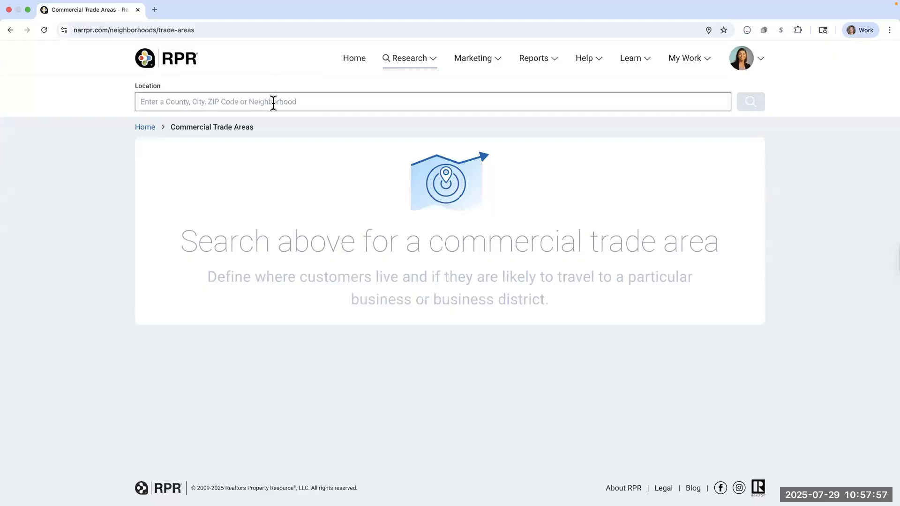
pyautogui.click(352, 64)
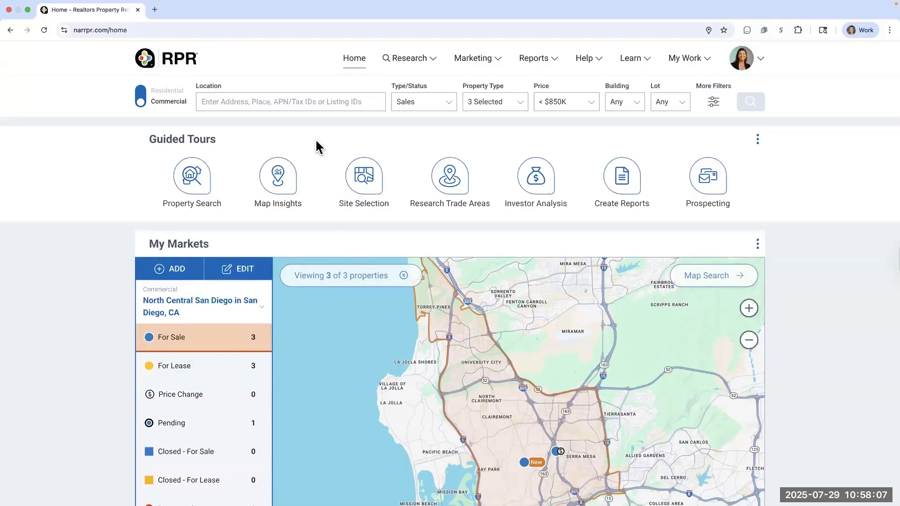
# Search commercial listings for the location 'North Central San Diego in San Diego, CA'.
pyautogui.click(326, 103)
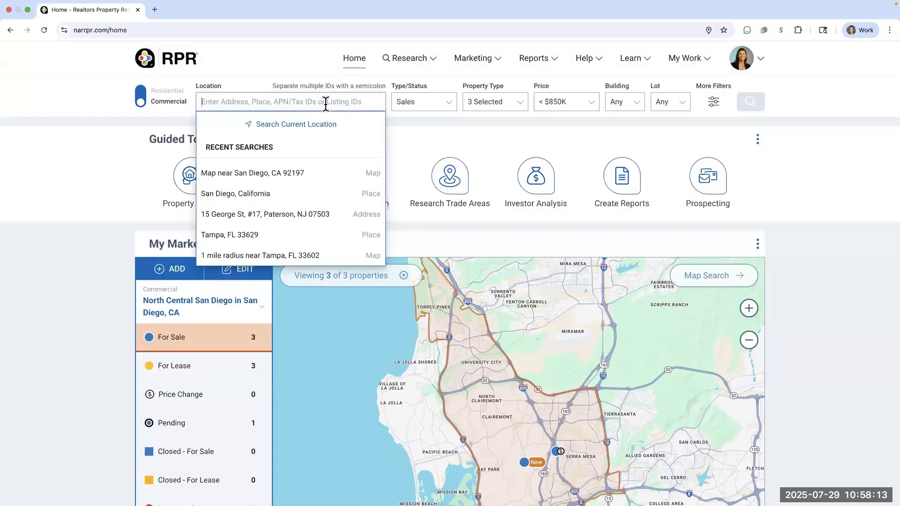
pyautogui.write('North')
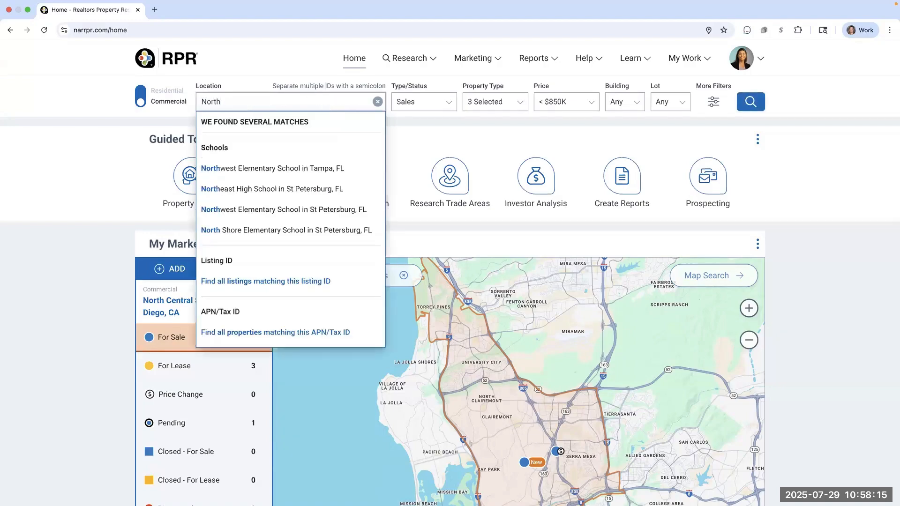
pyautogui.write(' Central')
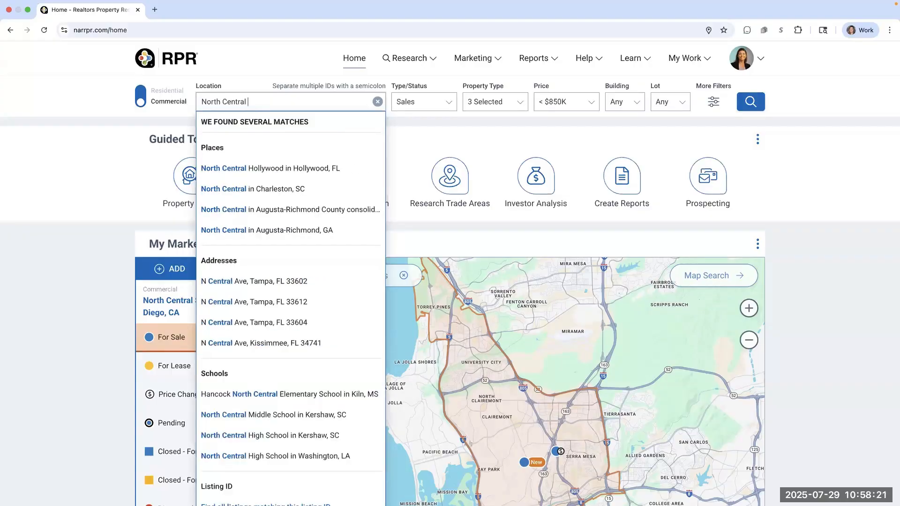
pyautogui.write(' San')
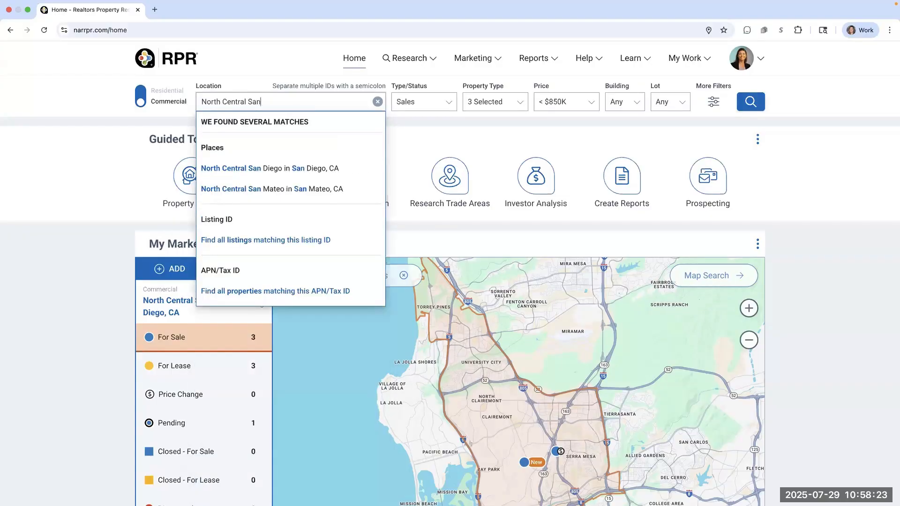
pyautogui.click(272, 173)
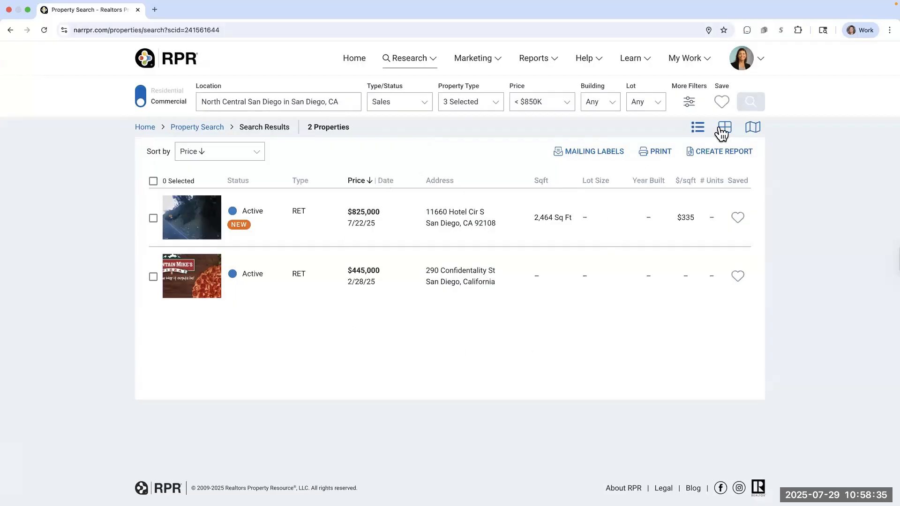
# Switch the North Central San Diego results to map view, review Property Type, and open More Filters.
pyautogui.click(755, 131)
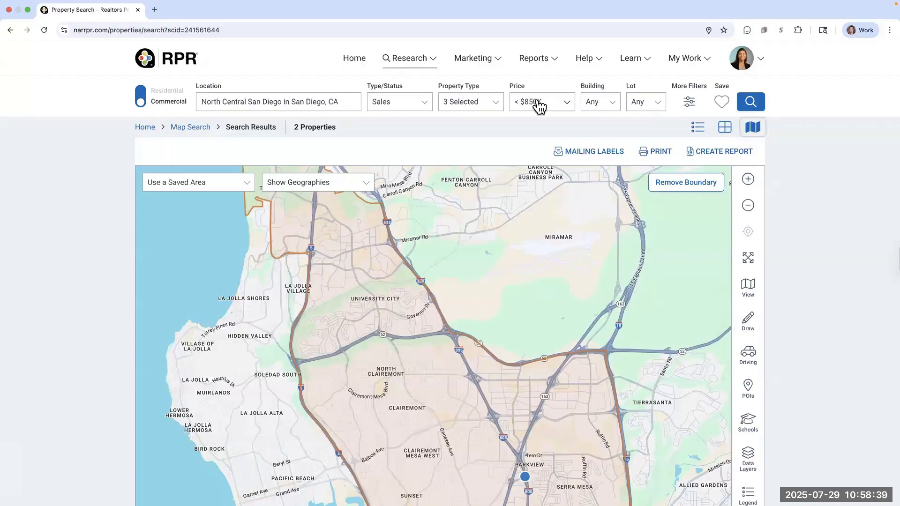
pyautogui.click(460, 104)
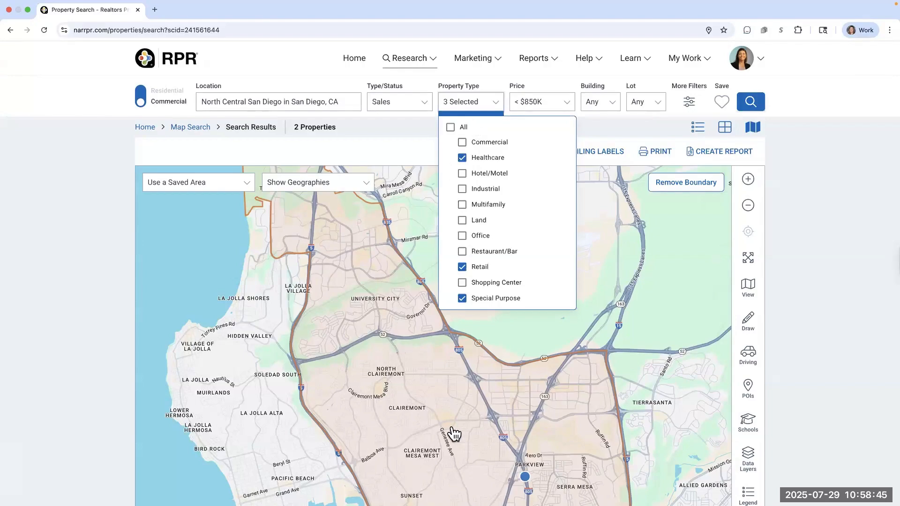
pyautogui.scroll(-2, 453, 434)
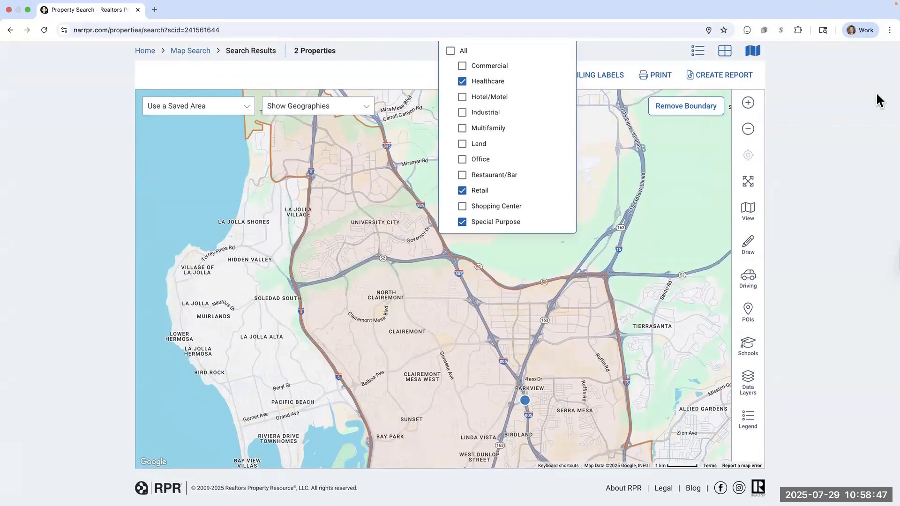
pyautogui.click(375, 81)
pyautogui.scroll(1, 375, 82)
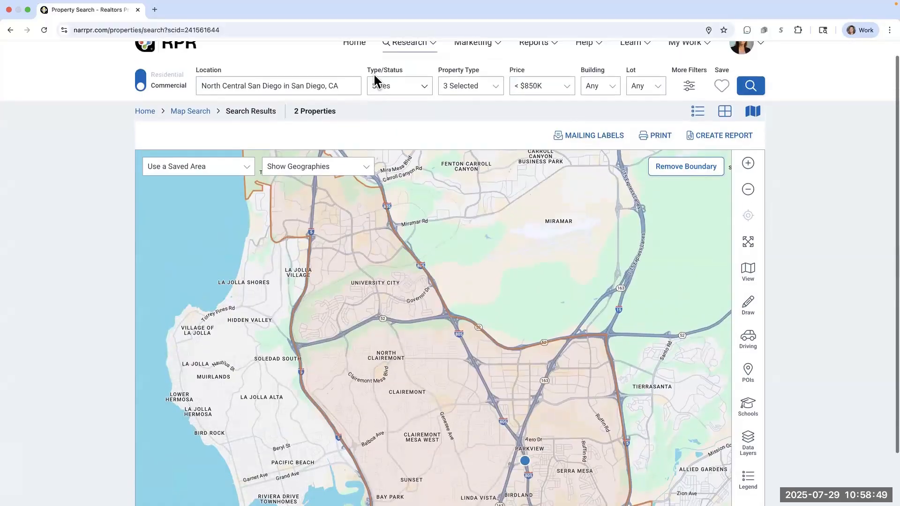
pyautogui.click(688, 89)
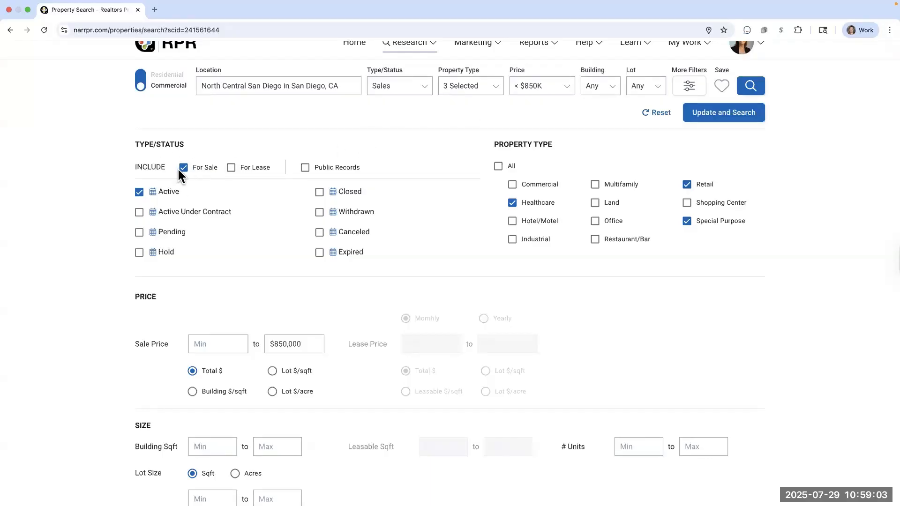
# Restrict the search to Public Records with a maximum building size of 1,000 sqft.
pyautogui.click(305, 168)
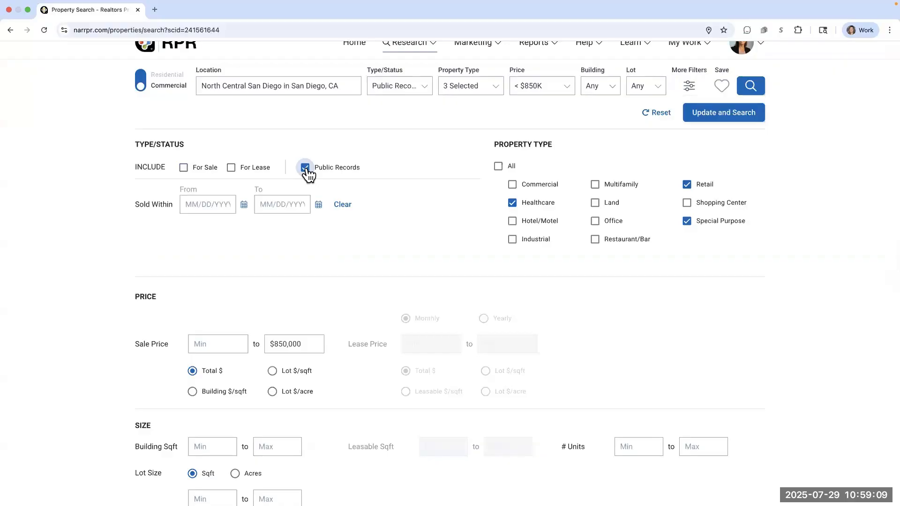
pyautogui.scroll(-3, 347, 217)
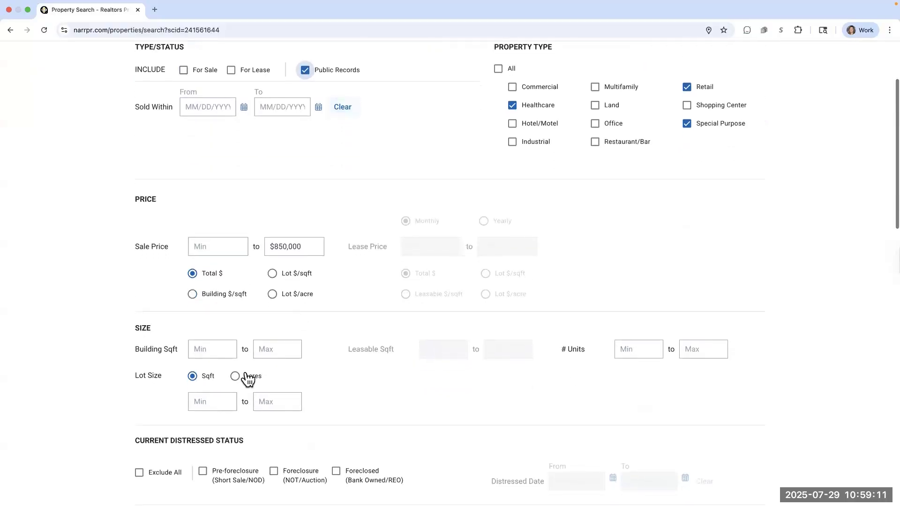
pyautogui.click(280, 348)
pyautogui.write('10')
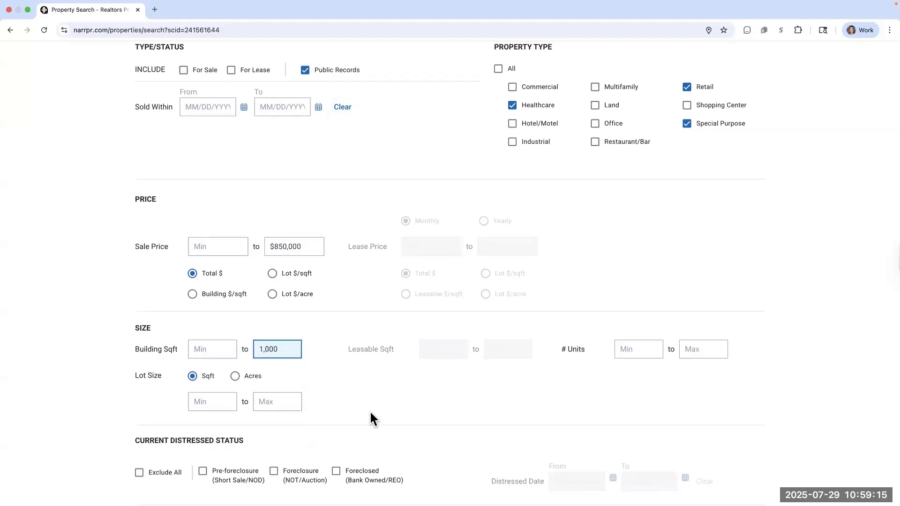
pyautogui.scroll(-5, 372, 419)
# Add Pet Boarding & Grooming as Standard Land Use and rerun the search, which finds nothing.
pyautogui.click(277, 343)
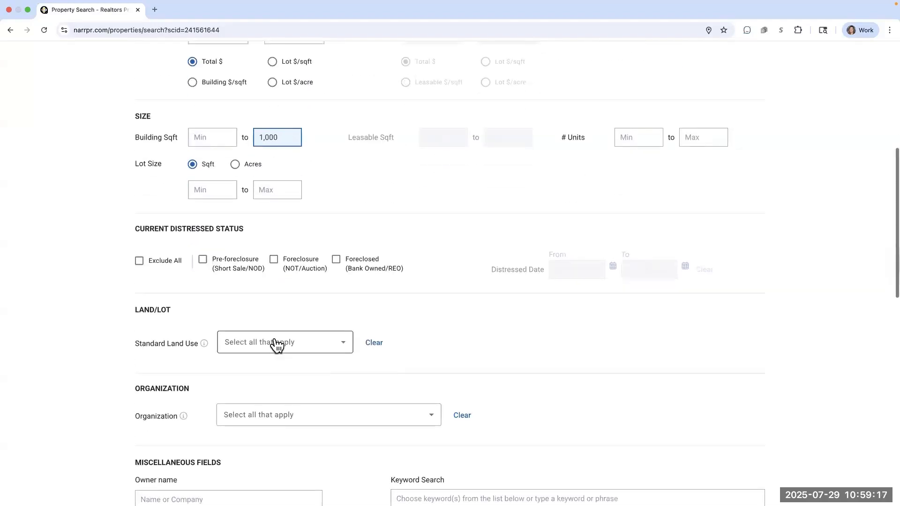
pyautogui.write('pet')
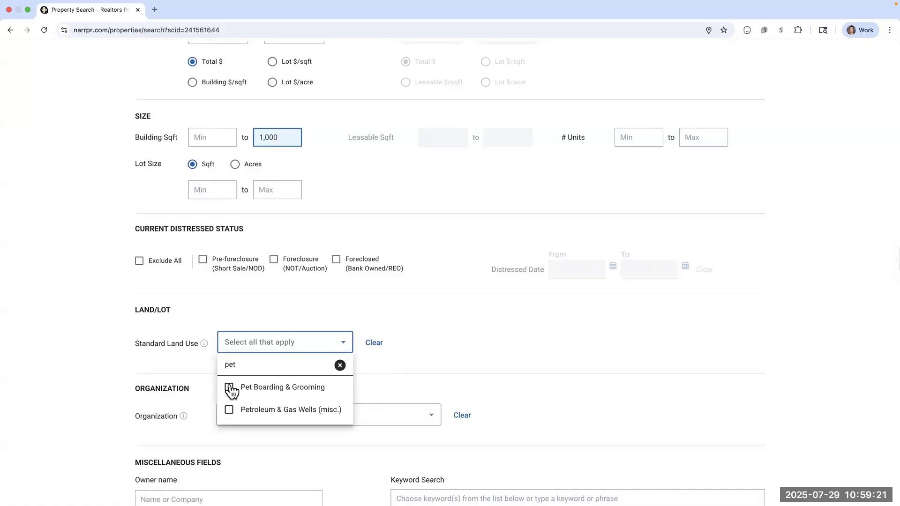
pyautogui.click(229, 388)
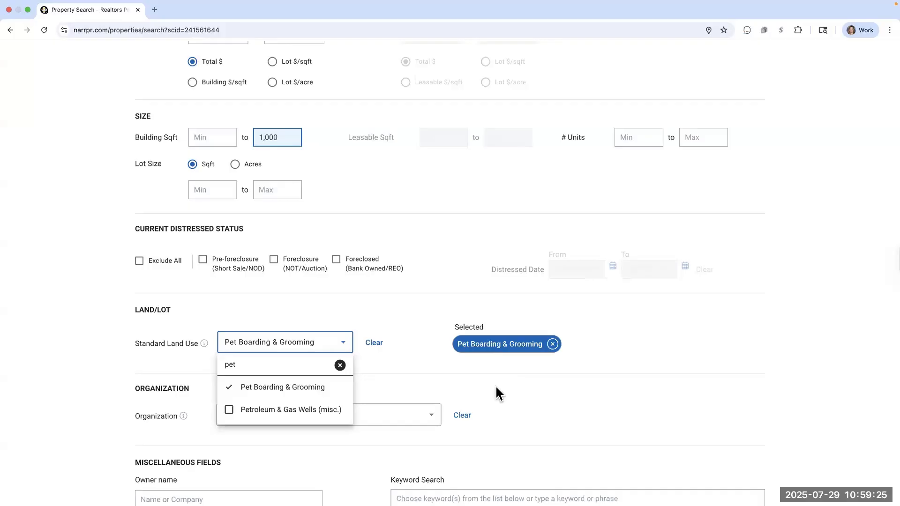
pyautogui.scroll(5, 495, 384)
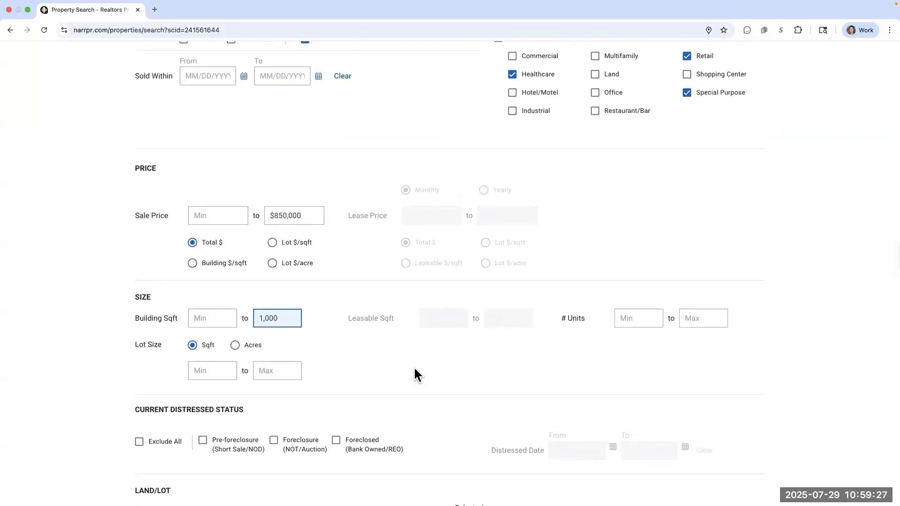
pyautogui.scroll(4, 414, 373)
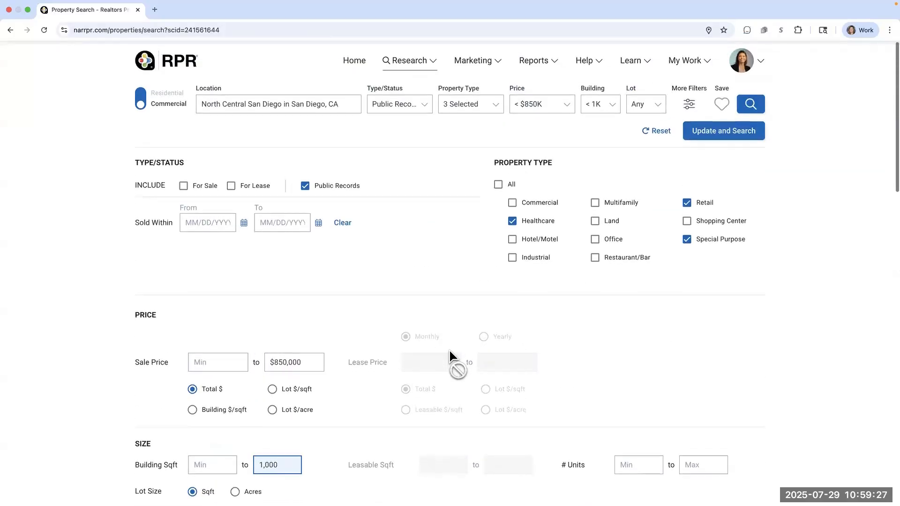
pyautogui.click(709, 135)
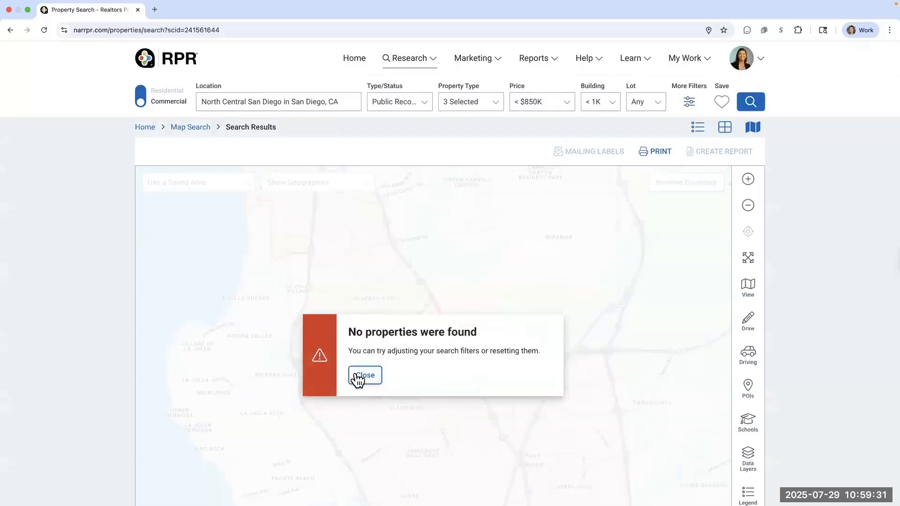
# Remove the maximum sale price limit and rerun the search, still finding no properties.
pyautogui.click(358, 378)
pyautogui.click(689, 103)
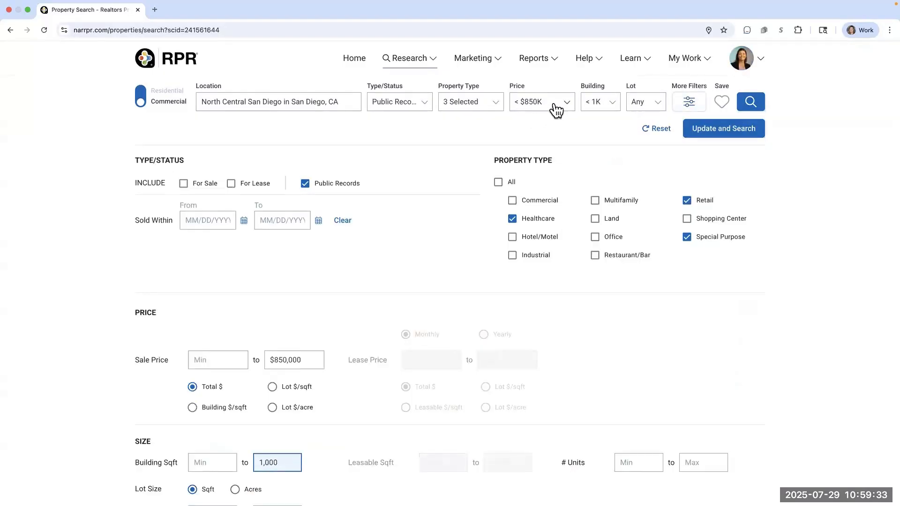
pyautogui.click(311, 360)
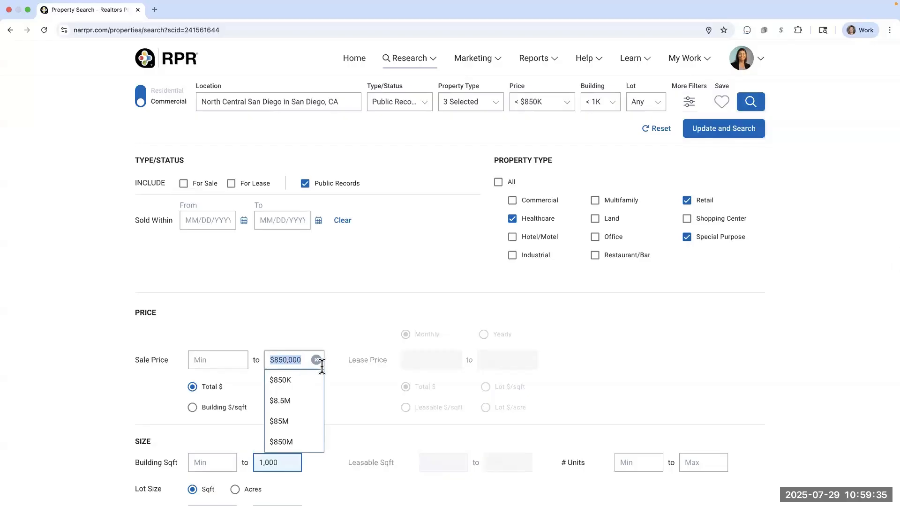
pyautogui.click(316, 360)
pyautogui.click(406, 386)
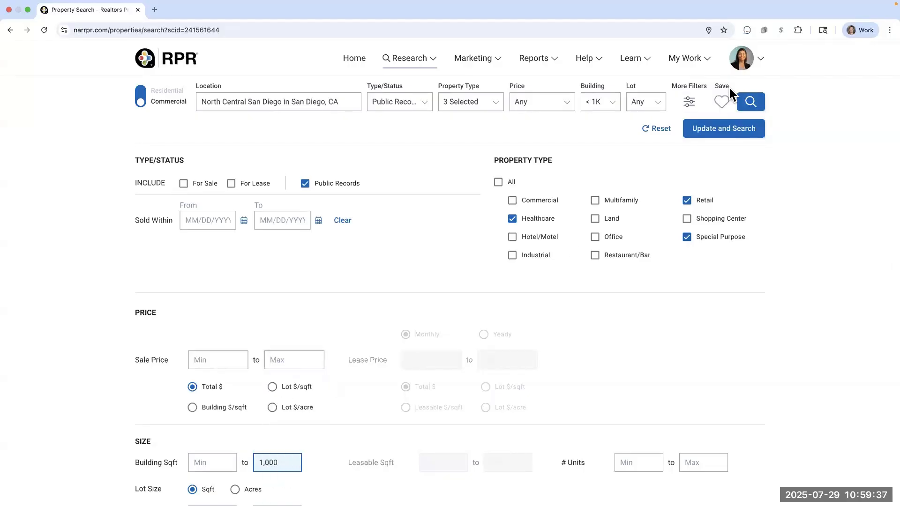
pyautogui.click(725, 131)
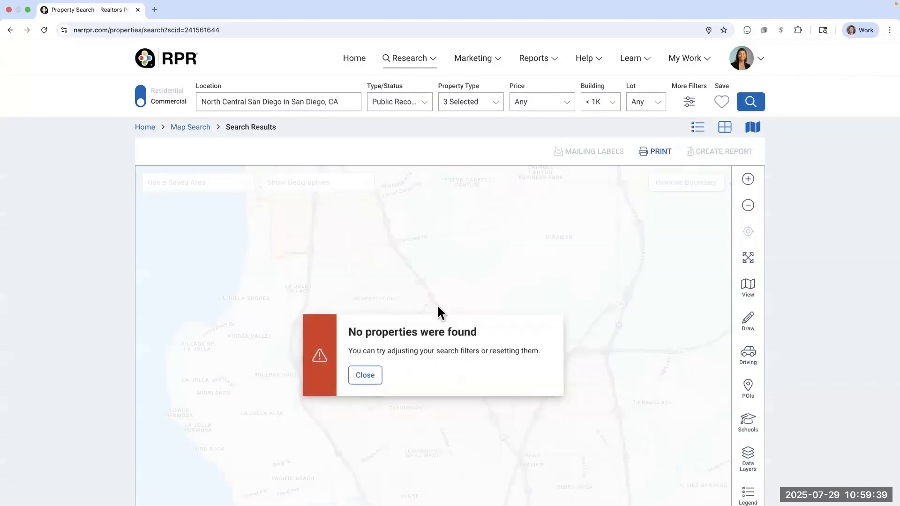
pyautogui.click(365, 377)
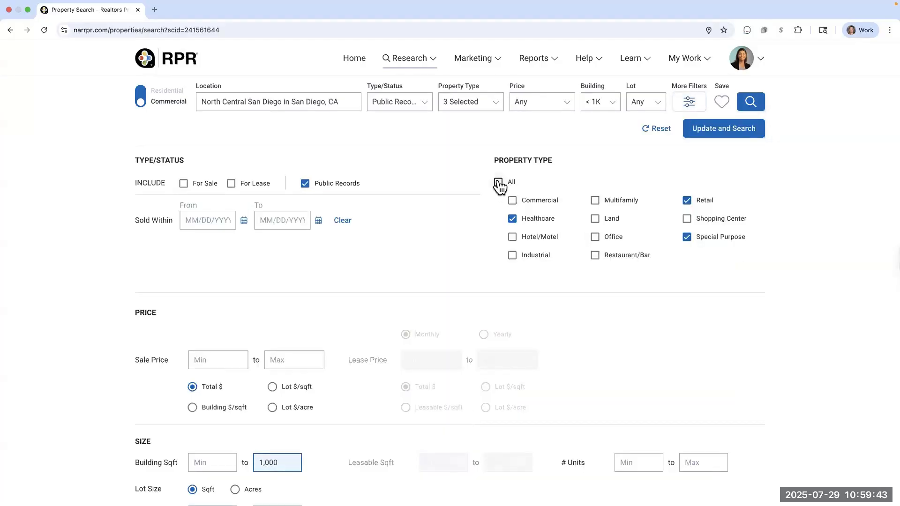
# Include every property type and rerun the search, again with no results.
pyautogui.click(498, 182)
pyautogui.scroll(-3, 323, 325)
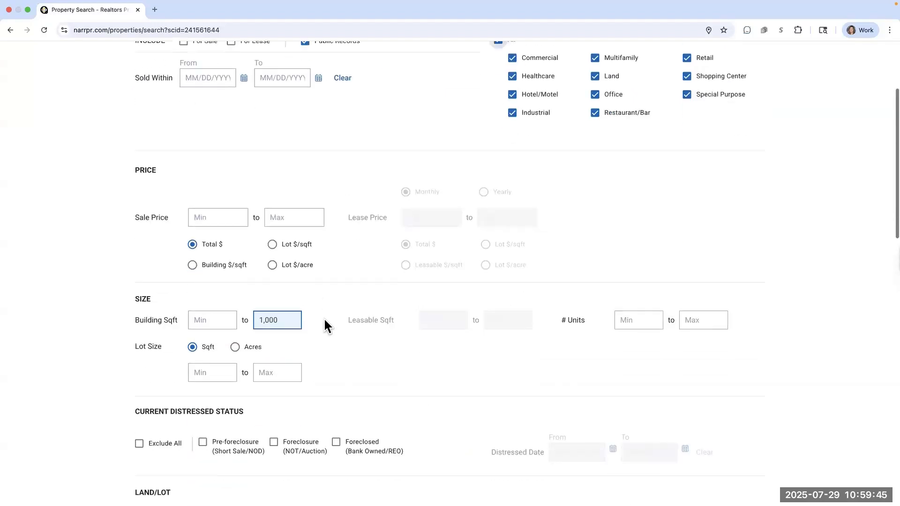
pyautogui.scroll(-5, 303, 312)
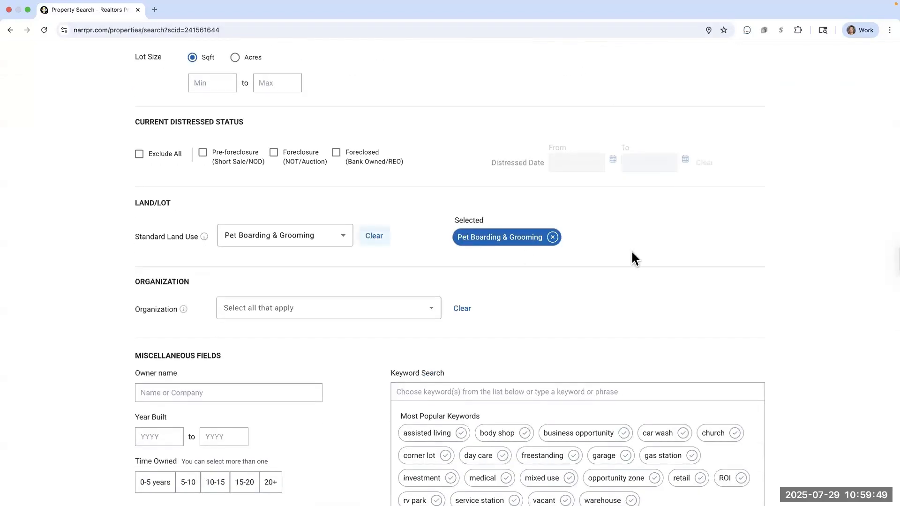
pyautogui.scroll(8, 647, 253)
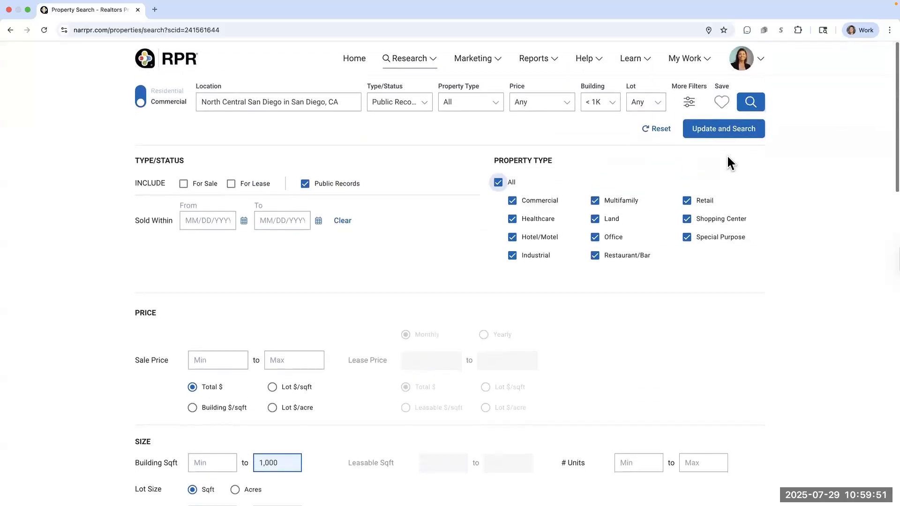
pyautogui.click(724, 133)
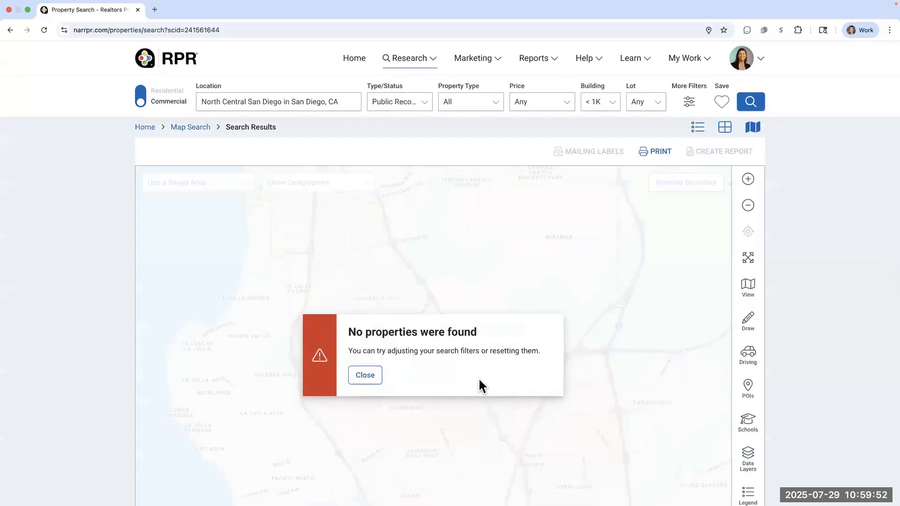
pyautogui.click(358, 376)
# Drop the Pet Boarding & Grooming land use, select Healthcare, Retail and Special Purpose, and search, returning 445 properties.
pyautogui.click(689, 104)
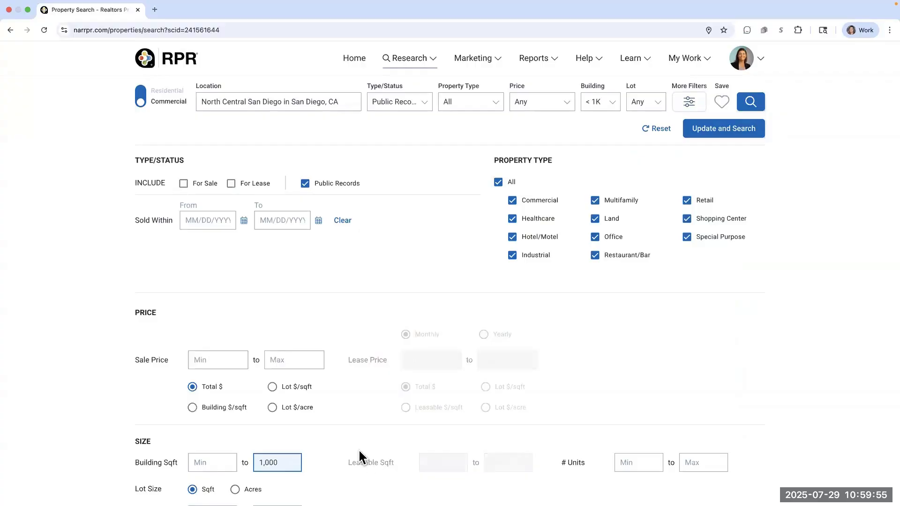
pyautogui.scroll(-6, 361, 458)
pyautogui.click(374, 388)
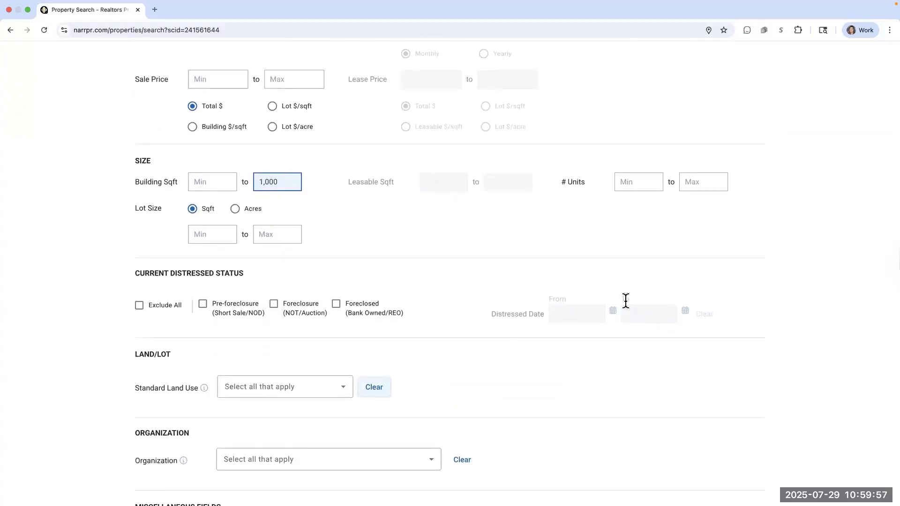
pyautogui.scroll(6, 624, 305)
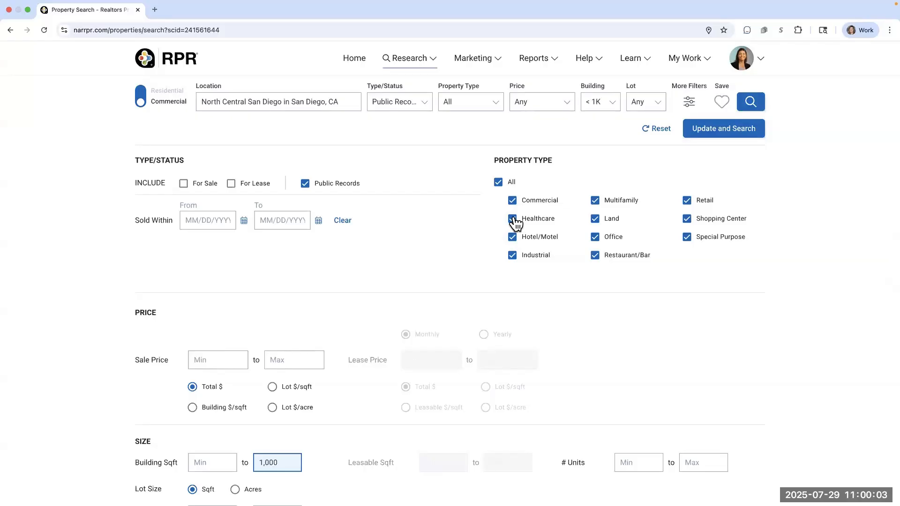
pyautogui.click(515, 223)
pyautogui.click(499, 186)
pyautogui.click(498, 186)
pyautogui.click(516, 225)
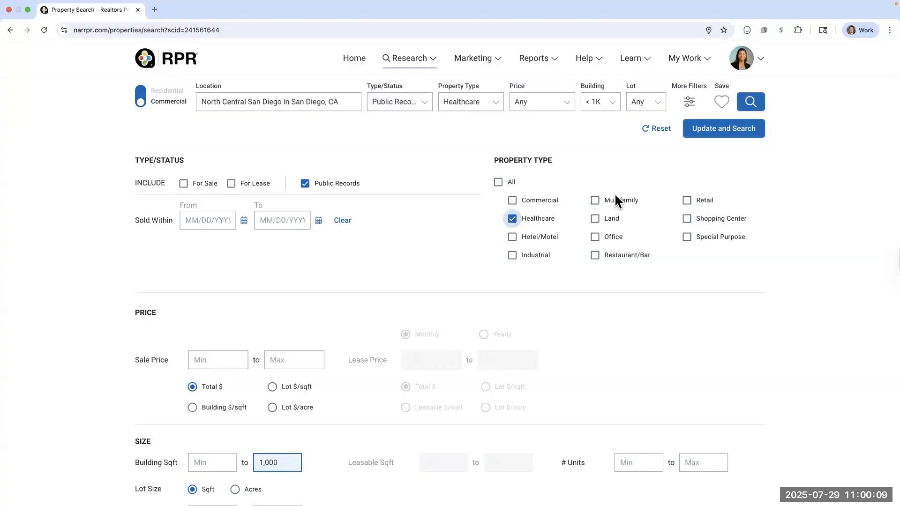
pyautogui.click(687, 201)
pyautogui.click(689, 239)
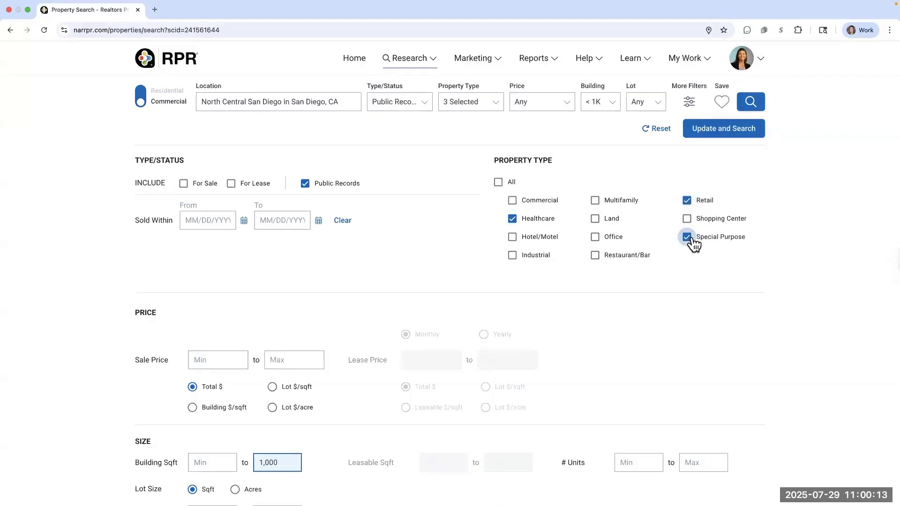
pyautogui.click(724, 136)
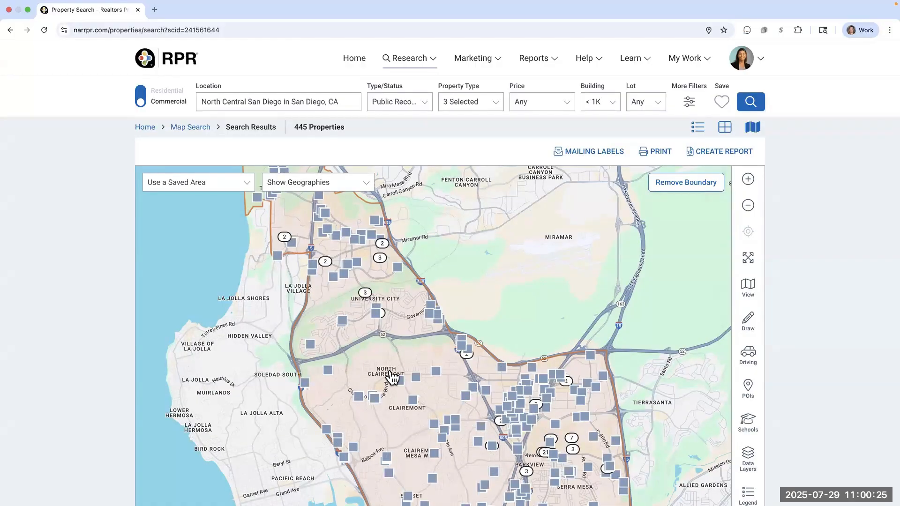
# Uncheck Special Purpose and Healthcare so the search returns 228 Retail properties.
pyautogui.click(689, 102)
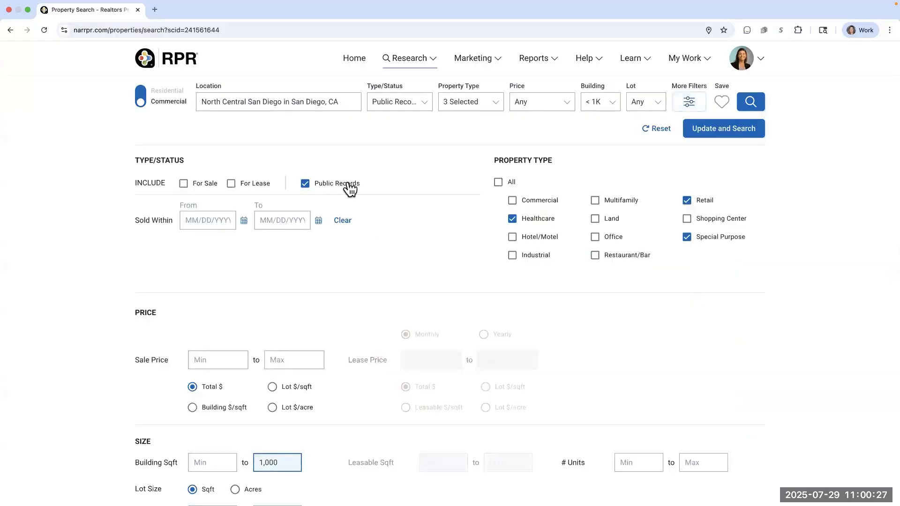
pyautogui.scroll(-1, 401, 237)
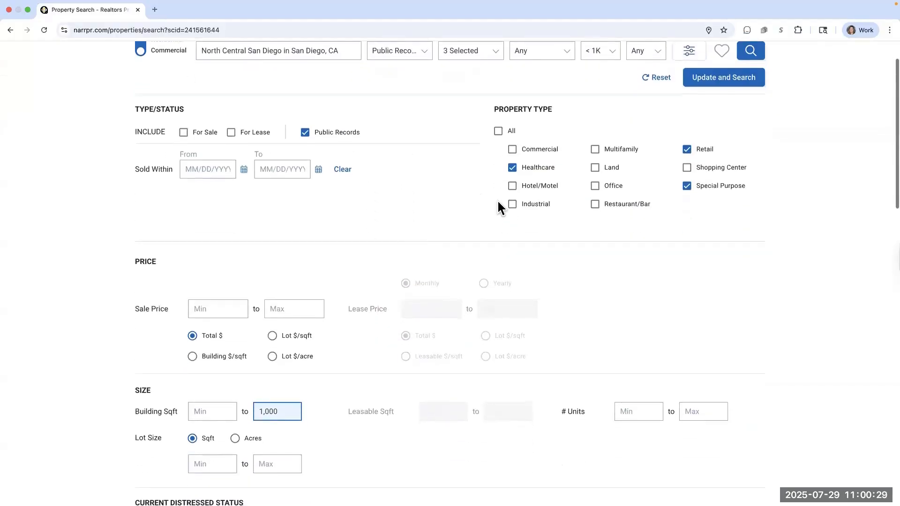
pyautogui.scroll(-2, 363, 219)
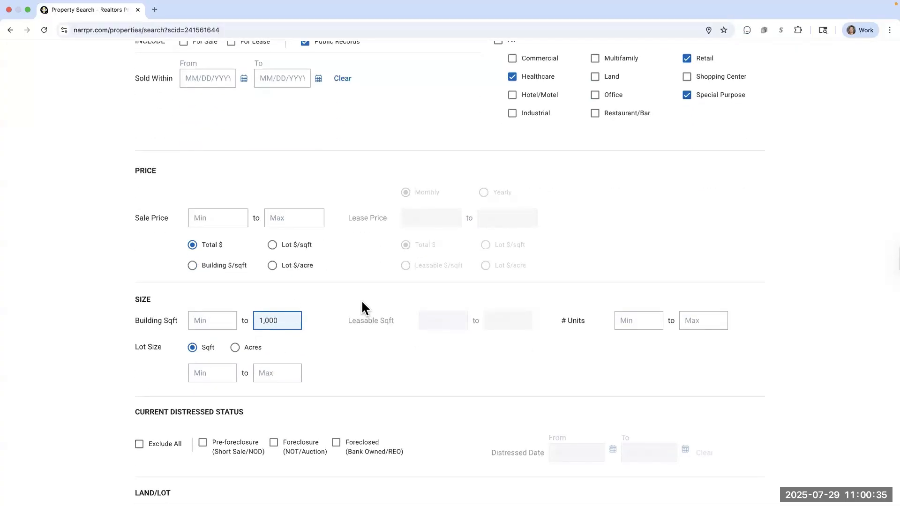
pyautogui.scroll(2, 473, 134)
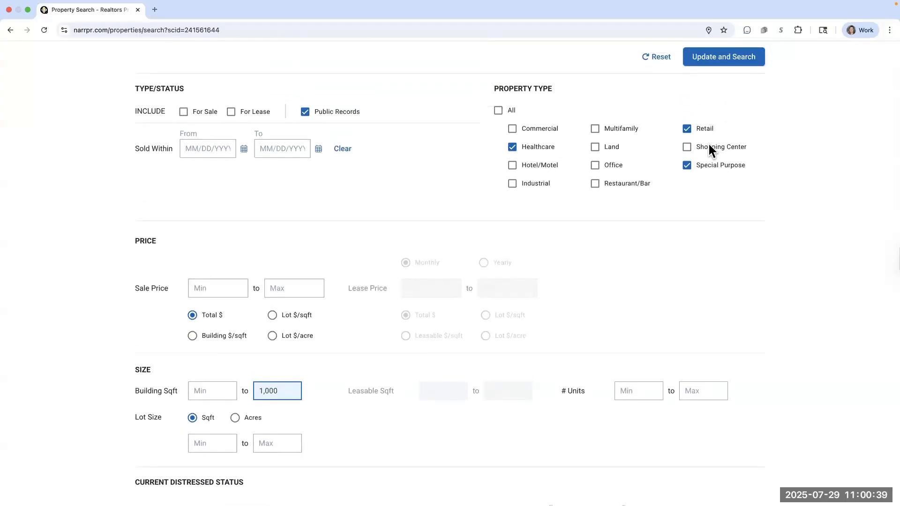
pyautogui.click(686, 164)
pyautogui.click(512, 147)
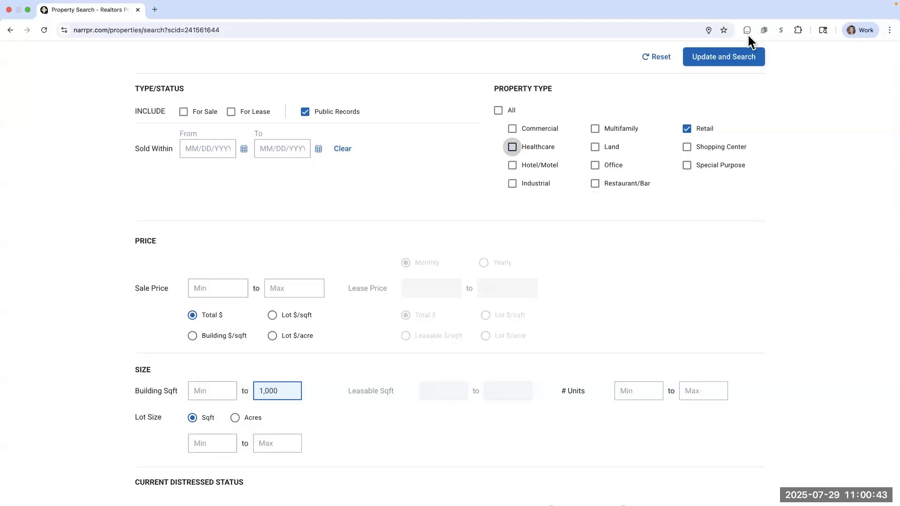
pyautogui.click(723, 66)
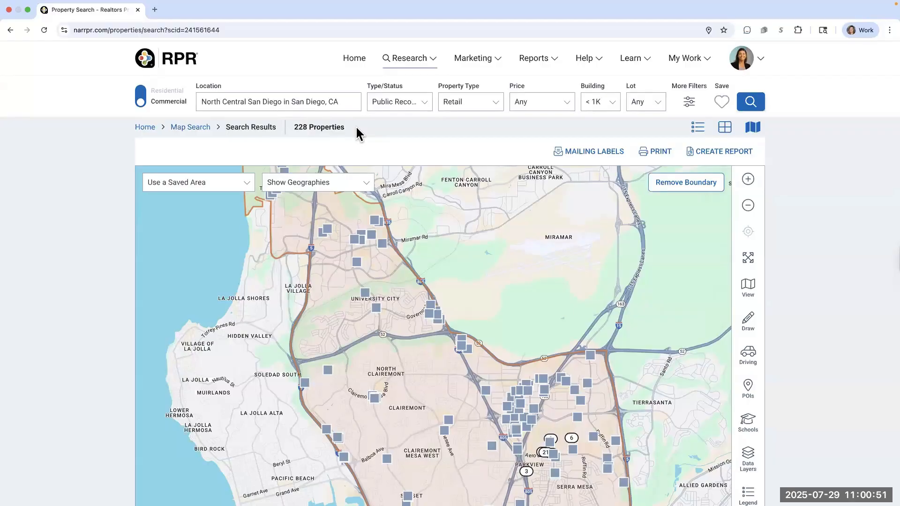
pyautogui.scroll(-3, 418, 372)
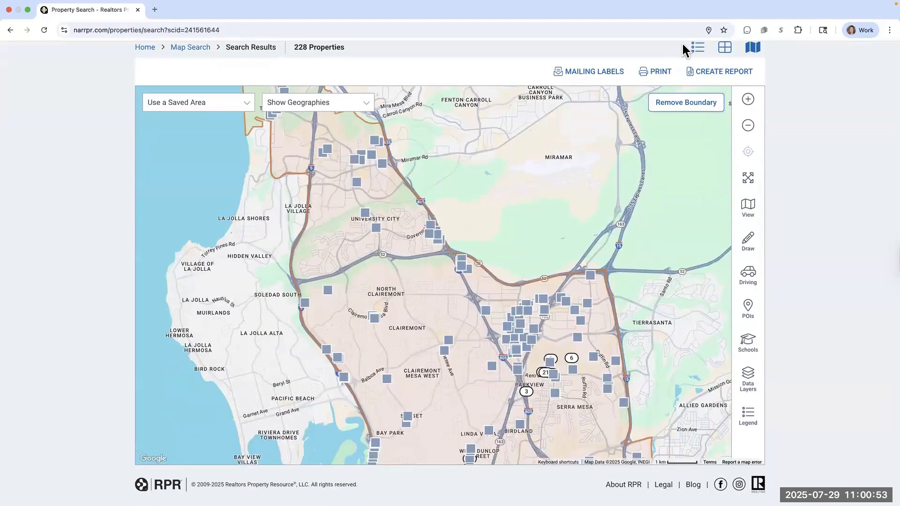
pyautogui.click(700, 54)
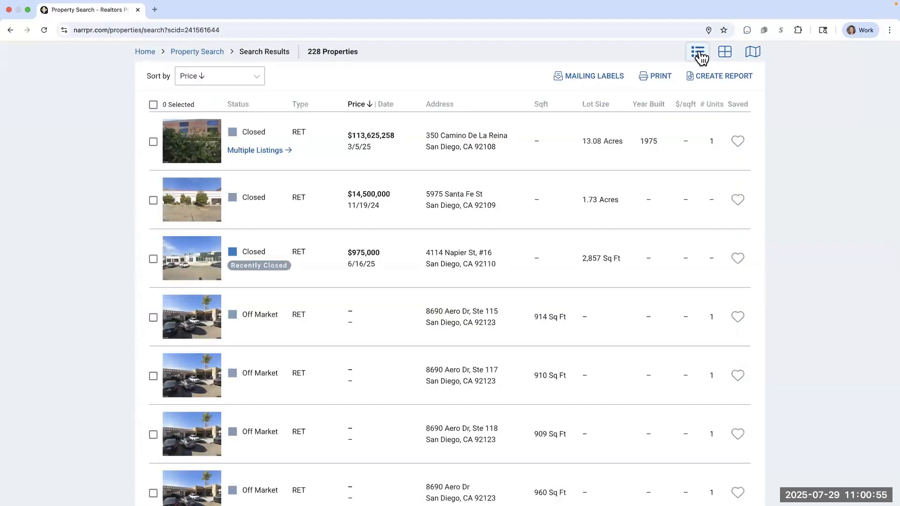
pyautogui.scroll(3, 636, 131)
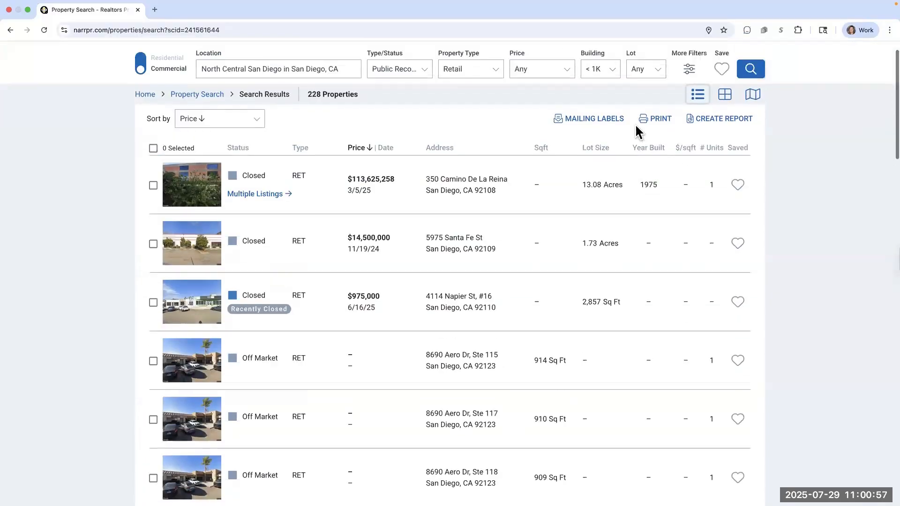
pyautogui.click(691, 102)
pyautogui.scroll(-6, 293, 412)
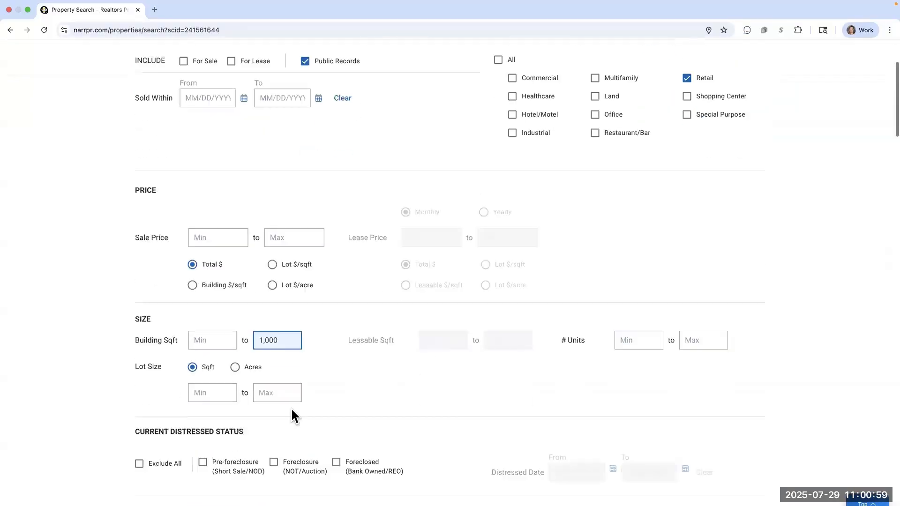
pyautogui.scroll(-6, 290, 415)
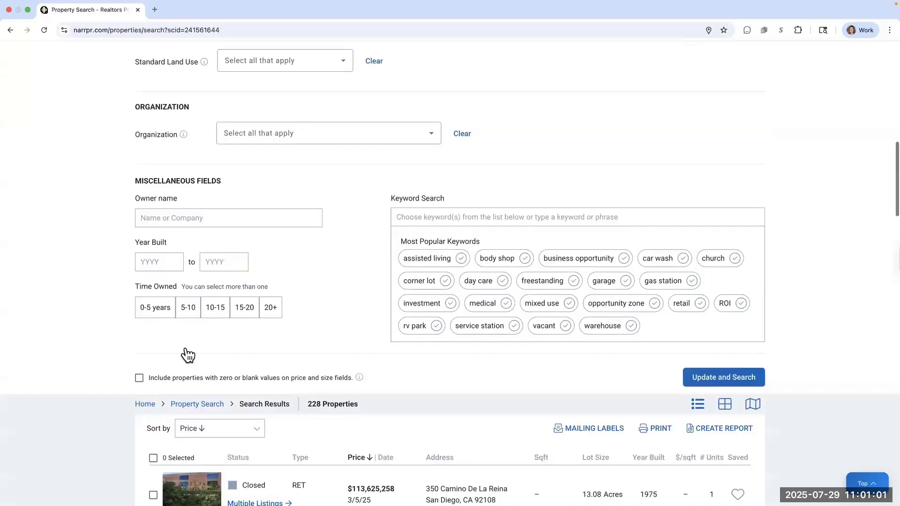
pyautogui.scroll(3, 217, 443)
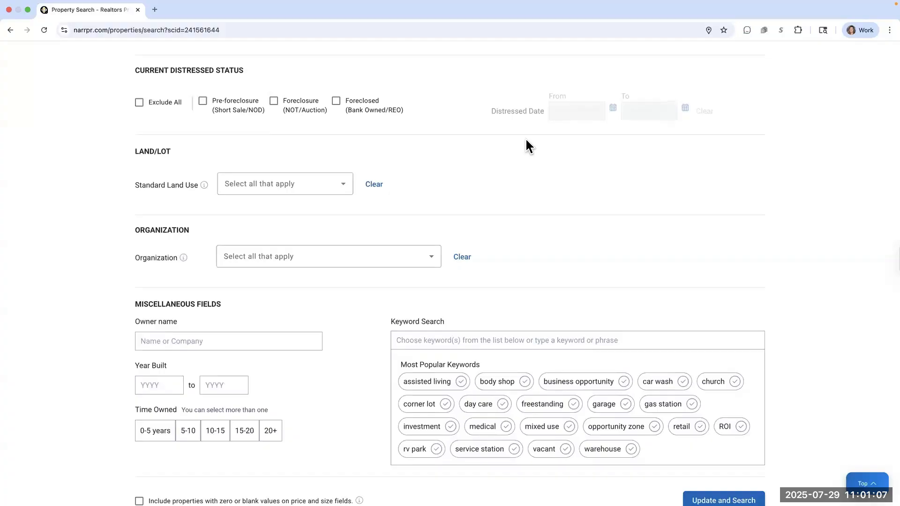
pyautogui.scroll(6, 526, 140)
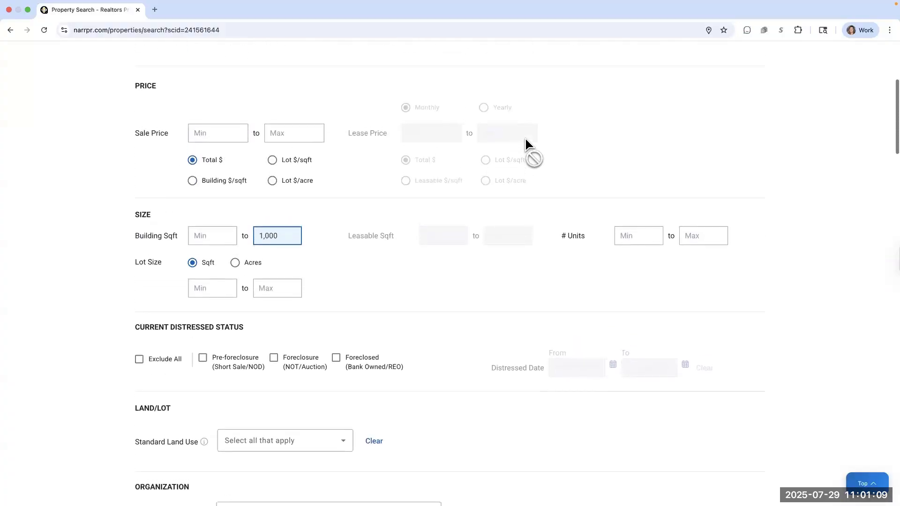
pyautogui.scroll(5, 525, 139)
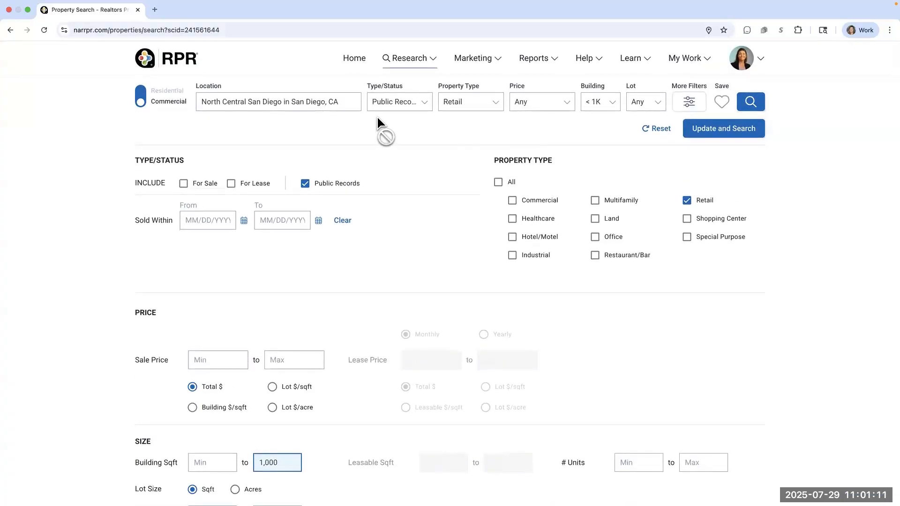
pyautogui.click(729, 128)
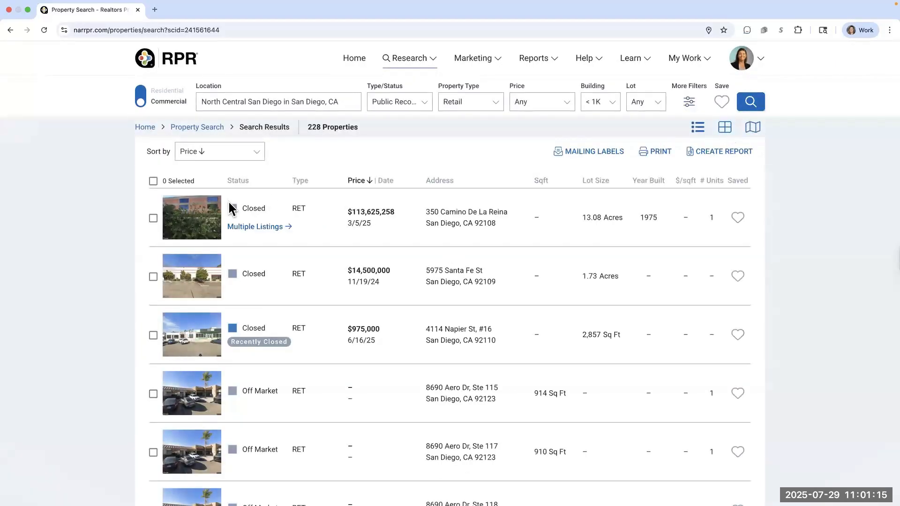
pyautogui.click(530, 108)
pyautogui.click(612, 146)
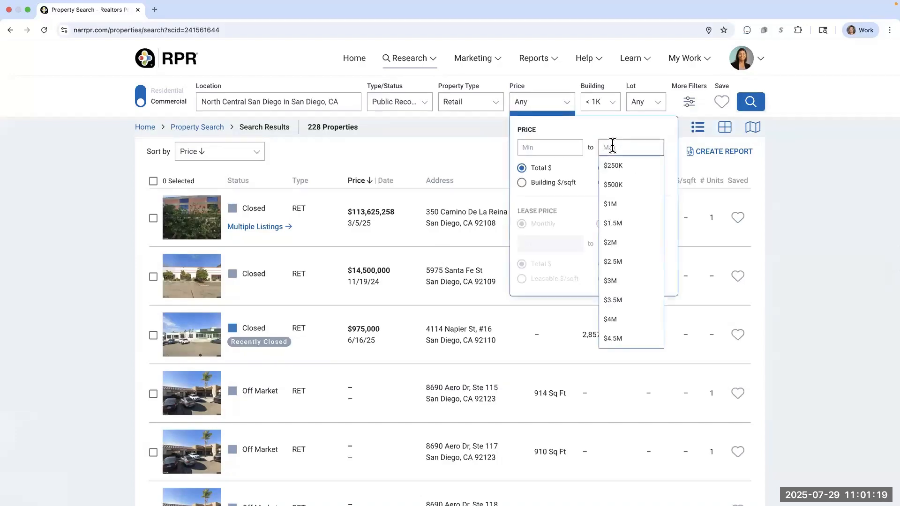
pyautogui.write('850')
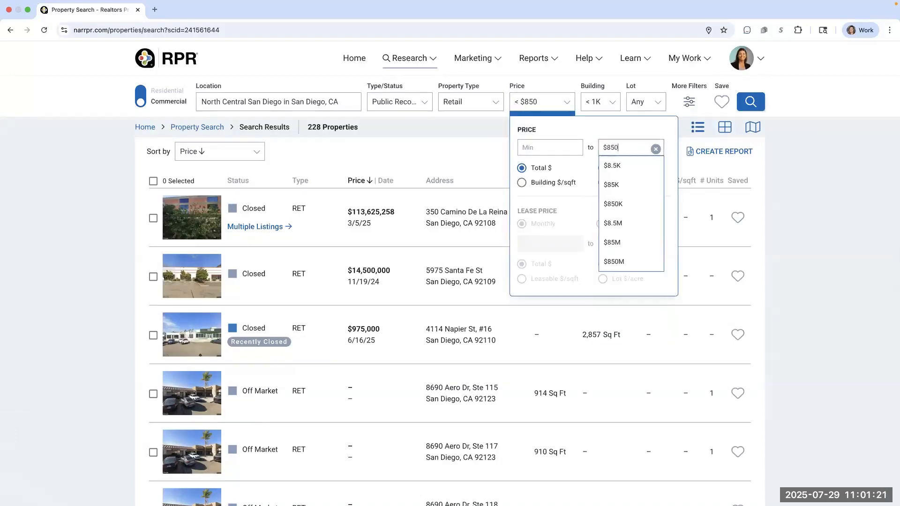
pyautogui.click(627, 206)
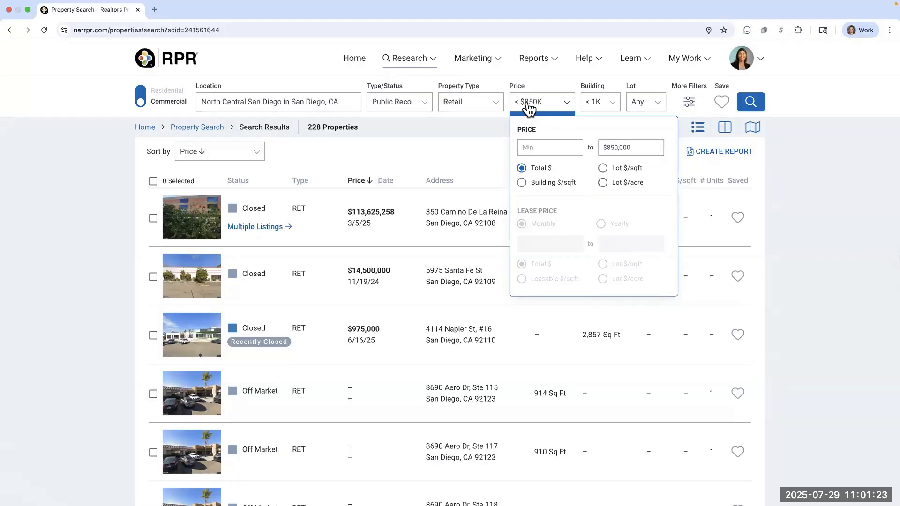
pyautogui.click(750, 102)
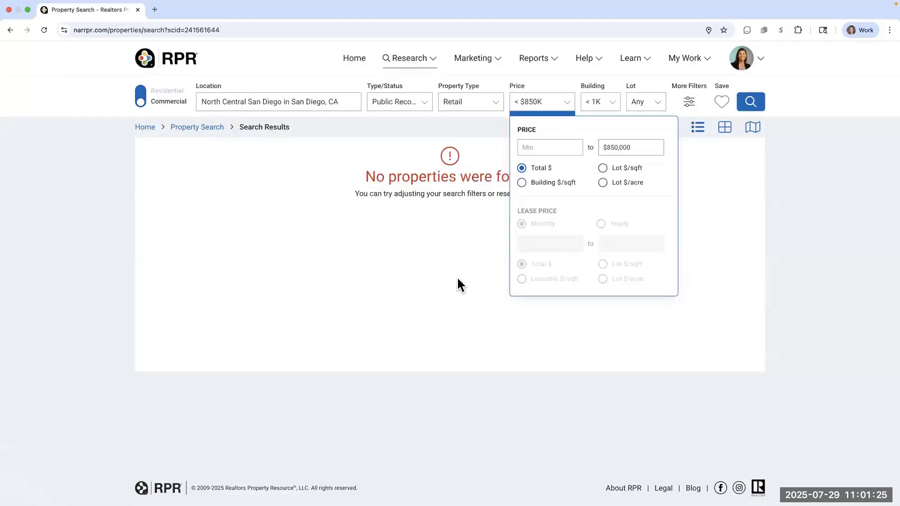
pyautogui.click(638, 147)
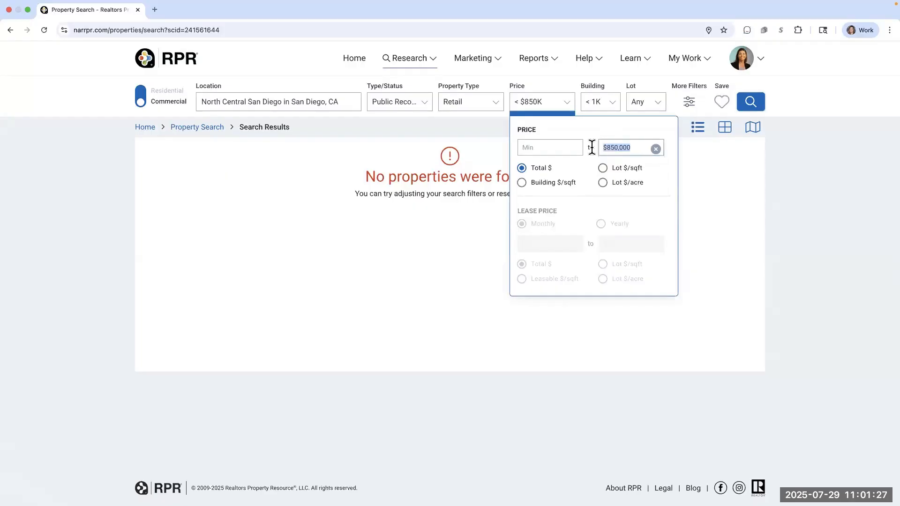
pyautogui.write('100')
pyautogui.click(751, 102)
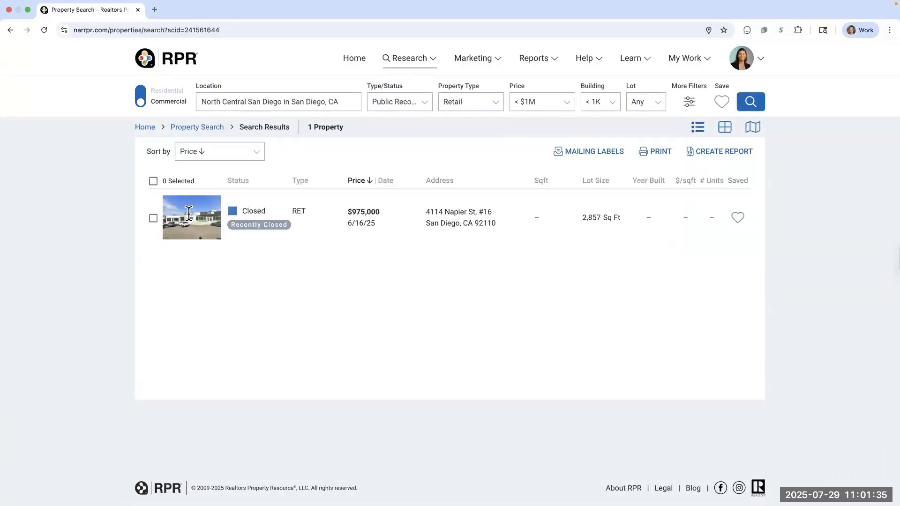
pyautogui.click(530, 107)
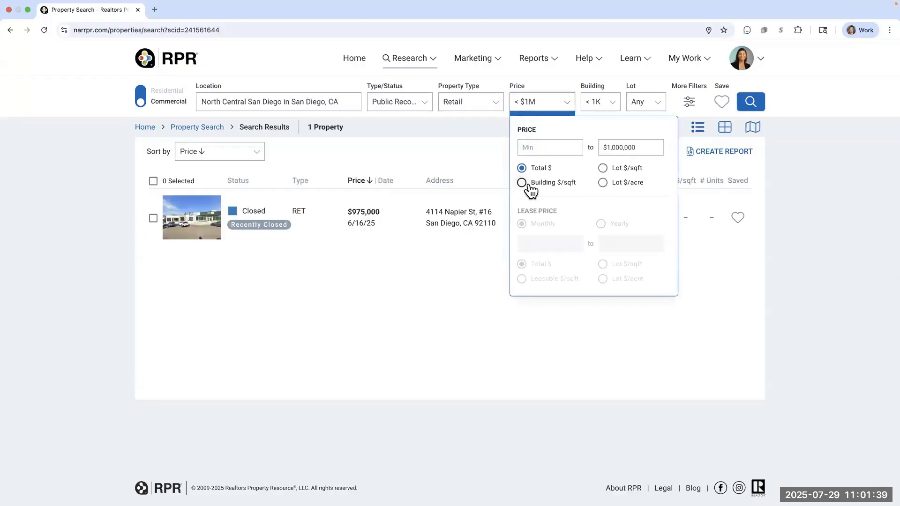
pyautogui.click(612, 147)
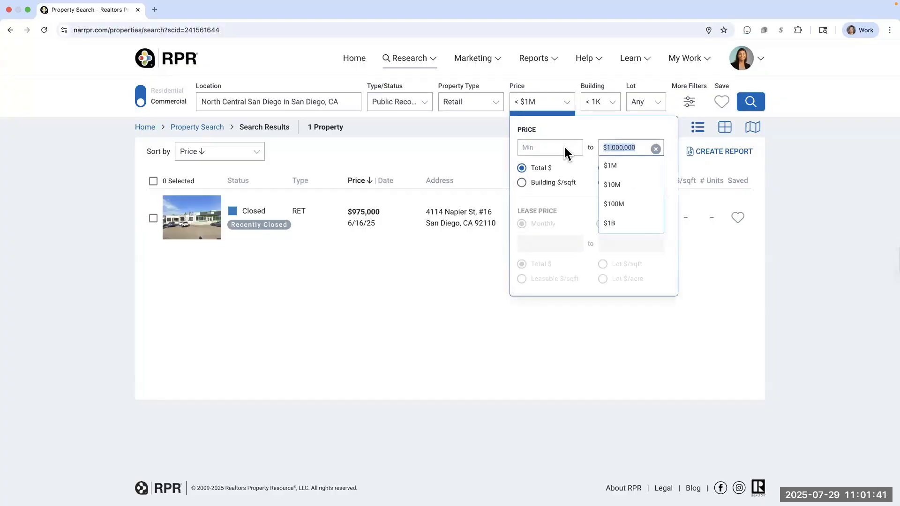
pyautogui.click(655, 148)
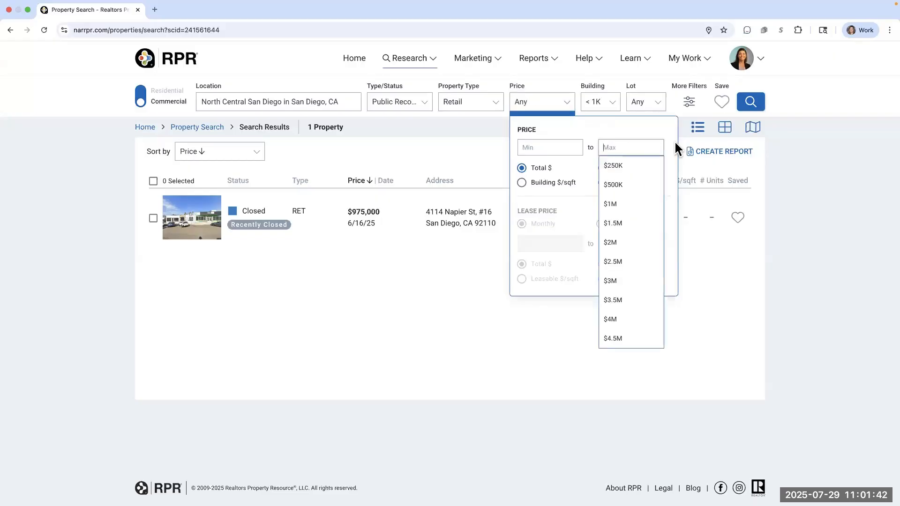
pyautogui.click(749, 102)
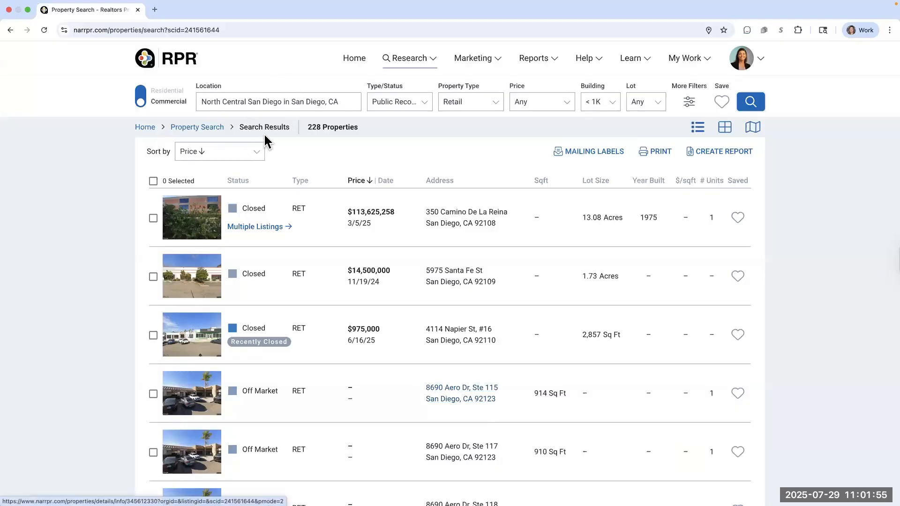
# Replace the search location with ZIP 92123 and review the 67 resulting properties.
pyautogui.click(265, 99)
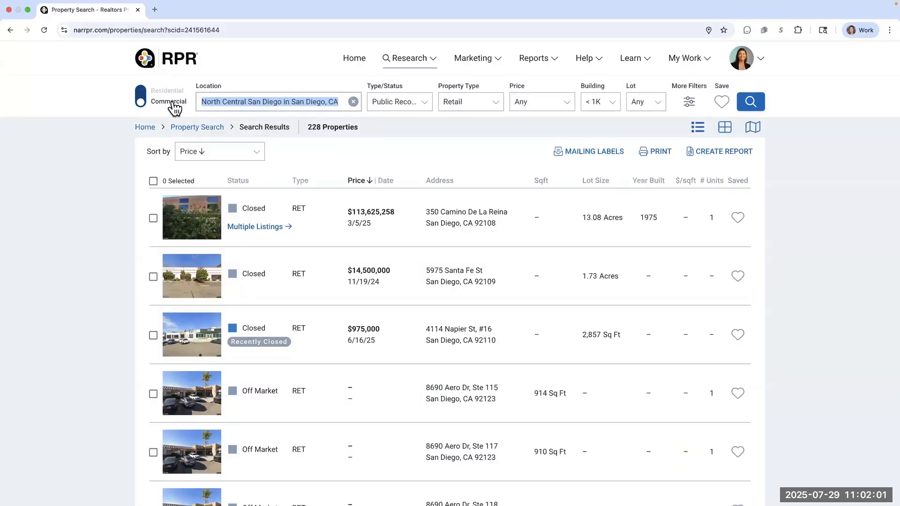
pyautogui.write('92123')
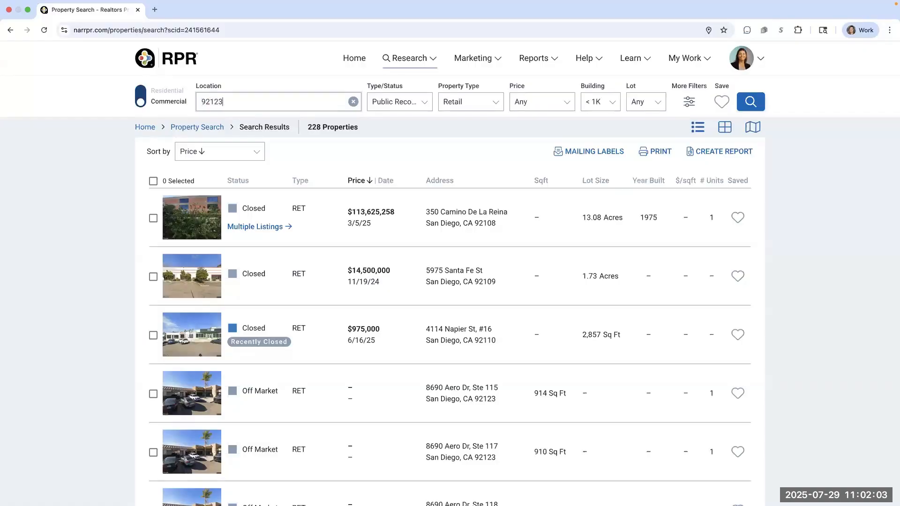
pyautogui.press('Return')
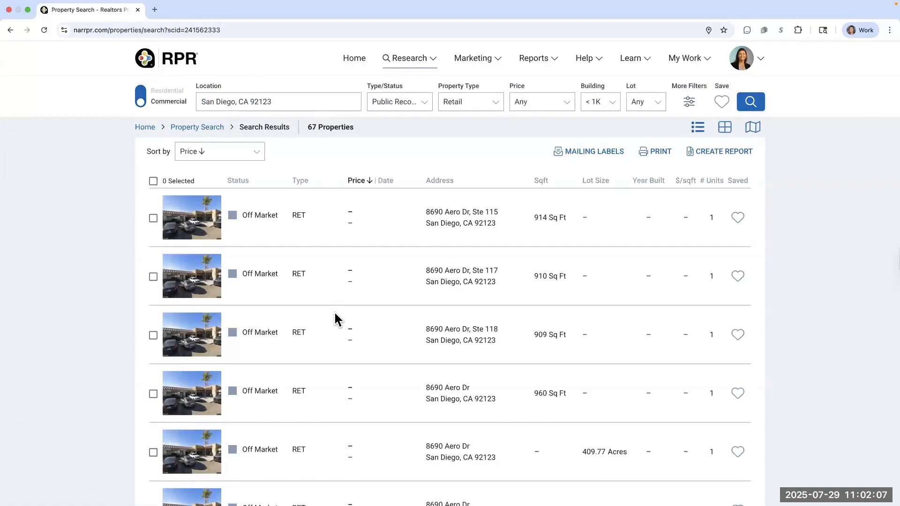
pyautogui.scroll(-9, 326, 331)
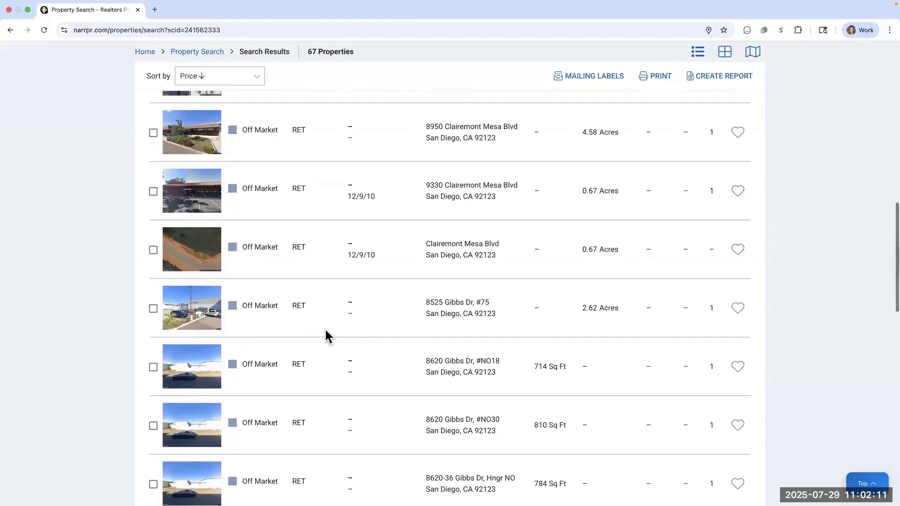
pyautogui.scroll(9, 325, 331)
pyautogui.scroll(5, 324, 328)
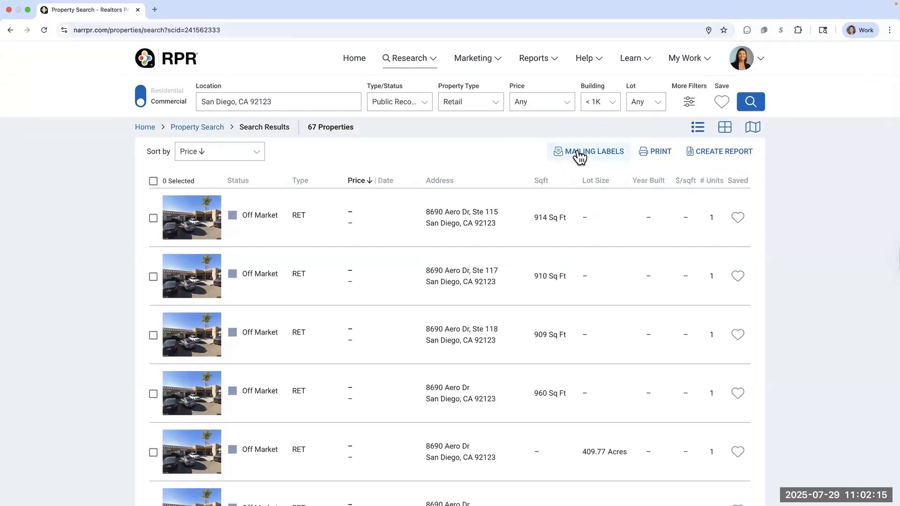
# Export Avery 5160 mailing labels to tax-billing addresses as a PDF, excluding listed properties.
pyautogui.click(579, 157)
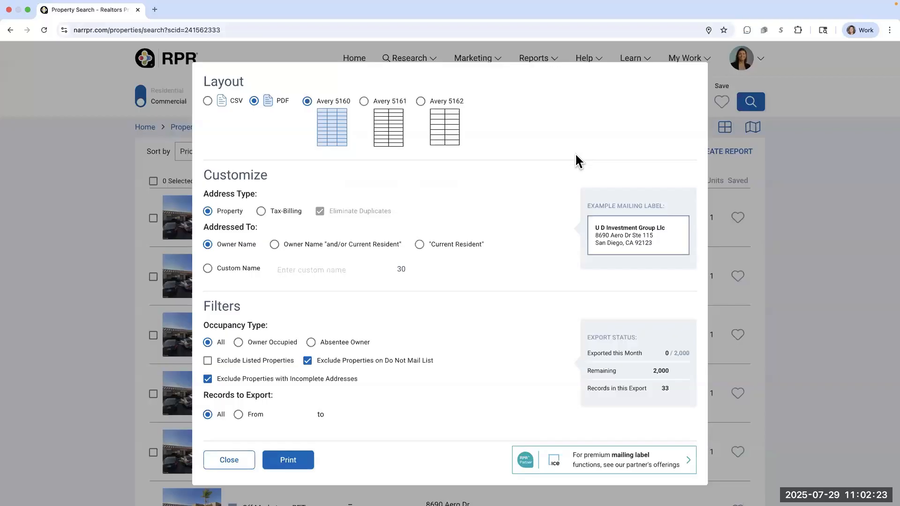
pyautogui.click(261, 211)
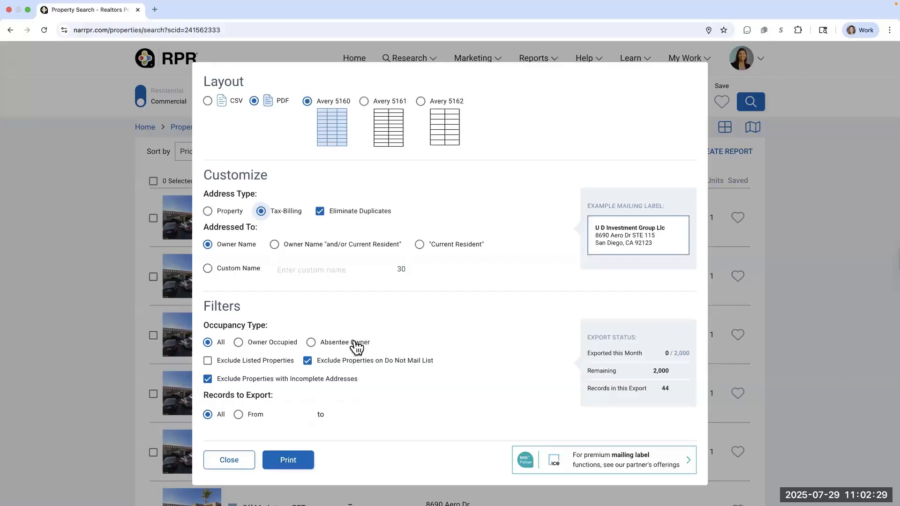
pyautogui.click(208, 360)
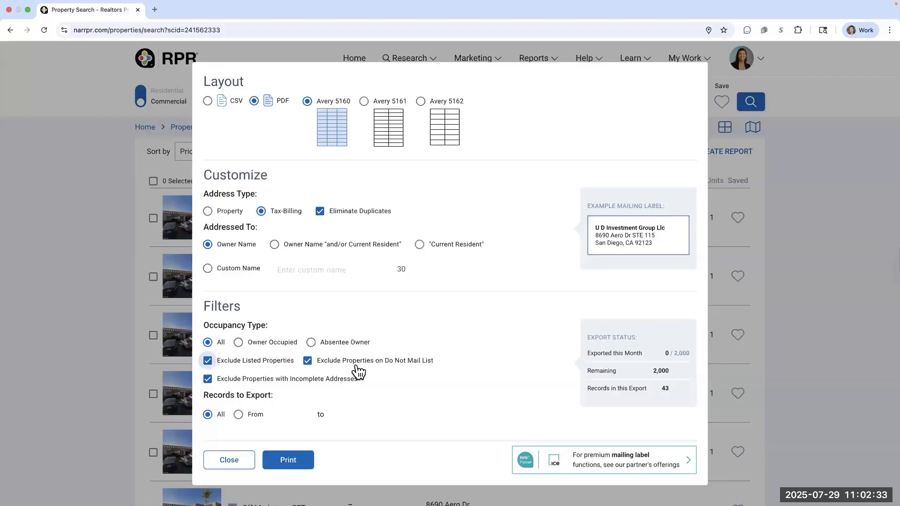
pyautogui.click(278, 461)
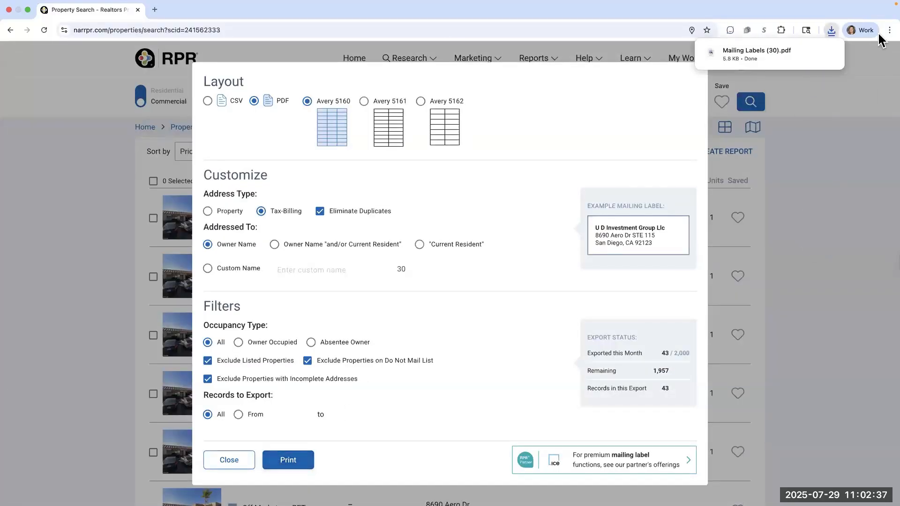
pyautogui.click(743, 53)
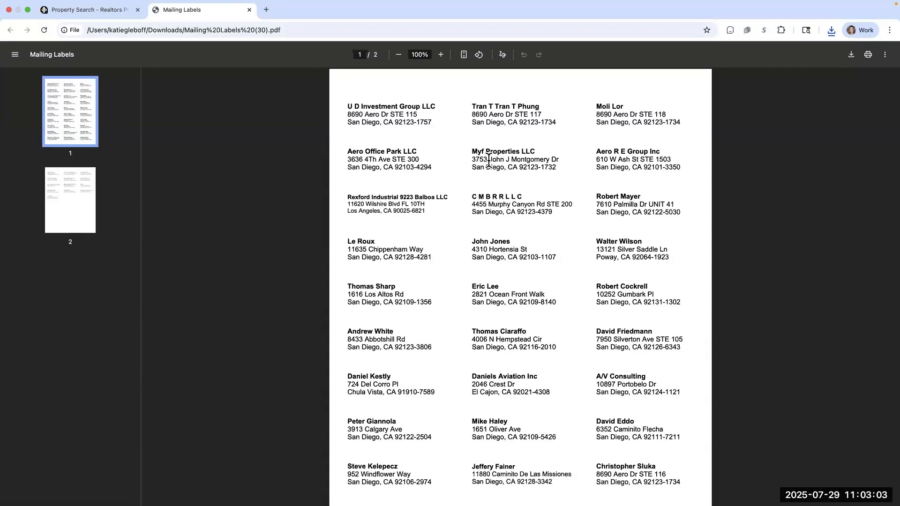
pyautogui.click(248, 10)
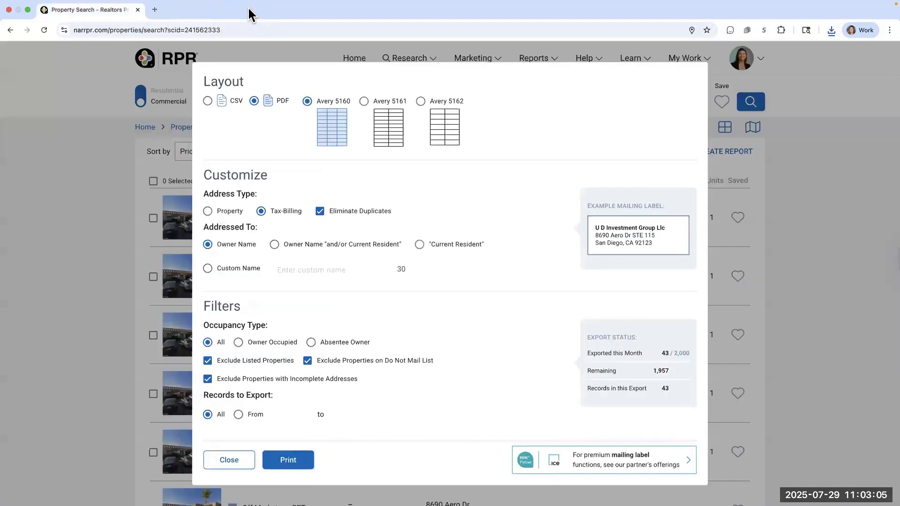
# Dismiss the mailing-label settings and return to the RPR home page.
pyautogui.click(245, 451)
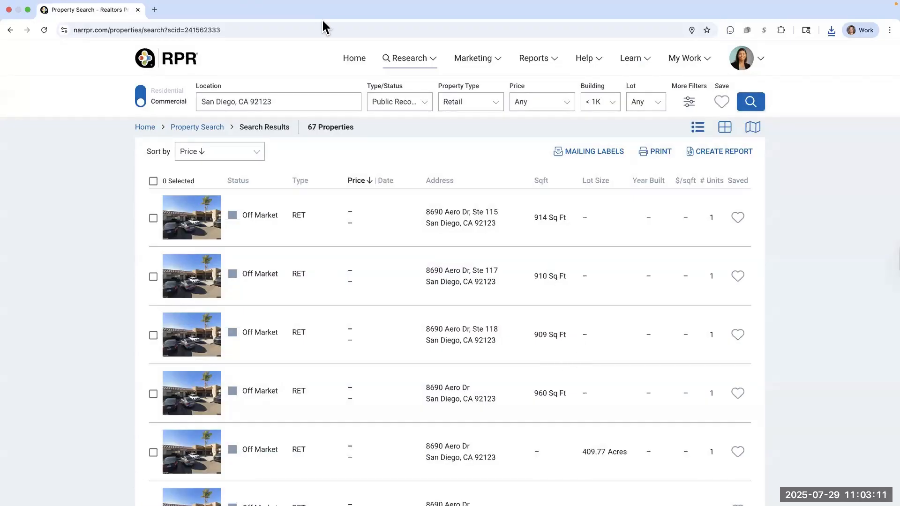
pyautogui.click(352, 60)
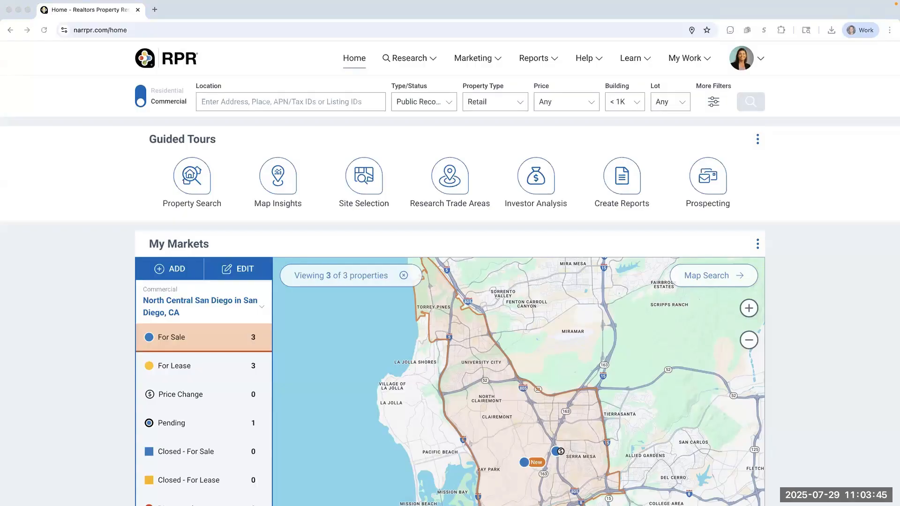
# Show RPR's Help support options, then bring up the closing Thank you slide.
pyautogui.click(588, 61)
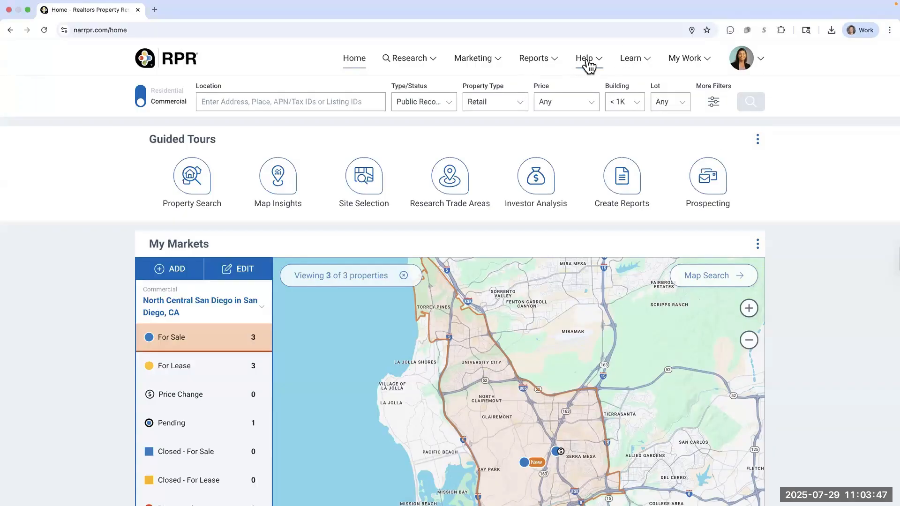
pyautogui.click(588, 61)
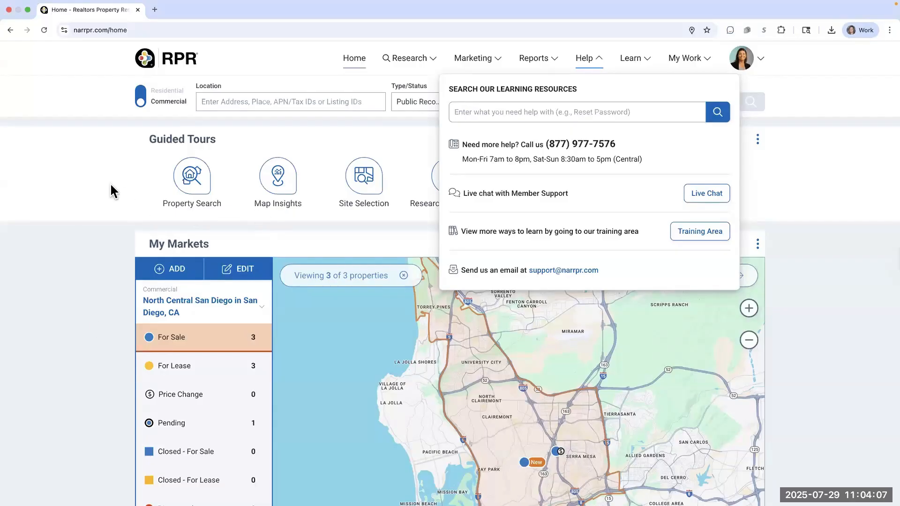
pyautogui.press('super+Tab')
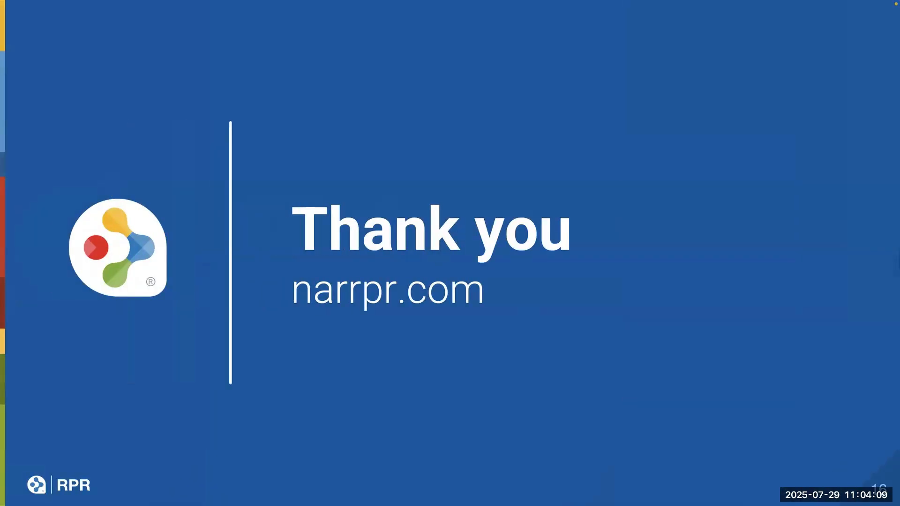